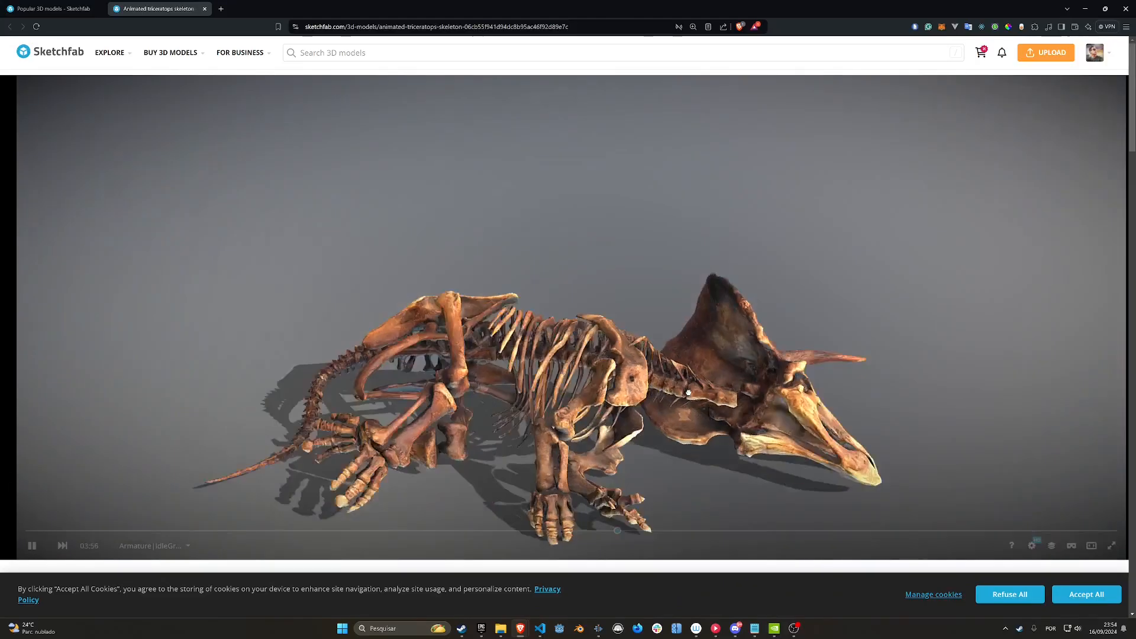
{"action": "left_click_drag", "start_coordinate": [688, 393], "coordinate": [557, 378]}
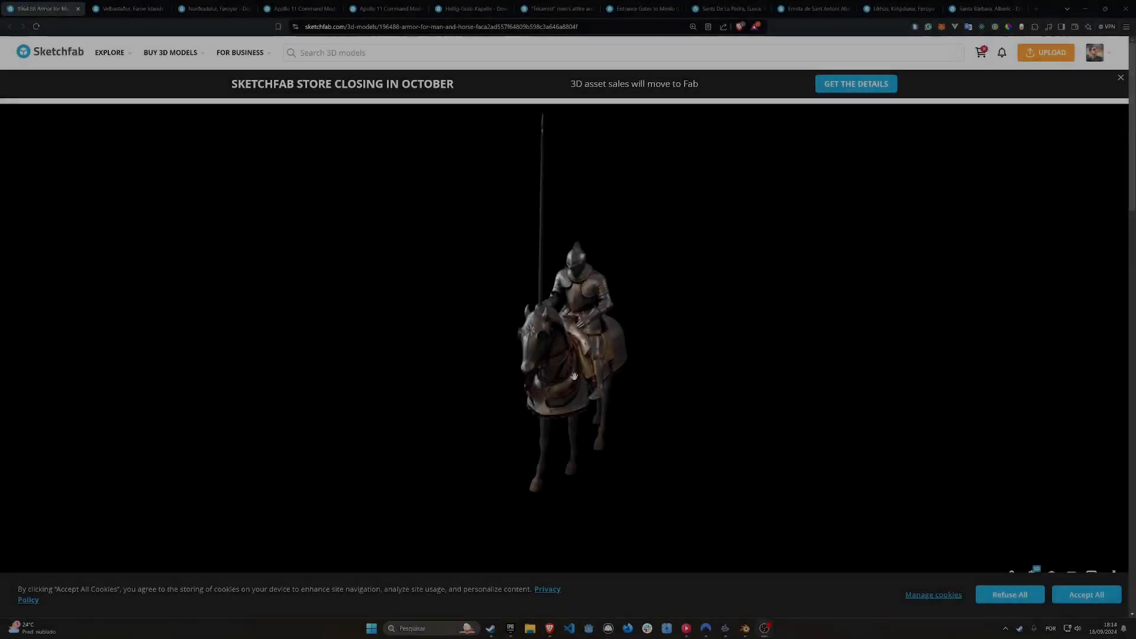
{"action": "left_click_drag", "start_coordinate": [574, 377], "coordinate": [203, 159]}
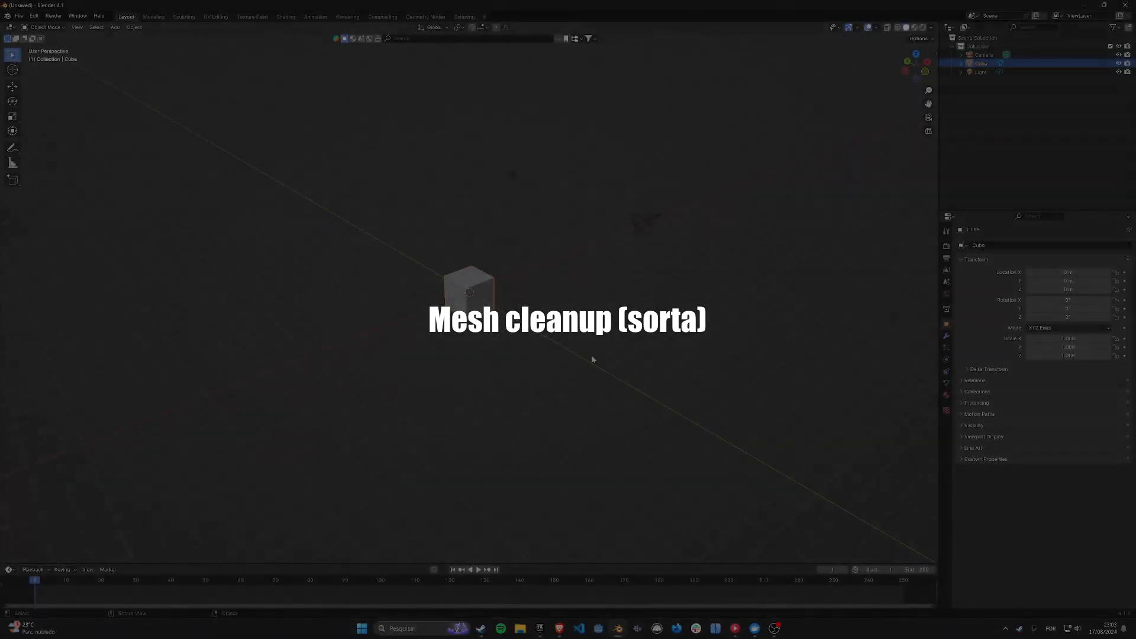
Step: Delete the default scene objects and import the Ermita de Sant Antoni Abad glTF model from the DownloadedModels cc0 folder
{"action": "key", "text": "Delete"}
{"action": "left_click", "coordinate": [19, 16]}
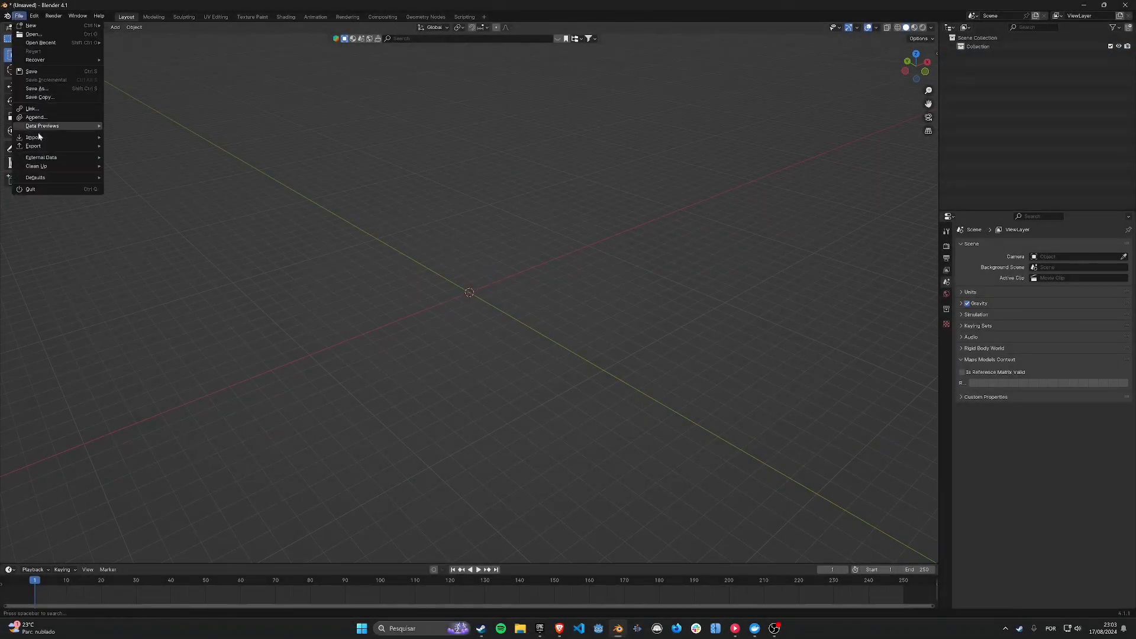
{"action": "mouse_move", "coordinate": [48, 137]}
{"action": "left_click", "coordinate": [131, 240]}
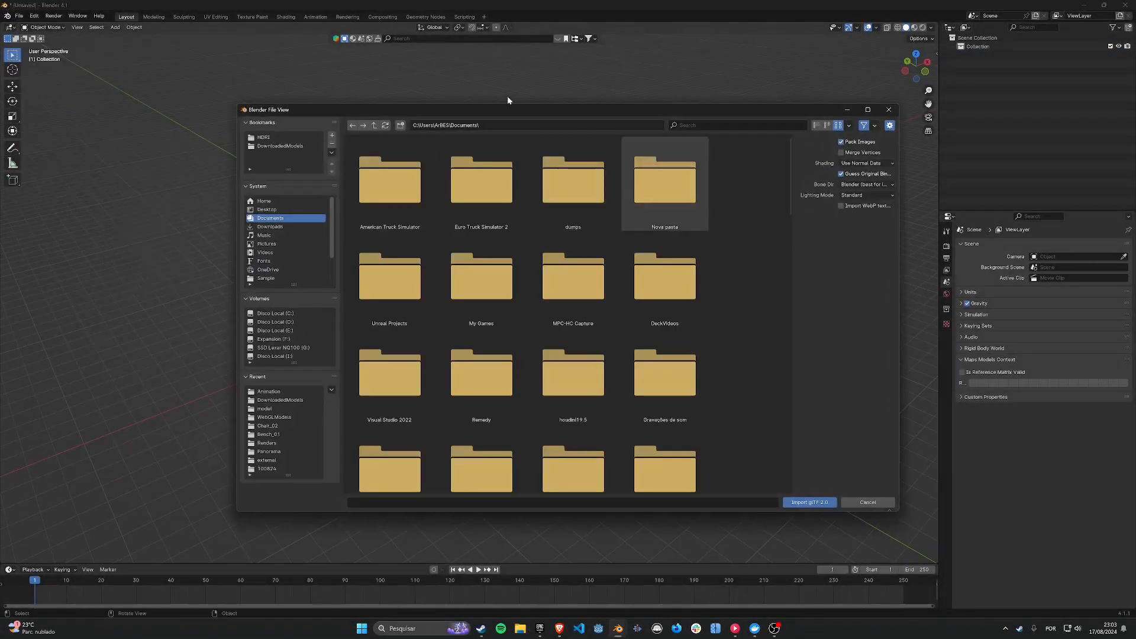
{"action": "left_click", "coordinate": [279, 400]}
{"action": "left_click", "coordinate": [405, 199]}
{"action": "double_click", "coordinate": [405, 199]}
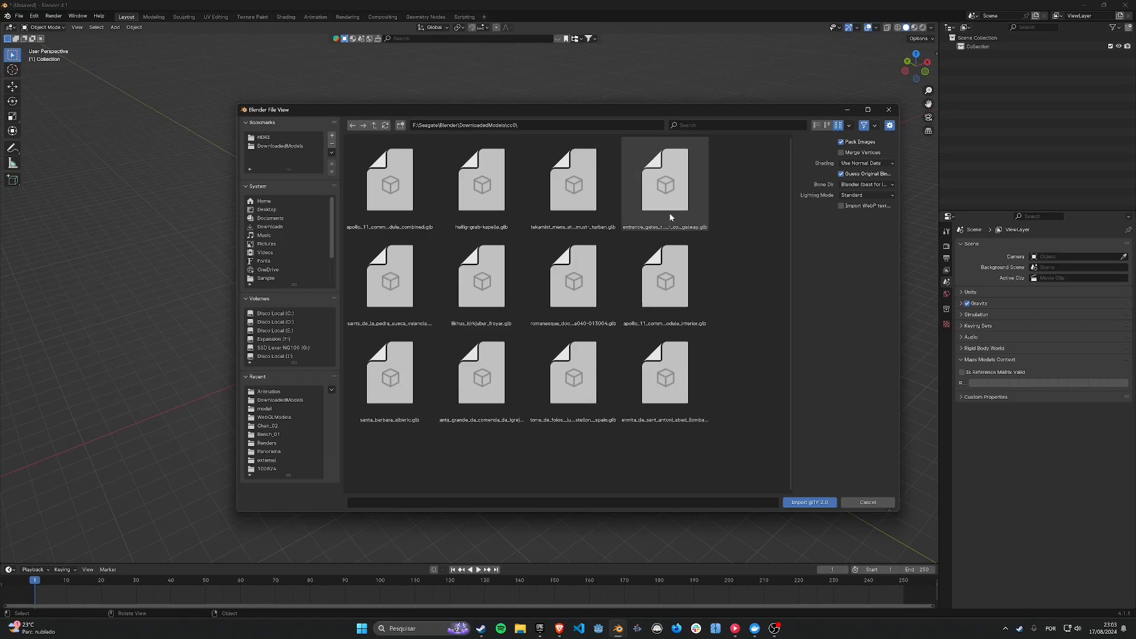
{"action": "left_click", "coordinate": [665, 379]}
{"action": "left_click", "coordinate": [826, 503]}
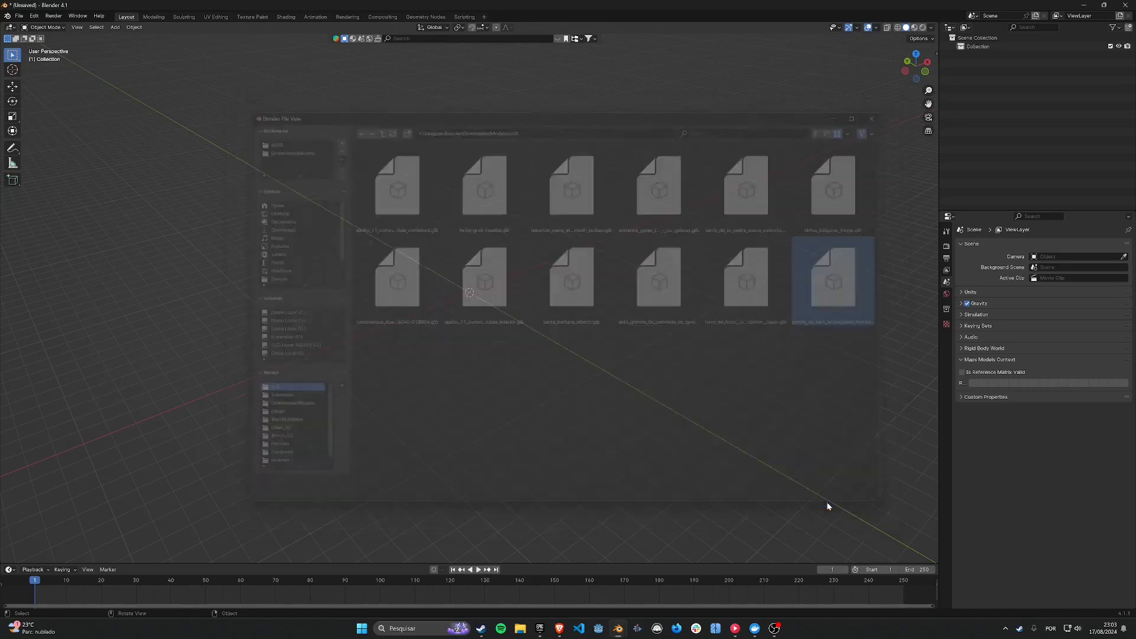
Step: Lower the imported model along the Z axis to a height of about -113.7 m
{"action": "middle_click_drag", "start_coordinate": [509, 361], "coordinate": [518, 335]}
{"action": "key", "text": "g"}
{"action": "key", "text": "z"}
{"action": "left_click", "coordinate": [551, 507]}
Step: Rotate the model in top view to square it with the axes and move it closer to the origin
{"action": "key", "text": "KP_7"}
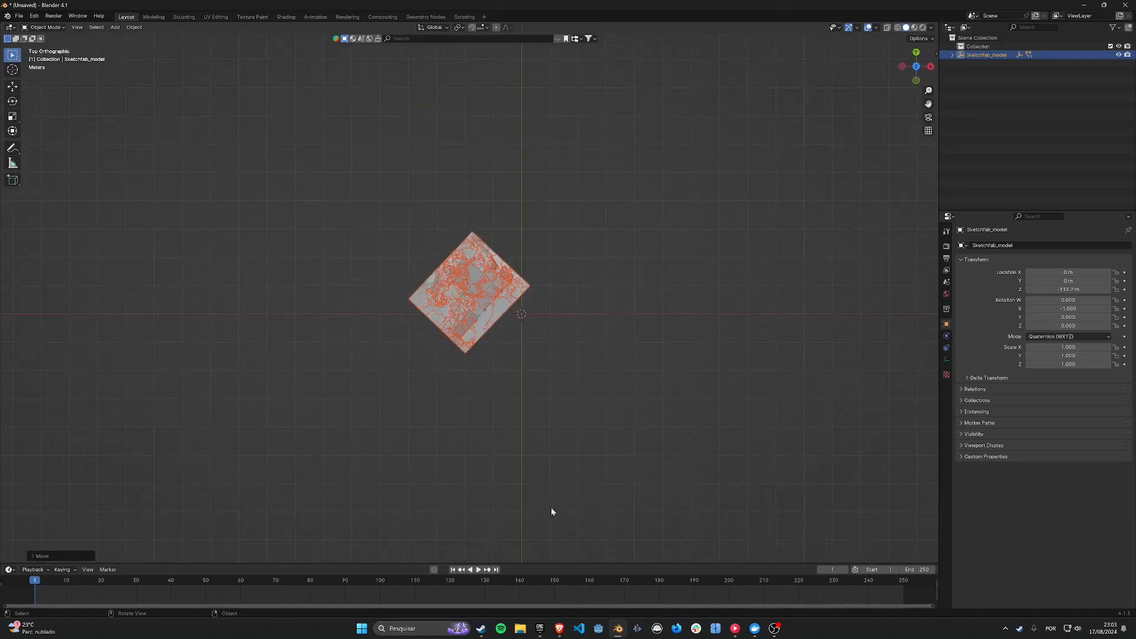
{"action": "key", "text": "r"}
{"action": "left_click", "coordinate": [621, 405]}
{"action": "key", "text": "g"}
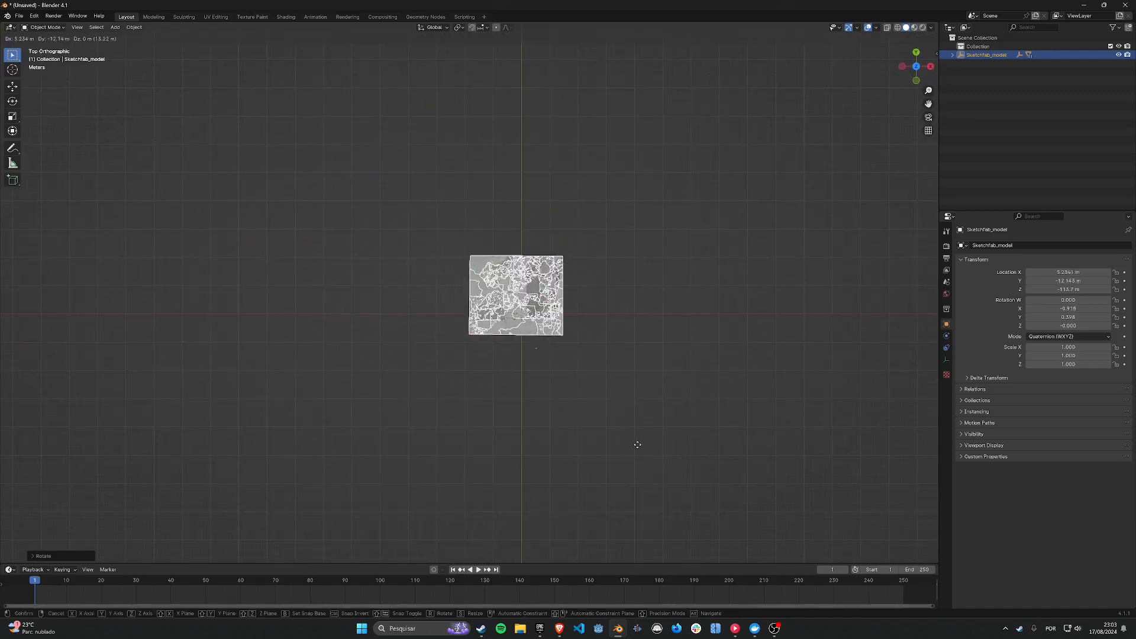
{"action": "left_click", "coordinate": [642, 407]}
Step: Try to move one of the model's separate mesh pieces away from the rest of the church
{"action": "middle_click_drag", "start_coordinate": [642, 408], "coordinate": [581, 383]}
{"action": "scroll", "coordinate": [580, 383], "scroll_direction": "up", "scroll_amount": 5}
{"action": "middle_click_drag", "start_coordinate": [616, 255], "coordinate": [379, 556], "text": "shift"}
{"action": "middle_click_drag", "start_coordinate": [532, 458], "coordinate": [493, 435]}
{"action": "middle_click_drag", "start_coordinate": [492, 267], "coordinate": [616, 370], "text": "shift"}
{"action": "left_click", "coordinate": [639, 319]}
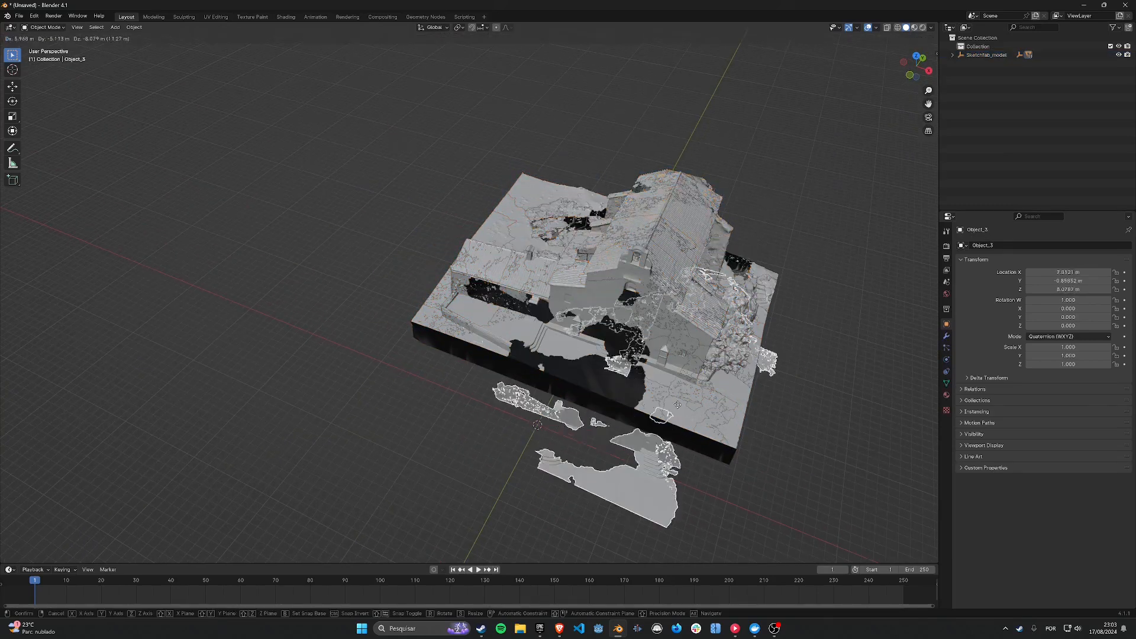
{"action": "left_click", "coordinate": [504, 324]}
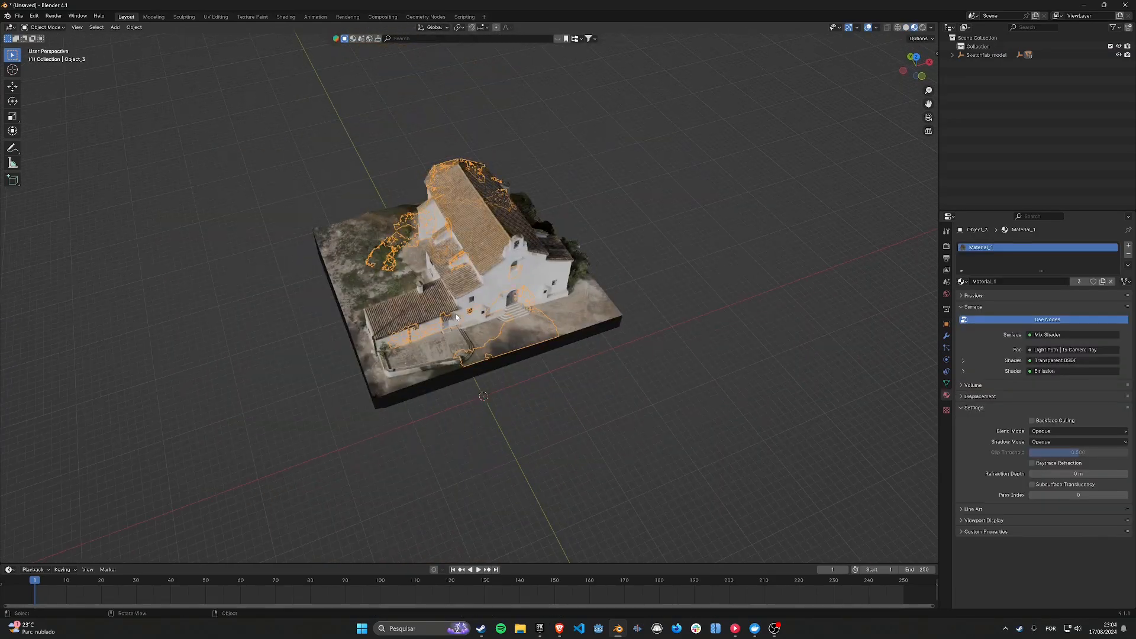
Step: In wireframe shading, select all the church's mesh pieces with the base piece active and join them into one object
{"action": "middle_click_drag", "start_coordinate": [456, 314], "coordinate": [572, 304]}
{"action": "key", "text": "z"}
{"action": "left_click", "coordinate": [172, 264]}
{"action": "left_click_drag", "start_coordinate": [291, 108], "coordinate": [802, 472]}
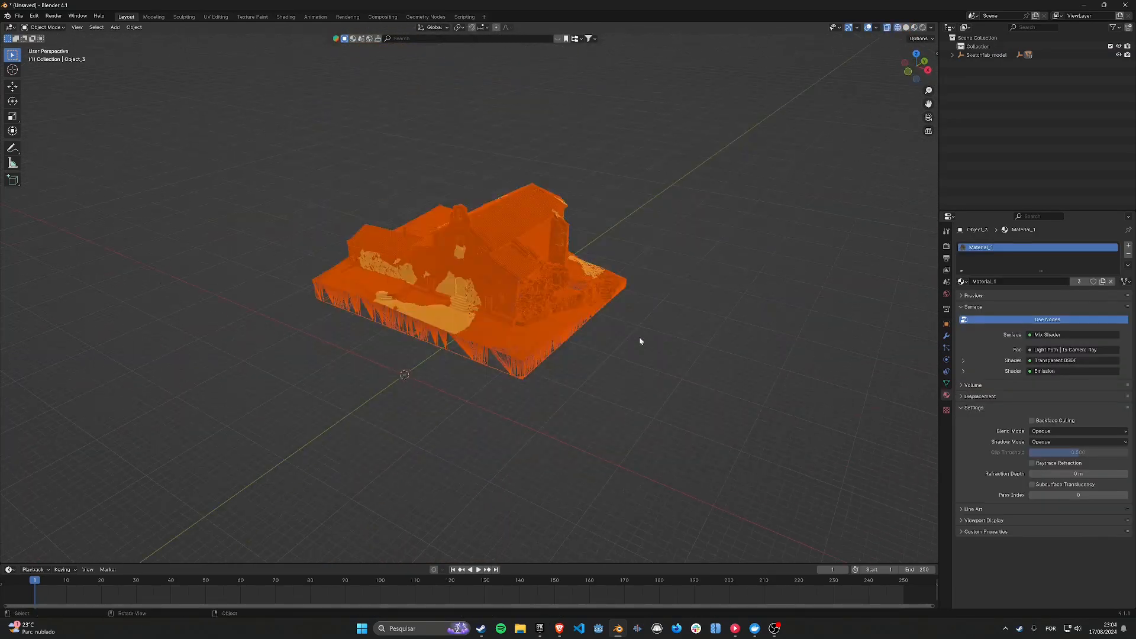
{"action": "left_click", "coordinate": [500, 365], "text": "shift"}
{"action": "middle_click_drag", "start_coordinate": [528, 367], "coordinate": [575, 365]}
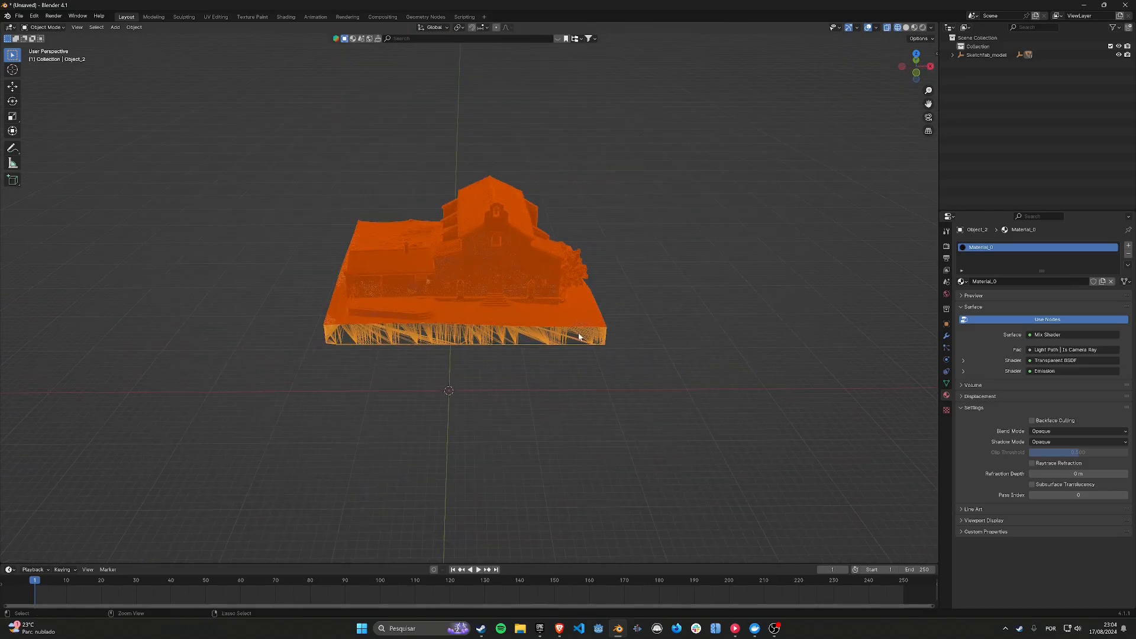
{"action": "key", "text": "ctrl+j"}
Step: Clear the joined mesh's parent while keeping its transformation and delete the leftover Sketchfab_model empties
{"action": "key", "text": "alt+p"}
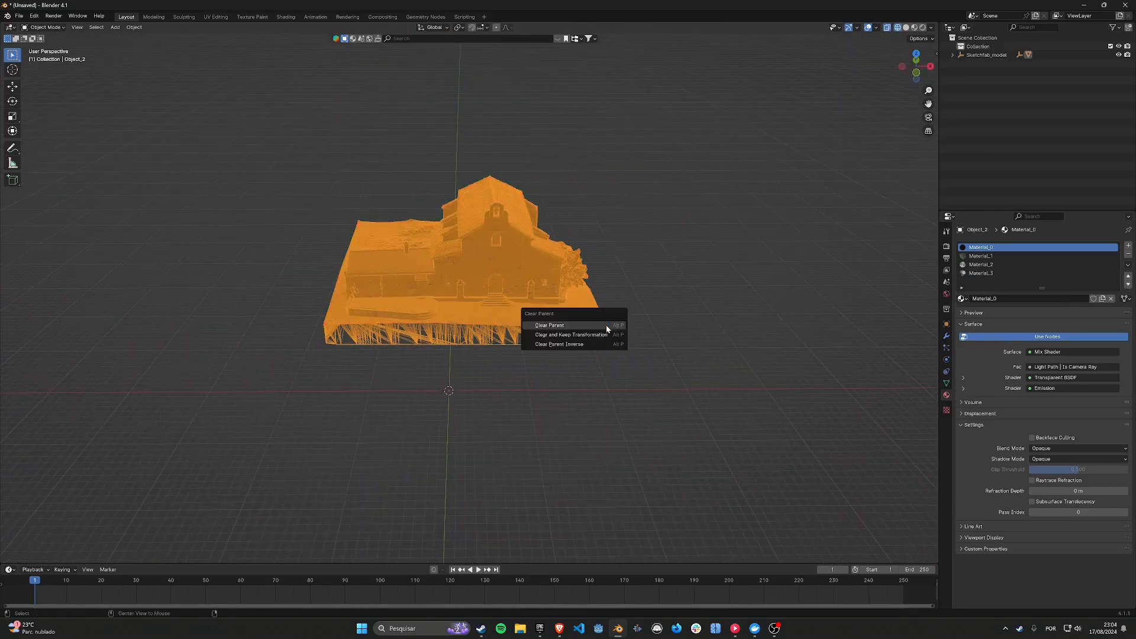
{"action": "left_click", "coordinate": [598, 332]}
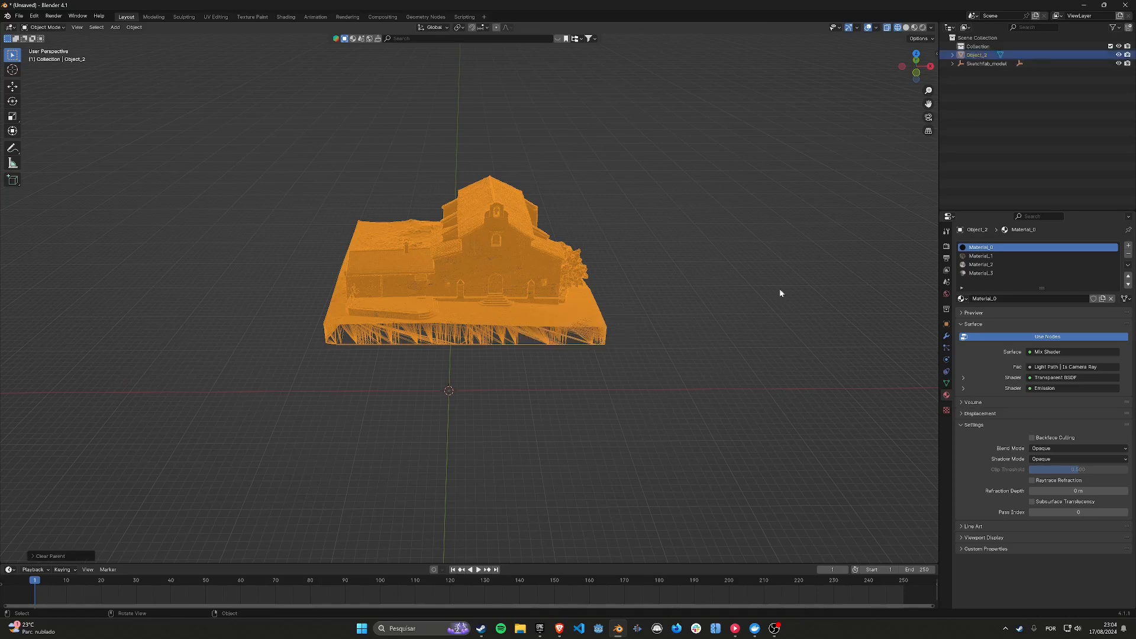
{"action": "left_click", "coordinate": [964, 64]}
{"action": "key", "text": "Delete"}
{"action": "left_click", "coordinate": [961, 64]}
{"action": "left_click", "coordinate": [971, 54]}
{"action": "key", "text": "Delete"}
Step: Merge all of the church mesh's vertices by distance in Edit Mode
{"action": "left_click", "coordinate": [525, 290]}
{"action": "middle_click_drag", "start_coordinate": [526, 291], "coordinate": [541, 304]}
{"action": "key", "text": "Tab"}
{"action": "scroll", "coordinate": [578, 313], "scroll_direction": "up", "scroll_amount": 6}
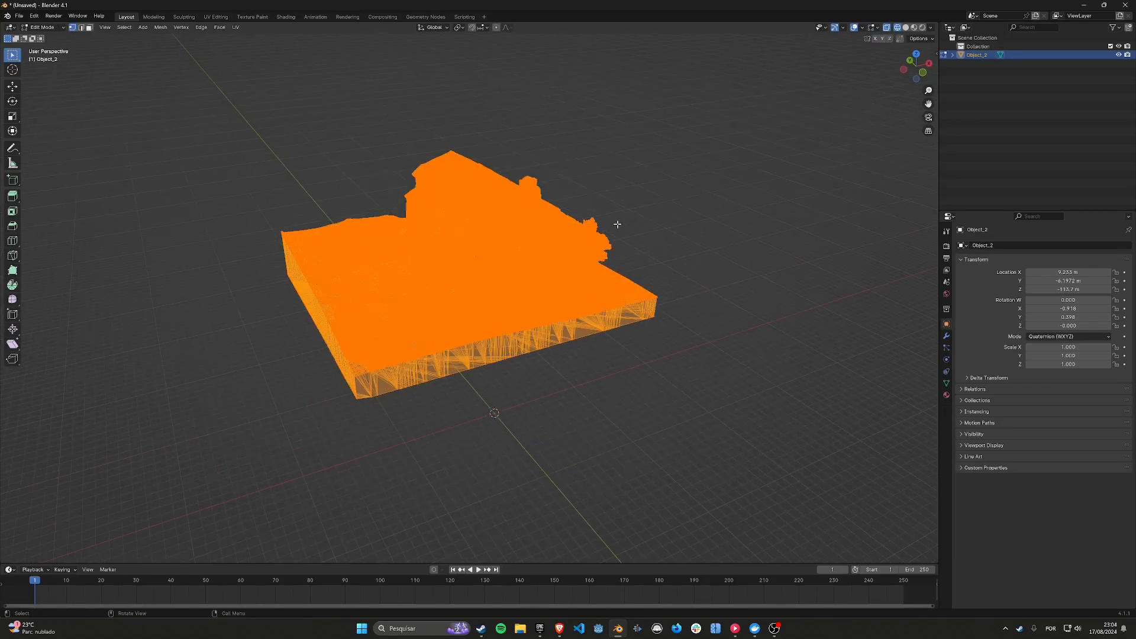
{"action": "scroll", "coordinate": [540, 298], "scroll_direction": "down", "scroll_amount": 5}
{"action": "left_click", "coordinate": [544, 296]}
{"action": "key", "text": "a"}
{"action": "key", "text": "m"}
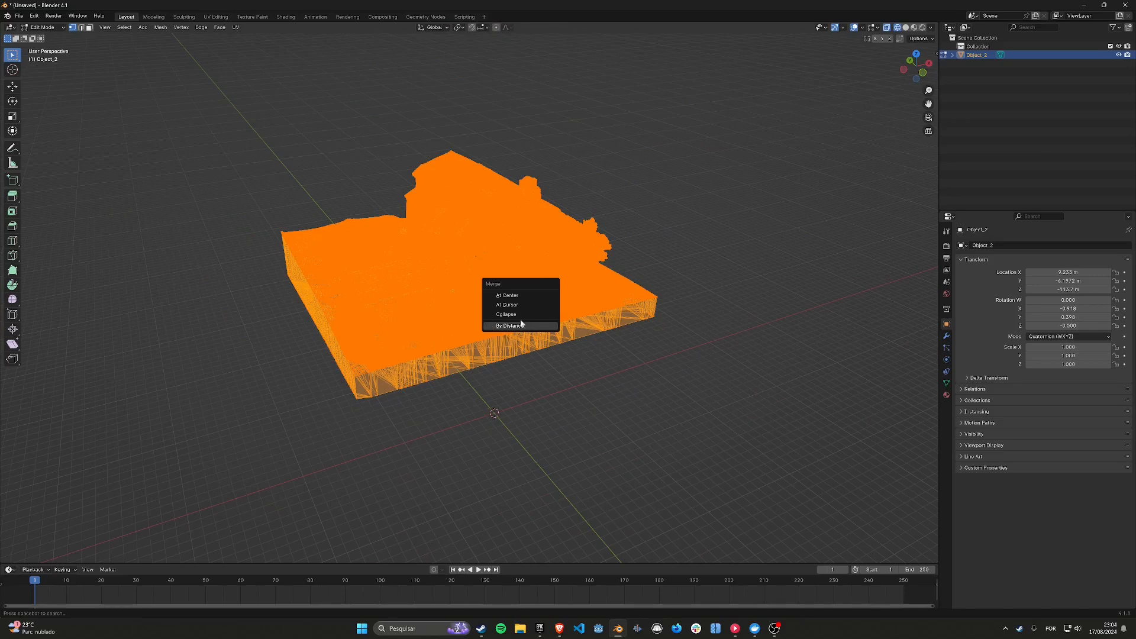
{"action": "mouse_move", "coordinate": [533, 331]}
{"action": "middle_mouse_down"}
{"action": "mouse_move", "coordinate": [515, 305]}
{"action": "mouse_move", "coordinate": [424, 308]}
{"action": "middle_mouse_up"}
Step: Return to Object Mode and examine the merged church's surface in solid and textured shading
{"action": "key", "text": "Tab"}
{"action": "key", "text": "z"}
{"action": "left_click", "coordinate": [548, 302]}
{"action": "scroll", "coordinate": [540, 301], "scroll_direction": "up", "scroll_amount": 4}
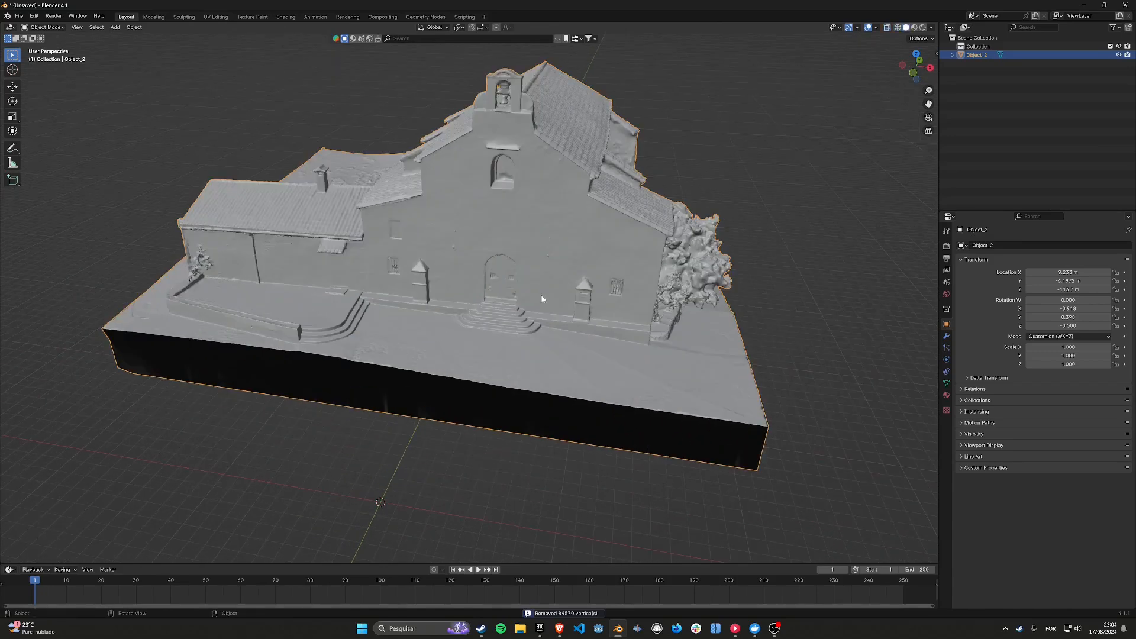
{"action": "middle_click_drag", "start_coordinate": [539, 301], "coordinate": [568, 312]}
{"action": "key", "text": "z"}
{"action": "left_click", "coordinate": [527, 395]}
{"action": "scroll", "coordinate": [526, 395], "scroll_direction": "up", "scroll_amount": 4}
{"action": "mouse_move", "coordinate": [525, 395]}
{"action": "middle_mouse_down"}
{"action": "mouse_move", "coordinate": [478, 385]}
{"action": "mouse_move", "coordinate": [375, 401]}
{"action": "middle_mouse_up"}
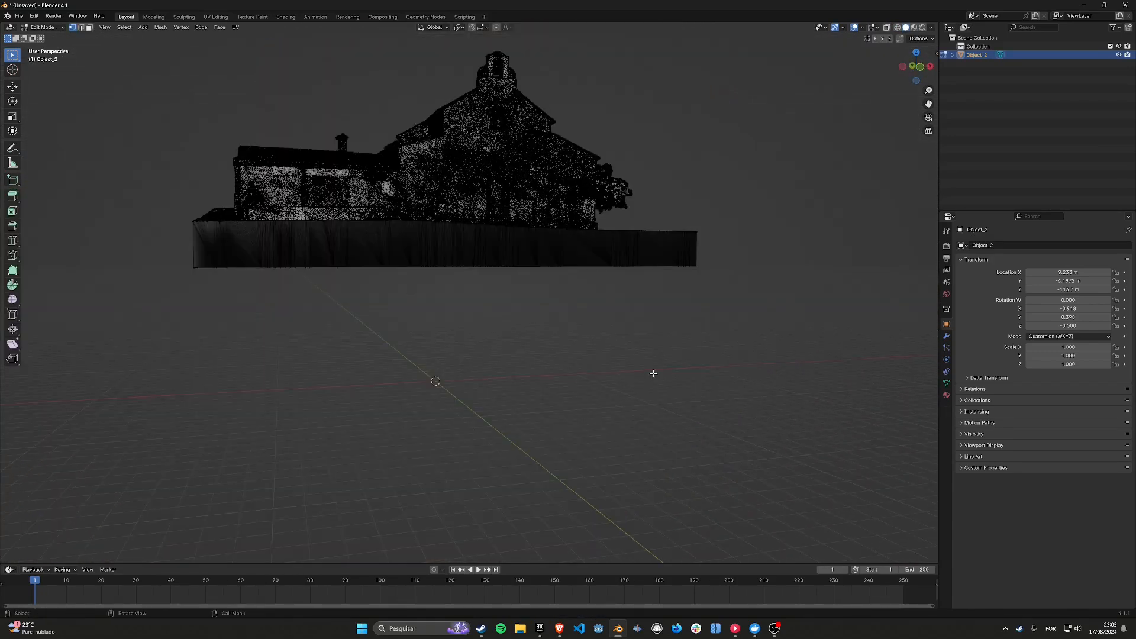
Step: Examine the merged mesh's geometry from several sides in Edit Mode, then leave Edit Mode and deselect the model
{"action": "right_click", "coordinate": [480, 237]}
{"action": "scroll", "coordinate": [503, 261], "scroll_direction": "up", "scroll_amount": 2}
{"action": "middle_click_drag", "start_coordinate": [473, 260], "coordinate": [522, 308]}
{"action": "scroll", "coordinate": [497, 304], "scroll_direction": "down", "scroll_amount": 4}
{"action": "scroll", "coordinate": [521, 309], "scroll_direction": "up", "scroll_amount": 4}
{"action": "key", "text": "Tab"}
{"action": "scroll", "coordinate": [585, 287], "scroll_direction": "down", "scroll_amount": 4}
{"action": "left_click", "coordinate": [618, 241]}
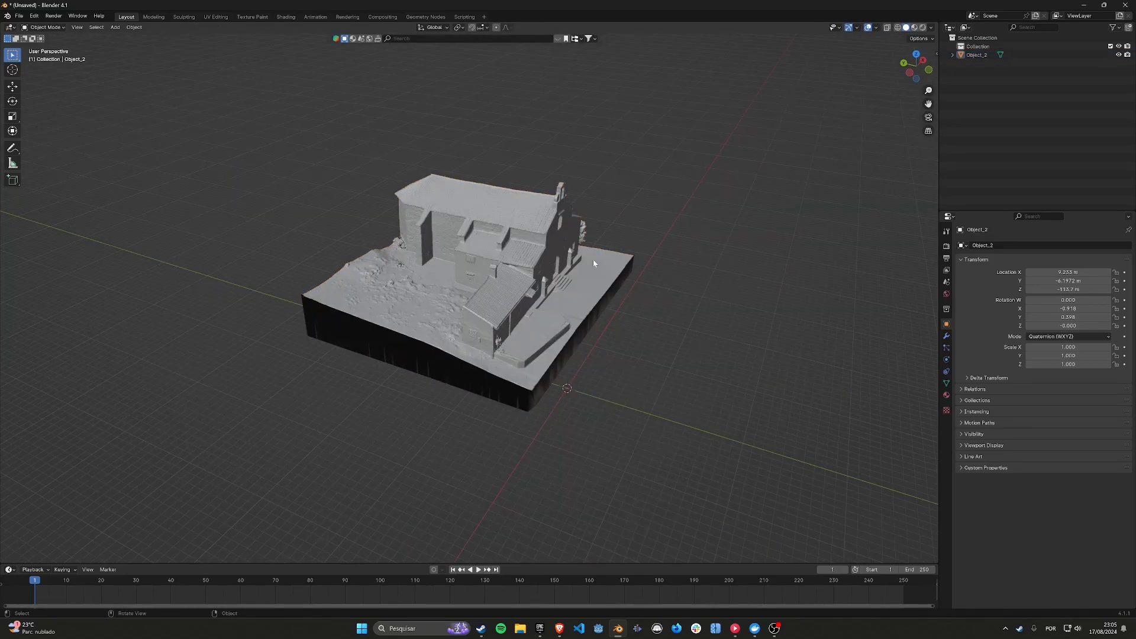
Step: Show the church in material preview shading and add a Decimate modifier to it
{"action": "key", "text": "z"}
{"action": "left_click", "coordinate": [584, 365]}
{"action": "scroll", "coordinate": [568, 379], "scroll_direction": "down", "scroll_amount": 2}
{"action": "middle_click_drag", "start_coordinate": [552, 393], "coordinate": [589, 264]}
{"action": "scroll", "coordinate": [588, 264], "scroll_direction": "up", "scroll_amount": 2}
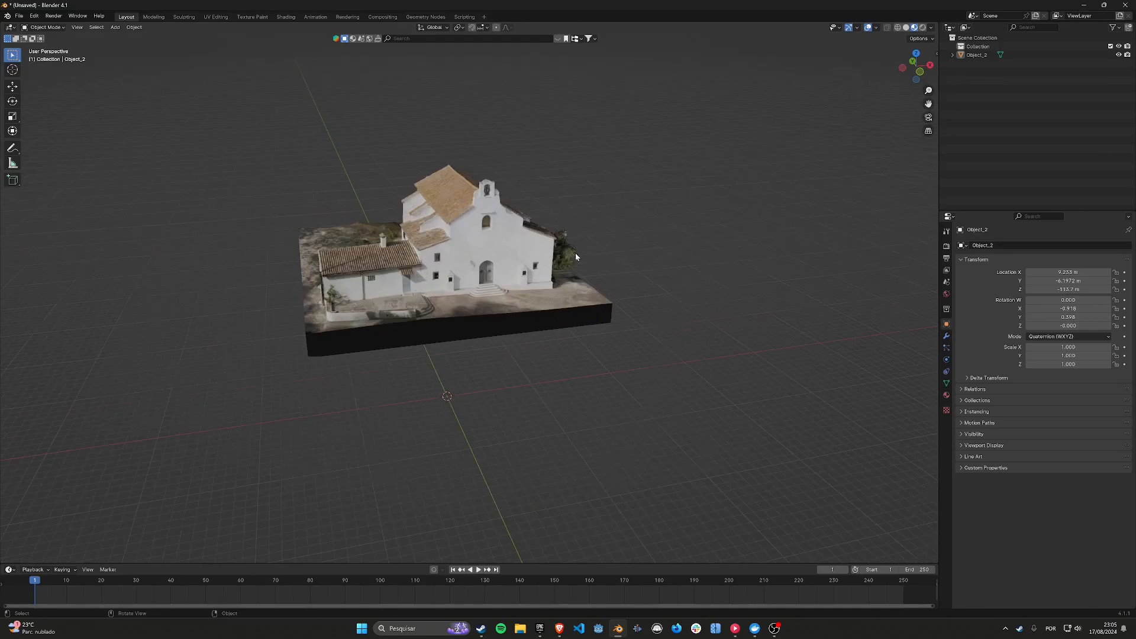
{"action": "left_click", "coordinate": [589, 285]}
{"action": "left_click", "coordinate": [946, 336]}
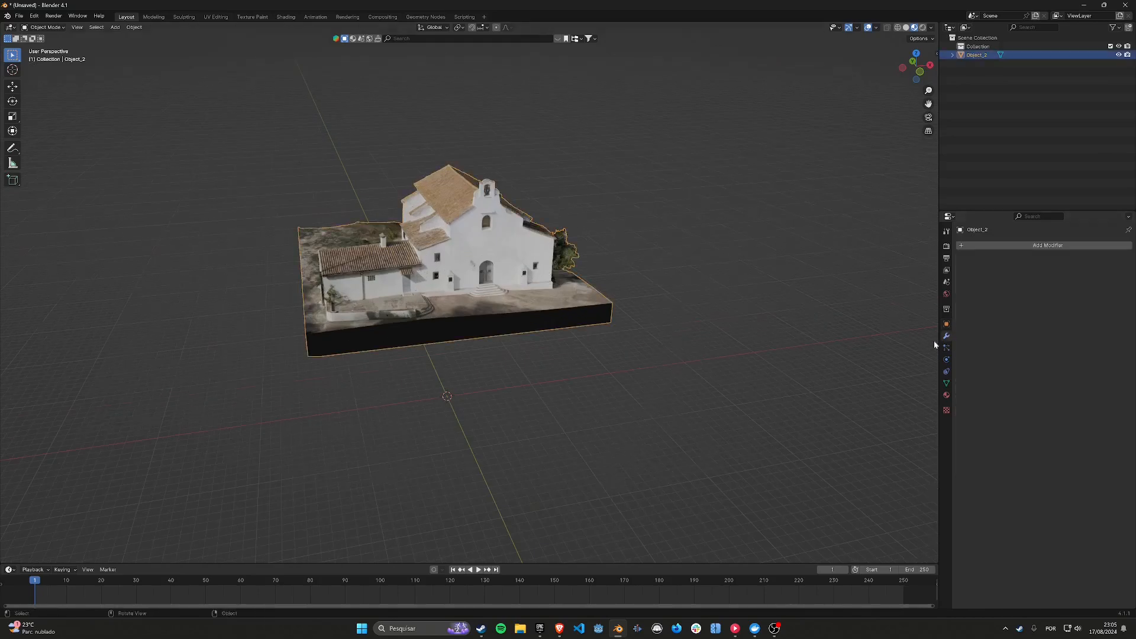
{"action": "left_click", "coordinate": [1016, 245]}
{"action": "left_click", "coordinate": [1059, 309]}
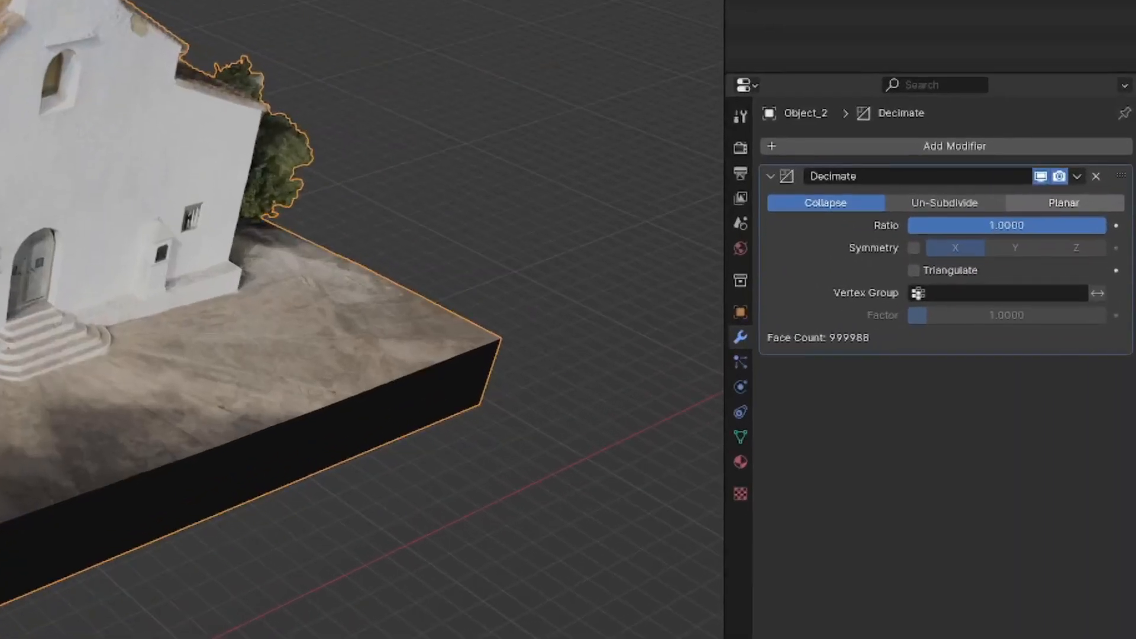
Step: Set the Decimate modifier to Planar, delimit it by UVs and set its angle limit to 30°
{"action": "left_click", "coordinate": [1064, 202]}
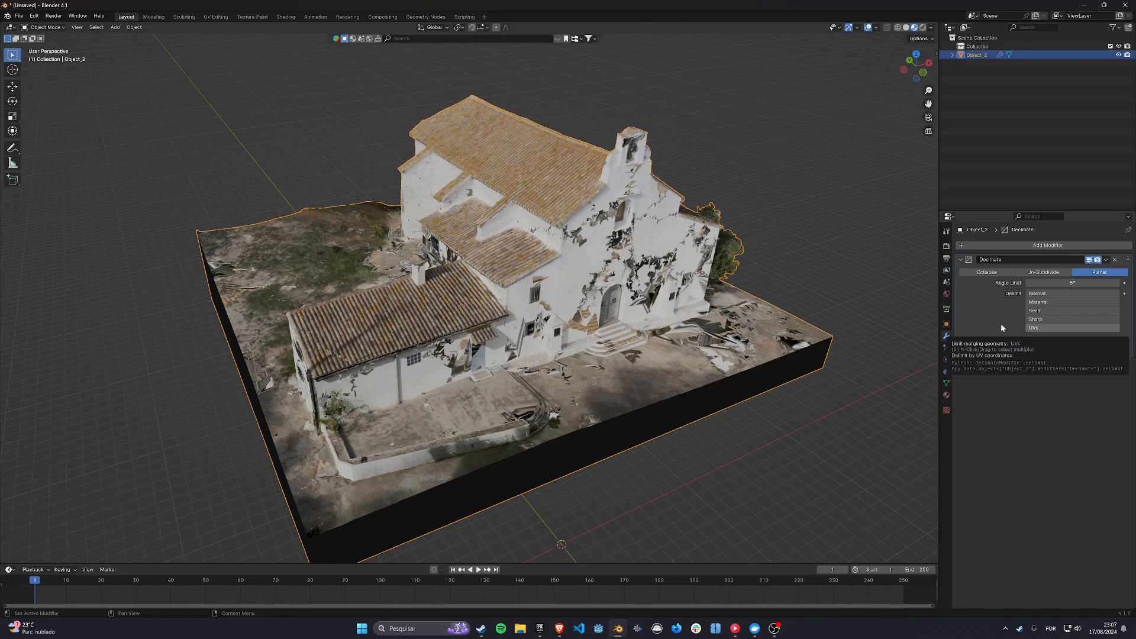
{"action": "left_click", "coordinate": [1029, 328]}
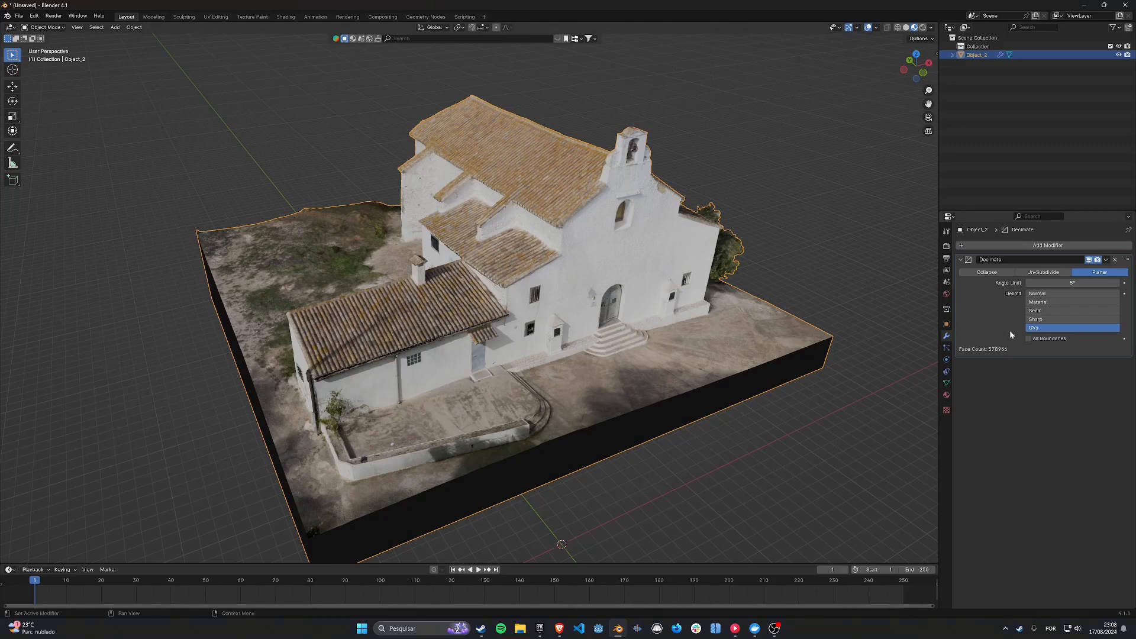
{"action": "left_click", "coordinate": [1073, 283]}
{"action": "type", "text": "30"}
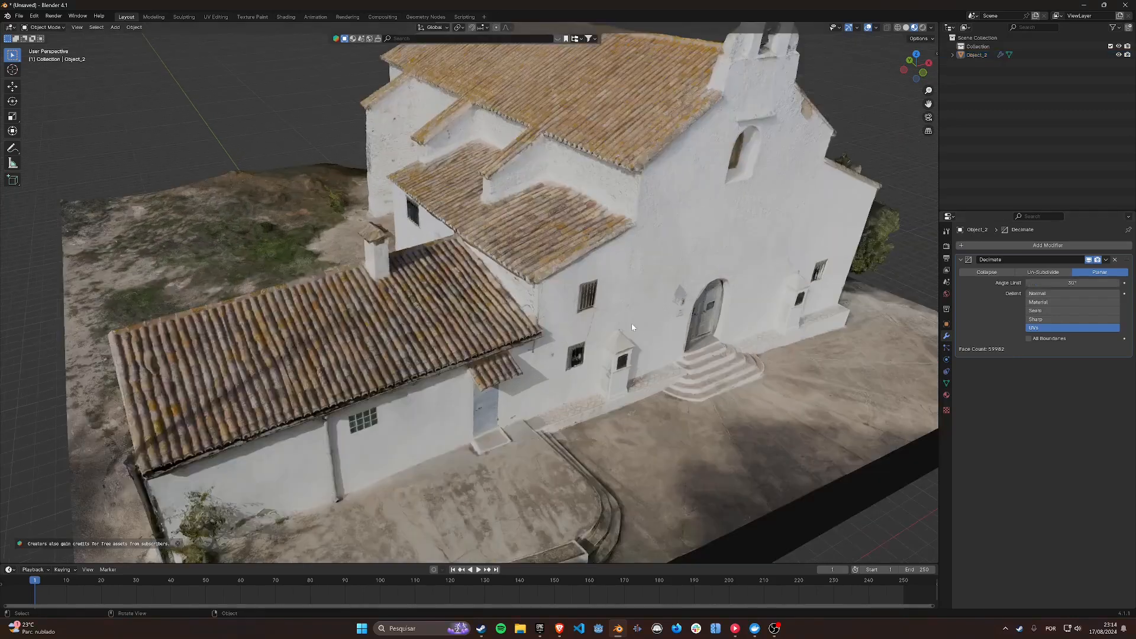
Step: Check the decimated church up close in textured and solid shading and apply the Decimate modifier
{"action": "scroll", "coordinate": [631, 323], "scroll_direction": "up", "scroll_amount": 3}
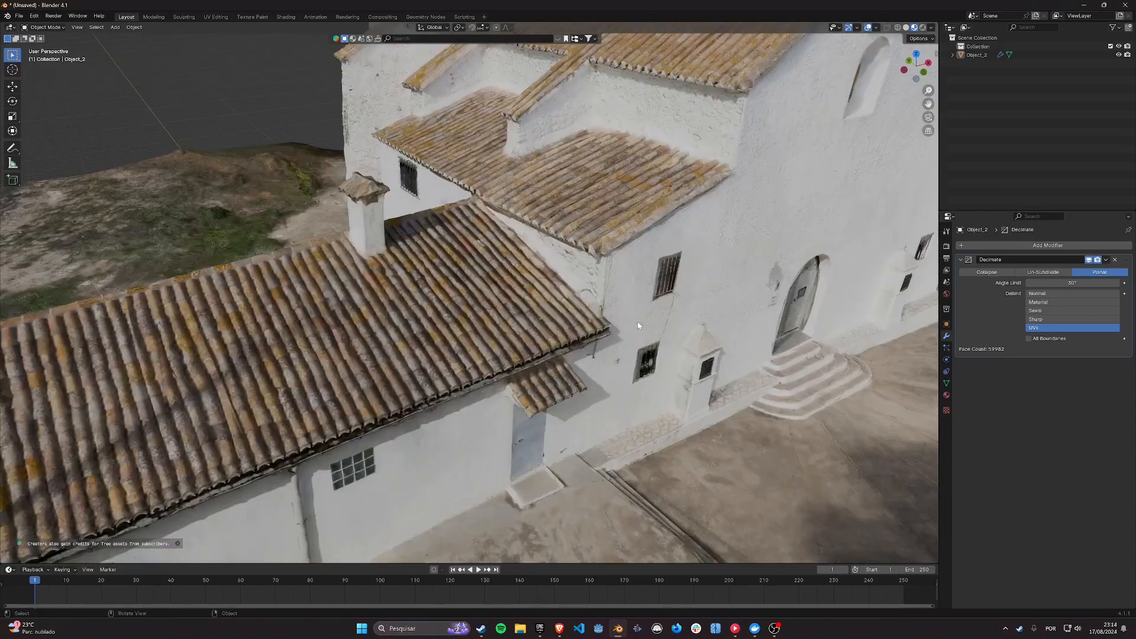
{"action": "mouse_move", "coordinate": [638, 321]}
{"action": "middle_mouse_down"}
{"action": "mouse_move", "coordinate": [857, 317]}
{"action": "mouse_move", "coordinate": [385, 324]}
{"action": "mouse_move", "coordinate": [441, 335]}
{"action": "middle_mouse_up"}
{"action": "key", "text": "shift+z"}
{"action": "key", "text": "shift+z"}
{"action": "middle_click_drag", "start_coordinate": [713, 335], "coordinate": [672, 331]}
{"action": "key", "text": "z"}
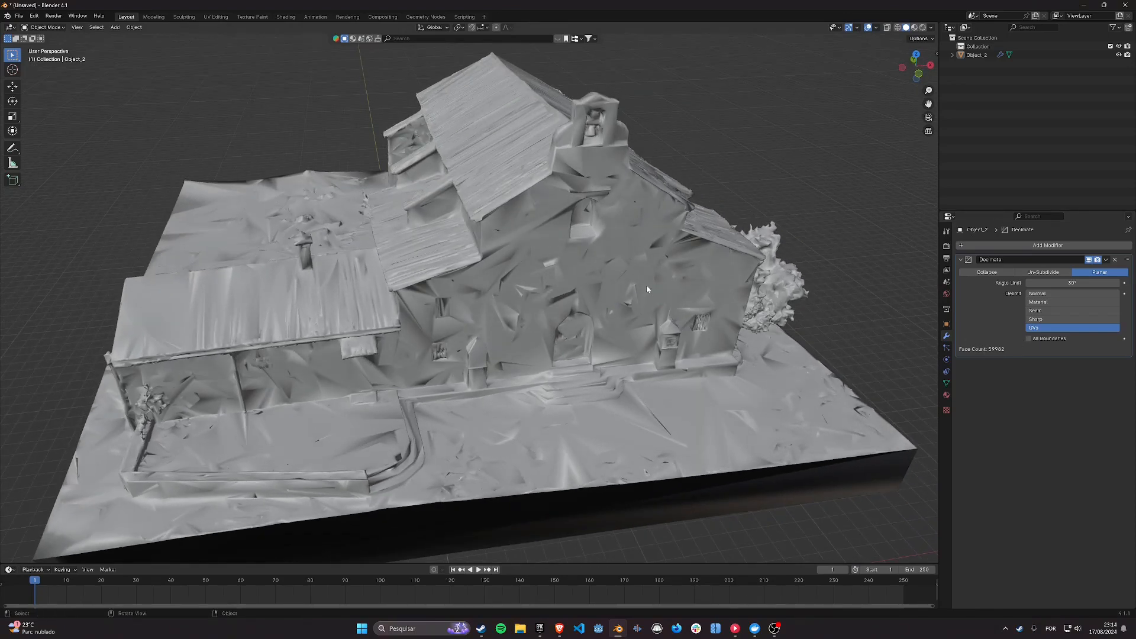
{"action": "left_click", "coordinate": [1106, 260]}
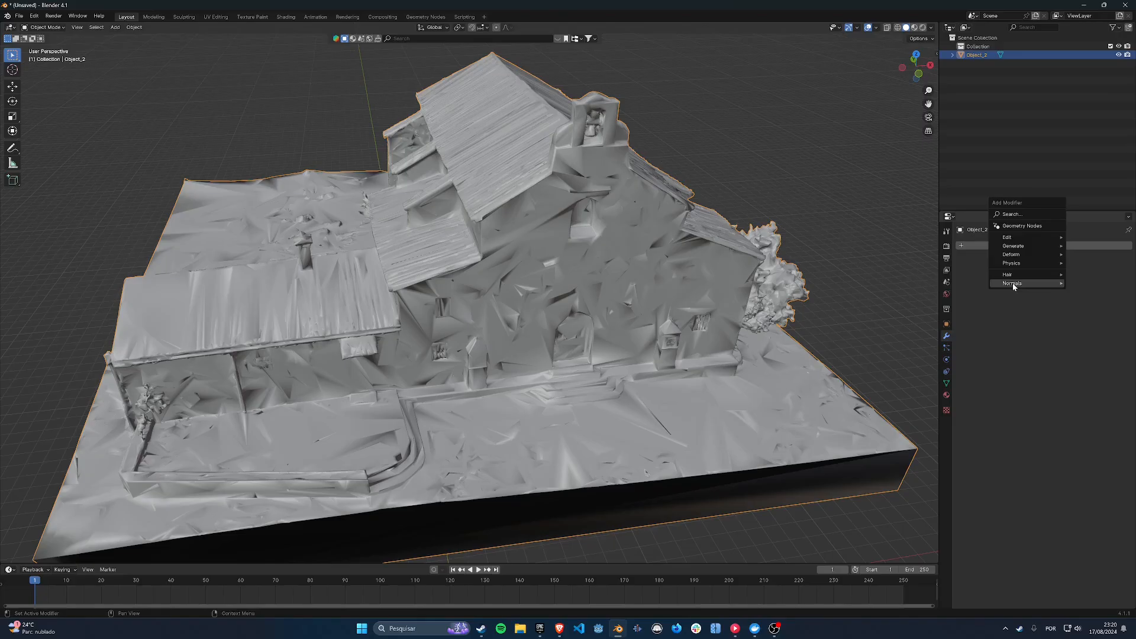
Step: Add a Weighted Normal modifier with its default settings to the church and apply it
{"action": "mouse_move", "coordinate": [1020, 256]}
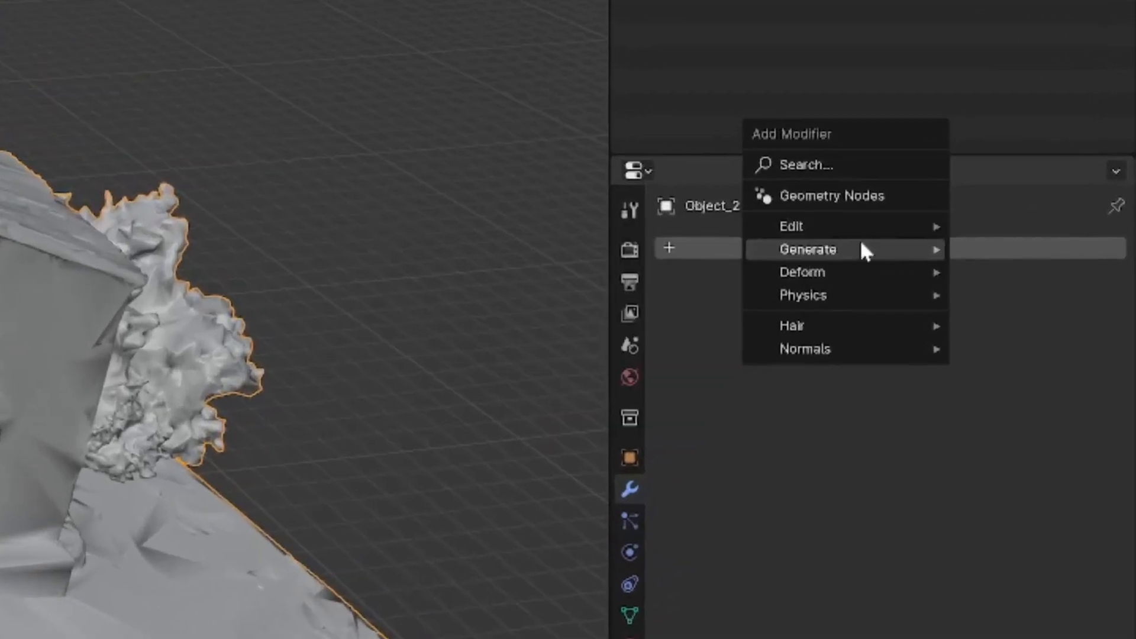
{"action": "mouse_move", "coordinate": [820, 225]}
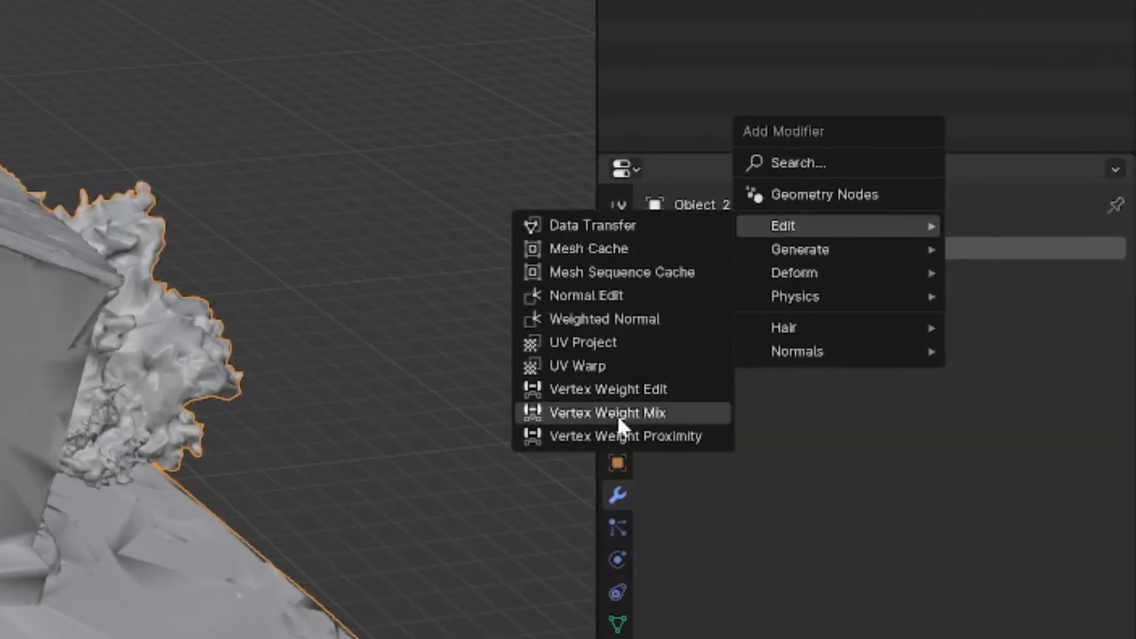
{"action": "left_click", "coordinate": [641, 327]}
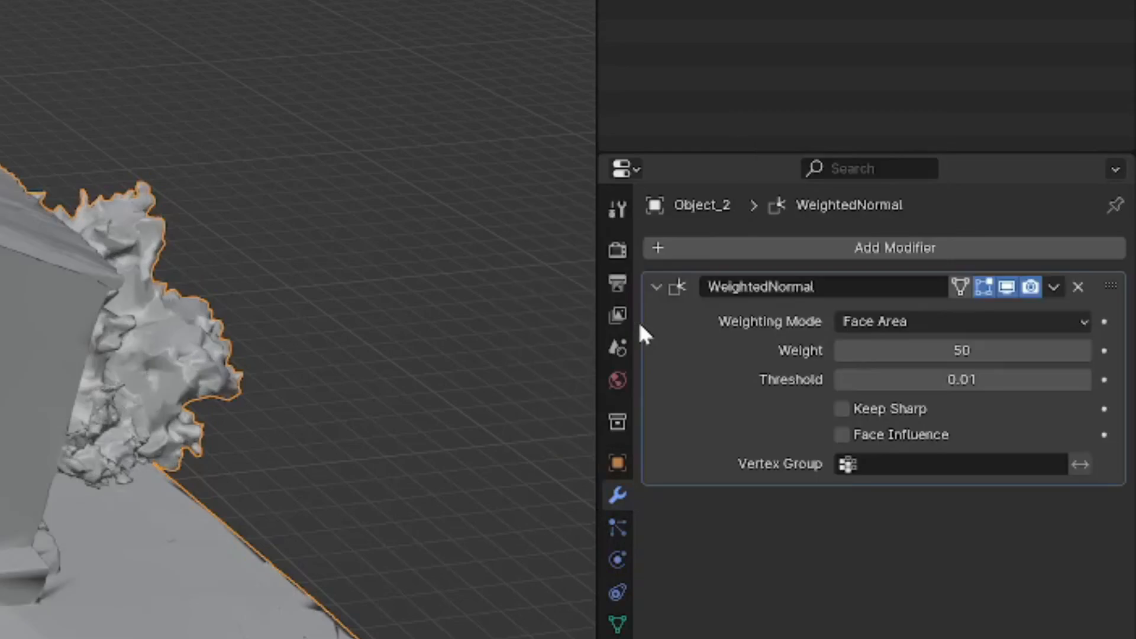
{"action": "middle_click_drag", "start_coordinate": [402, 470], "coordinate": [994, 297]}
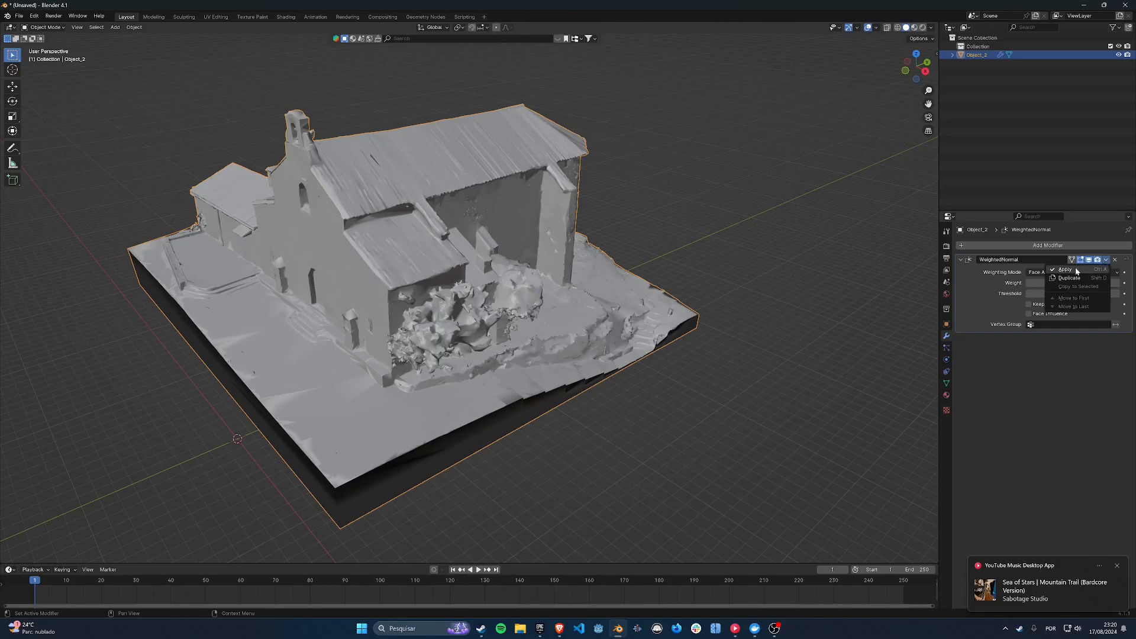
{"action": "left_click", "coordinate": [1076, 271]}
Step: Check the decimated topology in Edit Mode and add a Triangulate modifier to the church in Object Mode
{"action": "middle_click_drag", "start_coordinate": [506, 378], "coordinate": [594, 377]}
{"action": "key", "text": "Tab"}
{"action": "scroll", "coordinate": [561, 419], "scroll_direction": "up", "scroll_amount": 4}
{"action": "scroll", "coordinate": [595, 377], "scroll_direction": "down", "scroll_amount": 4}
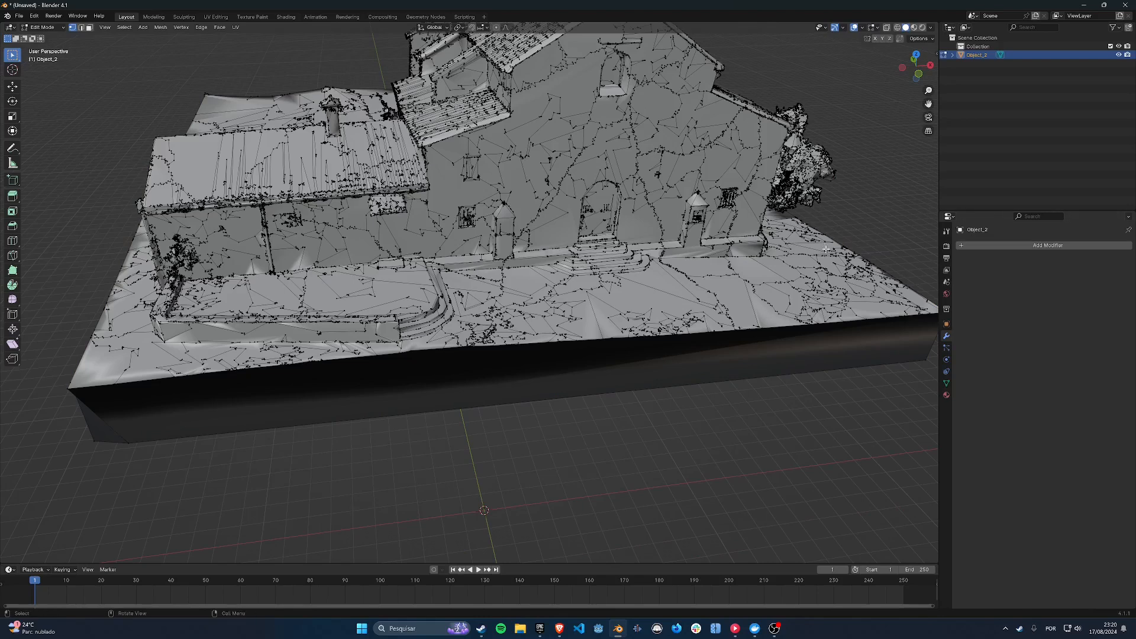
{"action": "key", "text": "Tab"}
{"action": "left_click", "coordinate": [1002, 246]}
{"action": "mouse_move", "coordinate": [1002, 246]}
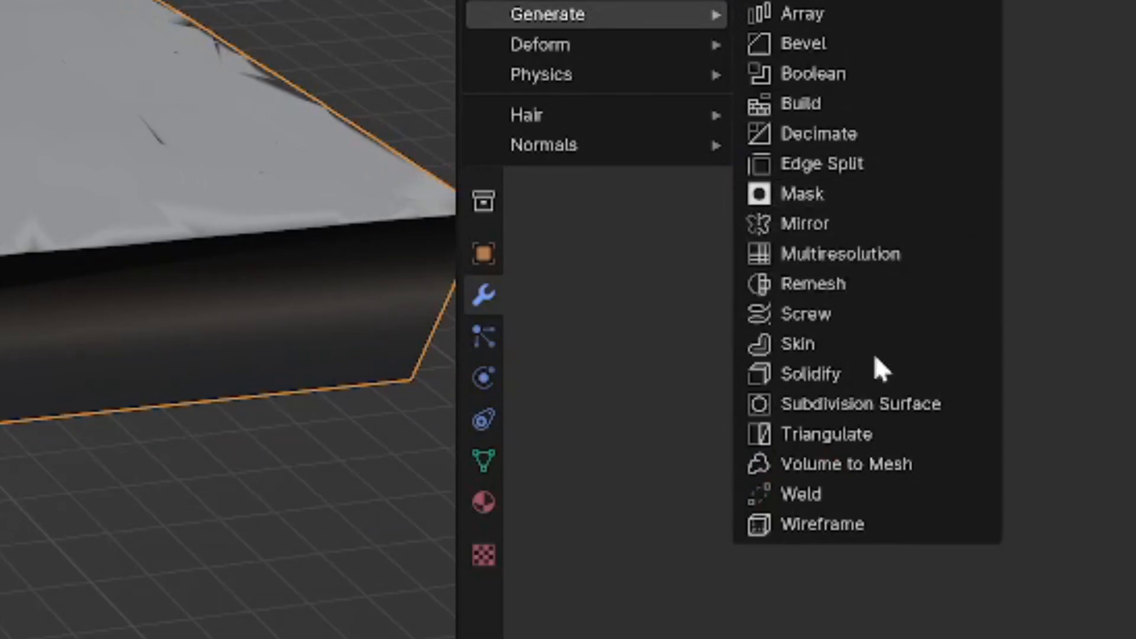
{"action": "left_click", "coordinate": [890, 436]}
{"action": "middle_click_drag", "start_coordinate": [729, 253], "coordinate": [720, 298]}
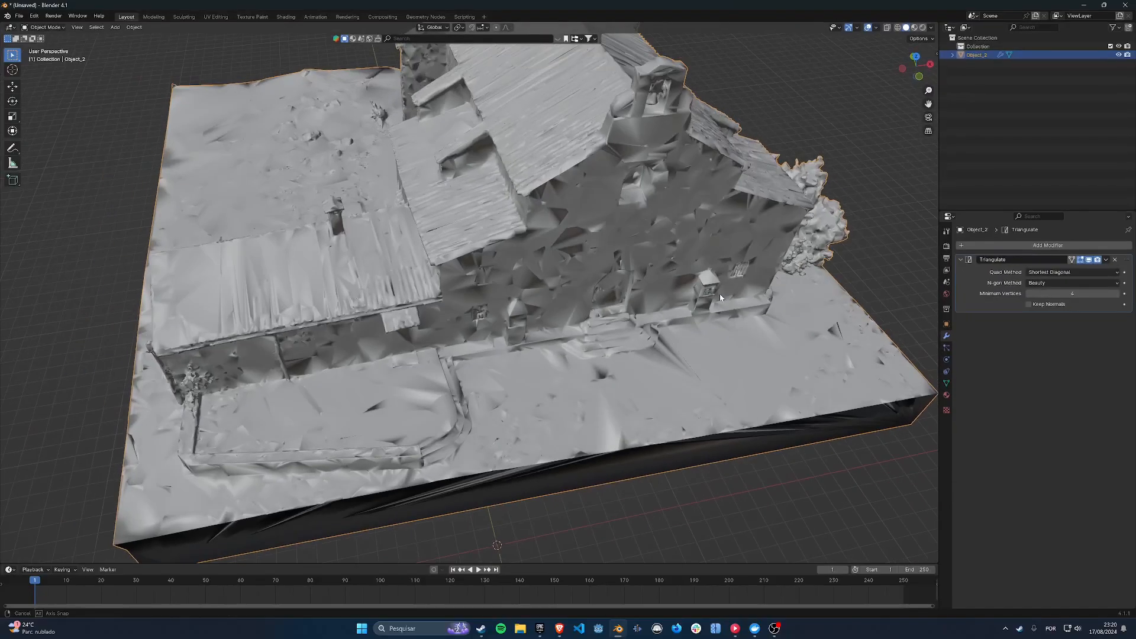
Step: Enable Keep Normals on the Triangulate modifier, apply it to the church and check the resulting shading
{"action": "left_click", "coordinate": [1051, 305]}
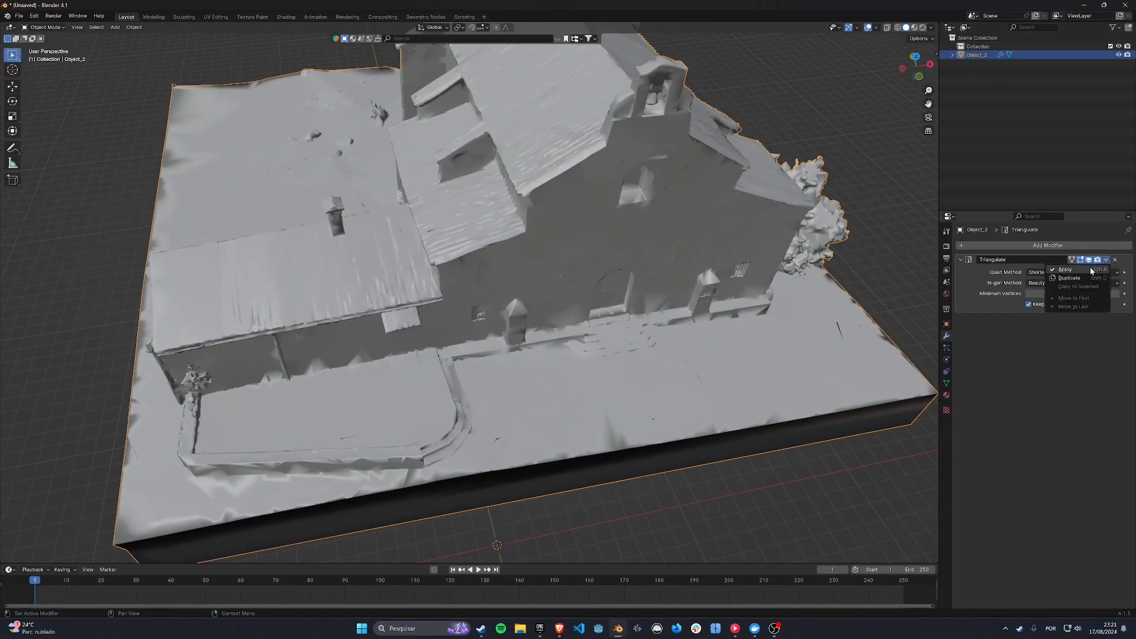
{"action": "left_click", "coordinate": [1092, 271]}
{"action": "mouse_move", "coordinate": [666, 279]}
{"action": "middle_mouse_down"}
{"action": "mouse_move", "coordinate": [754, 260]}
{"action": "mouse_move", "coordinate": [648, 278]}
{"action": "mouse_move", "coordinate": [670, 300]}
{"action": "mouse_move", "coordinate": [679, 337]}
{"action": "mouse_move", "coordinate": [705, 342]}
{"action": "middle_mouse_up"}
{"action": "key", "text": "shift+z"}
{"action": "key", "text": "z"}
{"action": "left_click", "coordinate": [802, 331]}
{"action": "mouse_move", "coordinate": [803, 332]}
{"action": "middle_mouse_down"}
{"action": "mouse_move", "coordinate": [473, 332]}
{"action": "mouse_move", "coordinate": [566, 329]}
{"action": "mouse_move", "coordinate": [593, 314]}
{"action": "middle_mouse_up"}
Step: In Edit Mode, pick a shortest vertex path where the rounded end wall of the church meets the ground
{"action": "key", "text": "Tab"}
{"action": "scroll", "coordinate": [567, 327], "scroll_direction": "up", "scroll_amount": 2}
{"action": "scroll", "coordinate": [577, 323], "scroll_direction": "up", "scroll_amount": 3}
{"action": "scroll", "coordinate": [568, 317], "scroll_direction": "down", "scroll_amount": 6}
{"action": "scroll", "coordinate": [592, 329], "scroll_direction": "up", "scroll_amount": 4}
{"action": "scroll", "coordinate": [523, 285], "scroll_direction": "down", "scroll_amount": 5}
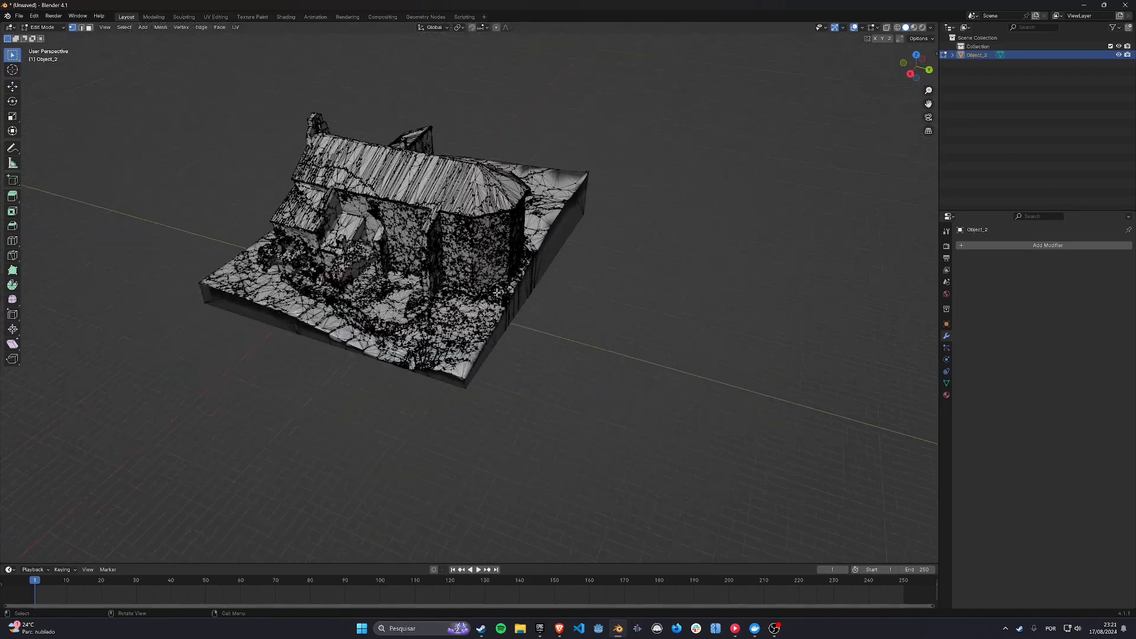
{"action": "scroll", "coordinate": [462, 317], "scroll_direction": "up", "scroll_amount": 8}
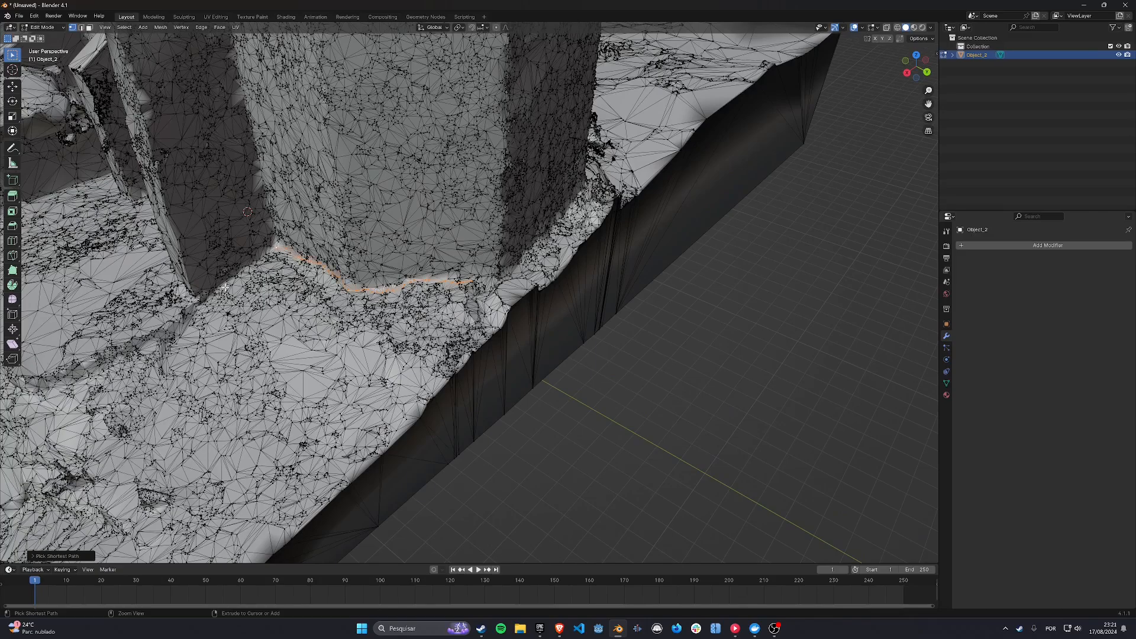
{"action": "middle_click_drag", "start_coordinate": [597, 314], "coordinate": [698, 322]}
{"action": "scroll", "coordinate": [708, 326], "scroll_direction": "down", "scroll_amount": 7}
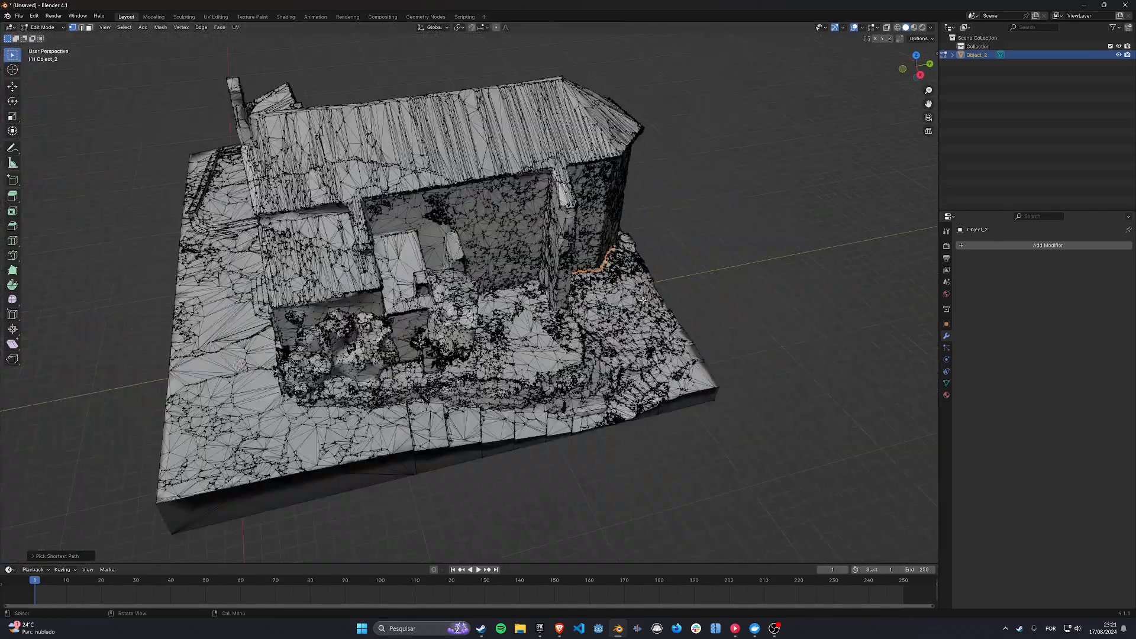
Step: Show the textures and extend the vertex path around the buttress and past the bushes to the front corner of the church
{"action": "key", "text": "z"}
{"action": "left_click", "coordinate": [642, 356]}
{"action": "scroll", "coordinate": [636, 417], "scroll_direction": "up", "scroll_amount": 2}
{"action": "scroll", "coordinate": [636, 417], "scroll_direction": "up", "scroll_amount": 6}
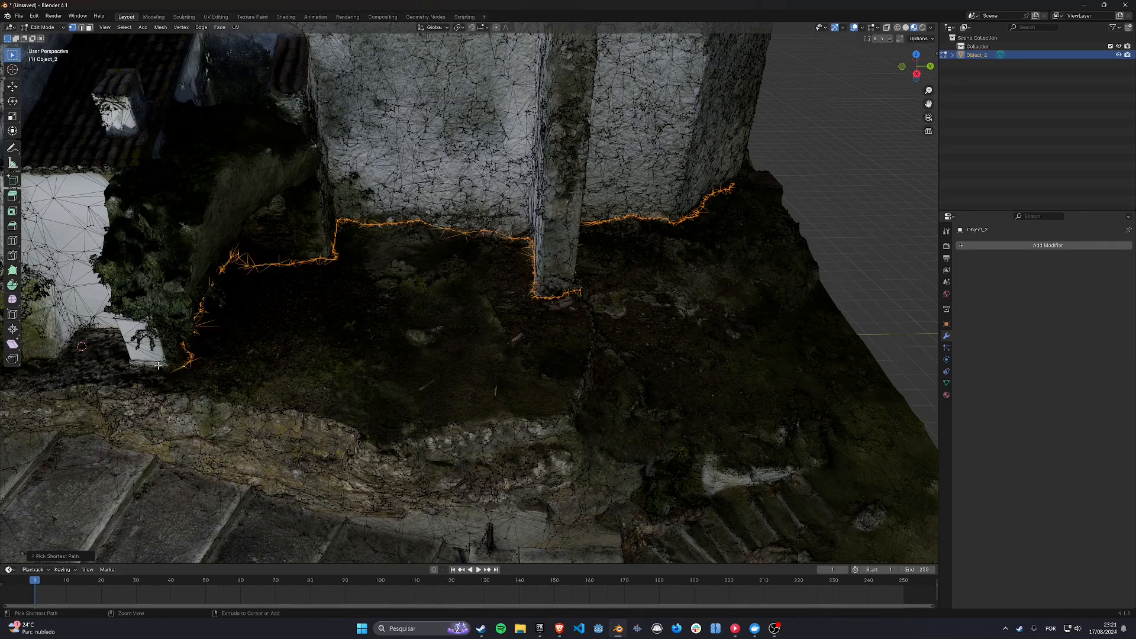
{"action": "left_click", "coordinate": [130, 363], "text": "ctrl"}
{"action": "middle_click_drag", "start_coordinate": [158, 366], "coordinate": [645, 358], "text": "shift"}
{"action": "scroll", "coordinate": [648, 361], "scroll_direction": "up", "scroll_amount": 4}
{"action": "left_click", "coordinate": [461, 279], "text": "ctrl"}
{"action": "left_click", "coordinate": [454, 320], "text": "ctrl"}
{"action": "middle_click_drag", "start_coordinate": [455, 320], "coordinate": [558, 337]}
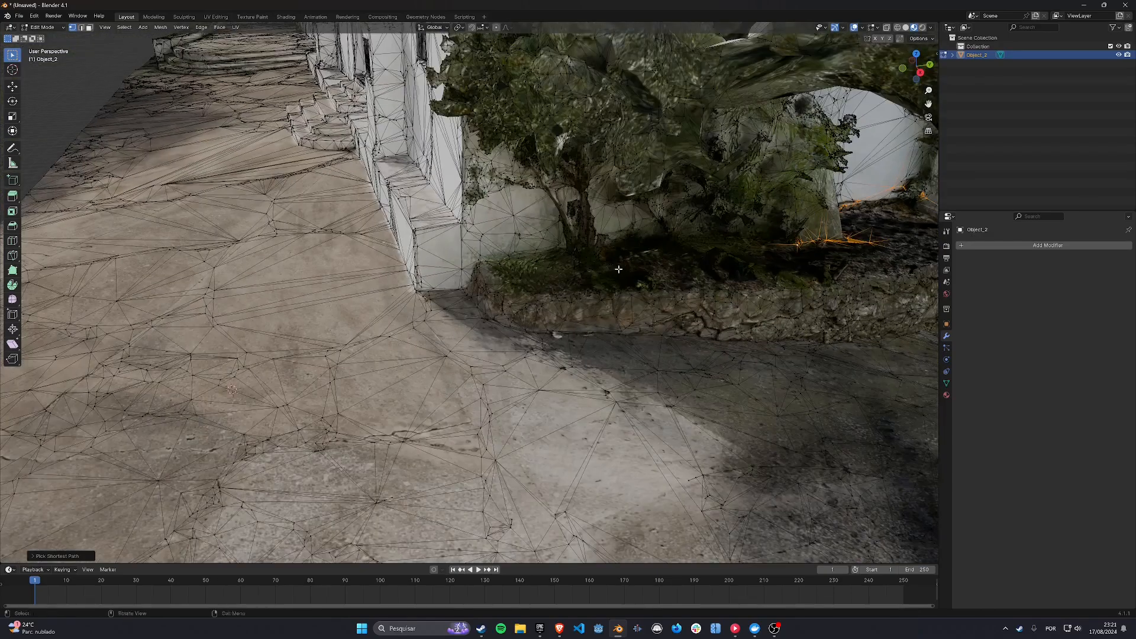
{"action": "left_click", "coordinate": [491, 267], "text": "ctrl"}
Step: Continue the shortest path along the base of the front facade and around the entrance steps
{"action": "scroll", "coordinate": [495, 287], "scroll_direction": "down", "scroll_amount": 7}
{"action": "scroll", "coordinate": [494, 287], "scroll_direction": "up", "scroll_amount": 6}
{"action": "middle_click_drag", "start_coordinate": [431, 314], "coordinate": [500, 258]}
{"action": "scroll", "coordinate": [500, 258], "scroll_direction": "down", "scroll_amount": 2}
{"action": "left_click", "coordinate": [445, 224], "text": "ctrl"}
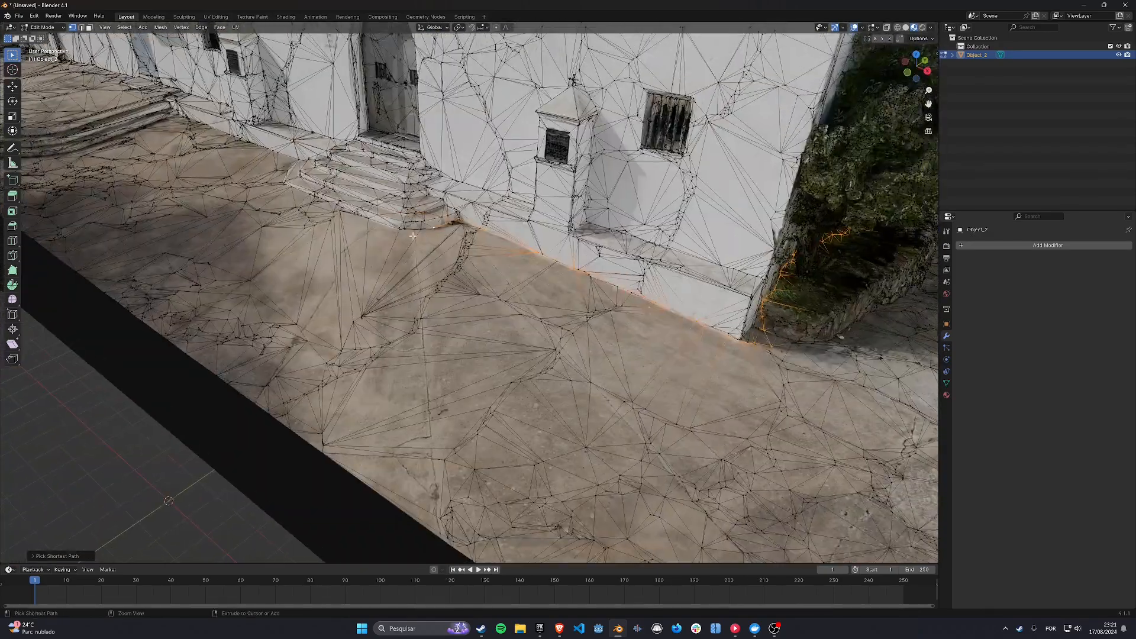
{"action": "left_click", "coordinate": [351, 215], "text": "ctrl"}
Step: Extend the path along the low terrace wall and onto the base of the annex's side wall
{"action": "middle_click_drag", "start_coordinate": [350, 216], "coordinate": [494, 369]}
{"action": "left_click", "coordinate": [222, 492], "text": "ctrl"}
{"action": "middle_click_drag", "start_coordinate": [222, 493], "coordinate": [361, 334], "text": "shift"}
{"action": "left_click", "coordinate": [219, 350], "text": "ctrl"}
{"action": "middle_click_drag", "start_coordinate": [219, 350], "coordinate": [621, 310], "text": "shift"}
{"action": "middle_click_drag", "start_coordinate": [384, 260], "coordinate": [639, 284]}
{"action": "scroll", "coordinate": [553, 213], "scroll_direction": "up", "scroll_amount": 3}
{"action": "left_click", "coordinate": [731, 378], "text": "ctrl"}
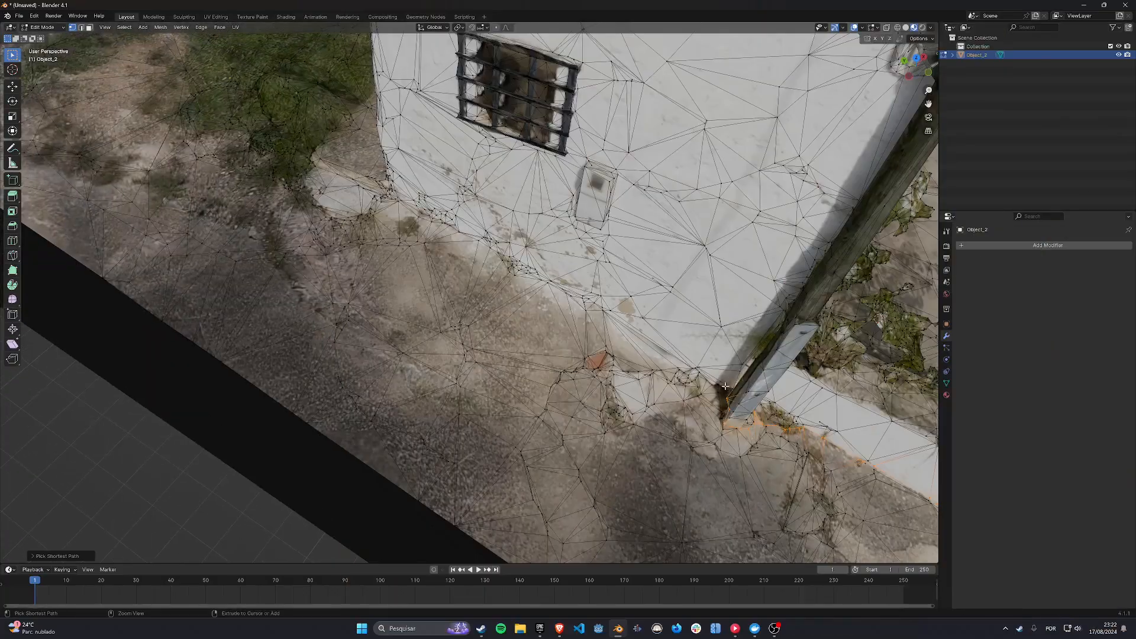
{"action": "left_click", "coordinate": [664, 350], "text": "ctrl"}
Step: Carry the path along the rear walls of the annex and church to close the loop around the building
{"action": "middle_click_drag", "start_coordinate": [663, 350], "coordinate": [793, 308]}
{"action": "left_click", "coordinate": [680, 195], "text": "ctrl"}
{"action": "middle_click_drag", "start_coordinate": [681, 196], "coordinate": [710, 414], "text": "shift"}
{"action": "left_click", "coordinate": [544, 151], "text": "ctrl"}
{"action": "middle_click_drag", "start_coordinate": [544, 151], "coordinate": [427, 296]}
{"action": "left_click", "coordinate": [198, 315], "text": "ctrl"}
{"action": "middle_click_drag", "start_coordinate": [337, 227], "coordinate": [520, 262]}
{"action": "left_click", "coordinate": [251, 383], "text": "ctrl"}
{"action": "middle_click_drag", "start_coordinate": [252, 382], "coordinate": [533, 290]}
{"action": "left_click", "coordinate": [687, 251], "text": "ctrl"}
Step: Check the loop up close and mark its edges as a seam in edge select mode
{"action": "scroll", "coordinate": [687, 251], "scroll_direction": "up", "scroll_amount": 8}
{"action": "middle_click_drag", "start_coordinate": [291, 341], "coordinate": [409, 330], "text": "shift"}
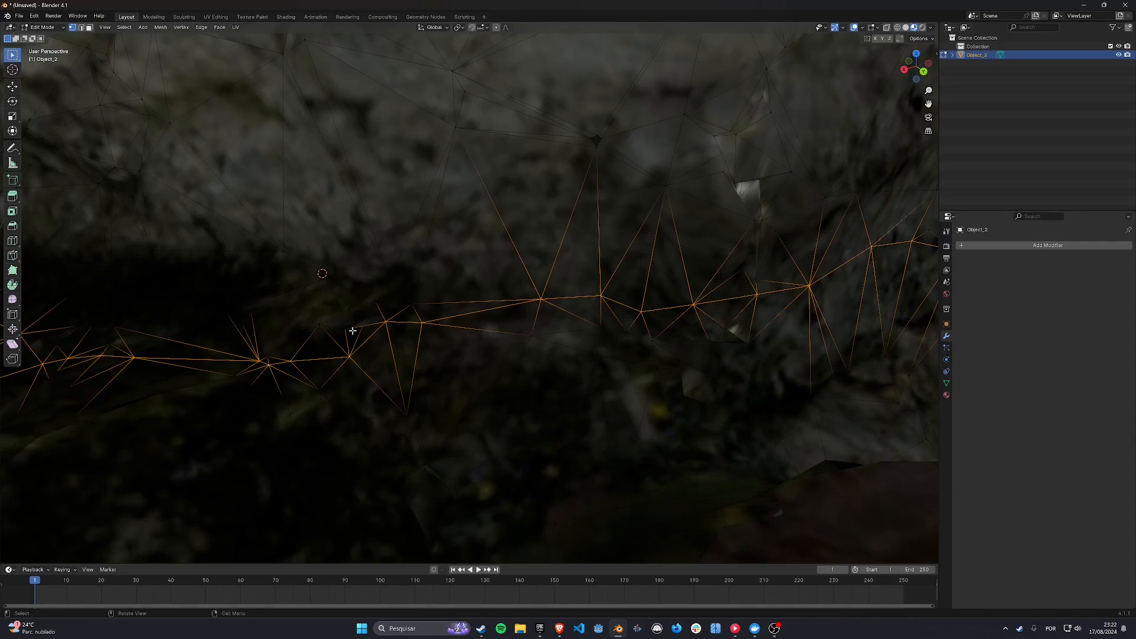
{"action": "scroll", "coordinate": [354, 329], "scroll_direction": "down", "scroll_amount": 12}
{"action": "middle_click_drag", "start_coordinate": [354, 329], "coordinate": [556, 320]}
{"action": "scroll", "coordinate": [556, 320], "scroll_direction": "up", "scroll_amount": 6}
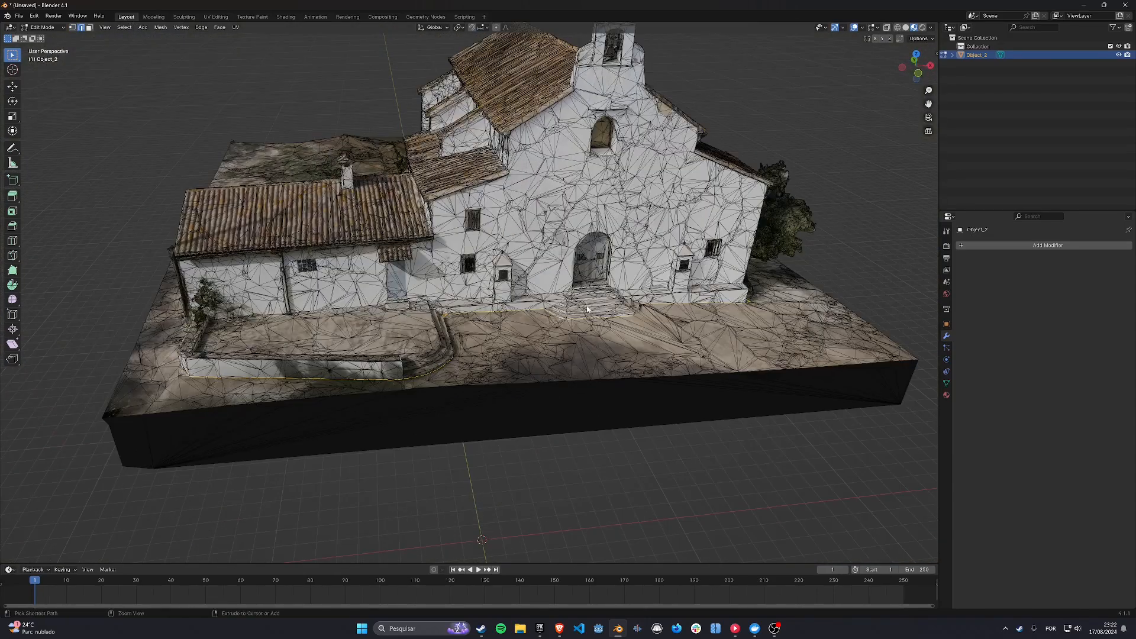
{"action": "key", "text": "ctrl+e"}
{"action": "left_click", "coordinate": [546, 435]}
{"action": "key", "text": "ctrl+e"}
{"action": "left_click", "coordinate": [557, 440]}
Step: Try to select the linked part of the mesh within the seam
{"action": "key", "text": "alt+a"}
{"action": "key", "text": "a"}
{"action": "mouse_move", "coordinate": [494, 221]}
{"action": "middle_mouse_down"}
{"action": "mouse_move", "coordinate": [600, 336]}
{"action": "mouse_move", "coordinate": [669, 332]}
{"action": "mouse_move", "coordinate": [715, 384]}
{"action": "mouse_move", "coordinate": [484, 287]}
{"action": "mouse_move", "coordinate": [554, 286]}
{"action": "mouse_move", "coordinate": [571, 306]}
{"action": "middle_mouse_up"}
{"action": "key", "text": "alt+a"}
{"action": "key", "text": "ctrl+l"}
{"action": "left_click", "coordinate": [576, 279]}
Step: Examine the mesh around the church in different shading modes and from several angles
{"action": "key", "text": "z"}
{"action": "left_click", "coordinate": [385, 342]}
{"action": "middle_click_drag", "start_coordinate": [385, 342], "coordinate": [528, 340]}
{"action": "scroll", "coordinate": [552, 344], "scroll_direction": "down", "scroll_amount": 2}
{"action": "scroll", "coordinate": [347, 363], "scroll_direction": "up", "scroll_amount": 2}
{"action": "mouse_move", "coordinate": [347, 362]}
{"action": "middle_mouse_down"}
{"action": "mouse_move", "coordinate": [523, 315]}
{"action": "mouse_move", "coordinate": [568, 278]}
{"action": "middle_mouse_up"}
{"action": "key", "text": "z"}
{"action": "left_click", "coordinate": [627, 281]}
{"action": "scroll", "coordinate": [526, 365], "scroll_direction": "up", "scroll_amount": 2}
{"action": "mouse_move", "coordinate": [438, 332]}
{"action": "middle_mouse_down"}
{"action": "mouse_move", "coordinate": [526, 365]}
{"action": "mouse_move", "coordinate": [474, 390]}
{"action": "mouse_move", "coordinate": [532, 334]}
{"action": "mouse_move", "coordinate": [520, 369]}
{"action": "mouse_move", "coordinate": [497, 313]}
{"action": "mouse_move", "coordinate": [416, 426]}
{"action": "mouse_move", "coordinate": [545, 424]}
{"action": "mouse_move", "coordinate": [497, 399]}
{"action": "mouse_move", "coordinate": [382, 449]}
{"action": "mouse_move", "coordinate": [382, 411]}
{"action": "mouse_move", "coordinate": [484, 419]}
{"action": "mouse_move", "coordinate": [373, 371]}
{"action": "mouse_move", "coordinate": [652, 425]}
{"action": "middle_mouse_up"}
{"action": "scroll", "coordinate": [503, 343], "scroll_direction": "up", "scroll_amount": 3}
{"action": "scroll", "coordinate": [532, 334], "scroll_direction": "down", "scroll_amount": 3}
{"action": "scroll", "coordinate": [520, 369], "scroll_direction": "down", "scroll_amount": 2}
Step: In wireframe shading, delete the side and bottom faces of the base beneath the ground
{"action": "key", "text": "z"}
{"action": "left_click", "coordinate": [470, 343]}
{"action": "scroll", "coordinate": [416, 426], "scroll_direction": "up", "scroll_amount": 2}
{"action": "scroll", "coordinate": [498, 400], "scroll_direction": "up", "scroll_amount": 4}
{"action": "scroll", "coordinate": [497, 399], "scroll_direction": "down", "scroll_amount": 5}
{"action": "scroll", "coordinate": [382, 410], "scroll_direction": "down", "scroll_amount": 2}
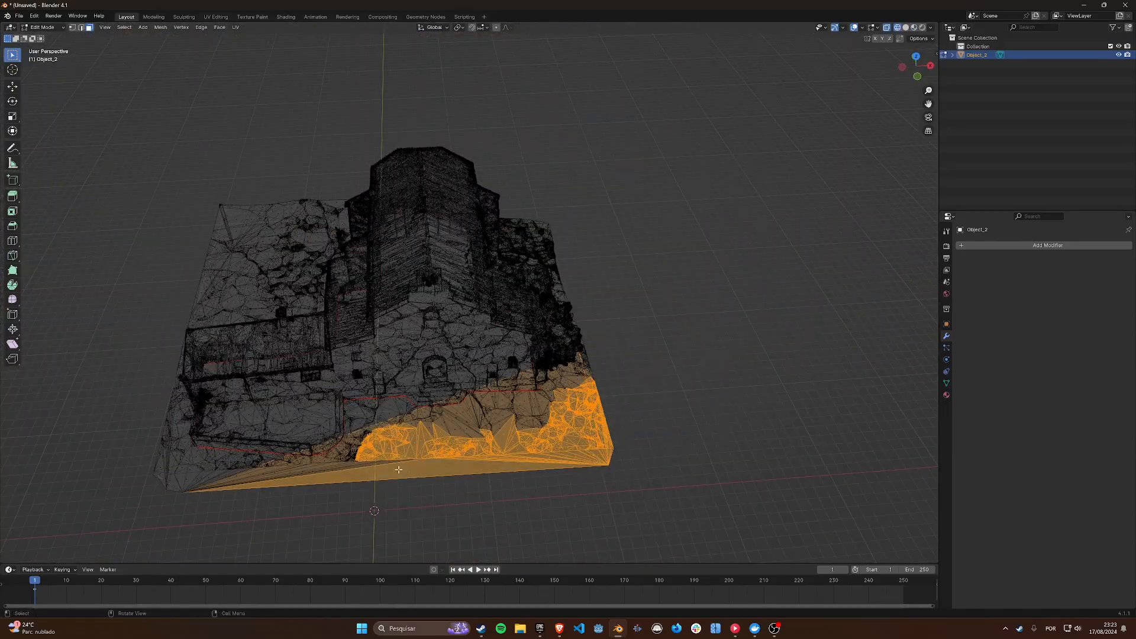
{"action": "middle_click_drag", "start_coordinate": [399, 469], "coordinate": [429, 457]}
{"action": "mouse_move", "coordinate": [735, 259]}
{"action": "middle_mouse_down"}
{"action": "mouse_move", "coordinate": [714, 303]}
{"action": "mouse_move", "coordinate": [600, 317]}
{"action": "middle_mouse_up"}
{"action": "scroll", "coordinate": [601, 317], "scroll_direction": "down", "scroll_amount": 5}
{"action": "key", "text": "x"}
{"action": "middle_click_drag", "start_coordinate": [539, 402], "coordinate": [521, 408]}
Step: Circle-select the ground faces in front of the facade through the wireframe view
{"action": "key", "text": "shift+z"}
{"action": "key", "text": "c"}
{"action": "mouse_move", "coordinate": [544, 393]}
{"action": "left_mouse_down"}
{"action": "mouse_move", "coordinate": [623, 401]}
{"action": "mouse_move", "coordinate": [636, 423]}
{"action": "left_mouse_up"}
{"action": "scroll", "coordinate": [636, 423], "scroll_direction": "up", "scroll_amount": 4}
{"action": "key", "text": "shift+z"}
{"action": "left_click_drag", "start_coordinate": [718, 438], "coordinate": [573, 402]}
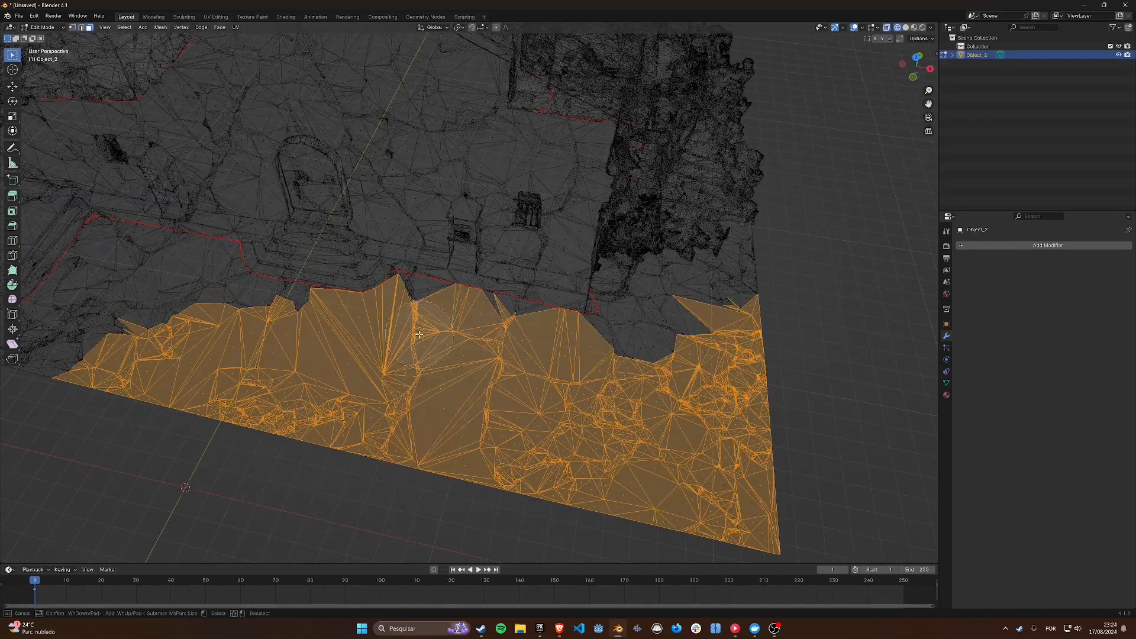
{"action": "key", "text": "Escape"}
Step: Extend the circle selection closely along the facade's seam to the church's front corner
{"action": "scroll", "coordinate": [475, 305], "scroll_direction": "up", "scroll_amount": 6}
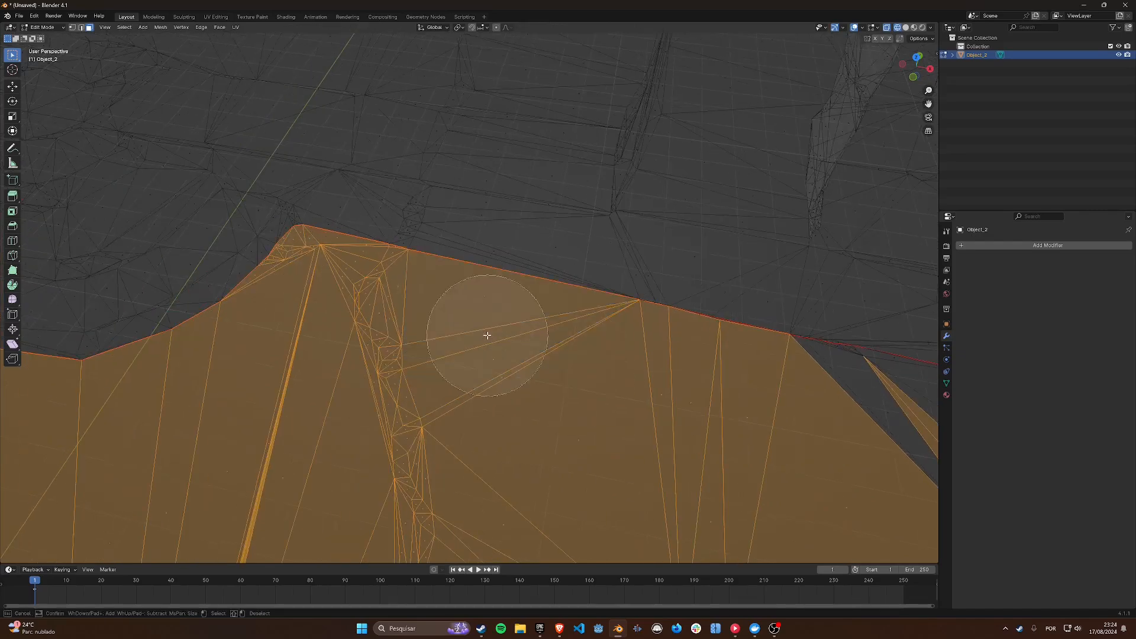
{"action": "key", "text": "Escape"}
{"action": "middle_click_drag", "start_coordinate": [487, 336], "coordinate": [627, 300]}
{"action": "key", "text": "Escape"}
{"action": "middle_click_drag", "start_coordinate": [784, 291], "coordinate": [355, 207], "text": "shift"}
{"action": "key", "text": "c"}
{"action": "scroll", "coordinate": [503, 381], "scroll_direction": "down", "scroll_amount": 5}
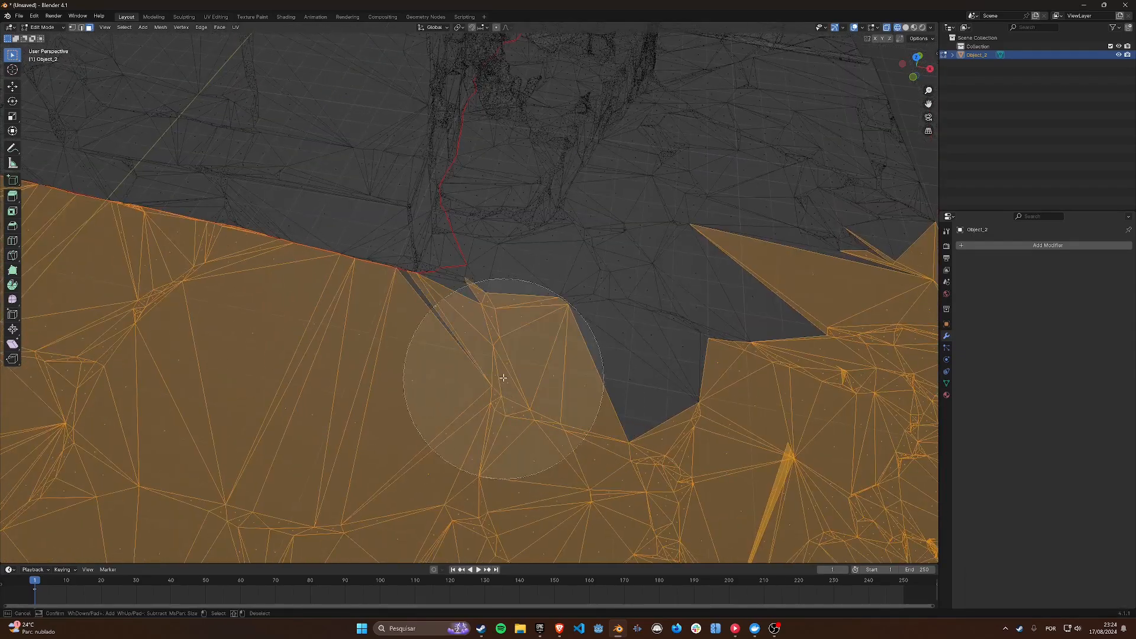
{"action": "left_click_drag", "start_coordinate": [503, 381], "coordinate": [684, 304]}
Step: Add the ground faces around the front corner to the selection and check it in solid shading
{"action": "key", "text": "Escape"}
{"action": "scroll", "coordinate": [662, 278], "scroll_direction": "down", "scroll_amount": 4}
{"action": "middle_click_drag", "start_coordinate": [660, 276], "coordinate": [631, 262]}
{"action": "key", "text": "shift+z"}
{"action": "key", "text": "c"}
{"action": "left_click", "coordinate": [518, 299]}
{"action": "key", "text": "Escape"}
{"action": "scroll", "coordinate": [603, 307], "scroll_direction": "down", "scroll_amount": 4}
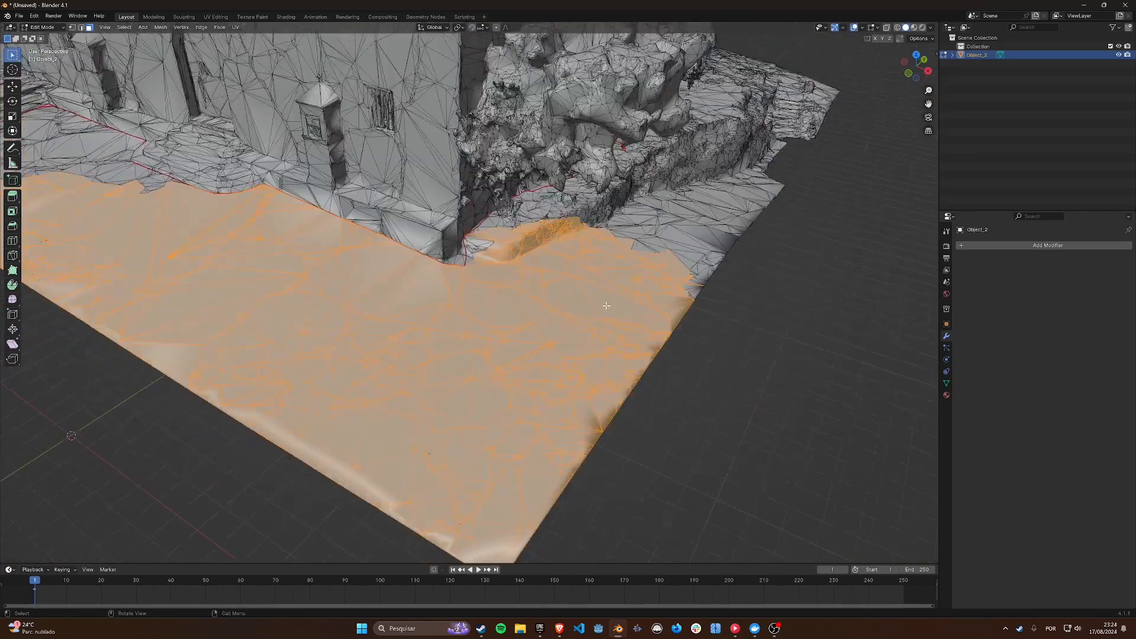
Step: Circle-select the ground and stone-edged bed beside the bushes at the side of the church
{"action": "scroll", "coordinate": [603, 332], "scroll_direction": "up", "scroll_amount": 6}
{"action": "key", "text": "shift+z"}
{"action": "key", "text": "c"}
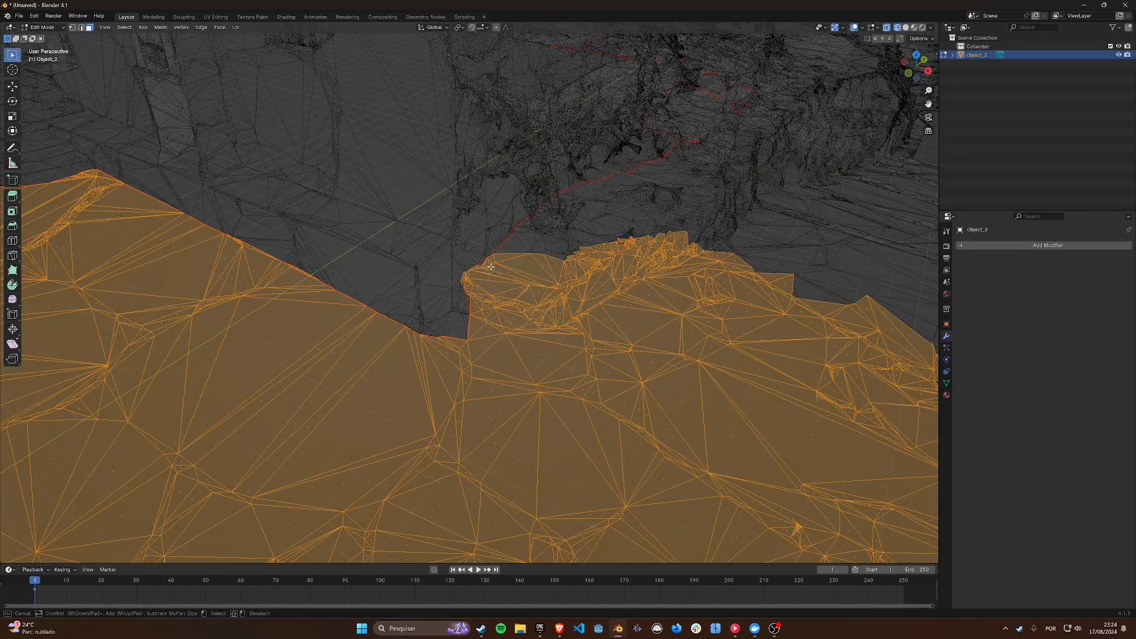
{"action": "key", "text": "Escape"}
{"action": "middle_click_drag", "start_coordinate": [738, 223], "coordinate": [598, 260], "text": "shift"}
{"action": "key", "text": "c"}
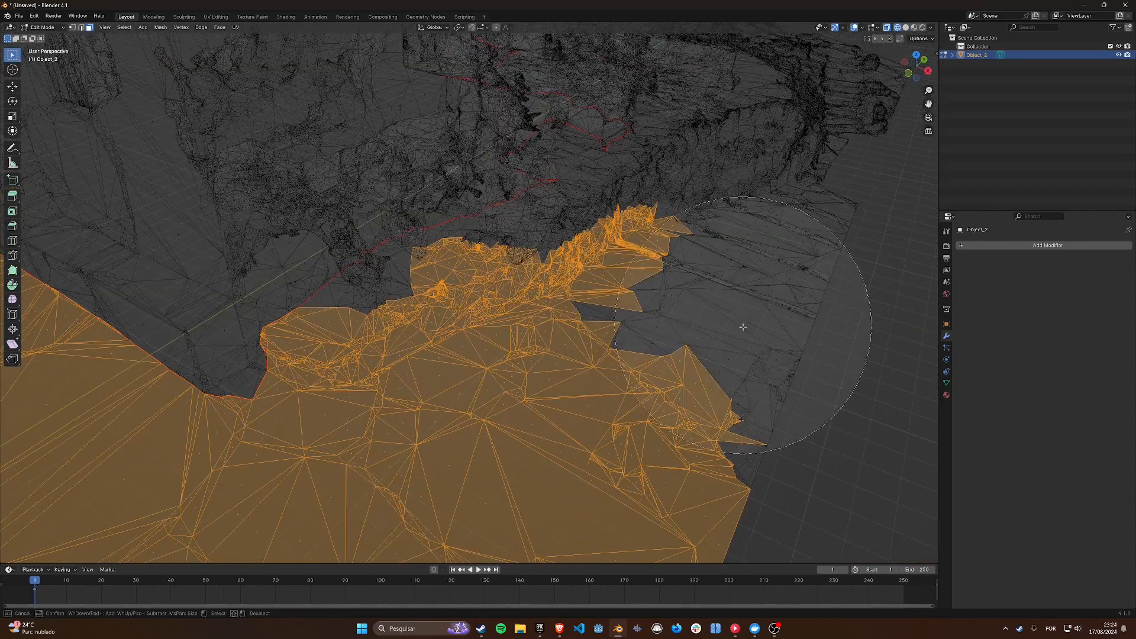
{"action": "left_click_drag", "start_coordinate": [743, 327], "coordinate": [805, 261]}
{"action": "key", "text": "Escape"}
Step: Extend the circle selection over the sloping ground and the outdoor steps along the church's side
{"action": "key", "text": "shift+z"}
{"action": "middle_click_drag", "start_coordinate": [740, 355], "coordinate": [530, 337]}
{"action": "key", "text": "shift+z"}
{"action": "key", "text": "c"}
{"action": "key", "text": "Escape"}
{"action": "middle_click_drag", "start_coordinate": [659, 406], "coordinate": [643, 413]}
{"action": "key", "text": "c"}
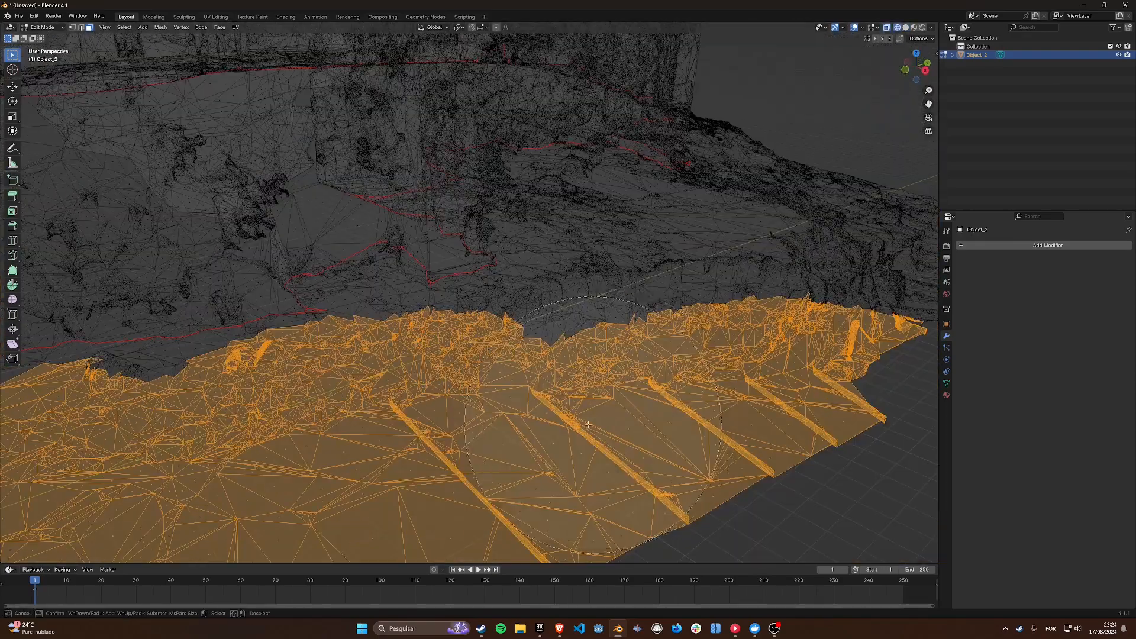
{"action": "key", "text": "Escape"}
Step: Select the remaining side ground up to the rounded end of the church and delete the selected faces
{"action": "middle_click_drag", "start_coordinate": [839, 275], "coordinate": [749, 422]}
{"action": "key", "text": "c"}
{"action": "mouse_move", "coordinate": [749, 422]}
{"action": "left_mouse_down"}
{"action": "mouse_move", "coordinate": [543, 432]}
{"action": "mouse_move", "coordinate": [398, 343]}
{"action": "left_mouse_up"}
{"action": "key", "text": "Escape"}
{"action": "key", "text": "x"}
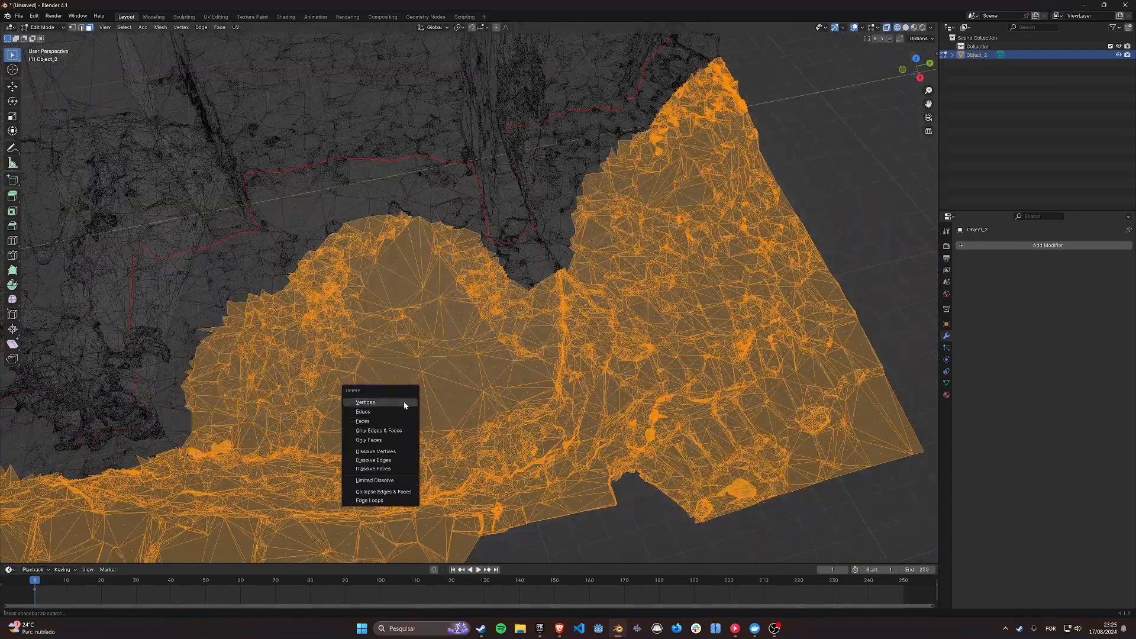
{"action": "left_click", "coordinate": [391, 421]}
Step: Try to select the faces linked to the leftover ground and undo the selection
{"action": "middle_click_drag", "start_coordinate": [310, 376], "coordinate": [229, 376]}
{"action": "key", "text": "l"}
{"action": "left_click", "coordinate": [63, 556]}
{"action": "key", "text": "ctrl+z"}
Step: Circle-select another patch of leftover ground faces and delete it
{"action": "mouse_move", "coordinate": [355, 479]}
{"action": "middle_mouse_down"}
{"action": "mouse_move", "coordinate": [426, 477]}
{"action": "mouse_move", "coordinate": [487, 452]}
{"action": "middle_mouse_up"}
{"action": "key", "text": "shift+z"}
{"action": "key", "text": "c"}
{"action": "scroll", "coordinate": [792, 320], "scroll_direction": "up", "scroll_amount": 9}
{"action": "left_click_drag", "start_coordinate": [787, 323], "coordinate": [718, 349]}
{"action": "key", "text": "Escape"}
{"action": "key", "text": "x"}
{"action": "left_click", "coordinate": [722, 359]}
Step: Mark an edge path as a seam from the rear wall's seam to the outer border of the ground
{"action": "middle_click_drag", "start_coordinate": [715, 388], "coordinate": [649, 513]}
{"action": "key", "text": "shift+z"}
{"action": "key", "text": "2"}
{"action": "scroll", "coordinate": [581, 420], "scroll_direction": "up", "scroll_amount": 4}
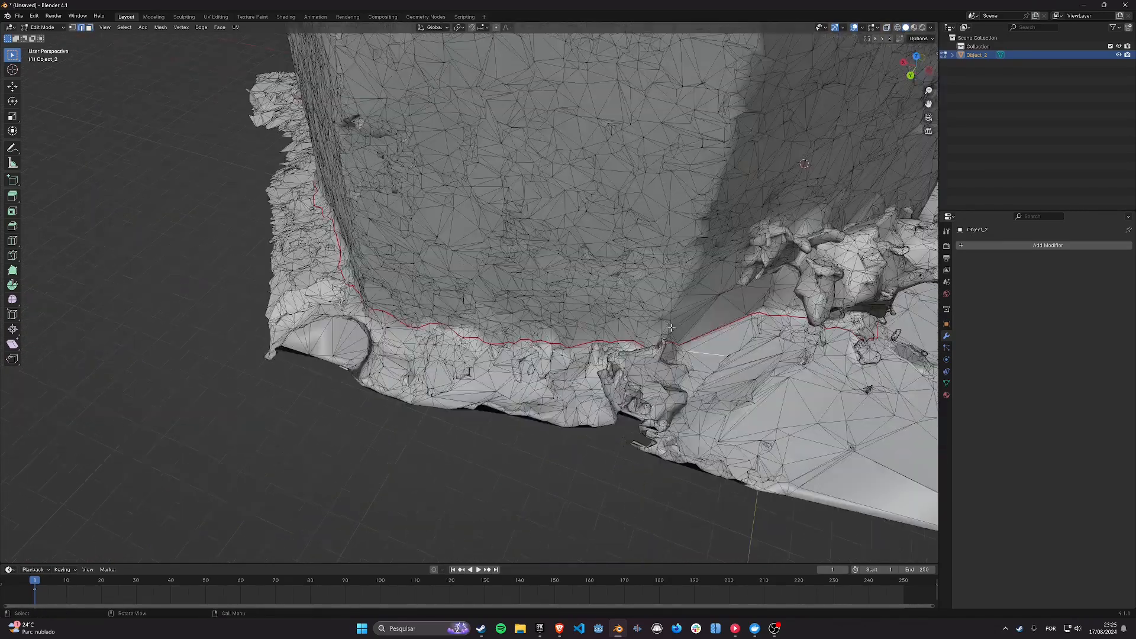
{"action": "middle_click_drag", "start_coordinate": [840, 234], "coordinate": [296, 243], "text": "shift"}
{"action": "left_click", "coordinate": [293, 238]}
{"action": "scroll", "coordinate": [296, 249], "scroll_direction": "down", "scroll_amount": 4}
{"action": "left_click", "coordinate": [359, 413], "text": "ctrl"}
Step: Circle-select the large area of ground faces stretching out beside the church
{"action": "key", "text": "3"}
{"action": "left_click", "coordinate": [494, 352]}
{"action": "scroll", "coordinate": [494, 352], "scroll_direction": "down", "scroll_amount": 5}
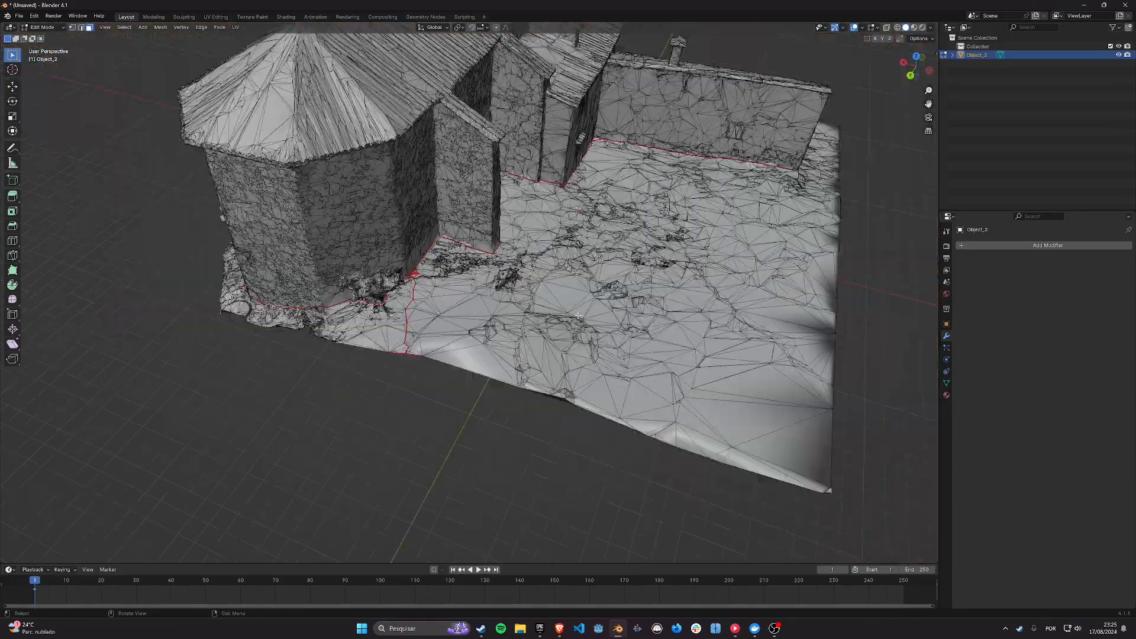
{"action": "middle_click_drag", "start_coordinate": [494, 351], "coordinate": [531, 413]}
{"action": "key", "text": "shift+z"}
{"action": "key", "text": "c"}
{"action": "left_click", "coordinate": [530, 413]}
{"action": "key", "text": "Escape"}
{"action": "scroll", "coordinate": [531, 414], "scroll_direction": "up", "scroll_amount": 4}
{"action": "key", "text": "c"}
{"action": "mouse_move", "coordinate": [532, 413]}
{"action": "left_mouse_down"}
{"action": "mouse_move", "coordinate": [261, 436]}
{"action": "mouse_move", "coordinate": [243, 365]}
{"action": "left_mouse_up"}
{"action": "key", "text": "Escape"}
{"action": "scroll", "coordinate": [296, 373], "scroll_direction": "down", "scroll_amount": 10}
{"action": "mouse_move", "coordinate": [409, 379]}
{"action": "middle_mouse_down"}
{"action": "mouse_move", "coordinate": [459, 403]}
{"action": "mouse_move", "coordinate": [606, 380]}
{"action": "middle_mouse_up"}
{"action": "key", "text": "shift+z"}
{"action": "scroll", "coordinate": [605, 380], "scroll_direction": "up", "scroll_amount": 8}
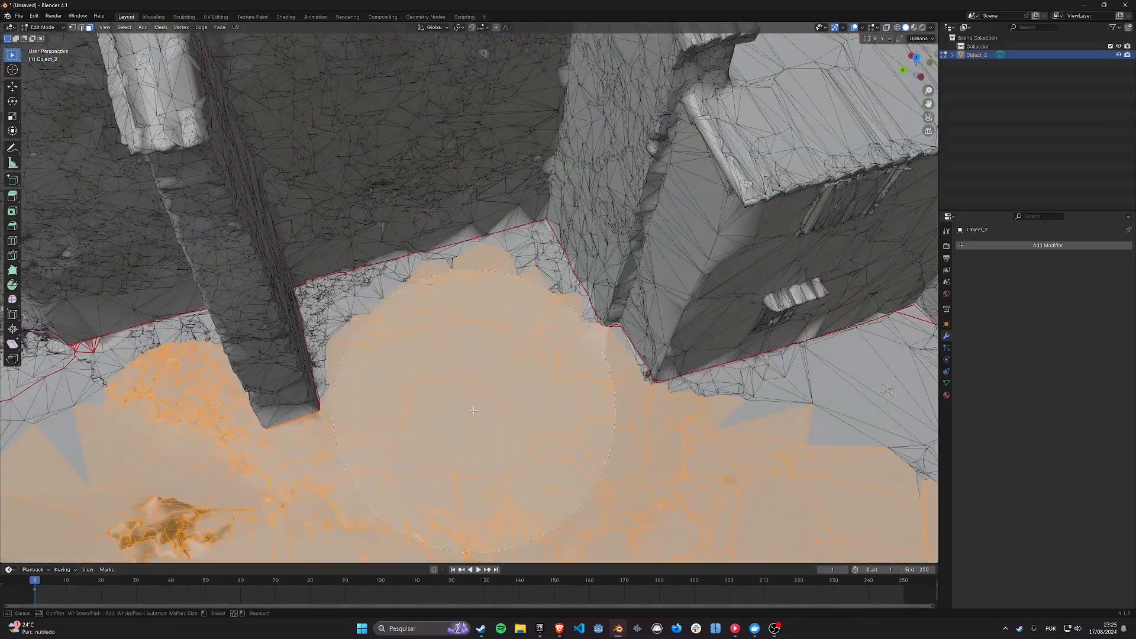
Step: Extend the circle selection over the ground up to the seams in the wall corners and along the small annex
{"action": "key", "text": "c"}
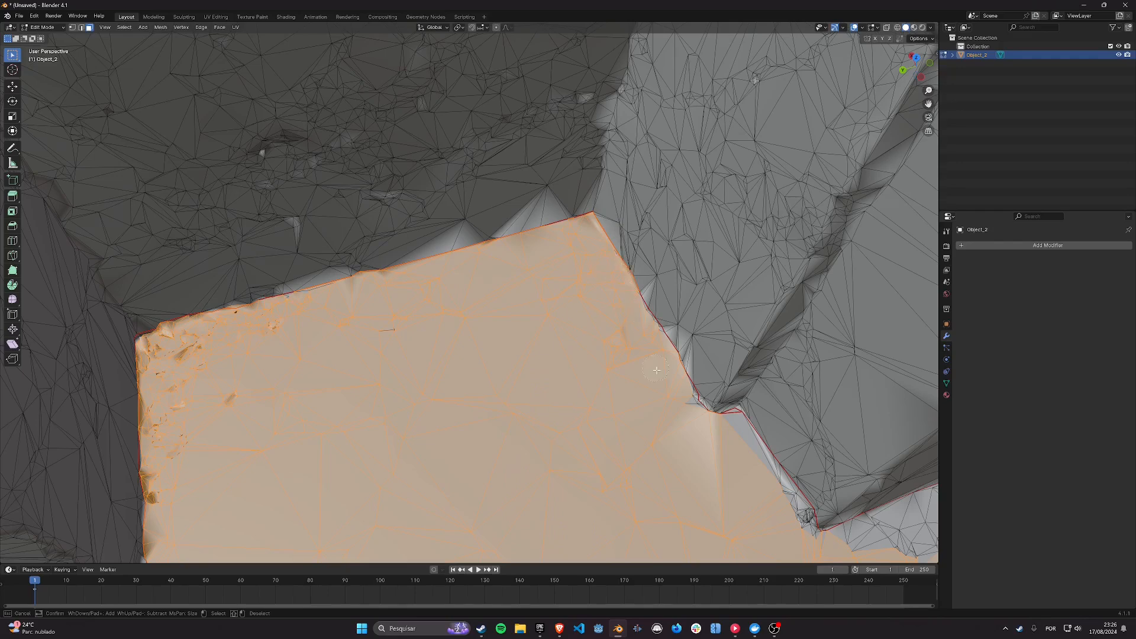
{"action": "key", "text": "Escape"}
{"action": "middle_click_drag", "start_coordinate": [834, 511], "coordinate": [569, 384]}
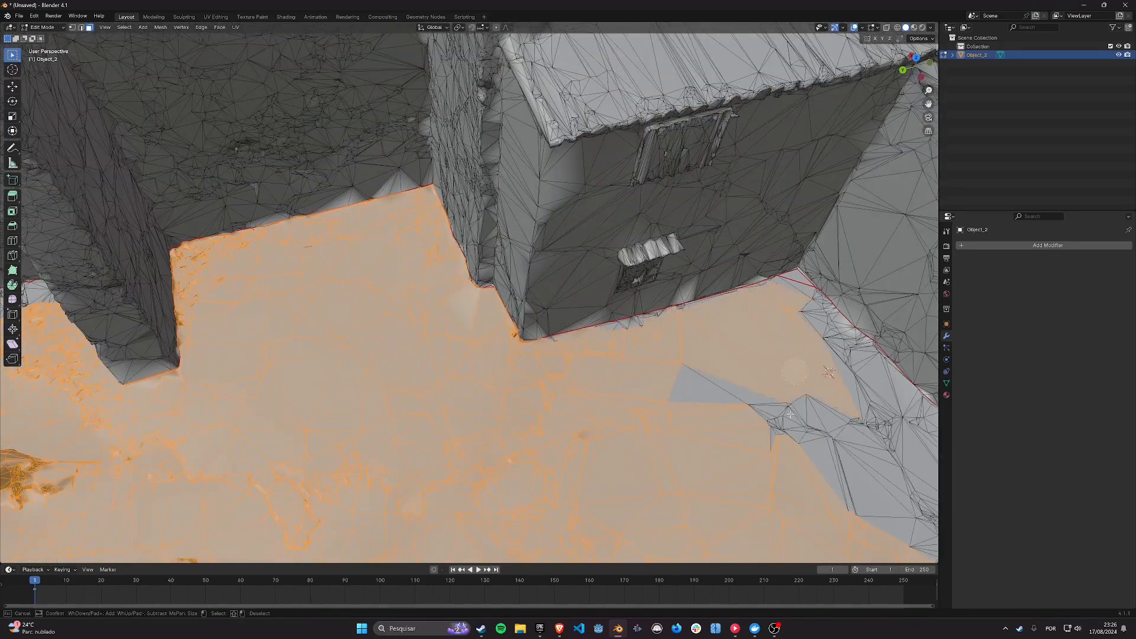
{"action": "key", "text": "Escape"}
{"action": "scroll", "coordinate": [790, 414], "scroll_direction": "down", "scroll_amount": 7}
{"action": "key", "text": "c"}
{"action": "mouse_move", "coordinate": [530, 408]}
{"action": "left_mouse_down"}
{"action": "mouse_move", "coordinate": [626, 500]}
{"action": "mouse_move", "coordinate": [787, 486]}
{"action": "left_mouse_up"}
{"action": "key", "text": "Escape"}
Step: Add the strip of ground faces around the church's rounded end to the selection
{"action": "middle_click_drag", "start_coordinate": [278, 426], "coordinate": [379, 409]}
{"action": "key", "text": "c"}
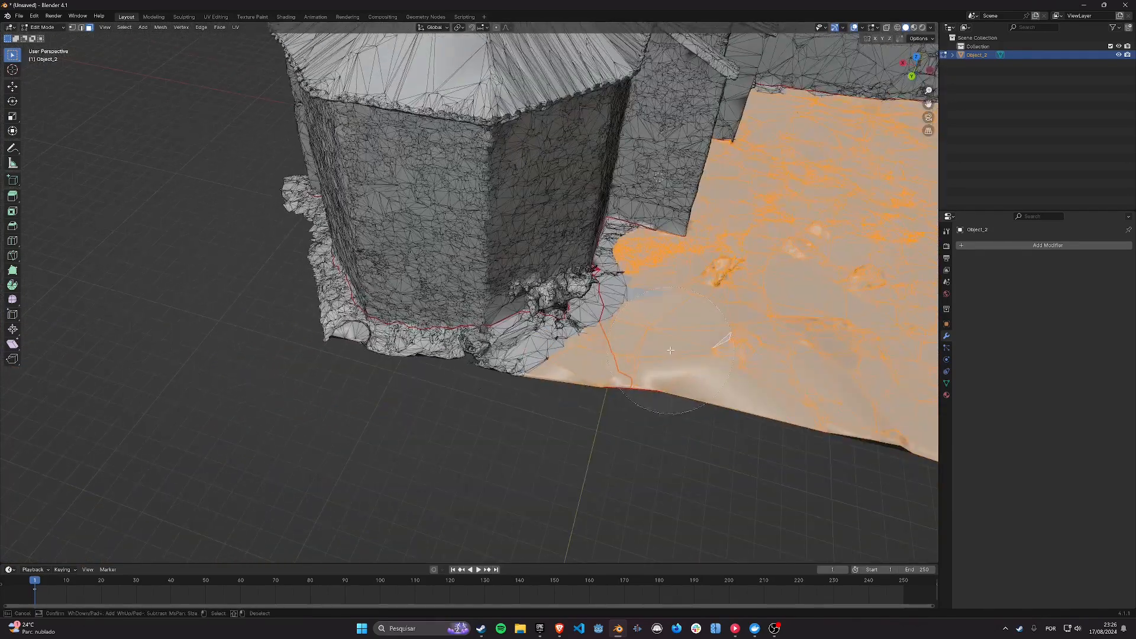
{"action": "mouse_move", "coordinate": [540, 388]}
{"action": "left_mouse_down"}
{"action": "mouse_move", "coordinate": [452, 398]}
{"action": "mouse_move", "coordinate": [315, 385]}
{"action": "left_mouse_up"}
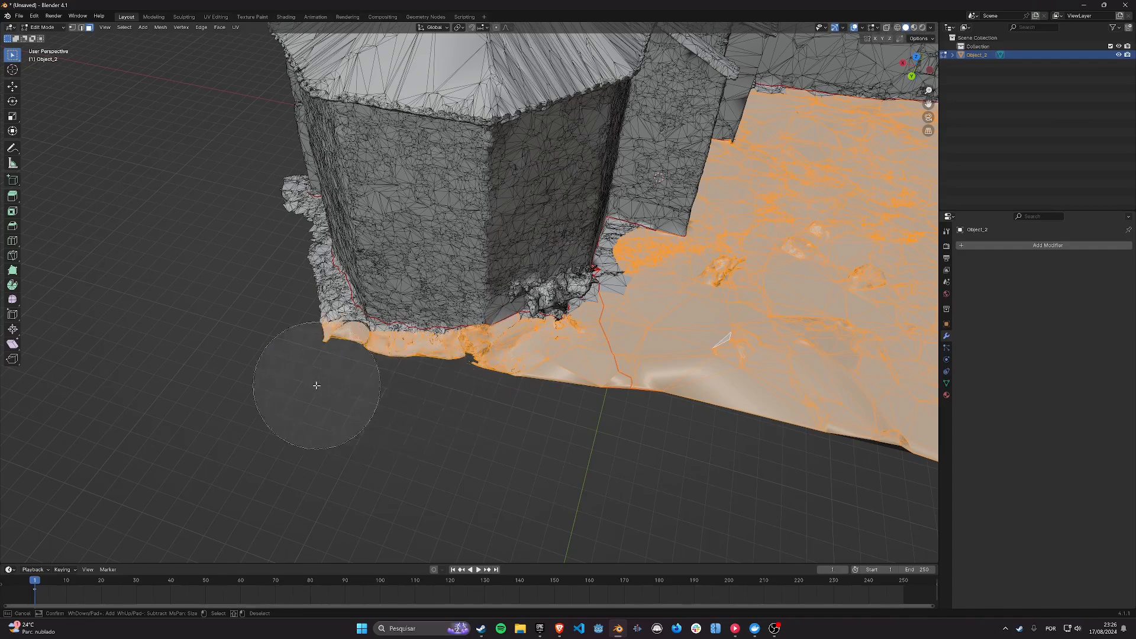
{"action": "middle_click_drag", "start_coordinate": [314, 385], "coordinate": [415, 399]}
{"action": "left_click_drag", "start_coordinate": [416, 399], "coordinate": [260, 338]}
{"action": "key", "text": "Escape"}
Step: Try to delete the selected ground and undo the deletions
{"action": "key", "text": "x"}
{"action": "left_click", "coordinate": [225, 342]}
{"action": "middle_click_drag", "start_coordinate": [669, 332], "coordinate": [515, 337]}
{"action": "key", "text": "ctrl+z"}
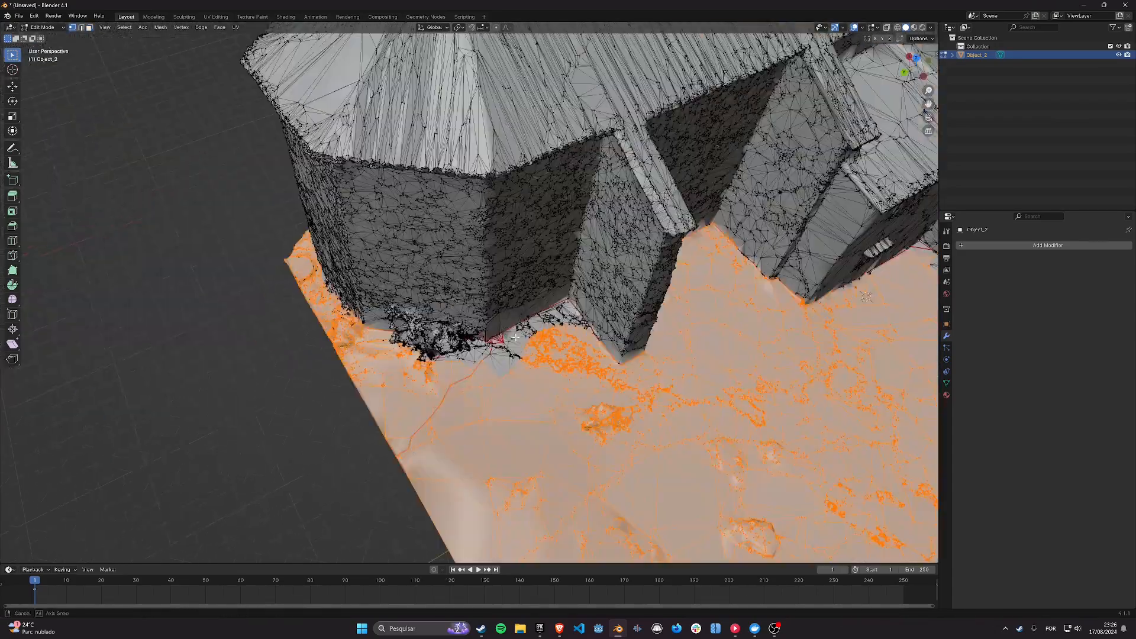
{"action": "key", "text": "x"}
{"action": "left_click", "coordinate": [513, 323]}
{"action": "key", "text": "ctrl+z"}
Step: Delete the selected ground around the church
{"action": "mouse_move", "coordinate": [579, 323]}
{"action": "middle_mouse_down"}
{"action": "mouse_move", "coordinate": [535, 278]}
{"action": "mouse_move", "coordinate": [570, 355]}
{"action": "mouse_move", "coordinate": [530, 343]}
{"action": "mouse_move", "coordinate": [668, 355]}
{"action": "middle_mouse_up"}
{"action": "scroll", "coordinate": [536, 278], "scroll_direction": "up", "scroll_amount": 2}
{"action": "key", "text": "x"}
{"action": "left_click", "coordinate": [529, 360]}
Step: Select the linked faces of the leftover ground in face mode and delete them
{"action": "key", "text": "3"}
{"action": "scroll", "coordinate": [592, 367], "scroll_direction": "down", "scroll_amount": 3}
{"action": "key", "text": "z"}
{"action": "mouse_move", "coordinate": [473, 385]}
{"action": "middle_mouse_down"}
{"action": "mouse_move", "coordinate": [598, 419]}
{"action": "mouse_move", "coordinate": [496, 413]}
{"action": "mouse_move", "coordinate": [409, 339]}
{"action": "mouse_move", "coordinate": [448, 364]}
{"action": "middle_mouse_up"}
{"action": "scroll", "coordinate": [496, 412], "scroll_direction": "up", "scroll_amount": 3}
{"action": "key", "text": "z"}
{"action": "key", "text": "z"}
{"action": "key", "text": "l"}
{"action": "key", "text": "x"}
{"action": "left_click", "coordinate": [409, 337]}
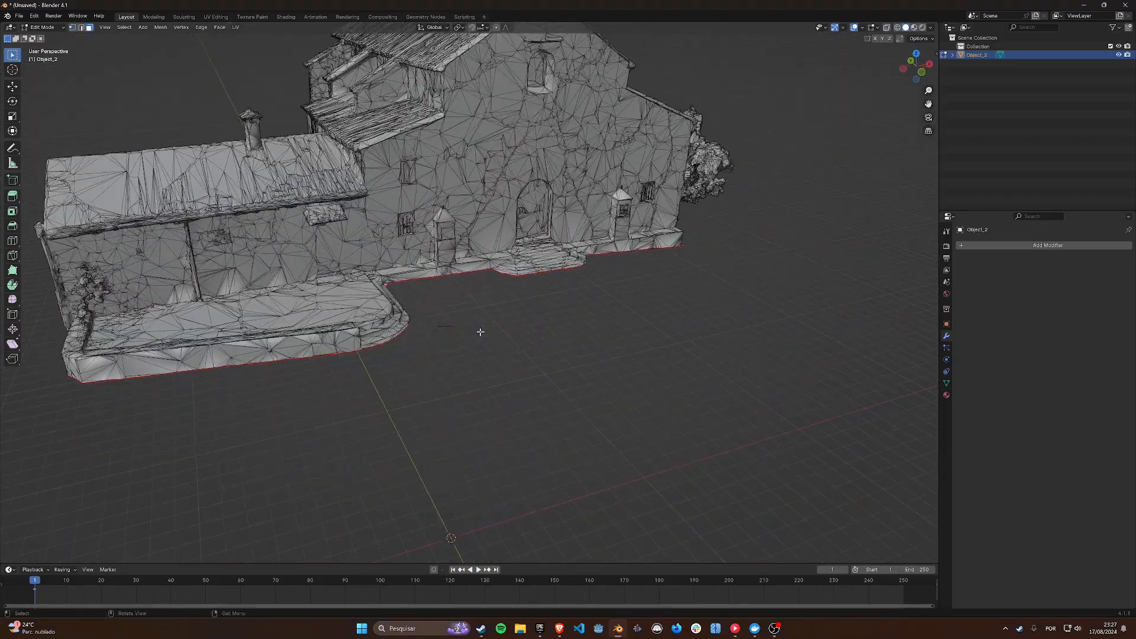
Step: Leave Edit Mode and display the church with Material Preview shading
{"action": "key", "text": "z"}
{"action": "key", "text": "z"}
{"action": "scroll", "coordinate": [548, 349], "scroll_direction": "down", "scroll_amount": 4}
{"action": "key", "text": "Tab"}
{"action": "mouse_move", "coordinate": [598, 358]}
{"action": "middle_mouse_down"}
{"action": "mouse_move", "coordinate": [548, 350]}
{"action": "mouse_move", "coordinate": [577, 358]}
{"action": "middle_mouse_up"}
{"action": "scroll", "coordinate": [548, 355], "scroll_direction": "down", "scroll_amount": 3}
{"action": "key", "text": "z"}
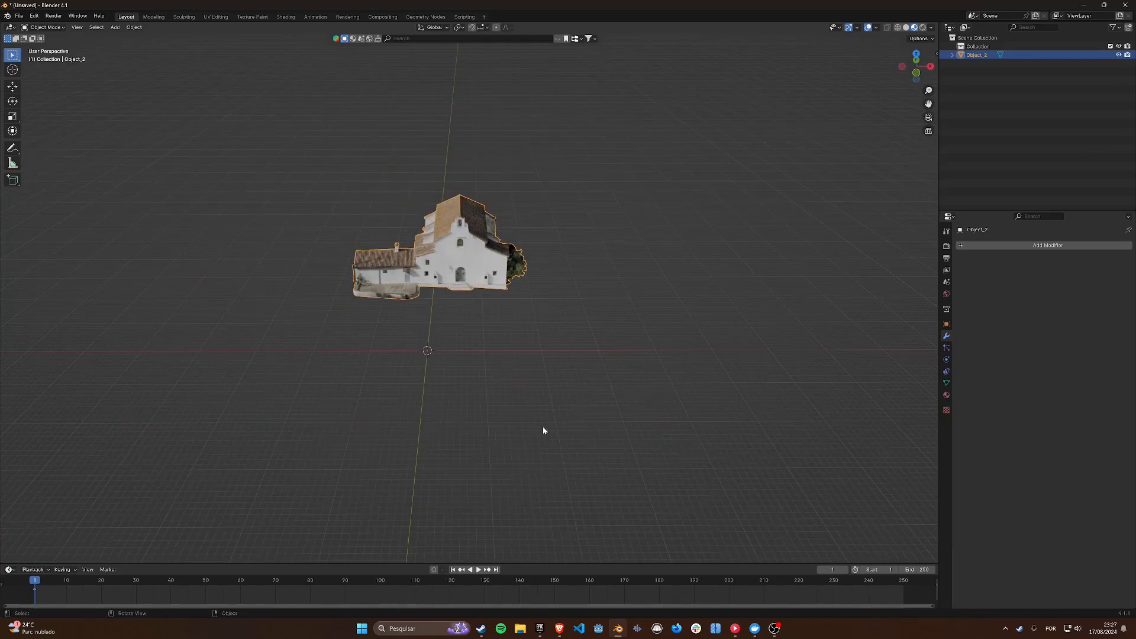
Step: Examine the trimmed church from several sides for stray leftover geometry
{"action": "left_click", "coordinate": [543, 429]}
{"action": "scroll", "coordinate": [548, 316], "scroll_direction": "up", "scroll_amount": 2}
{"action": "middle_click_drag", "start_coordinate": [548, 316], "coordinate": [417, 285]}
{"action": "left_click", "coordinate": [482, 281]}
{"action": "scroll", "coordinate": [482, 280], "scroll_direction": "up", "scroll_amount": 2}
{"action": "scroll", "coordinate": [537, 249], "scroll_direction": "up", "scroll_amount": 2}
{"action": "key", "text": "Tab"}
{"action": "scroll", "coordinate": [467, 296], "scroll_direction": "down", "scroll_amount": 6}
{"action": "key", "text": "Tab"}
{"action": "left_click", "coordinate": [409, 349]}
{"action": "middle_click_drag", "start_coordinate": [409, 349], "coordinate": [618, 351]}
Step: Circle-select stray mesh pieces near the church in Edit Mode
{"action": "left_click", "coordinate": [556, 343]}
{"action": "key", "text": "Tab"}
{"action": "middle_click_drag", "start_coordinate": [533, 469], "coordinate": [509, 319], "text": "shift"}
{"action": "key", "text": "z"}
{"action": "scroll", "coordinate": [592, 450], "scroll_direction": "up", "scroll_amount": 5}
{"action": "key", "text": "c"}
{"action": "mouse_move", "coordinate": [555, 499]}
{"action": "left_mouse_down"}
{"action": "mouse_move", "coordinate": [484, 467]}
{"action": "mouse_move", "coordinate": [649, 454]}
{"action": "mouse_move", "coordinate": [666, 355]}
{"action": "left_mouse_up"}
{"action": "middle_click_drag", "start_coordinate": [666, 355], "coordinate": [379, 287]}
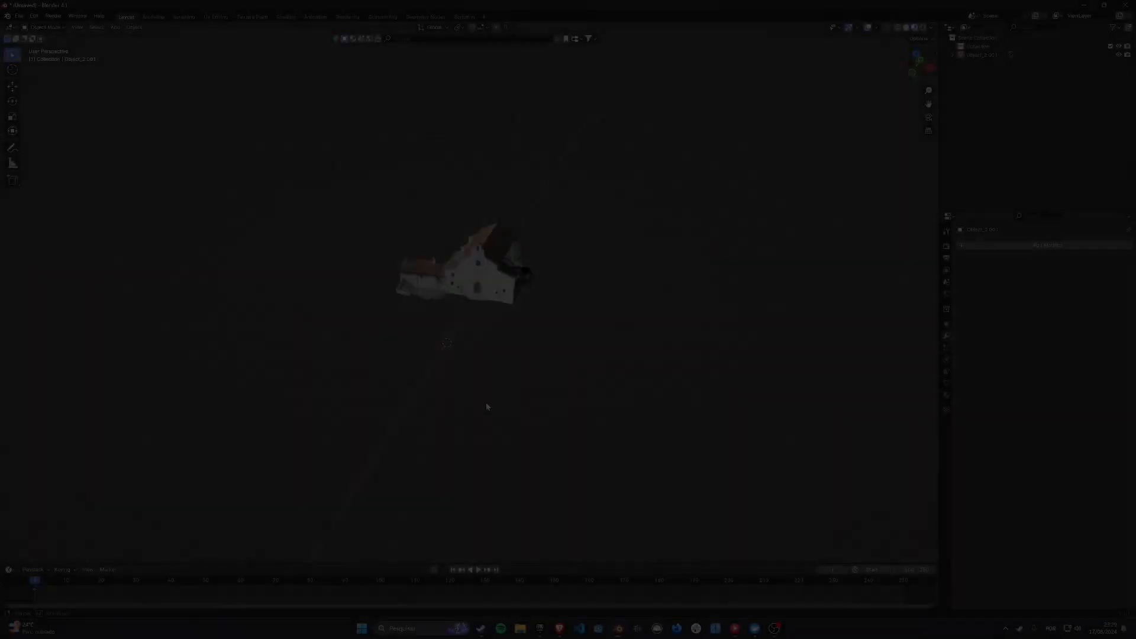
Step: Select the church and save the file as cc0Project.blend in the cc0Project folder
{"action": "scroll", "coordinate": [486, 406], "scroll_direction": "up", "scroll_amount": 6}
{"action": "left_click", "coordinate": [610, 274]}
{"action": "key", "text": "z"}
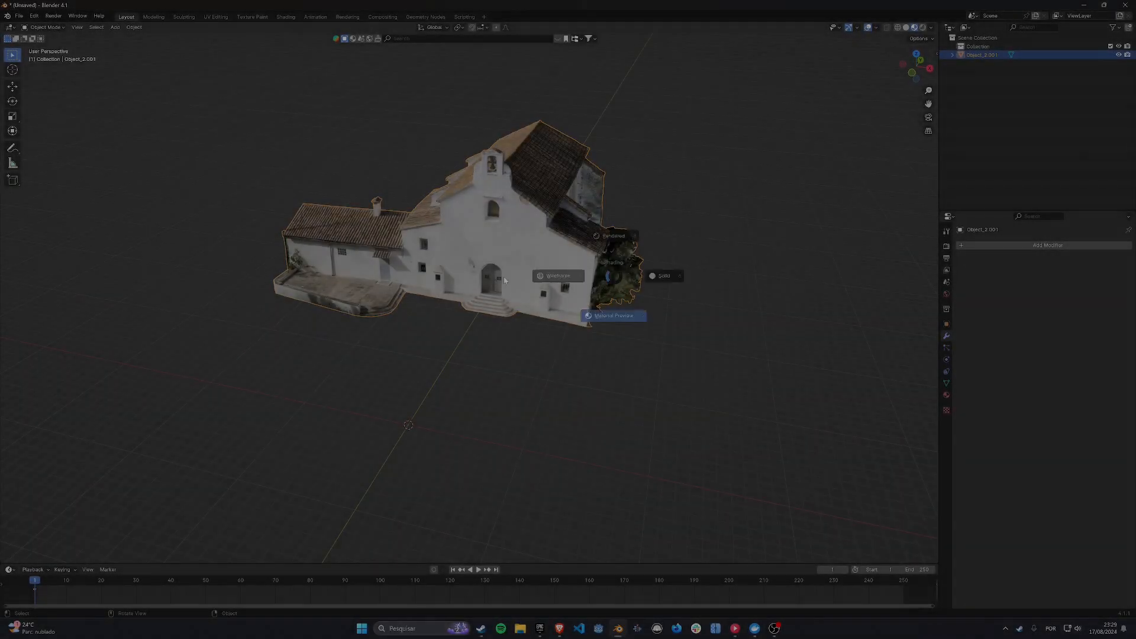
{"action": "left_click", "coordinate": [558, 274]}
{"action": "key", "text": "ctrl+s"}
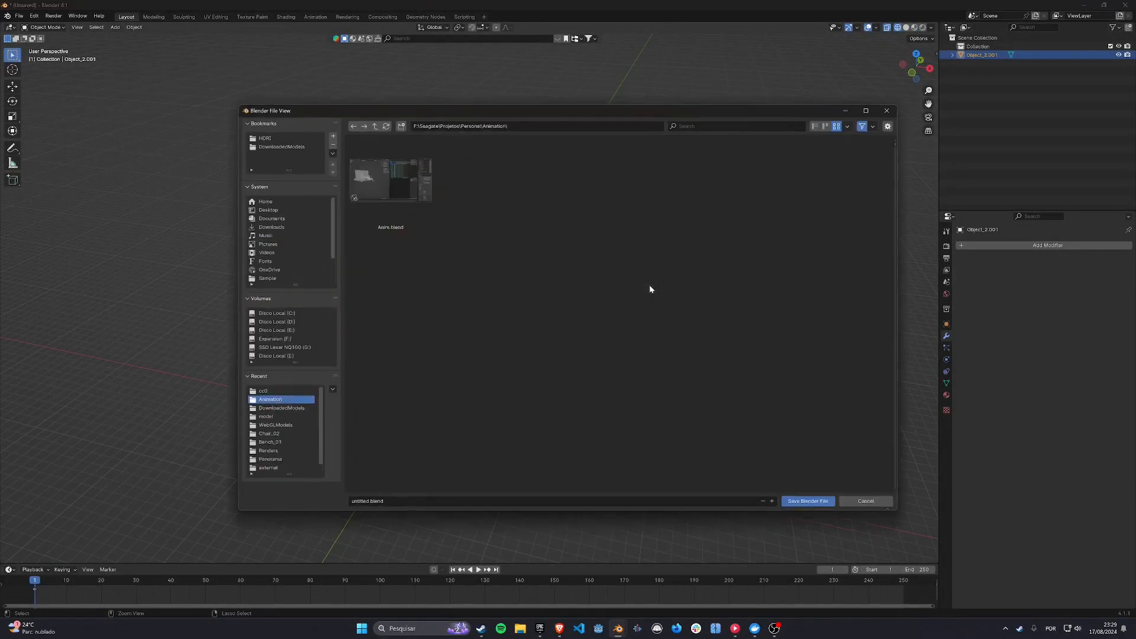
{"action": "left_click", "coordinate": [868, 502]}
{"action": "middle_click_drag", "start_coordinate": [616, 381], "coordinate": [585, 306]}
{"action": "key", "text": "ctrl+s"}
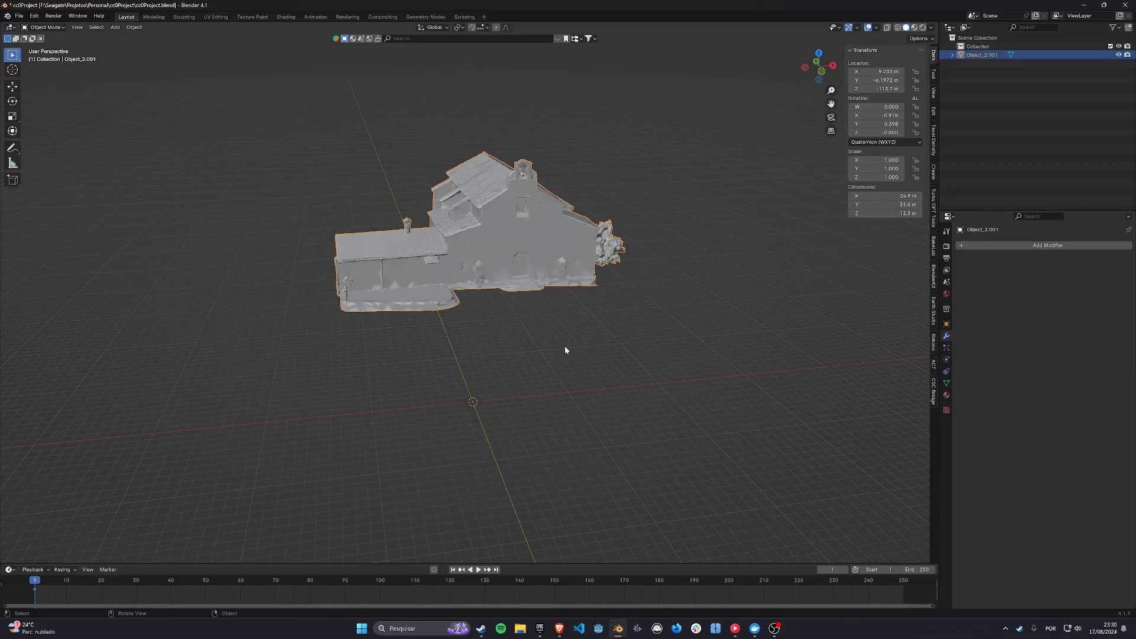
Step: In the front view, move the church vertically to the ground axis and rotate it slightly to level its base
{"action": "key", "text": "KP_1"}
{"action": "key", "text": "g"}
{"action": "key", "text": "z"}
{"action": "left_click", "coordinate": [626, 441]}
{"action": "scroll", "coordinate": [626, 441], "scroll_direction": "up", "scroll_amount": 2}
{"action": "key", "text": "r"}
{"action": "left_click", "coordinate": [760, 364]}
Step: Shift the church along X toward the vertical world axis and lower it about 0.4 m along Z
{"action": "key", "text": "g"}
{"action": "key", "text": "x"}
{"action": "left_click", "coordinate": [743, 367]}
{"action": "key", "text": "g"}
{"action": "key", "text": "z"}
{"action": "left_click", "coordinate": [748, 381]}
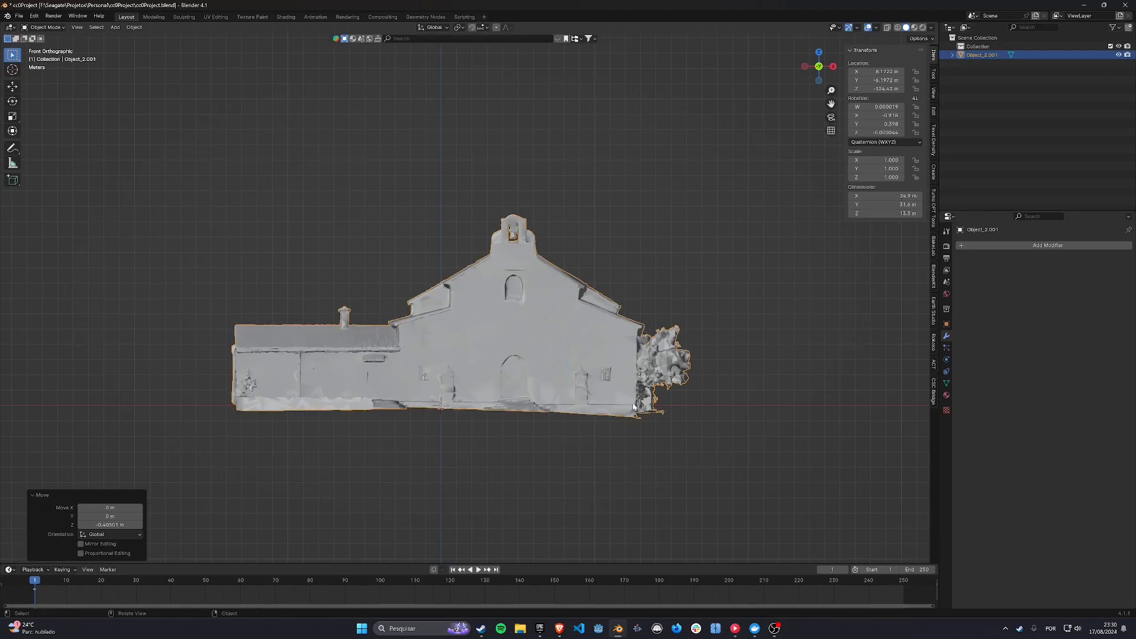
Step: Set the church's origin to the 3D cursor and move the church along the Y axis
{"action": "right_click", "coordinate": [609, 370]}
{"action": "mouse_move", "coordinate": [574, 409]}
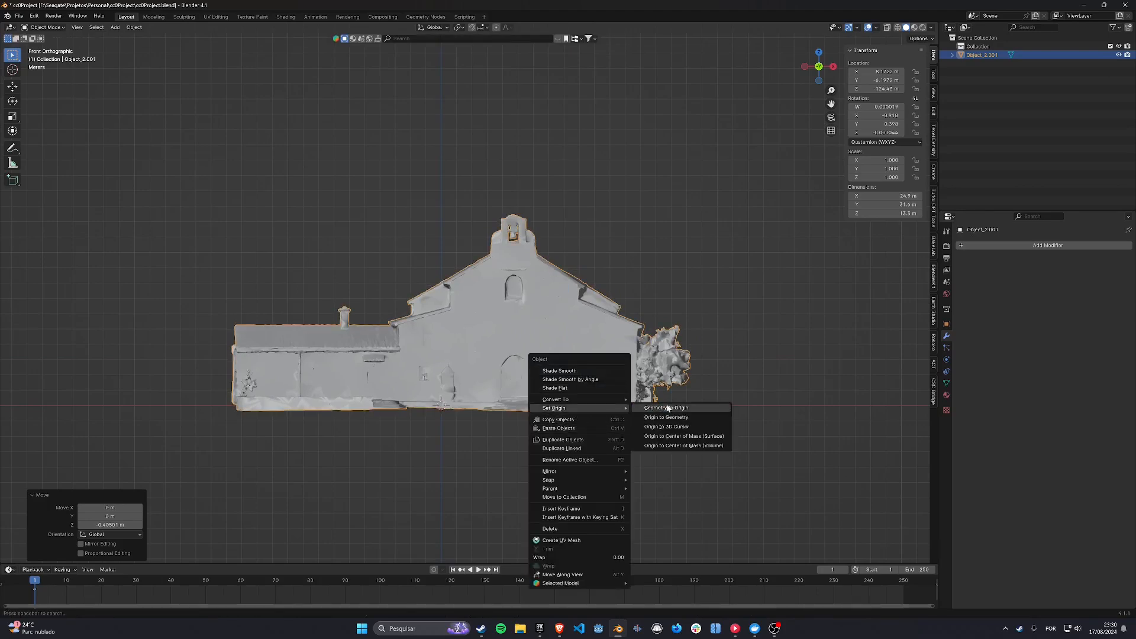
{"action": "left_click", "coordinate": [660, 425]}
{"action": "mouse_move", "coordinate": [659, 425]}
{"action": "middle_mouse_down"}
{"action": "mouse_move", "coordinate": [444, 402]}
{"action": "mouse_move", "coordinate": [655, 438]}
{"action": "middle_mouse_up"}
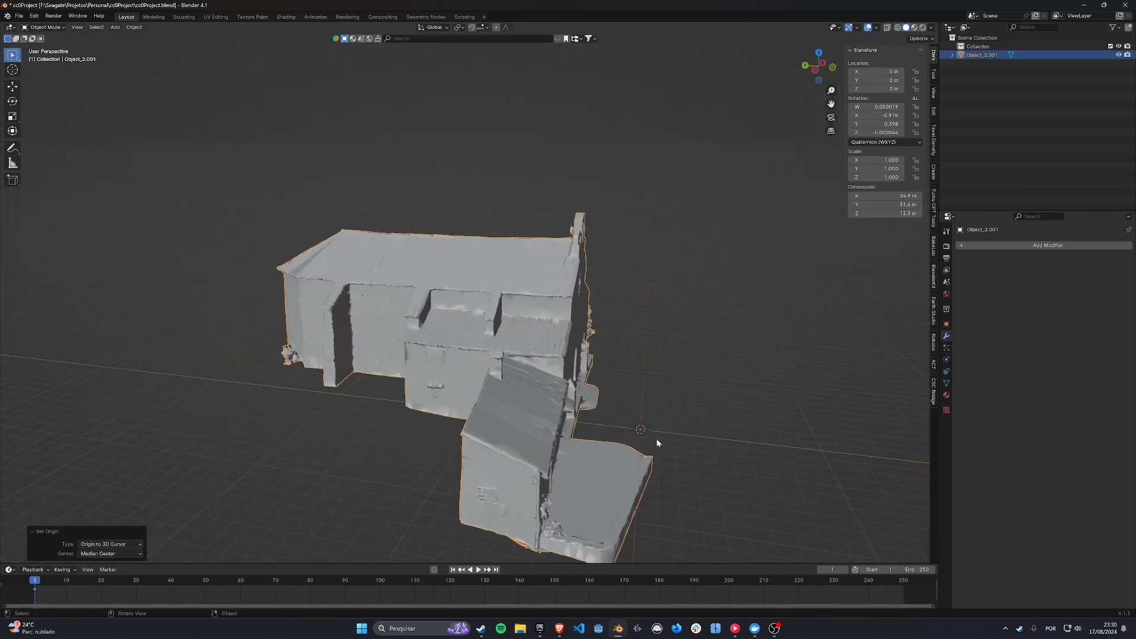
{"action": "key", "text": "g"}
{"action": "key", "text": "y"}
{"action": "left_click", "coordinate": [867, 411]}
{"action": "right_click", "coordinate": [722, 387]}
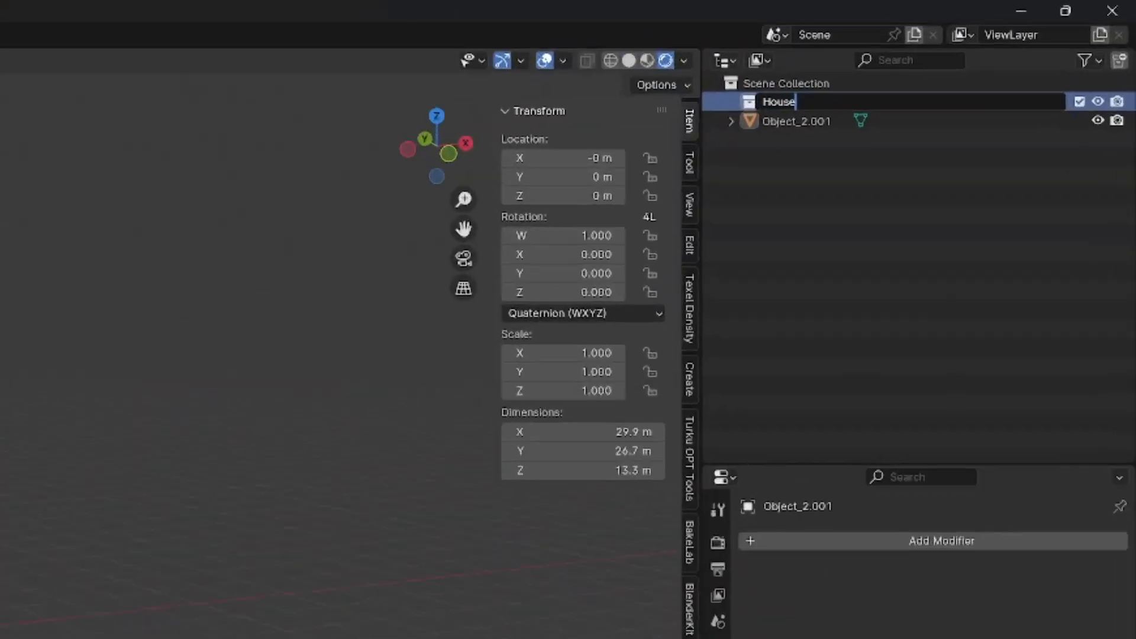
Step: Rename both the collection and the church object as House_01 and put the object into that collection
{"action": "type", "text": "_01"}
{"action": "key", "text": "Return"}
{"action": "double_click", "coordinate": [982, 54]}
{"action": "type", "text": "House_01"}
{"action": "key", "text": "Return"}
{"action": "left_click_drag", "start_coordinate": [733, 129], "coordinate": [750, 112]}
{"action": "left_click", "coordinate": [691, 113]}
Step: Create a second collection under the Scene Collection and name it House_02
{"action": "left_click", "coordinate": [980, 94]}
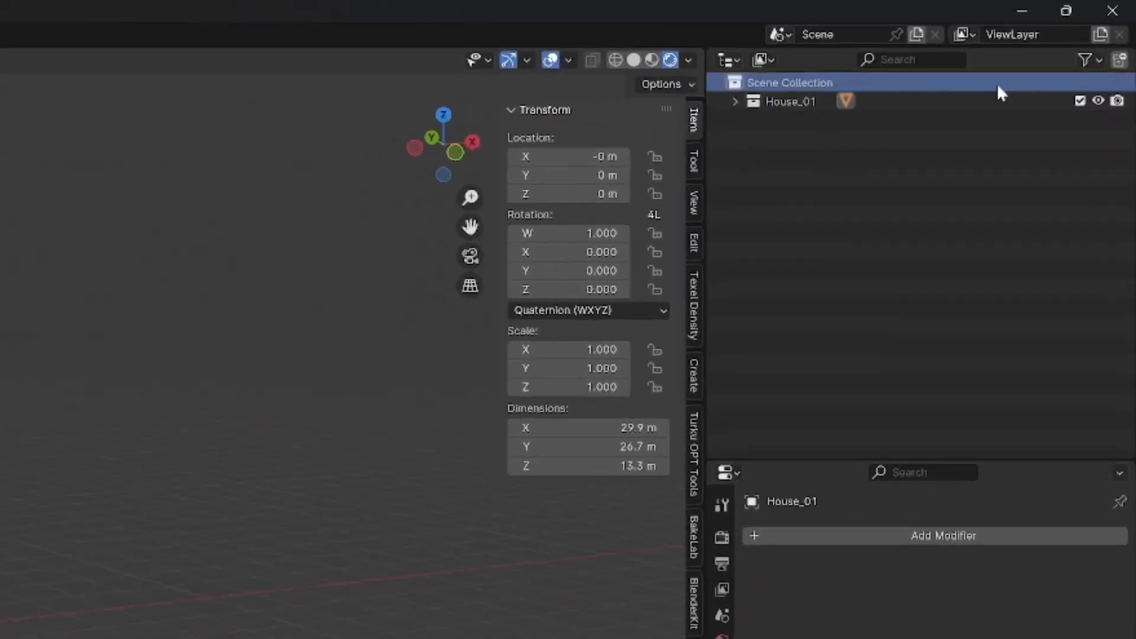
{"action": "left_click", "coordinate": [1119, 60]}
{"action": "double_click", "coordinate": [796, 120]}
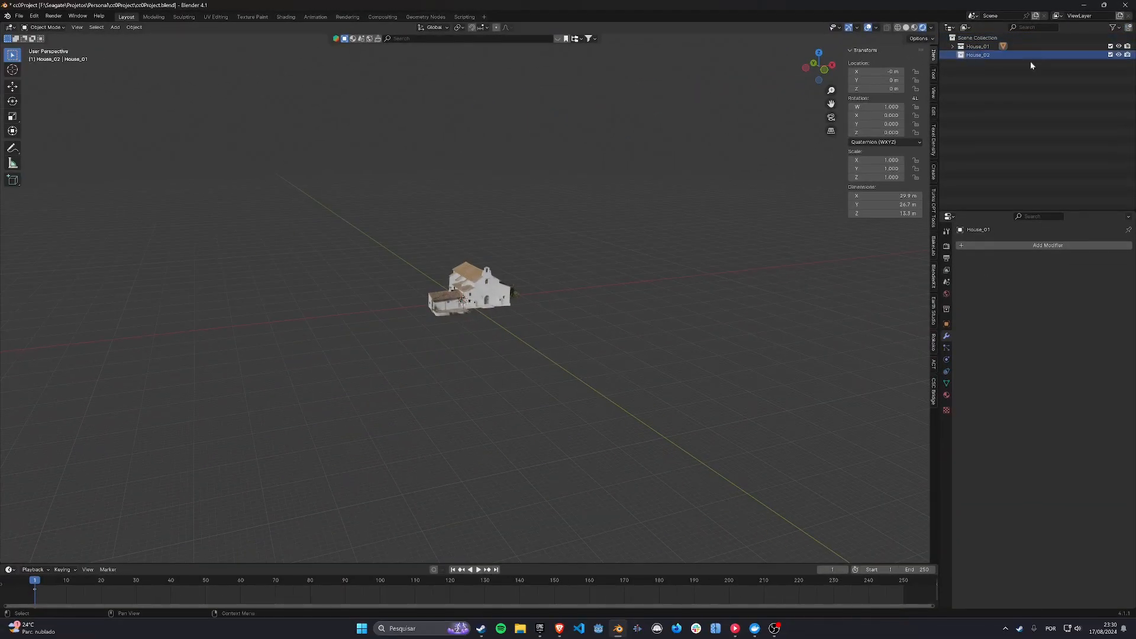
Step: Open the glTF 2.0 import file browser
{"action": "left_click", "coordinate": [527, 628]}
{"action": "left_click", "coordinate": [19, 16]}
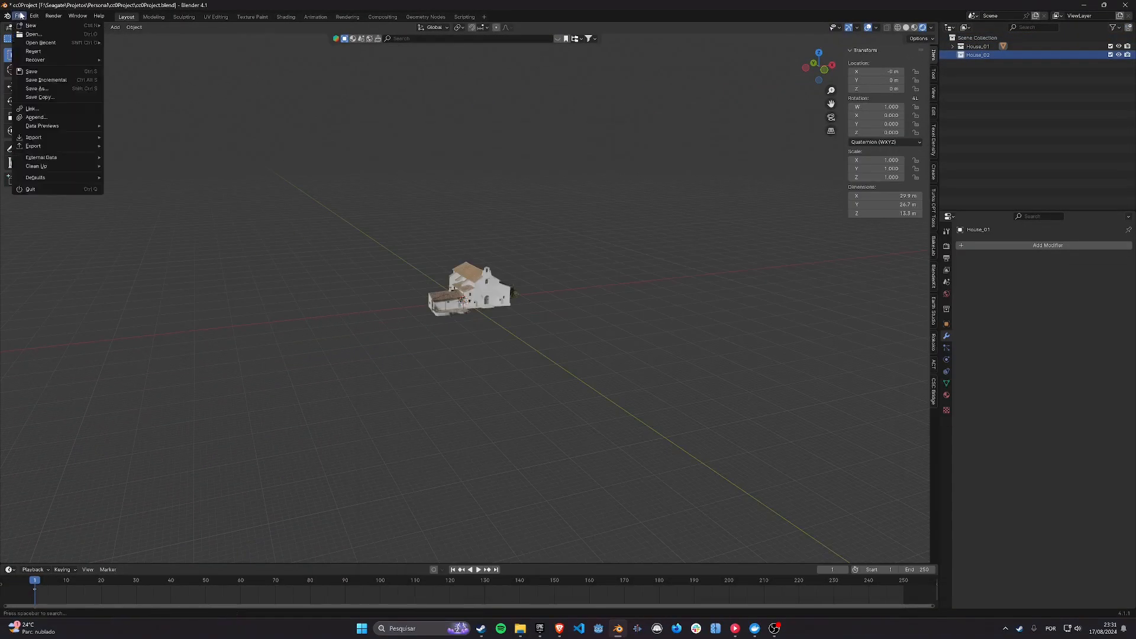
{"action": "mouse_move", "coordinate": [35, 137]}
{"action": "left_click", "coordinate": [172, 249]}
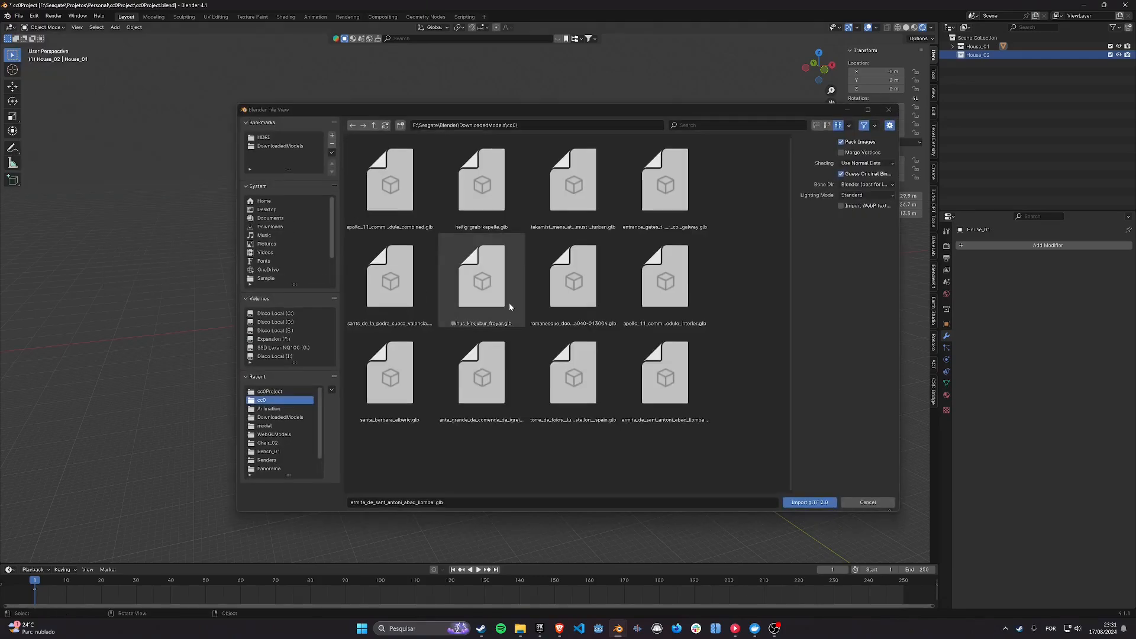
Step: Switch to the web browser and look through the open Sketchfab pages for the Heilig-Grab-Kapelle model
{"action": "mouse_move", "coordinate": [559, 628]}
{"action": "left_click", "coordinate": [554, 599]}
{"action": "key", "text": "ctrl+shift+Tab"}
{"action": "key", "text": "ctrl+shift+Tab"}
{"action": "key", "text": "ctrl+shift+Tab"}
{"action": "key", "text": "ctrl+shift+Tab"}
{"action": "key", "text": "ctrl+shift+Tab"}
{"action": "key", "text": "ctrl+shift+Tab"}
{"action": "key", "text": "ctrl+shift+Tab"}
{"action": "key", "text": "ctrl+shift+Tab"}
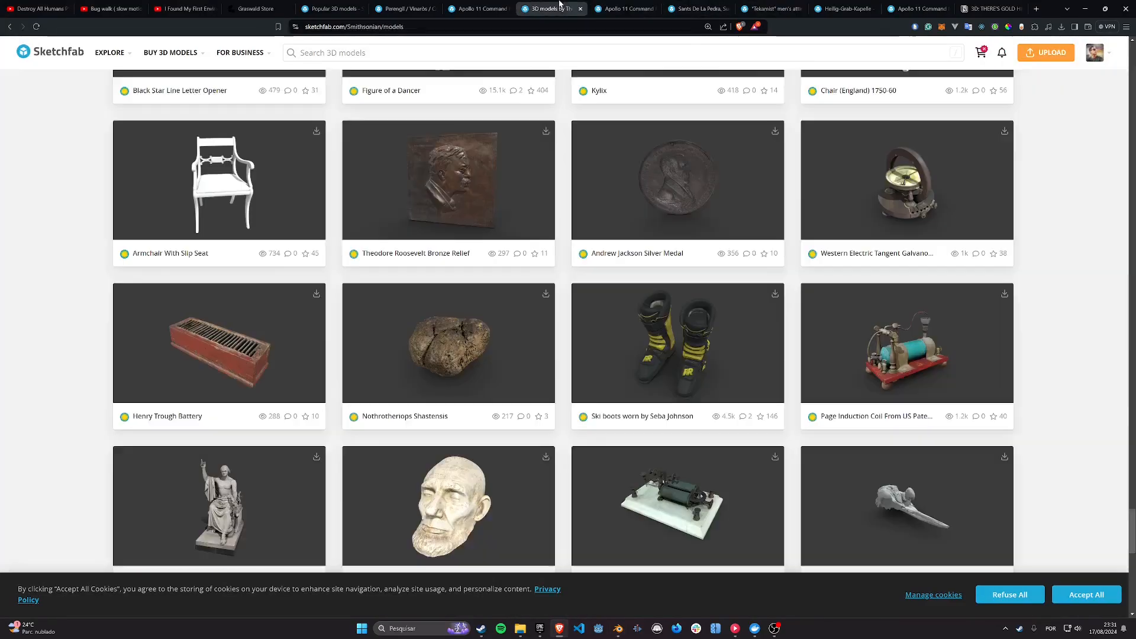
{"action": "key", "text": "ctrl+Tab"}
{"action": "key", "text": "ctrl+Tab"}
{"action": "key", "text": "ctrl+Tab"}
{"action": "key", "text": "ctrl+Tab"}
{"action": "key", "text": "ctrl+Tab"}
{"action": "key", "text": "ctrl+Tab"}
{"action": "key", "text": "ctrl+Tab"}
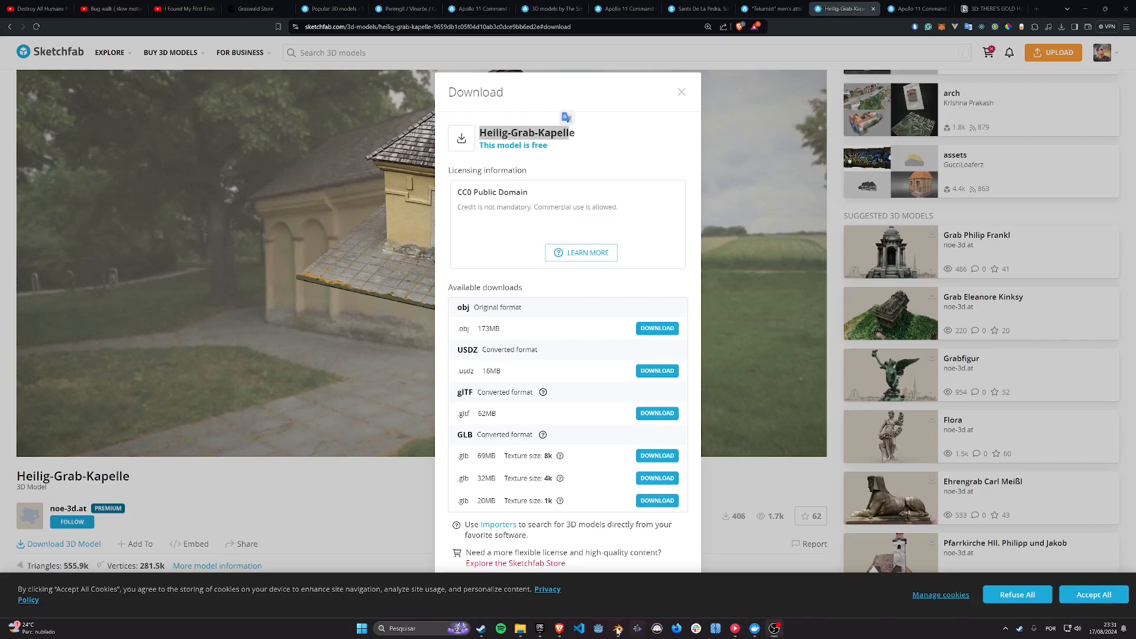
Step: Switch back to Blender, filter the import files by "he" and import heilig-grab-kapelle.glb
{"action": "left_click", "coordinate": [636, 594]}
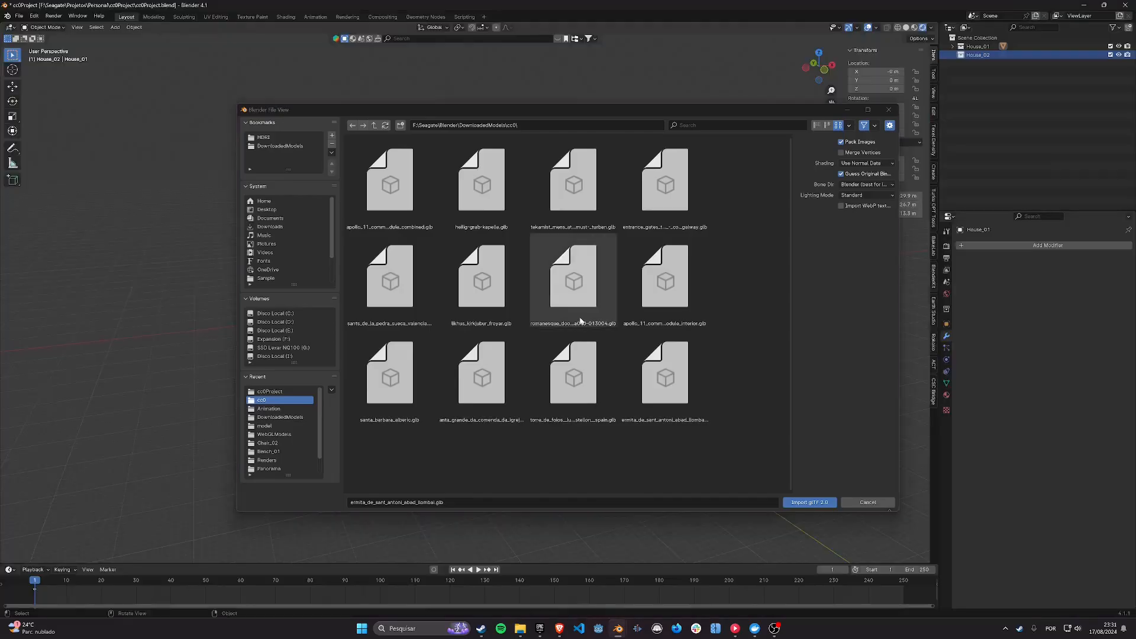
{"action": "left_click", "coordinate": [728, 125]}
{"action": "type", "text": "he"}
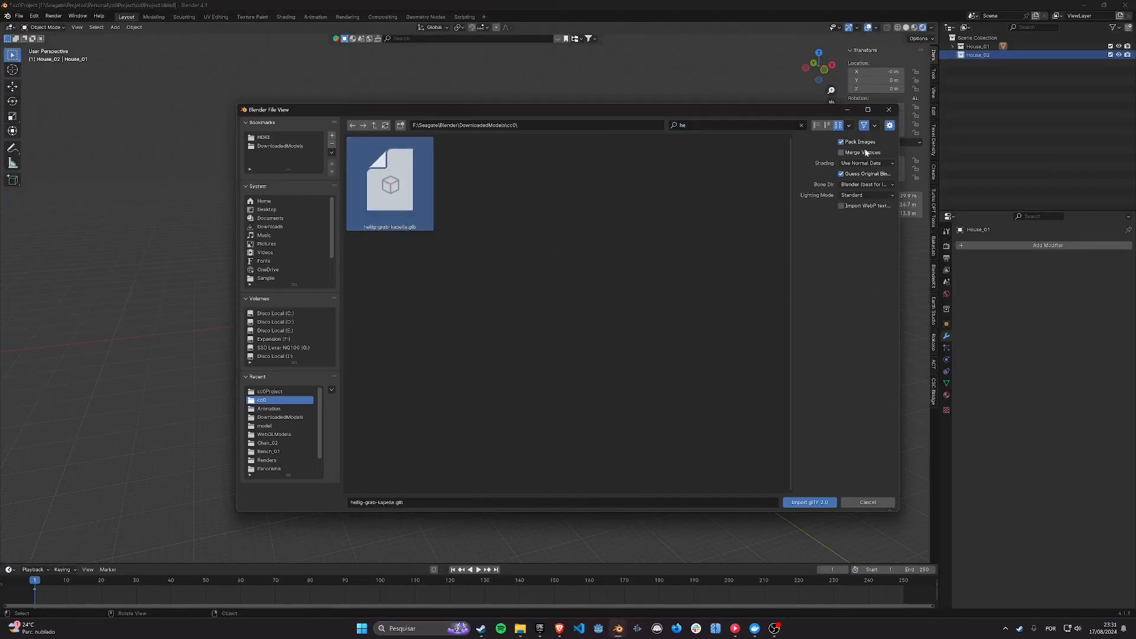
{"action": "left_click", "coordinate": [861, 195]}
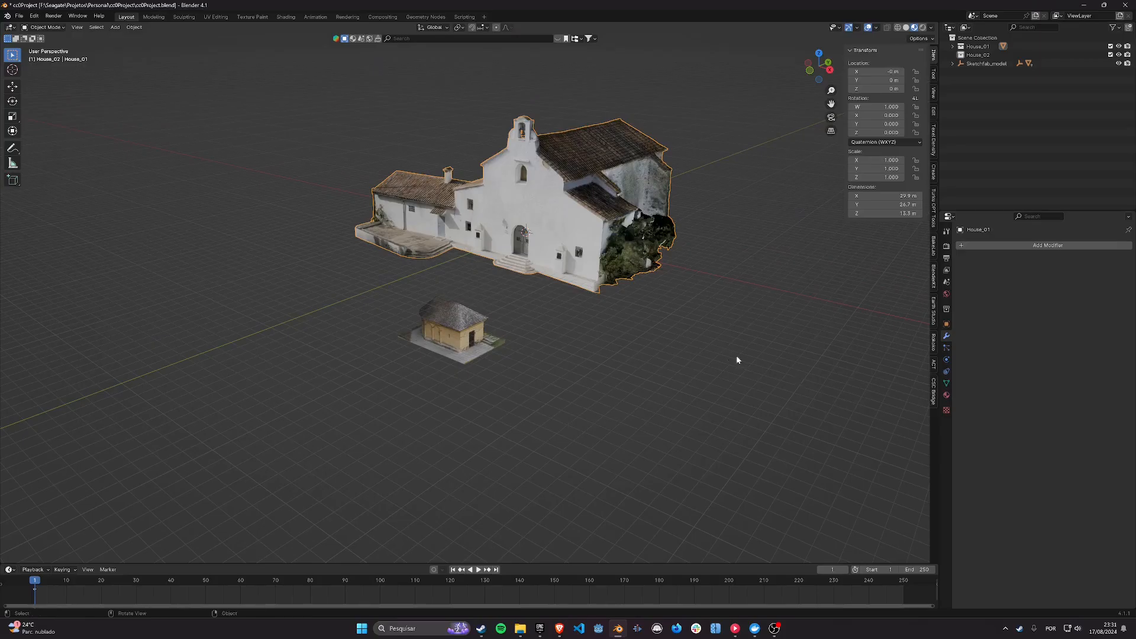
Step: Remove the unused material slots from House_01
{"action": "left_click", "coordinate": [945, 394]}
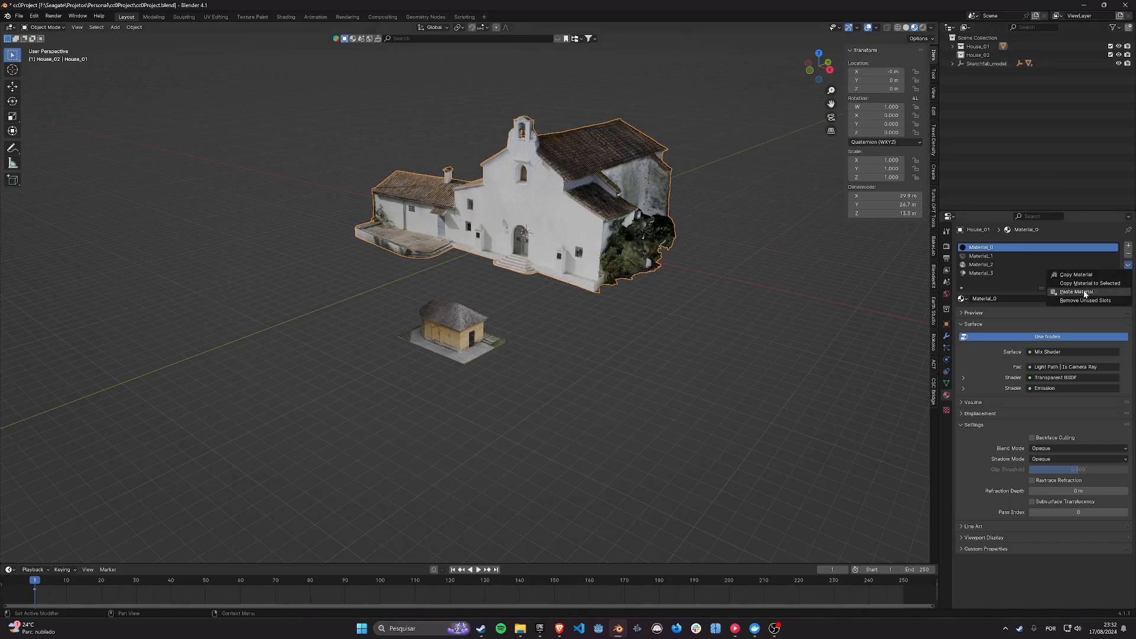
{"action": "left_click", "coordinate": [931, 27]}
Step: Split the 3D viewport into two halves and turn the new area into a Shader Editor
{"action": "left_click_drag", "start_coordinate": [936, 23], "coordinate": [466, 28]}
{"action": "left_click", "coordinate": [478, 27]}
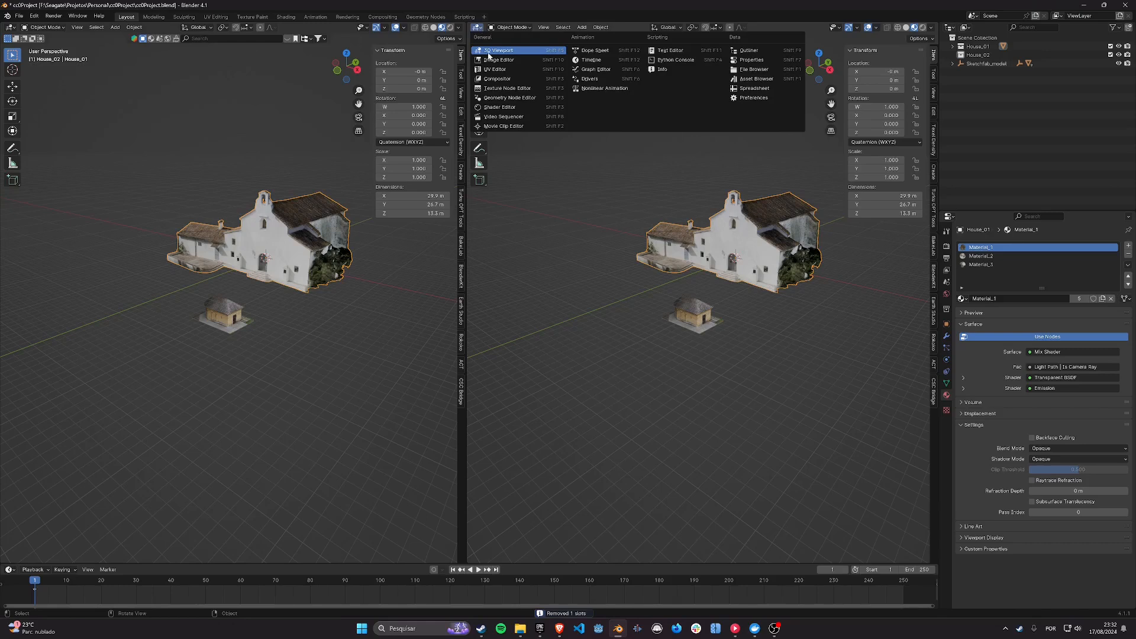
{"action": "left_click", "coordinate": [495, 108]}
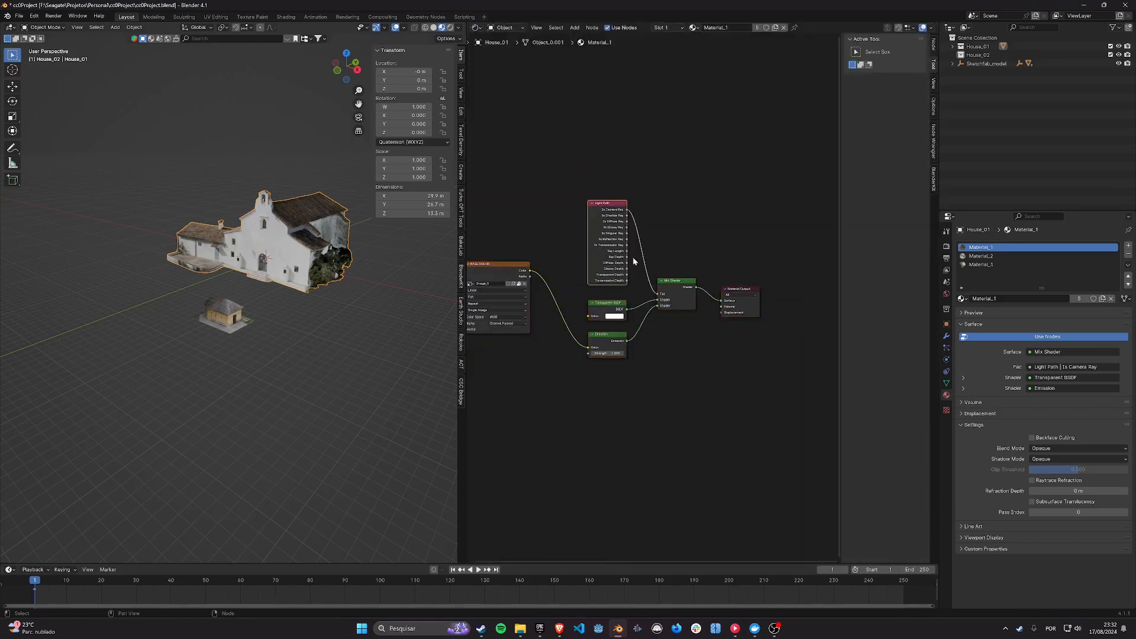
Step: Delete the Light Path, Transparent BSDF, Emission and Mix Shader nodes from Material_1
{"action": "left_click_drag", "start_coordinate": [650, 143], "coordinate": [577, 445]}
{"action": "middle_click_drag", "start_coordinate": [661, 307], "coordinate": [691, 316]}
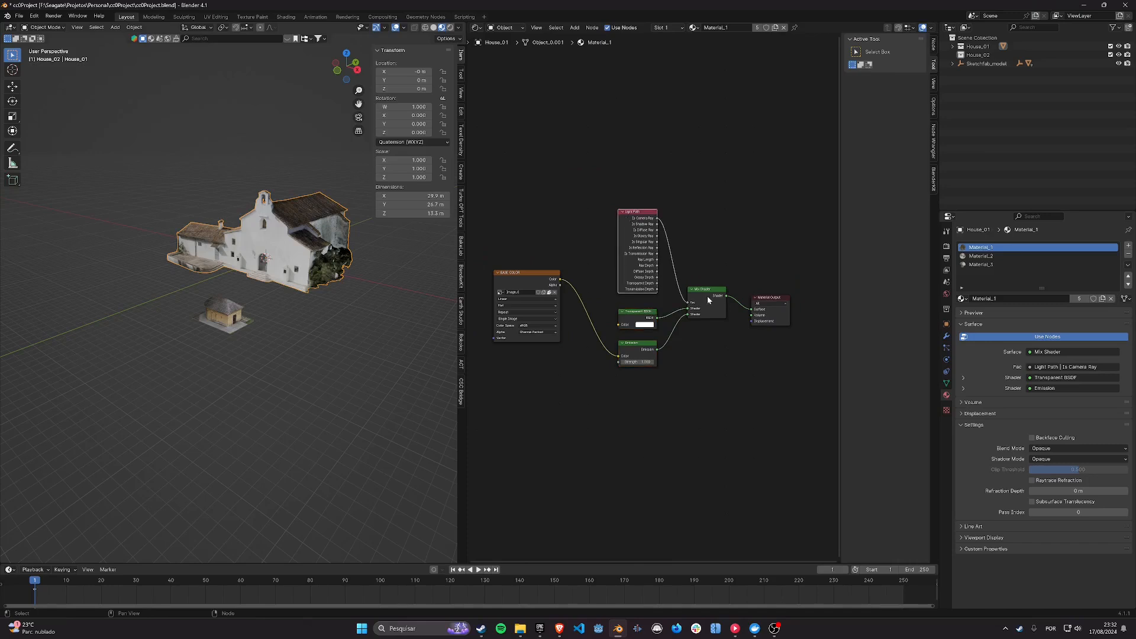
{"action": "left_click_drag", "start_coordinate": [642, 180], "coordinate": [768, 106]}
{"action": "scroll", "coordinate": [622, 458], "scroll_direction": "up", "scroll_amount": 2}
{"action": "key", "text": "Delete"}
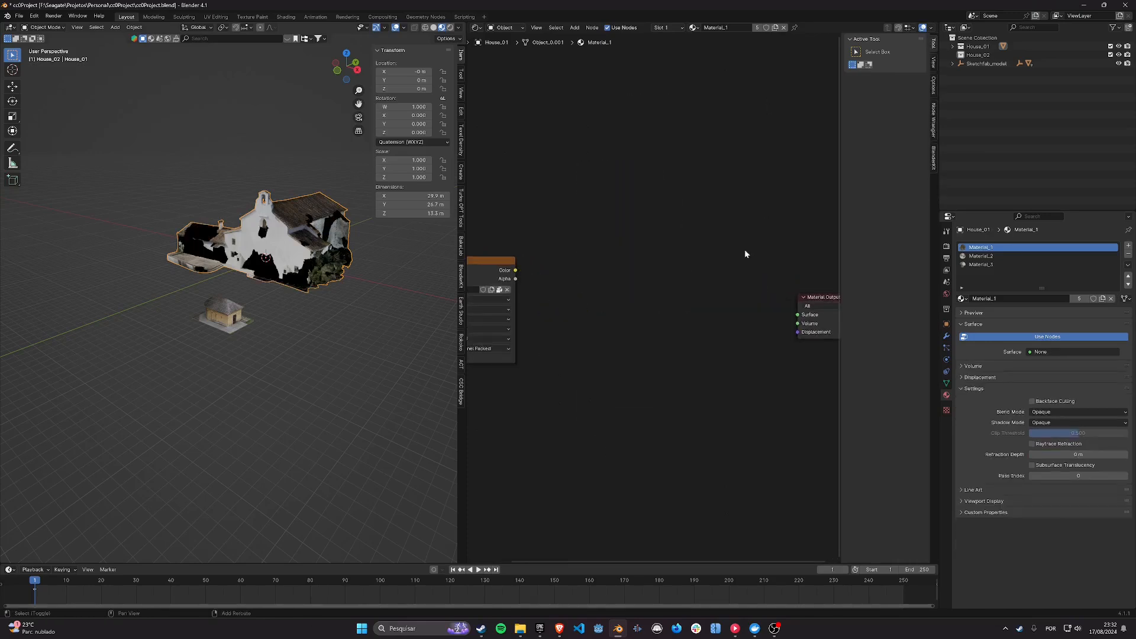
Step: Add a Principled BSDF node between the image texture and Material Output and connect it to the Surface input
{"action": "key", "text": "shift+a"}
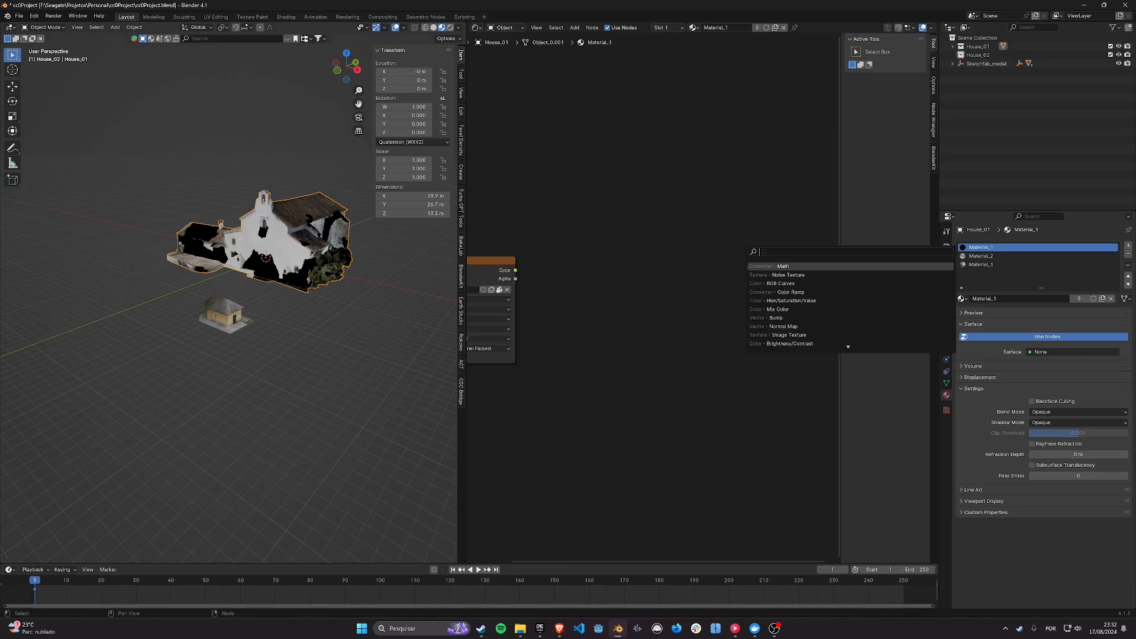
{"action": "type", "text": "princ"}
{"action": "key", "text": "Return"}
{"action": "left_click", "coordinate": [629, 266]}
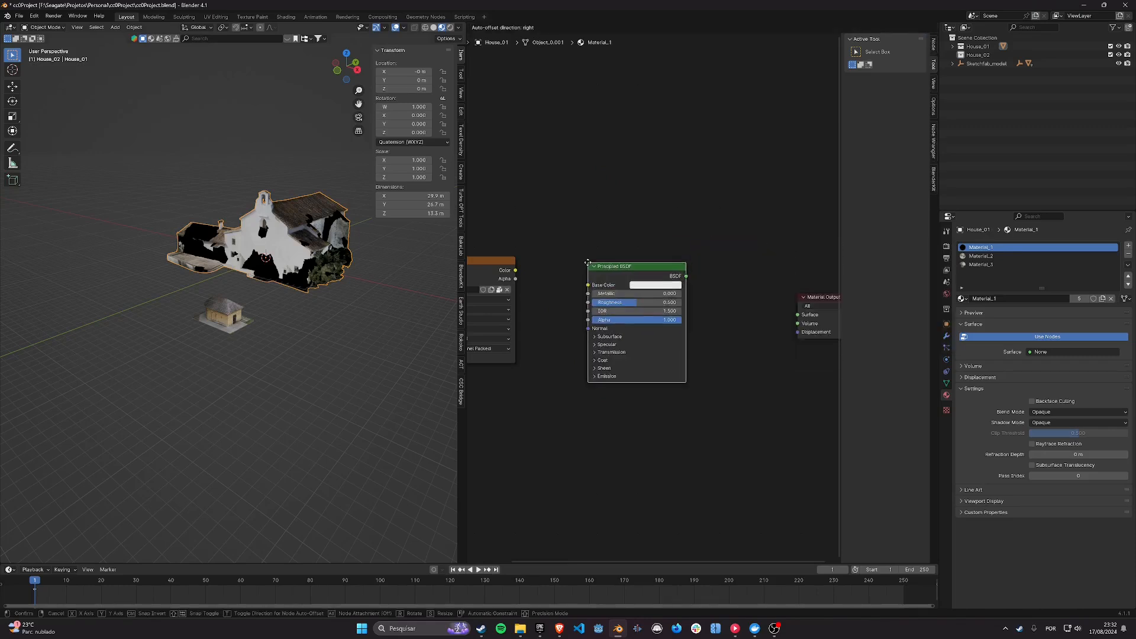
{"action": "left_click", "coordinate": [628, 267], "text": "ctrl+shift"}
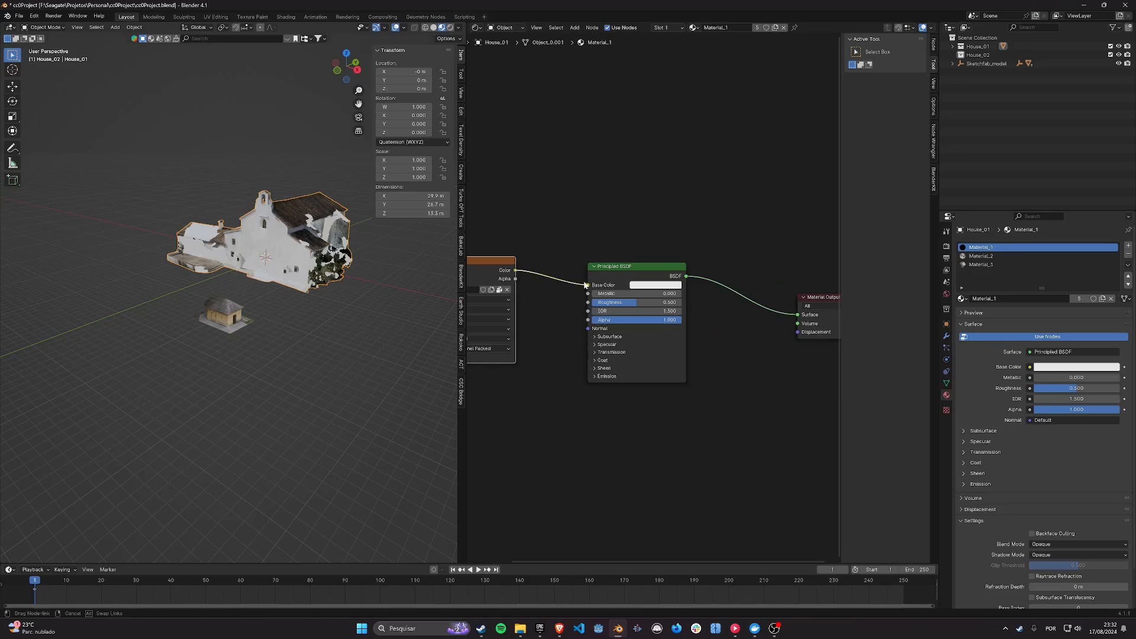
Step: Delete Material_2's extra shader nodes, add a Principled BSDF and connect it to the Material Output
{"action": "scroll", "coordinate": [279, 300], "scroll_direction": "up", "scroll_amount": 3}
{"action": "middle_click_drag", "start_coordinate": [266, 334], "coordinate": [306, 341]}
{"action": "left_click", "coordinate": [981, 256]}
{"action": "left_click_drag", "start_coordinate": [628, 135], "coordinate": [717, 379]}
{"action": "key", "text": "x"}
{"action": "key", "text": "ctrl+v"}
{"action": "key", "text": "shift+a"}
{"action": "type", "text": "princ"}
{"action": "key", "text": "Return"}
{"action": "left_click_drag", "start_coordinate": [696, 316], "coordinate": [650, 303]}
Step: Add a Principled BSDF to Material_3 and connect the image texture's Color to its Base Color
{"action": "left_click", "coordinate": [982, 265]}
{"action": "key", "text": "shift+a"}
{"action": "type", "text": "princ"}
{"action": "key", "text": "Return"}
{"action": "left_click_drag", "start_coordinate": [516, 270], "coordinate": [637, 301]}
{"action": "middle_click_drag", "start_coordinate": [331, 361], "coordinate": [304, 398]}
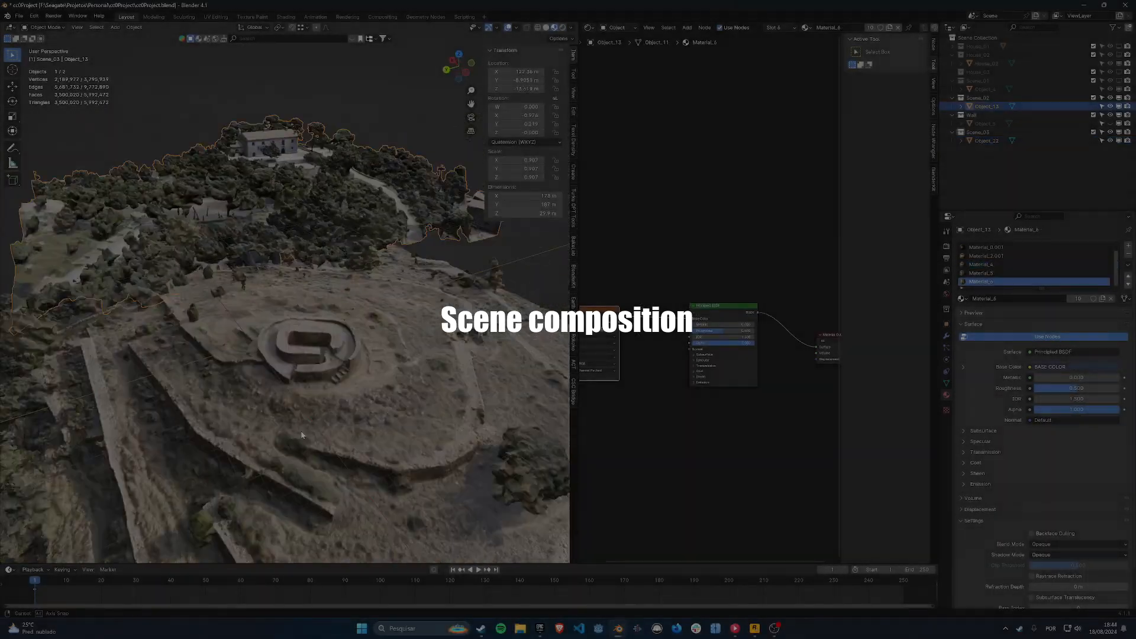
Step: Hide the Scene_02 and Wall objects and select the Scene_03 landscape to view it on its own
{"action": "key", "text": "s"}
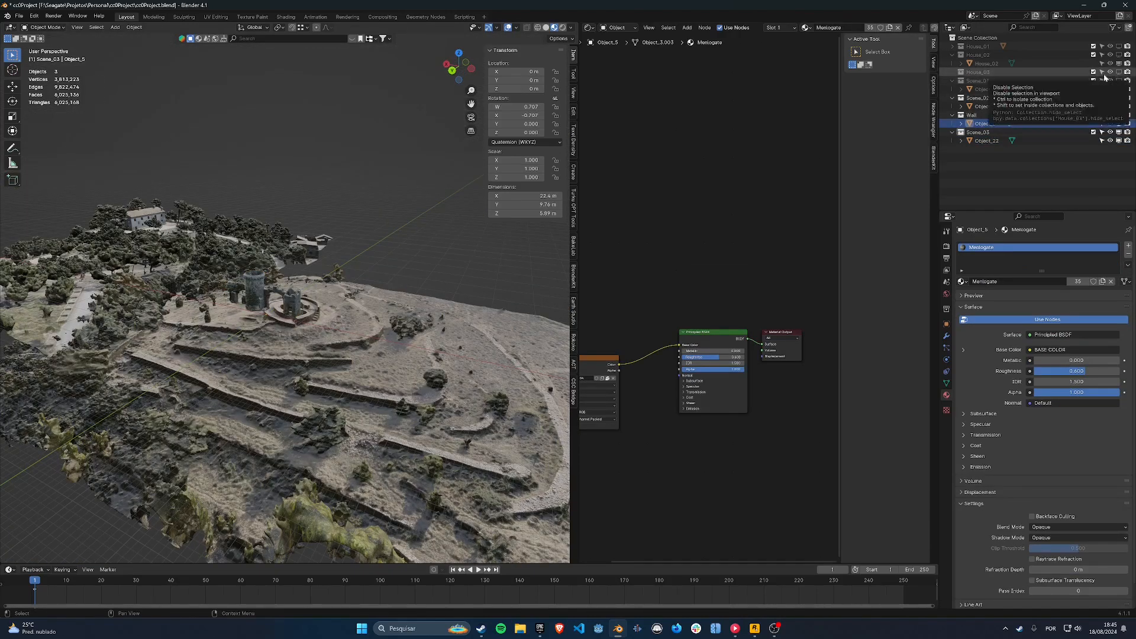
{"action": "left_click", "coordinate": [1111, 106]}
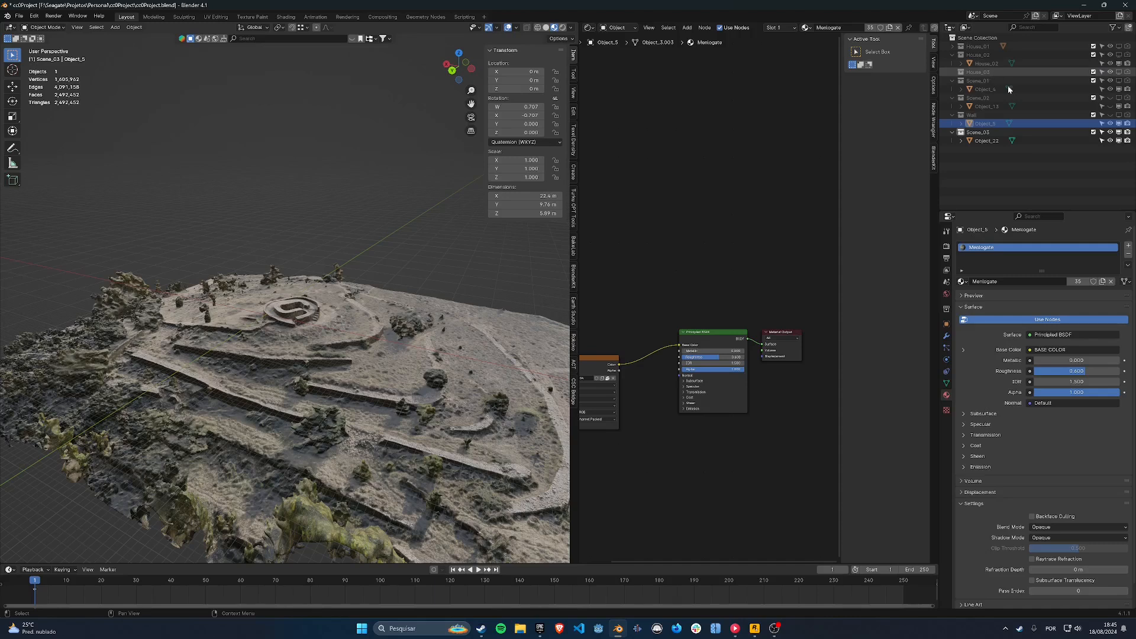
{"action": "left_click", "coordinate": [974, 142]}
{"action": "middle_click_drag", "start_coordinate": [284, 366], "coordinate": [378, 361]}
{"action": "left_click", "coordinate": [379, 367]}
{"action": "left_click", "coordinate": [985, 132]}
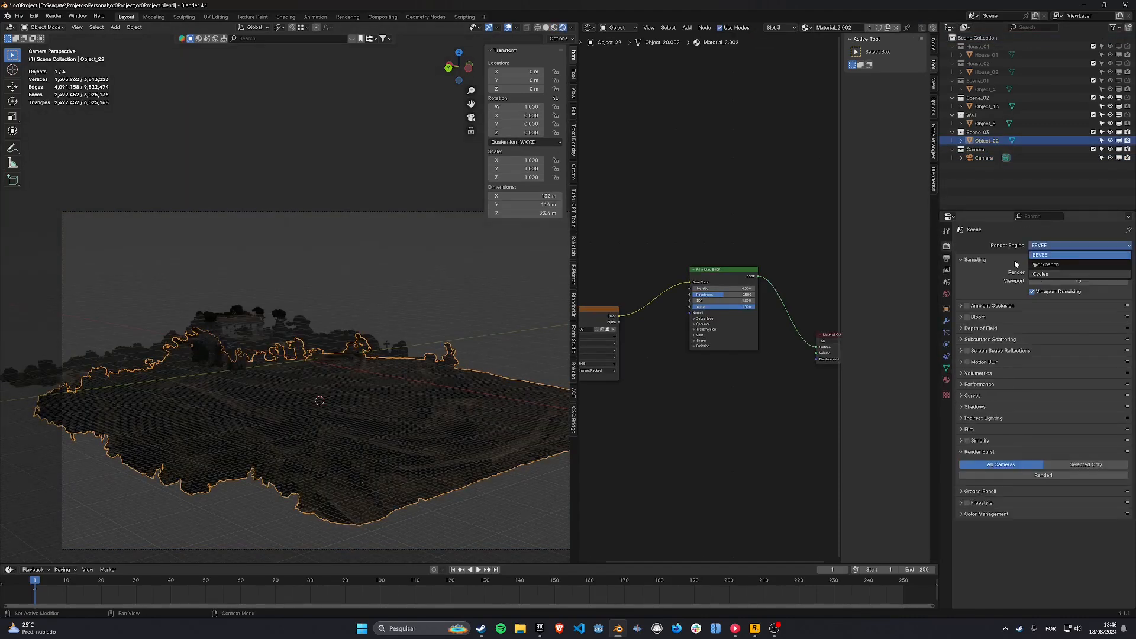
Step: Set the render engine to Cycles with GPU Compute as the device
{"action": "left_click", "coordinate": [1040, 274]}
{"action": "left_click", "coordinate": [1041, 267]}
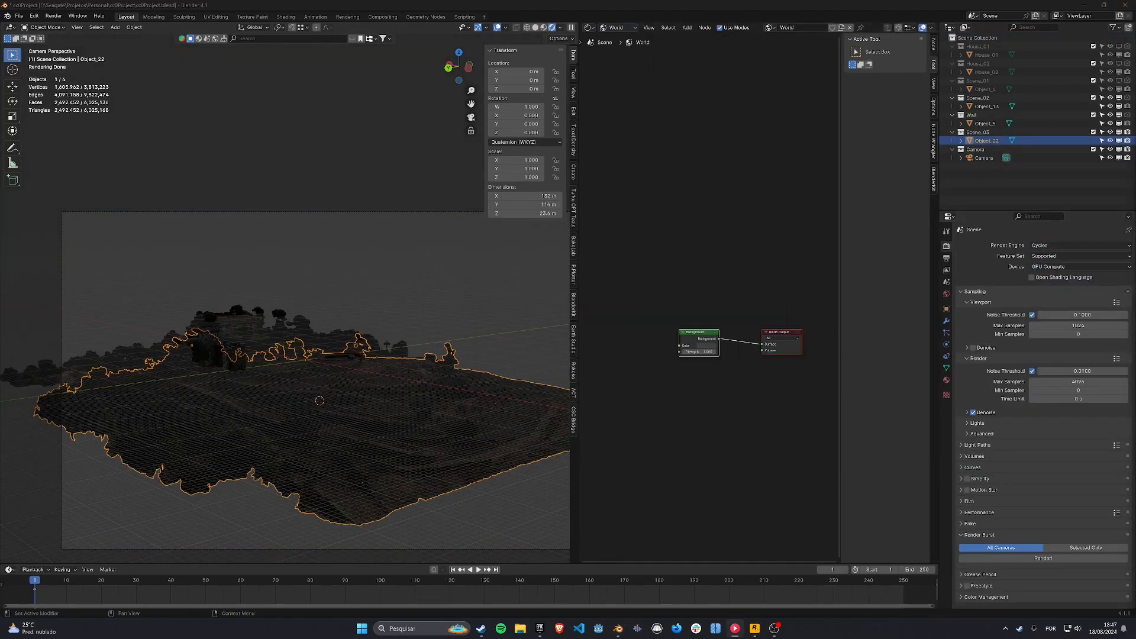
Step: Load dreifaltigkeitsberg_2k.hdr from the HDRI folder into the world's environment texture
{"action": "left_click", "coordinate": [633, 380]}
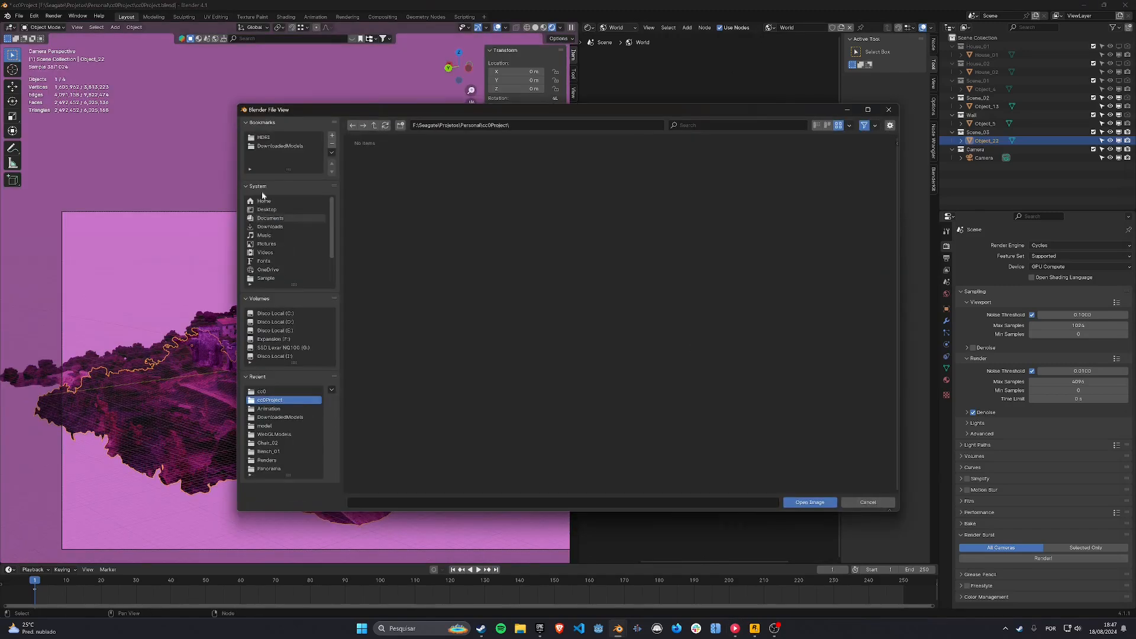
{"action": "scroll", "coordinate": [698, 364], "scroll_direction": "down", "scroll_amount": 5}
{"action": "scroll", "coordinate": [698, 363], "scroll_direction": "down", "scroll_amount": 5}
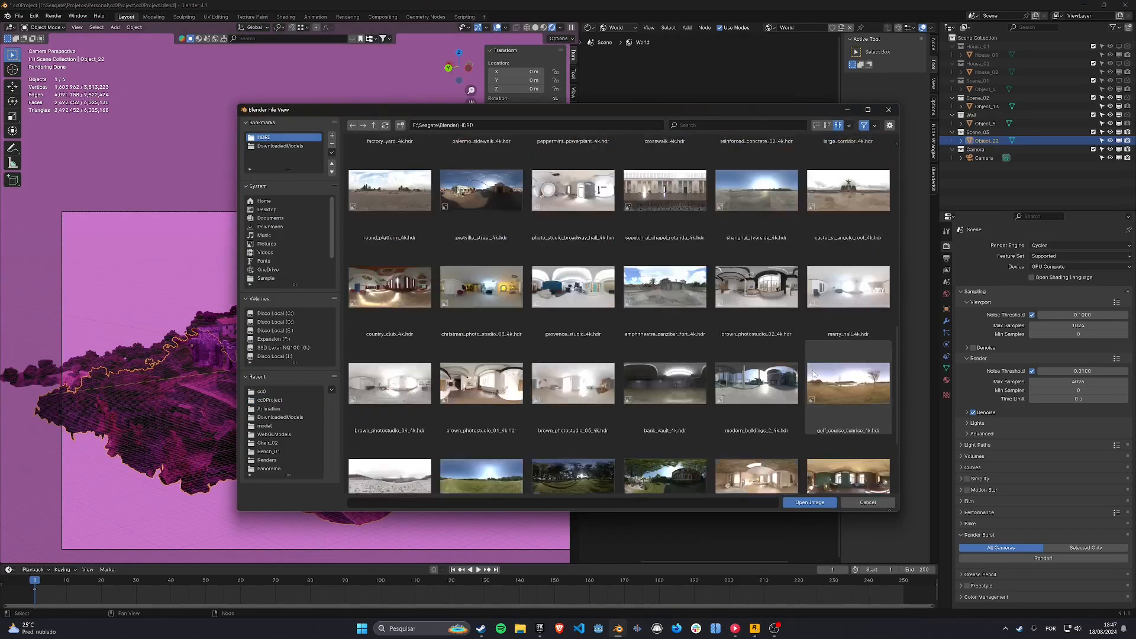
{"action": "double_click", "coordinate": [574, 408]}
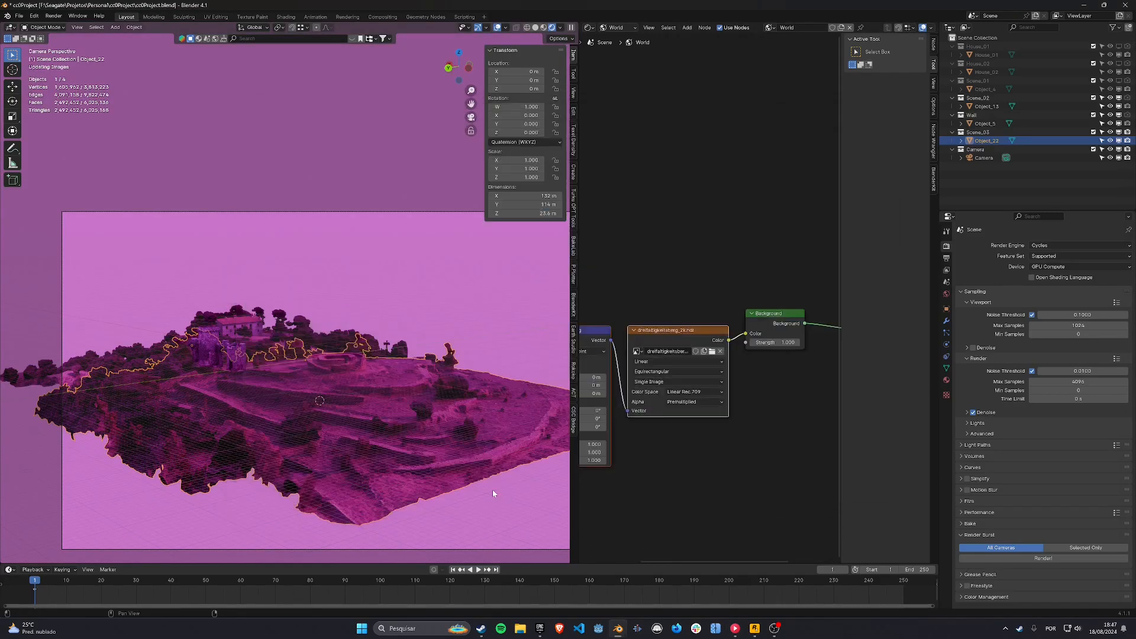
{"action": "left_click", "coordinate": [703, 435]}
{"action": "scroll", "coordinate": [355, 300], "scroll_direction": "up", "scroll_amount": 1}
Step: Select the Scene_03 landscape and limit the viewport rendering to a render region in the camera view
{"action": "left_click", "coordinate": [355, 195]}
{"action": "scroll", "coordinate": [355, 299], "scroll_direction": "down", "scroll_amount": 2}
{"action": "scroll", "coordinate": [355, 299], "scroll_direction": "up", "scroll_amount": 1}
{"action": "middle_click_drag", "start_coordinate": [357, 479], "coordinate": [368, 435], "text": "shift"}
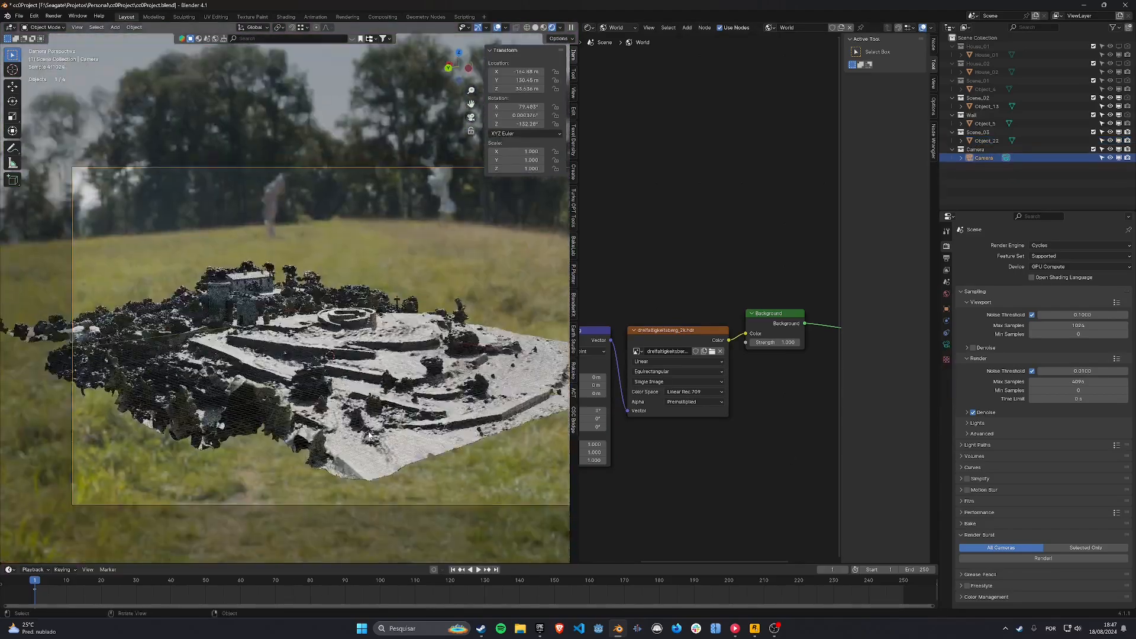
{"action": "left_click", "coordinate": [368, 435]}
{"action": "scroll", "coordinate": [368, 435], "scroll_direction": "up", "scroll_amount": 5}
{"action": "key", "text": "ctrl+b"}
{"action": "left_click_drag", "start_coordinate": [363, 314], "coordinate": [481, 416]}
{"action": "scroll", "coordinate": [414, 379], "scroll_direction": "up", "scroll_amount": 5}
{"action": "scroll", "coordinate": [413, 340], "scroll_direction": "down", "scroll_amount": 5}
{"action": "key", "text": "ctrl+b"}
{"action": "left_click_drag", "start_coordinate": [126, 224], "coordinate": [384, 423]}
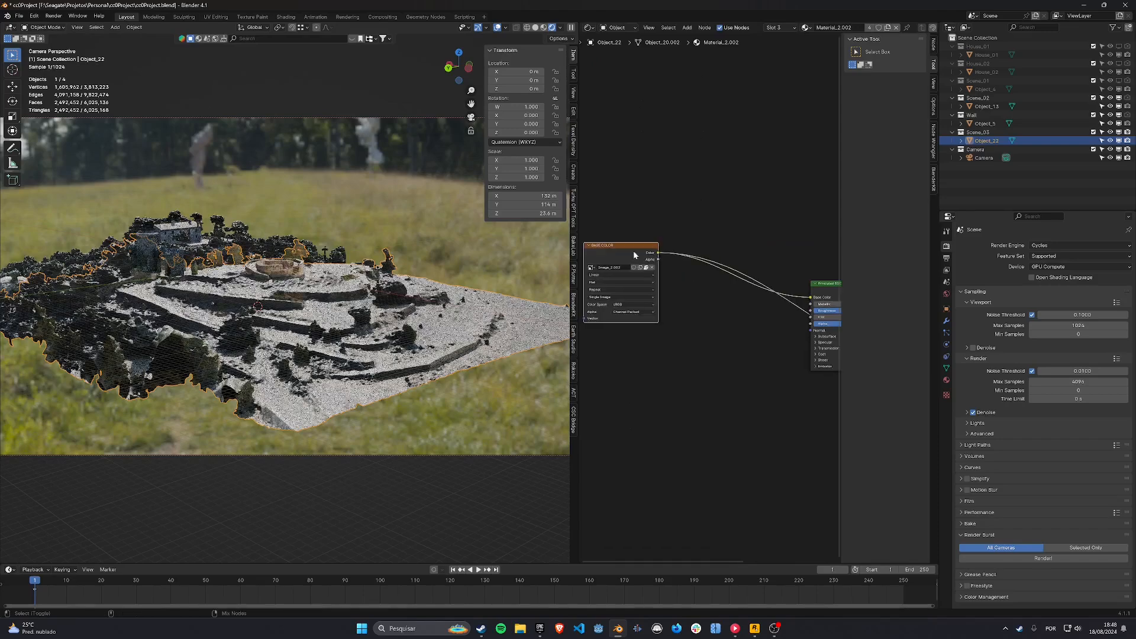
Step: Insert a Color Ramp between Material_2.002's BASE COLOR texture and its Principled BSDF
{"action": "key", "text": "shift+a"}
{"action": "type", "text": "c"}
{"action": "key", "text": "Down"}
{"action": "key", "text": "Return"}
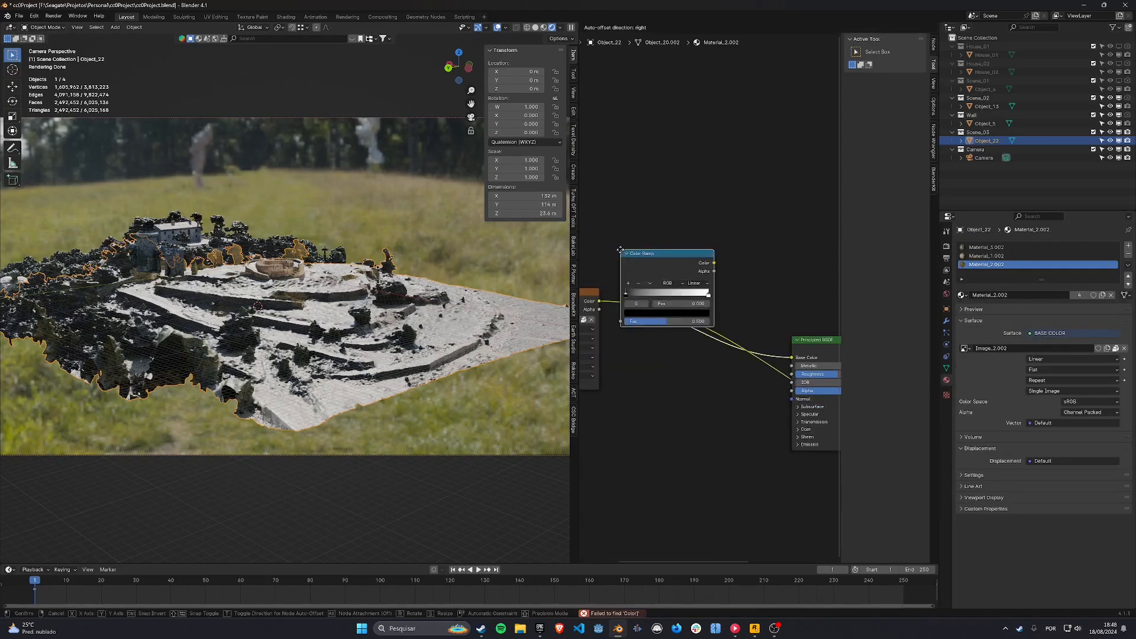
{"action": "left_click", "coordinate": [628, 234]}
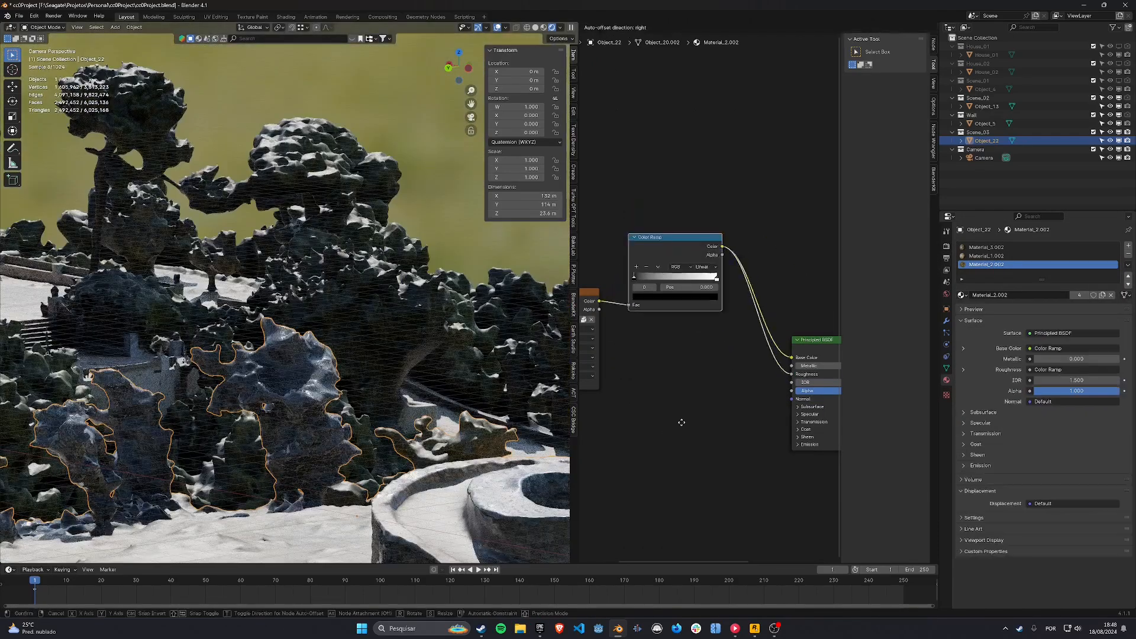
{"action": "left_click", "coordinate": [720, 497]}
Step: Reconnect the BASE COLOR texture directly to Base Color and slide the roughness ramp's white stop close to the black one
{"action": "scroll", "coordinate": [710, 379], "scroll_direction": "up", "scroll_amount": 3}
{"action": "left_click_drag", "start_coordinate": [765, 368], "coordinate": [706, 371]}
{"action": "scroll", "coordinate": [698, 343], "scroll_direction": "down", "scroll_amount": 4}
{"action": "key", "text": "g"}
{"action": "left_click", "coordinate": [664, 315]}
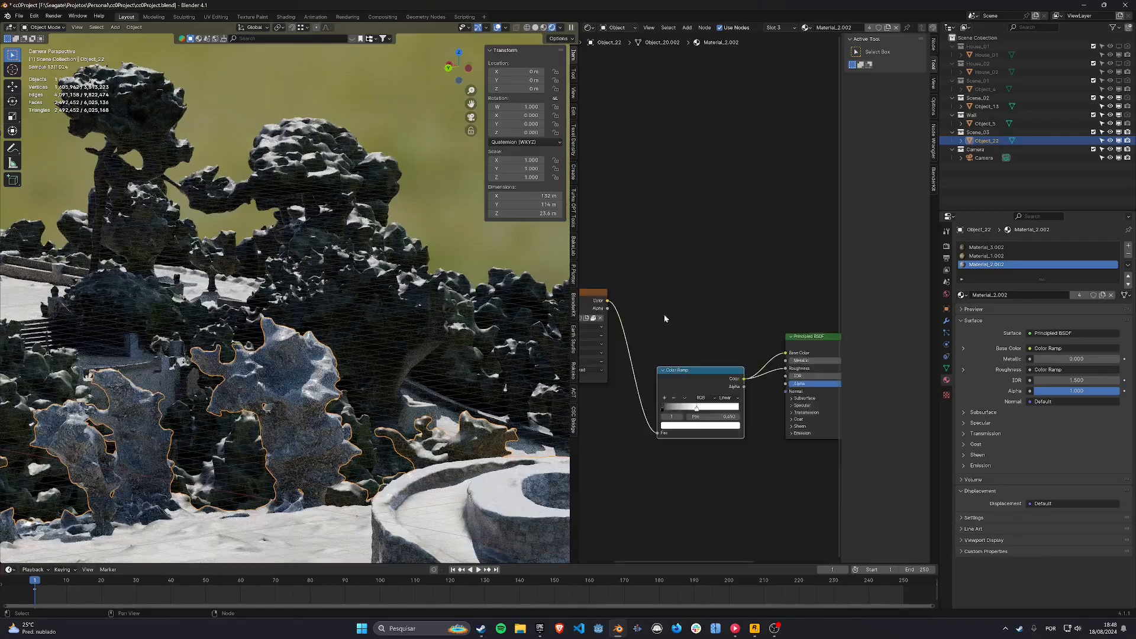
{"action": "left_click_drag", "start_coordinate": [608, 301], "coordinate": [785, 353]}
{"action": "middle_click_drag", "start_coordinate": [503, 515], "coordinate": [386, 439], "text": "shift"}
{"action": "scroll", "coordinate": [386, 439], "scroll_direction": "down", "scroll_amount": 5}
{"action": "left_click_drag", "start_coordinate": [696, 409], "coordinate": [676, 408]}
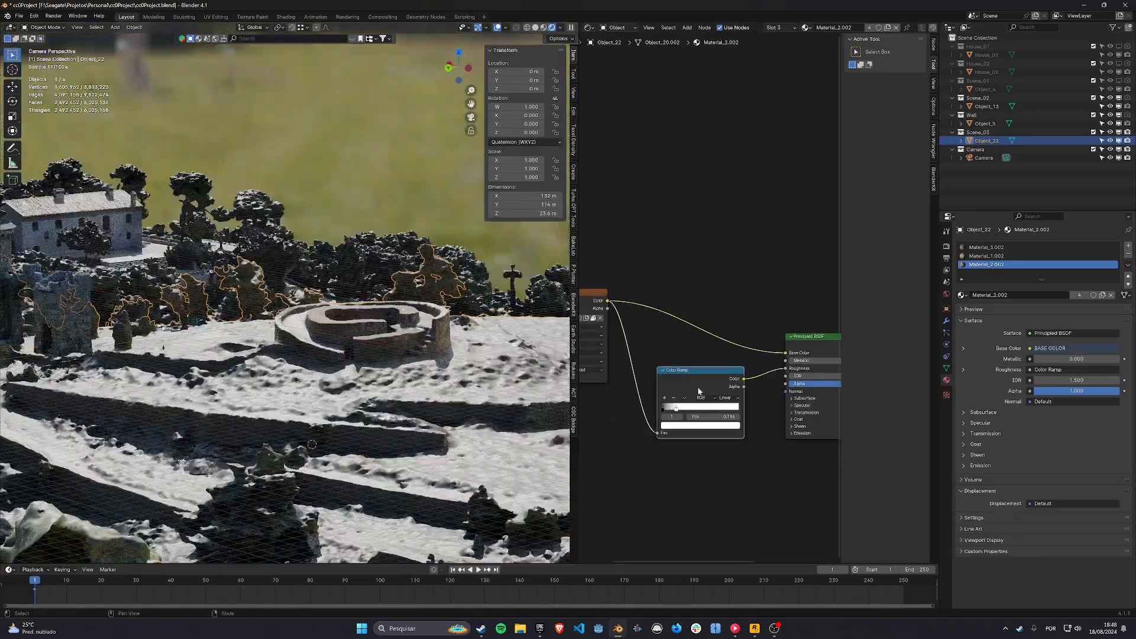
Step: Lighten the black stop of the roughness Color Ramp to grey in the Scene_03 landscape's materials
{"action": "left_click", "coordinate": [997, 248]}
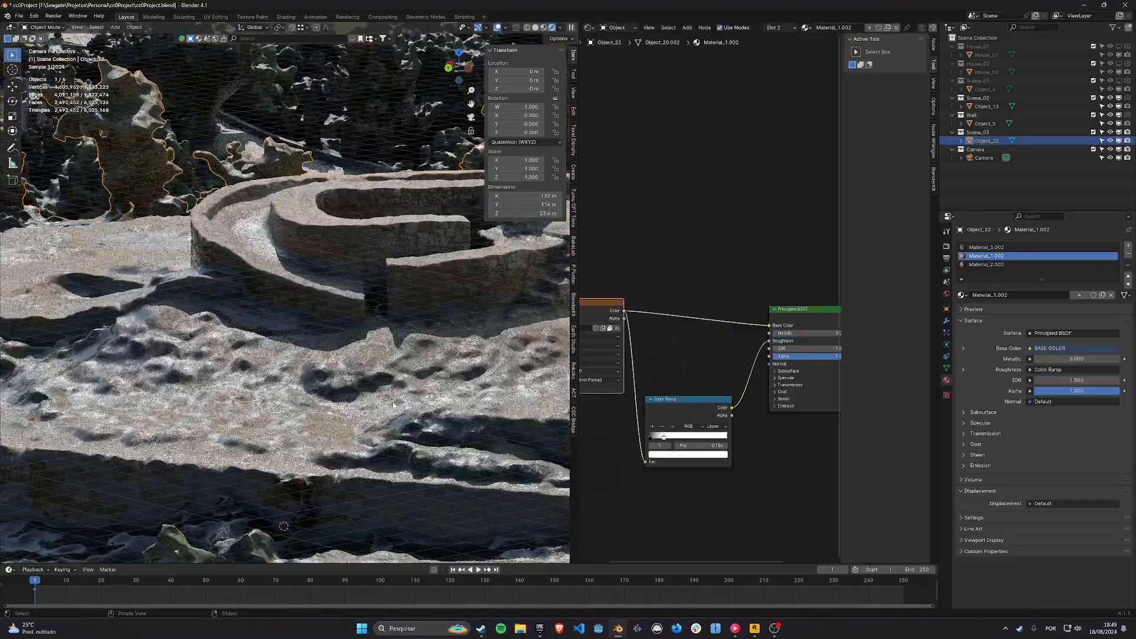
{"action": "left_click", "coordinate": [1002, 265]}
{"action": "left_click", "coordinate": [690, 432]}
{"action": "left_click", "coordinate": [705, 448]}
{"action": "left_click_drag", "start_coordinate": [762, 390], "coordinate": [763, 356]}
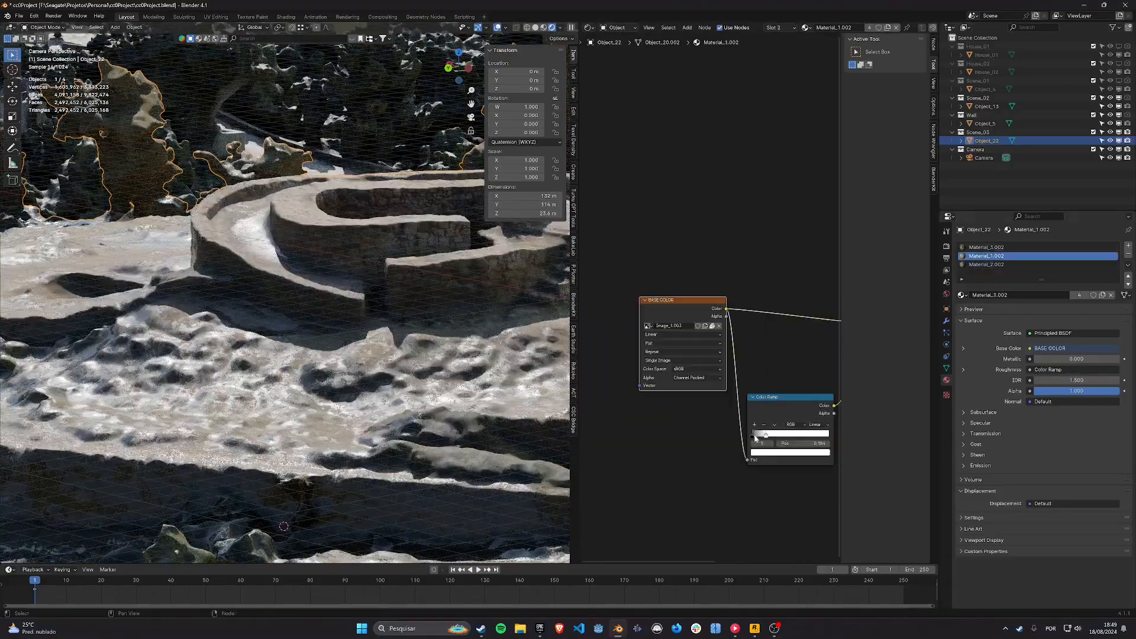
{"action": "left_click", "coordinate": [769, 452]}
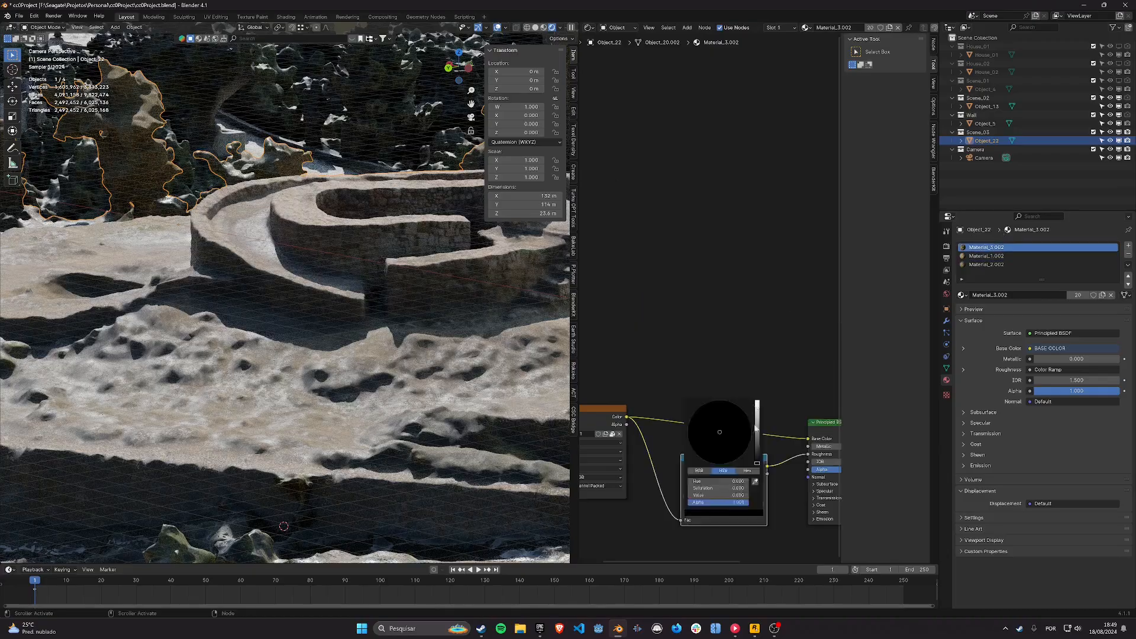
{"action": "left_click", "coordinate": [756, 429]}
Step: Open the World shader nodes and rotate the HDRI about Z with the Mapping node
{"action": "scroll", "coordinate": [381, 450], "scroll_direction": "down", "scroll_amount": 10}
{"action": "scroll", "coordinate": [426, 435], "scroll_direction": "up", "scroll_amount": 5}
{"action": "middle_click_drag", "start_coordinate": [382, 449], "coordinate": [480, 368]}
{"action": "scroll", "coordinate": [480, 368], "scroll_direction": "up", "scroll_amount": 5}
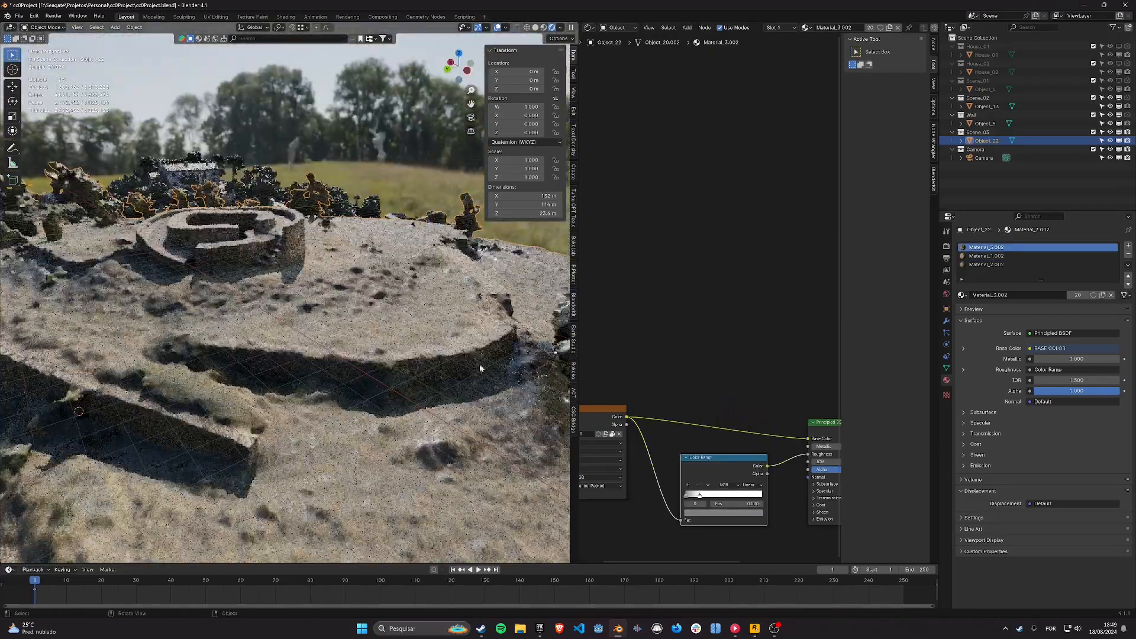
{"action": "key", "text": "KP_0"}
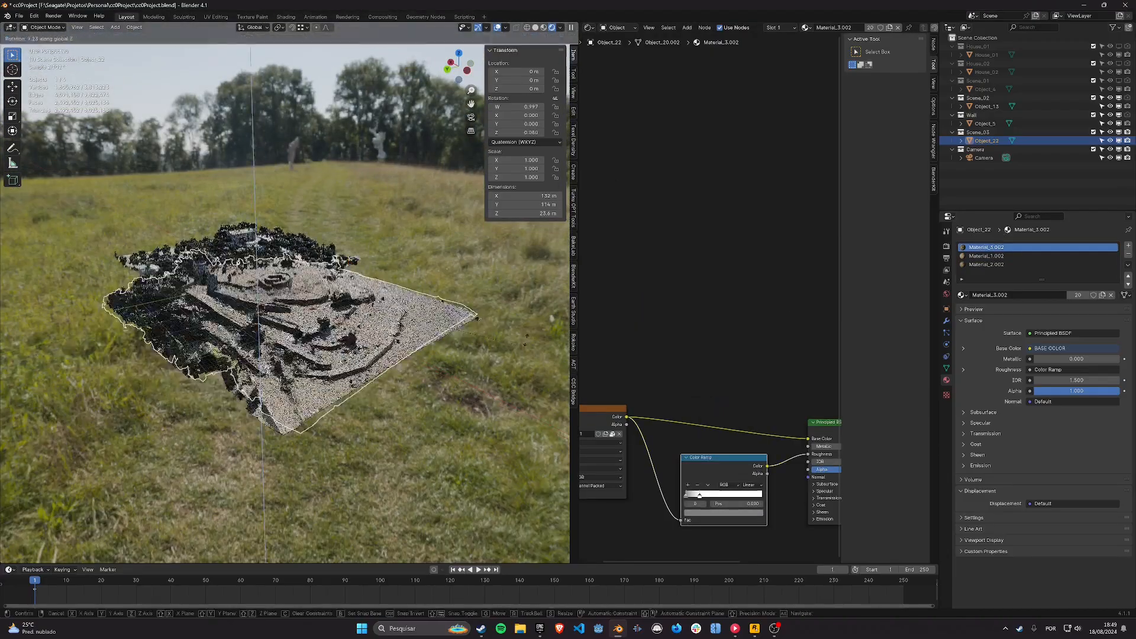
{"action": "scroll", "coordinate": [244, 371], "scroll_direction": "up", "scroll_amount": 2}
{"action": "left_click", "coordinate": [618, 27]}
{"action": "left_click", "coordinate": [617, 58]}
{"action": "left_click_drag", "start_coordinate": [707, 412], "coordinate": [728, 411]}
Step: Lower the Scene_03 landscape about 1.1 m and reposition it horizontally within the camera frame
{"action": "middle_click_drag", "start_coordinate": [367, 343], "coordinate": [421, 368]}
{"action": "key", "text": "KP_0"}
{"action": "key", "text": "g"}
{"action": "key", "text": "z"}
{"action": "left_click", "coordinate": [453, 438]}
{"action": "scroll", "coordinate": [453, 438], "scroll_direction": "down", "scroll_amount": 3}
{"action": "key", "text": "g"}
{"action": "key", "text": "shift+z"}
{"action": "left_click", "coordinate": [178, 438]}
{"action": "scroll", "coordinate": [142, 432], "scroll_direction": "up", "scroll_amount": 3}
{"action": "scroll", "coordinate": [106, 426], "scroll_direction": "down", "scroll_amount": 5}
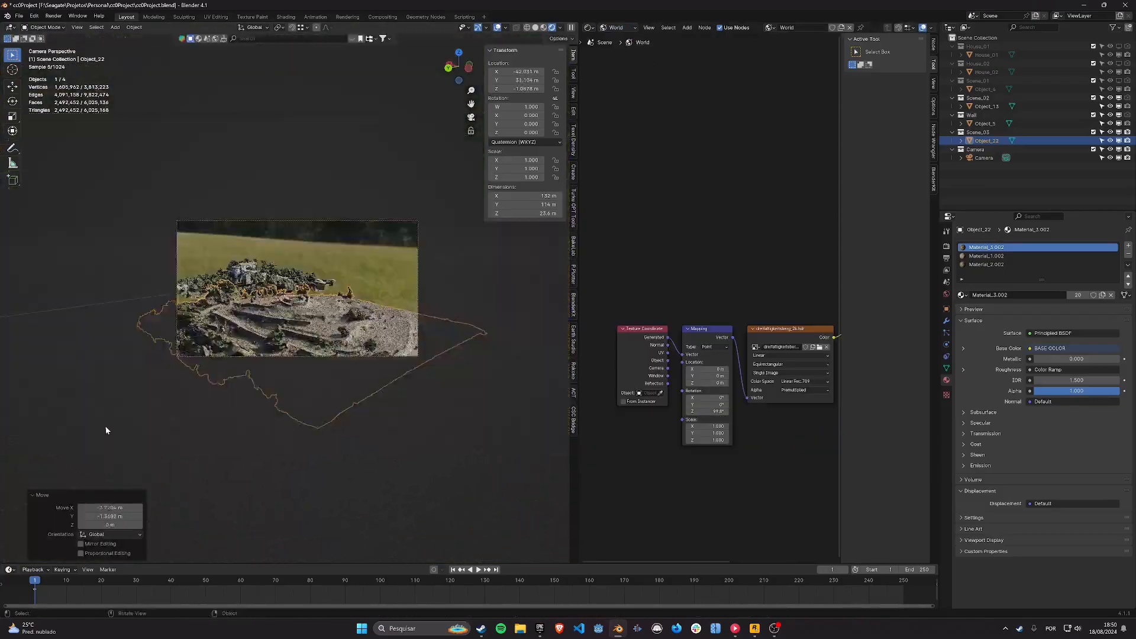
Step: Duplicate the Scene_03 landscape horizontally and rotate the copy about the Z axis
{"action": "scroll", "coordinate": [105, 426], "scroll_direction": "up", "scroll_amount": 3}
{"action": "key", "text": "shift+d"}
{"action": "key", "text": "shift+z"}
{"action": "left_click", "coordinate": [566, 325]}
{"action": "key", "text": "r"}
{"action": "key", "text": "z"}
{"action": "left_click", "coordinate": [390, 408]}
Step: Select the Scene_02 landscape with the house and move it horizontally to the back of the composition
{"action": "left_click", "coordinate": [254, 355]}
{"action": "key", "text": "g"}
{"action": "key", "text": "shift+z"}
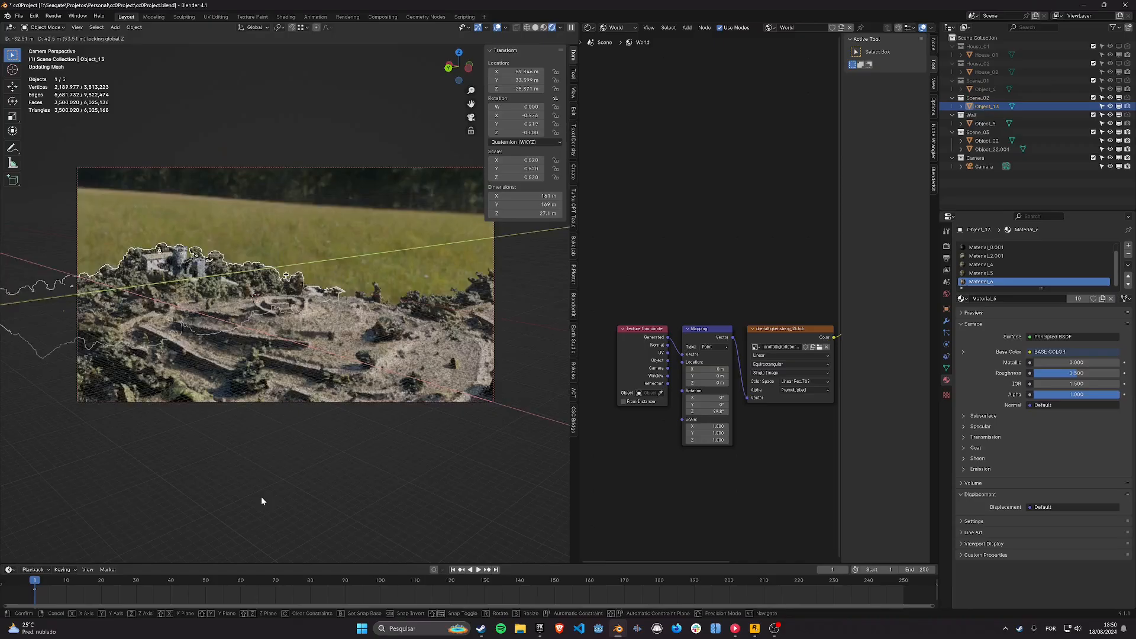
{"action": "left_click", "coordinate": [77, 313]}
{"action": "scroll", "coordinate": [77, 313], "scroll_direction": "up", "scroll_amount": 4}
{"action": "key", "text": "g"}
{"action": "key", "text": "shift+z"}
{"action": "left_click", "coordinate": [66, 192]}
Step: Duplicate the Scene_02 landscape horizontally and rotate the copy -171° about Z
{"action": "scroll", "coordinate": [65, 193], "scroll_direction": "down", "scroll_amount": 4}
{"action": "key", "text": "shift+d"}
{"action": "key", "text": "shift+z"}
{"action": "left_click", "coordinate": [77, 148]}
{"action": "key", "text": "r"}
{"action": "key", "text": "z"}
{"action": "left_click", "coordinate": [613, 321]}
Step: Slide the Scene_02 copy horizontally into the background behind the house and towers
{"action": "key", "text": "g"}
{"action": "key", "text": "shift+z"}
{"action": "left_click", "coordinate": [282, 162]}
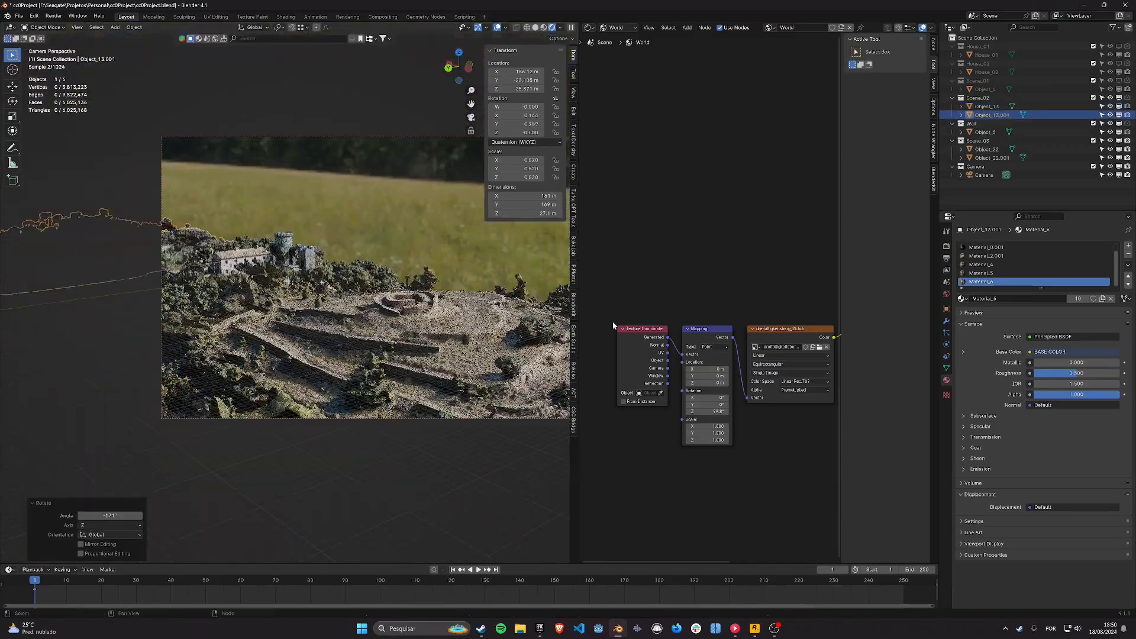
{"action": "left_click", "coordinate": [281, 161]}
{"action": "middle_click_drag", "start_coordinate": [188, 252], "coordinate": [234, 299], "text": "shift"}
{"action": "scroll", "coordinate": [234, 298], "scroll_direction": "up", "scroll_amount": 9}
{"action": "scroll", "coordinate": [235, 299], "scroll_direction": "down", "scroll_amount": 9}
{"action": "left_click", "coordinate": [235, 290]}
{"action": "left_click", "coordinate": [231, 334]}
{"action": "left_click", "coordinate": [197, 463]}
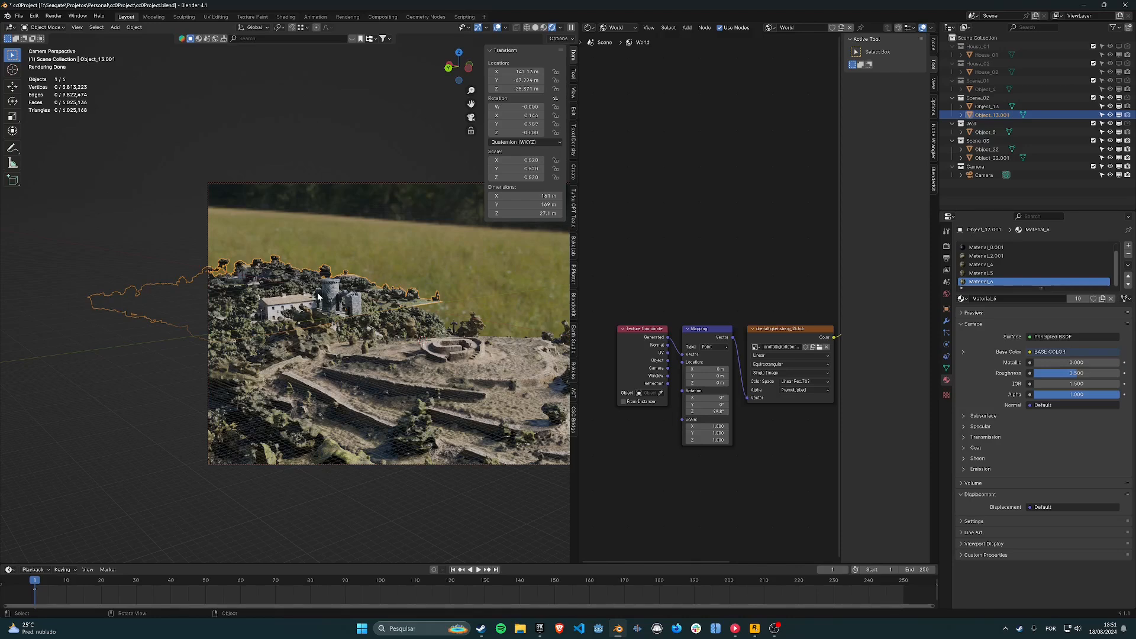
Step: Show the Scene_01 collection in the viewport, select its terrain and scale it uniformly to about 0.504
{"action": "left_click", "coordinate": [367, 355]}
{"action": "left_click", "coordinate": [1119, 81]}
{"action": "left_click", "coordinate": [986, 89]}
{"action": "scroll", "coordinate": [355, 295], "scroll_direction": "down", "scroll_amount": 3}
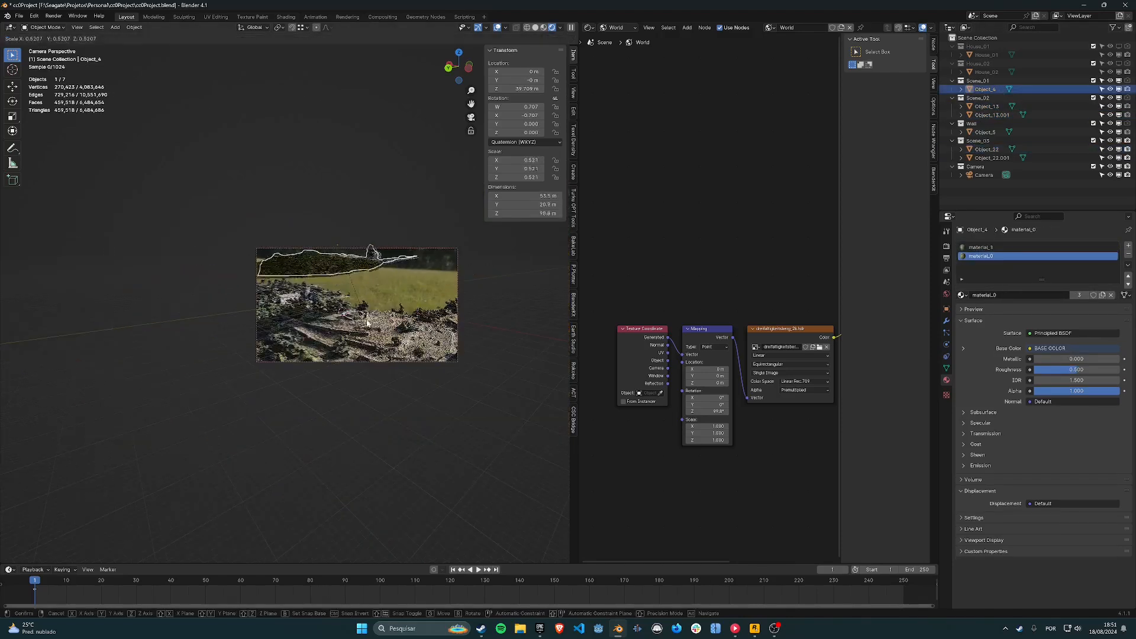
{"action": "key", "text": "s"}
{"action": "left_click", "coordinate": [355, 307]}
Step: Rotate the Scene_01 terrain 104° about Z and lower it towards the hills
{"action": "key", "text": "r"}
{"action": "key", "text": "z"}
{"action": "left_click", "coordinate": [221, 271]}
{"action": "scroll", "coordinate": [405, 334], "scroll_direction": "up", "scroll_amount": 3}
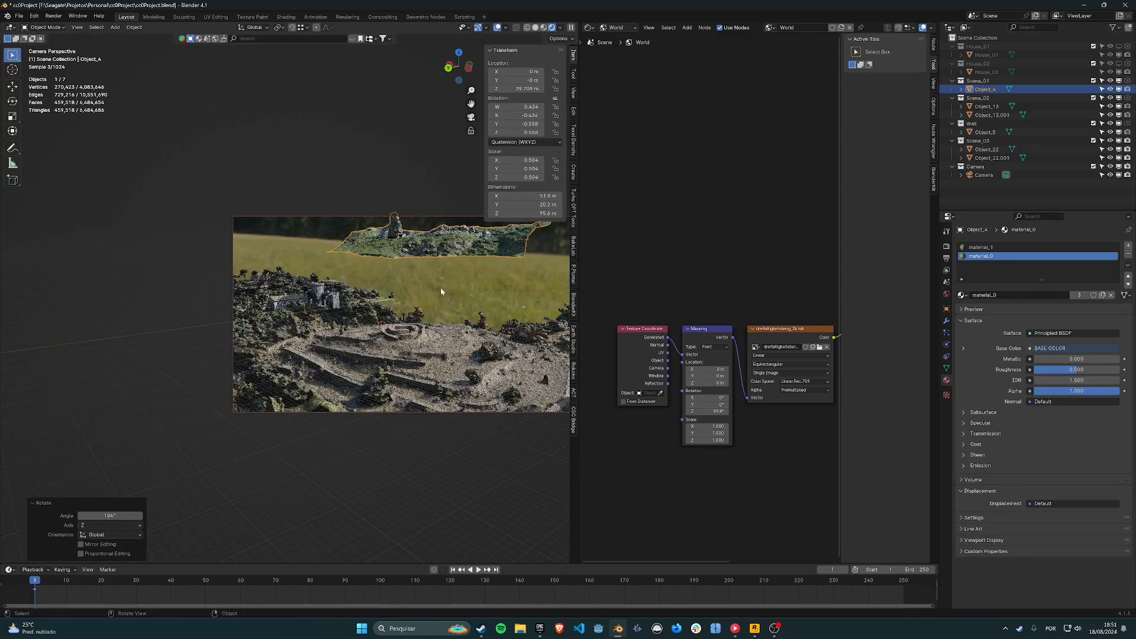
{"action": "key", "text": "g"}
{"action": "key", "text": "z"}
{"action": "left_click", "coordinate": [439, 358]}
Step: Fine-tune the Scene_01 terrain's Z rotation and its height and horizontal position behind the spiral wall
{"action": "scroll", "coordinate": [435, 350], "scroll_direction": "up", "scroll_amount": 4}
{"action": "middle_click_drag", "start_coordinate": [474, 331], "coordinate": [223, 328], "text": "shift"}
{"action": "key", "text": "r"}
{"action": "key", "text": "z"}
{"action": "left_click", "coordinate": [307, 272]}
{"action": "key", "text": "g"}
{"action": "key", "text": "z"}
{"action": "key", "text": "g"}
{"action": "key", "text": "shift+z"}
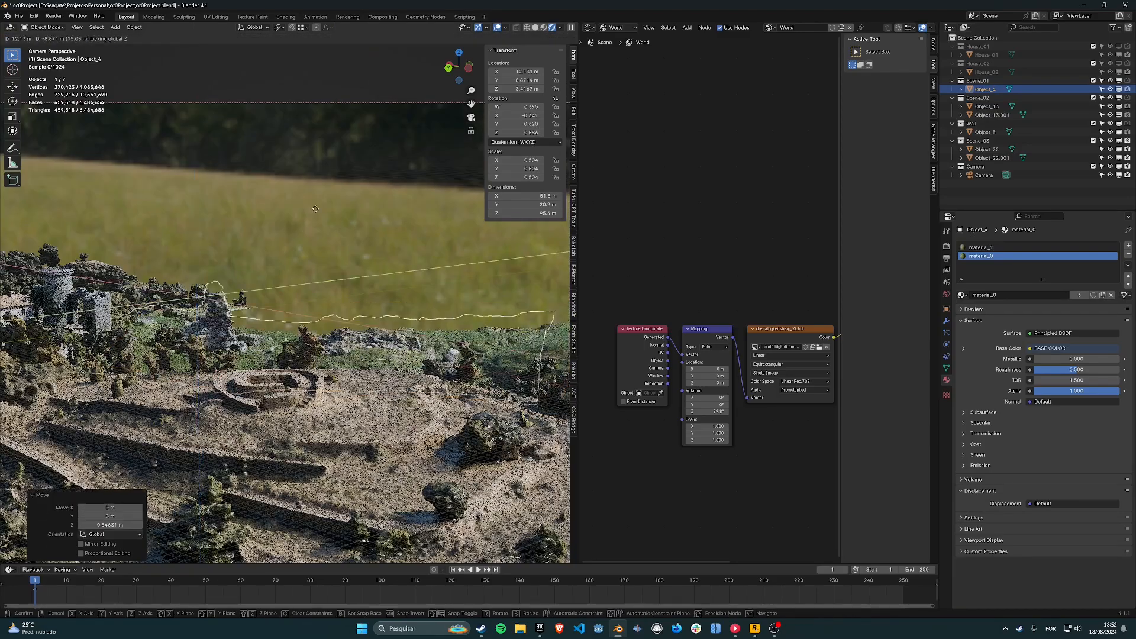
{"action": "left_click", "coordinate": [320, 213]}
{"action": "key", "text": "g"}
{"action": "key", "text": "z"}
Step: Duplicate the Scene_01 terrain horizontally and rotate the copy about Z
{"action": "scroll", "coordinate": [331, 284], "scroll_direction": "down", "scroll_amount": 4}
{"action": "key", "text": "shift+d"}
{"action": "key", "text": "shift+z"}
{"action": "left_click", "coordinate": [503, 308]}
{"action": "key", "text": "r"}
{"action": "key", "text": "z"}
Step: Scale the Scene_01 terrain copy along the Z and X axes
{"action": "key", "text": "s"}
{"action": "key", "text": "z"}
{"action": "key", "text": "s"}
{"action": "key", "text": "x"}
{"action": "left_click", "coordinate": [332, 349]}
Step: Duplicate the Scene_03 landscape again, place the copy behind the spiral wall and rotate it about Z
{"action": "left_click", "coordinate": [284, 367]}
{"action": "key", "text": "shift+d"}
{"action": "key", "text": "shift+z"}
{"action": "left_click", "coordinate": [284, 302]}
{"action": "key", "text": "r"}
{"action": "key", "text": "z"}
{"action": "left_click", "coordinate": [213, 355]}
{"action": "middle_click_drag", "start_coordinate": [207, 368], "coordinate": [303, 373], "text": "shift"}
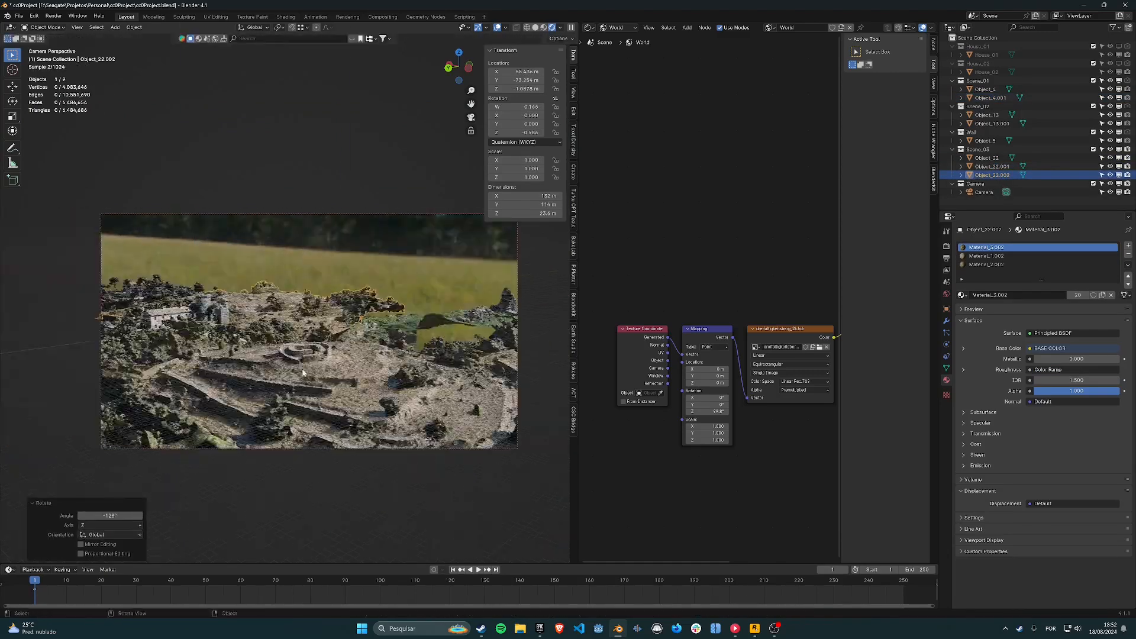
Step: Move the newest Scene_03 landscape copy horizontally within the background behind the spiral wall
{"action": "scroll", "coordinate": [285, 302], "scroll_direction": "up", "scroll_amount": 4}
{"action": "scroll", "coordinate": [210, 298], "scroll_direction": "down", "scroll_amount": 4}
{"action": "key", "text": "g"}
{"action": "key", "text": "shift+z"}
{"action": "left_click", "coordinate": [254, 308]}
{"action": "left_click", "coordinate": [308, 367]}
{"action": "left_click", "coordinate": [266, 304]}
{"action": "left_click", "coordinate": [379, 355]}
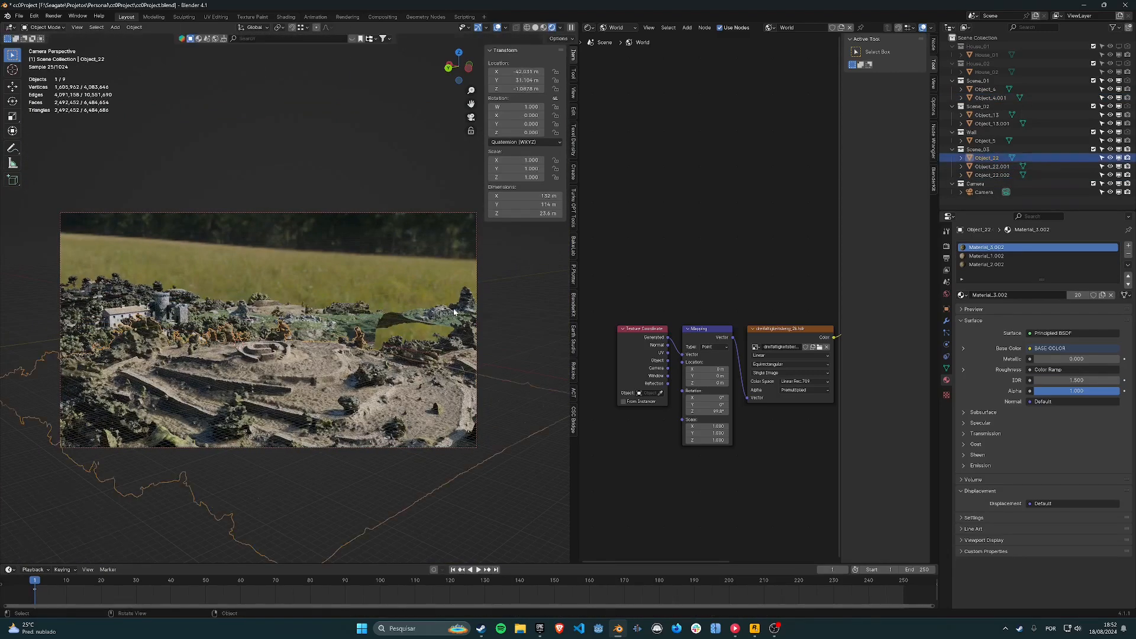
Step: Duplicate the Scene_01 terrain copy horizontally to cover the background gap and adjust the duplicate's height
{"action": "left_click", "coordinate": [451, 315]}
{"action": "key", "text": "shift+d"}
{"action": "key", "text": "shift+z"}
{"action": "left_click", "coordinate": [402, 332]}
{"action": "key", "text": "g"}
{"action": "key", "text": "z"}
{"action": "left_click", "coordinate": [409, 349]}
Step: Rotate the new Scene_01 terrain duplicate about Z and shift it horizontally into the gap
{"action": "key", "text": "r"}
{"action": "key", "text": "z"}
{"action": "left_click", "coordinate": [532, 367]}
{"action": "key", "text": "g"}
{"action": "key", "text": "shift+z"}
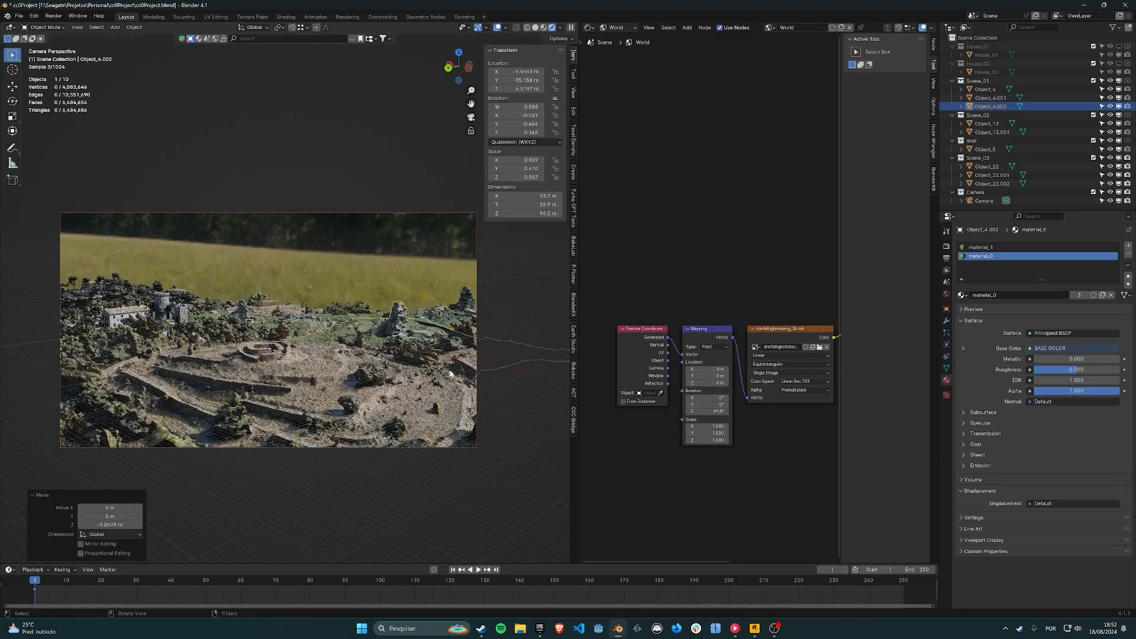
{"action": "left_click", "coordinate": [375, 460]}
{"action": "left_click", "coordinate": [422, 519]}
Step: Select the foreground Scene_03 landscape, limit rendering to a patch of its ground, and switch the shader editor to object materials
{"action": "left_click", "coordinate": [379, 448]}
{"action": "scroll", "coordinate": [261, 349], "scroll_direction": "up", "scroll_amount": 5}
{"action": "left_click", "coordinate": [403, 417]}
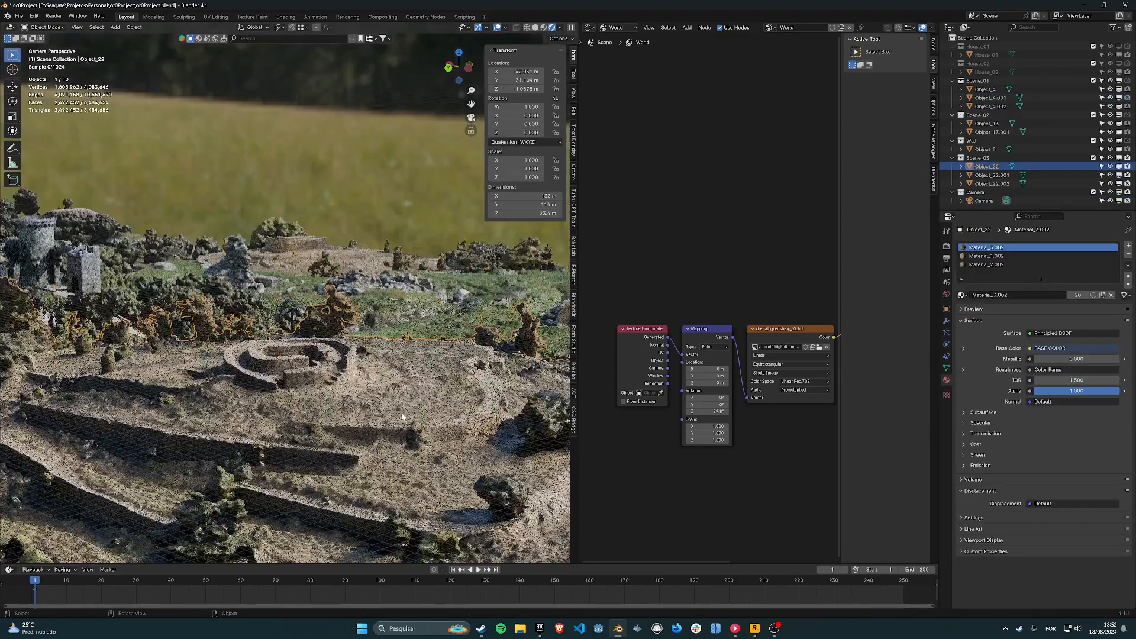
{"action": "scroll", "coordinate": [402, 453], "scroll_direction": "up", "scroll_amount": 5}
{"action": "key", "text": "ctrl+b"}
{"action": "left_click_drag", "start_coordinate": [189, 497], "coordinate": [391, 264]}
{"action": "middle_click_drag", "start_coordinate": [778, 186], "coordinate": [624, 109]}
{"action": "left_click", "coordinate": [618, 28]}
{"action": "left_click", "coordinate": [617, 48]}
{"action": "middle_click_drag", "start_coordinate": [716, 195], "coordinate": [799, 237]}
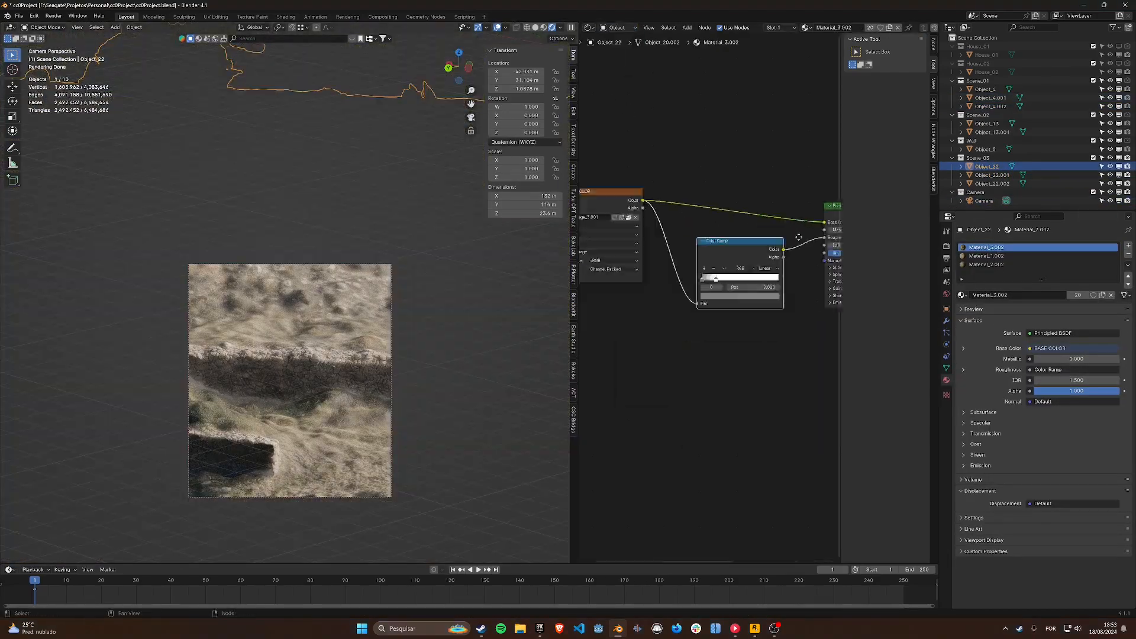
Step: Add a Noise Texture to Material_3.002, preview it, and copy it into Material_1.002
{"action": "key", "text": "shift+a"}
{"action": "type", "text": "noise"}
{"action": "key", "text": "Return"}
{"action": "left_click", "coordinate": [679, 348]}
{"action": "left_click", "coordinate": [680, 348], "text": "ctrl+shift"}
{"action": "left_click", "coordinate": [986, 256]}
{"action": "key", "text": "ctrl+v"}
Step: Preview the Noise Texture in Material_1.002, adjust its scale and lacunarity, and set its roughness to 1.000
{"action": "left_click", "coordinate": [705, 371], "text": "ctrl+shift"}
{"action": "left_click_drag", "start_coordinate": [709, 427], "coordinate": [781, 427]}
{"action": "left_click_drag", "start_coordinate": [709, 427], "coordinate": [702, 427]}
{"action": "left_click_drag", "start_coordinate": [704, 443], "coordinate": [734, 443]}
{"action": "scroll", "coordinate": [710, 449], "scroll_direction": "up", "scroll_amount": 6}
{"action": "left_click_drag", "start_coordinate": [710, 540], "coordinate": [760, 539]}
{"action": "scroll", "coordinate": [710, 438], "scroll_direction": "down", "scroll_amount": 5}
Step: Add a Color Ramp after the Noise Texture and move its black stop to 0.184
{"action": "middle_click_drag", "start_coordinate": [770, 355], "coordinate": [708, 427]}
{"action": "key", "text": "shift+a"}
{"action": "type", "text": "Co"}
{"action": "key", "text": "Return"}
{"action": "key", "text": "shift+a"}
{"action": "type", "text": "col"}
{"action": "key", "text": "Return"}
{"action": "left_click", "coordinate": [732, 346]}
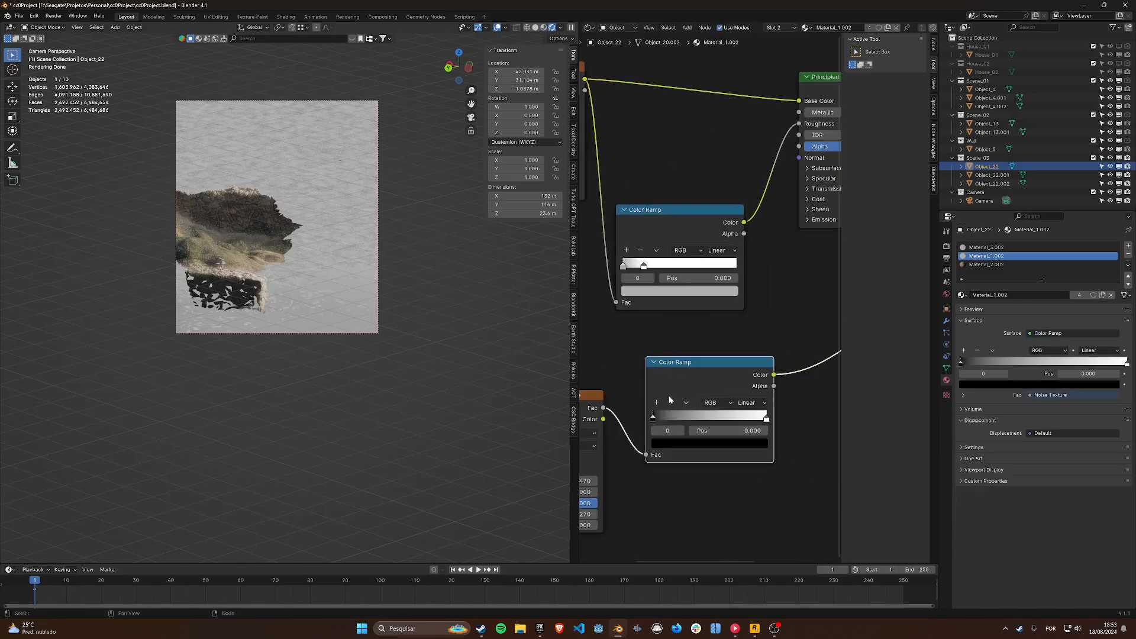
{"action": "left_click_drag", "start_coordinate": [653, 418], "coordinate": [674, 418]}
{"action": "scroll", "coordinate": [671, 420], "scroll_direction": "down", "scroll_amount": 5}
Step: Insert a Mix Color node set to Color Burn between the base colour texture and the Principled BSDF
{"action": "left_click_drag", "start_coordinate": [603, 245], "coordinate": [590, 250]}
{"action": "key", "text": "Return"}
{"action": "key", "text": "Escape"}
{"action": "key", "text": "shift+a"}
{"action": "type", "text": "mix"}
{"action": "key", "text": "Return"}
{"action": "left_click", "coordinate": [698, 222]}
{"action": "scroll", "coordinate": [698, 223], "scroll_direction": "up", "scroll_amount": 4}
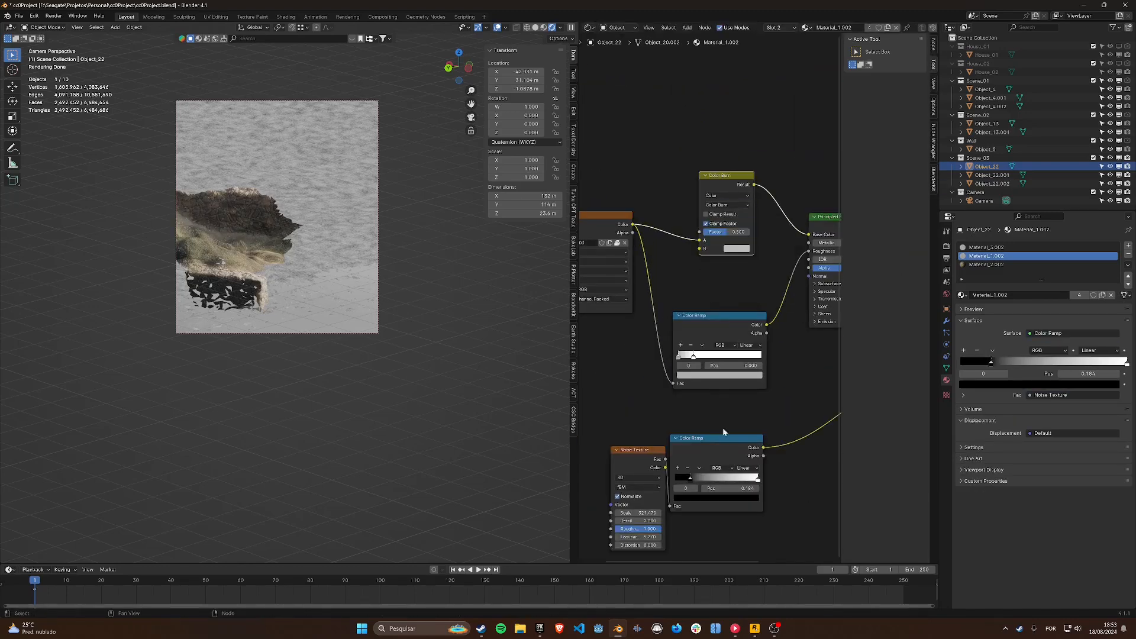
Step: Feed the noise Color Ramp into the Color Burn node's B input and set the factor to 0.158
{"action": "scroll", "coordinate": [710, 302], "scroll_direction": "down", "scroll_amount": 2}
{"action": "mouse_move", "coordinate": [748, 408]}
{"action": "left_mouse_down"}
{"action": "mouse_move", "coordinate": [690, 266]}
{"action": "mouse_move", "coordinate": [701, 264]}
{"action": "left_mouse_up"}
{"action": "left_click", "coordinate": [720, 218], "text": "ctrl+shift"}
{"action": "scroll", "coordinate": [403, 504], "scroll_direction": "up", "scroll_amount": 4}
{"action": "middle_click_drag", "start_coordinate": [367, 224], "coordinate": [417, 516], "text": "shift"}
{"action": "scroll", "coordinate": [716, 248], "scroll_direction": "up", "scroll_amount": 1}
{"action": "mouse_move", "coordinate": [729, 236]}
{"action": "left_mouse_down"}
{"action": "mouse_move", "coordinate": [708, 236]}
{"action": "mouse_move", "coordinate": [728, 215]}
{"action": "left_mouse_up"}
{"action": "left_click", "coordinate": [822, 224], "text": "ctrl+shift"}
{"action": "scroll", "coordinate": [715, 254], "scroll_direction": "up", "scroll_amount": 4}
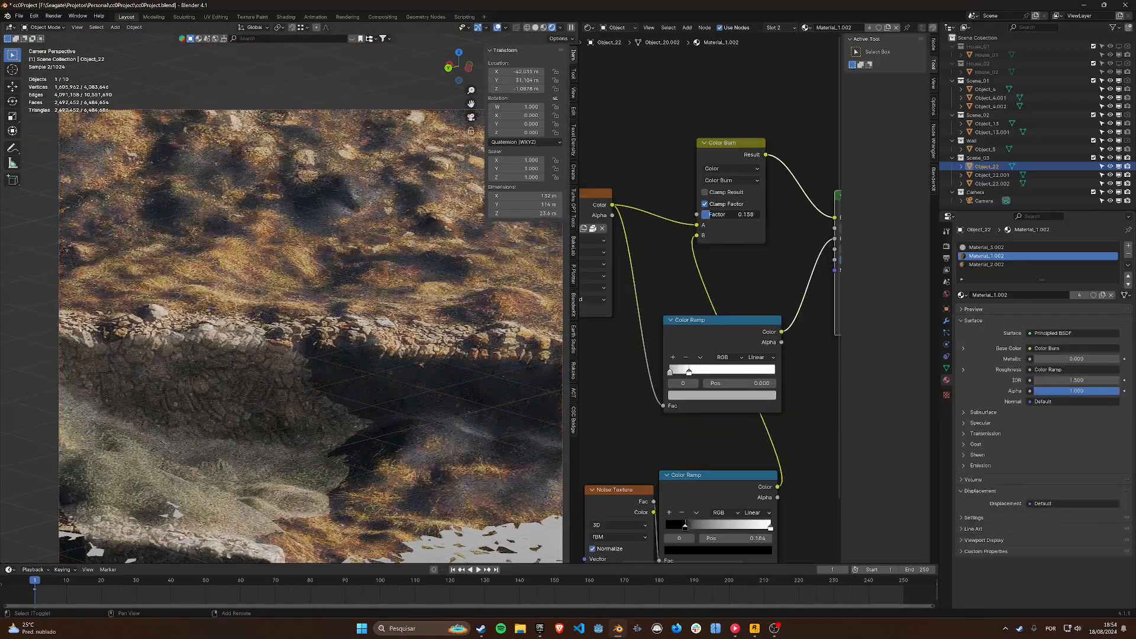
Step: Set the noise Color Ramp's black stop to 0.251 and the Color Burn factor to 0.107, previewing the nodes
{"action": "scroll", "coordinate": [320, 365], "scroll_direction": "down", "scroll_amount": 6}
{"action": "middle_click_drag", "start_coordinate": [728, 449], "coordinate": [682, 327]}
{"action": "left_click", "coordinate": [675, 374], "text": "ctrl+shift"}
{"action": "mouse_move", "coordinate": [639, 405]}
{"action": "left_mouse_down"}
{"action": "mouse_move", "coordinate": [619, 405]}
{"action": "mouse_move", "coordinate": [647, 407]}
{"action": "left_mouse_up"}
{"action": "left_click", "coordinate": [725, 406]}
{"action": "left_click", "coordinate": [622, 405]}
{"action": "middle_click_drag", "start_coordinate": [669, 314], "coordinate": [668, 441]}
{"action": "left_click", "coordinate": [690, 155], "text": "ctrl+shift"}
{"action": "left_click", "coordinate": [814, 207], "text": "ctrl+shift"}
{"action": "scroll", "coordinate": [331, 302], "scroll_direction": "down", "scroll_amount": 4}
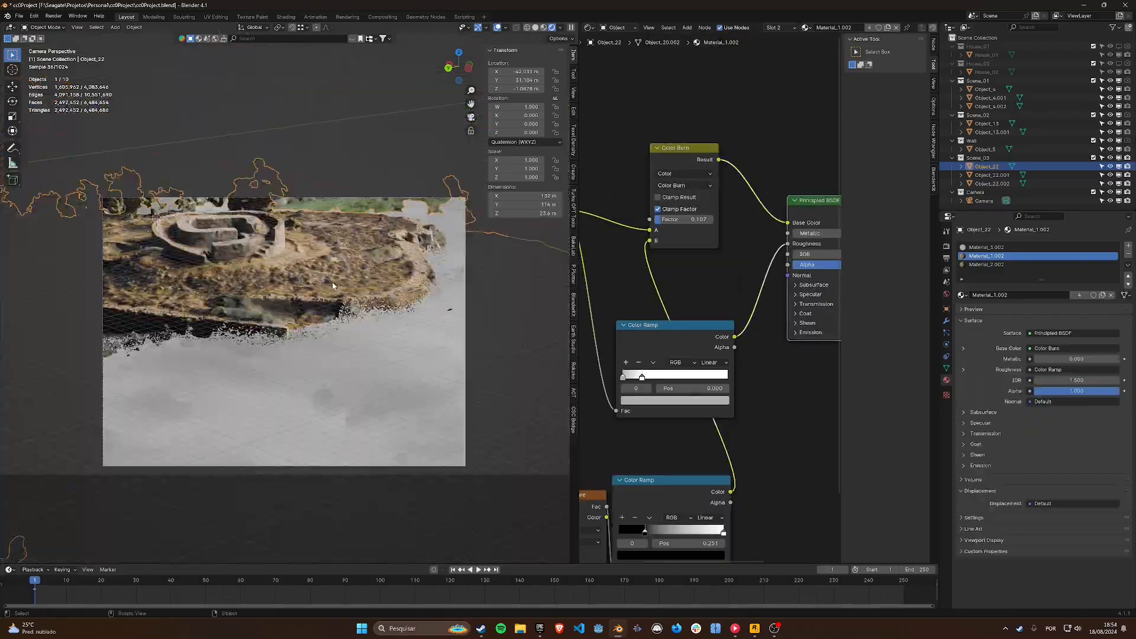
Step: Set a new render region around the spiral wall and inspect the blended ground material up close
{"action": "scroll", "coordinate": [322, 296], "scroll_direction": "up", "scroll_amount": 10}
{"action": "scroll", "coordinate": [616, 344], "scroll_direction": "down", "scroll_amount": 6}
{"action": "middle_click_drag", "start_coordinate": [598, 405], "coordinate": [616, 325]}
{"action": "scroll", "coordinate": [680, 308], "scroll_direction": "up", "scroll_amount": 3}
{"action": "scroll", "coordinate": [436, 419], "scroll_direction": "down", "scroll_amount": 12}
{"action": "key", "text": "ctrl+b"}
{"action": "left_click_drag", "start_coordinate": [174, 389], "coordinate": [490, 120]}
{"action": "scroll", "coordinate": [366, 290], "scroll_direction": "up", "scroll_amount": 9}
{"action": "middle_click_drag", "start_coordinate": [288, 286], "coordinate": [370, 294], "text": "shift"}
{"action": "scroll", "coordinate": [370, 294], "scroll_direction": "up", "scroll_amount": 5}
{"action": "scroll", "coordinate": [685, 424], "scroll_direction": "down", "scroll_amount": 4}
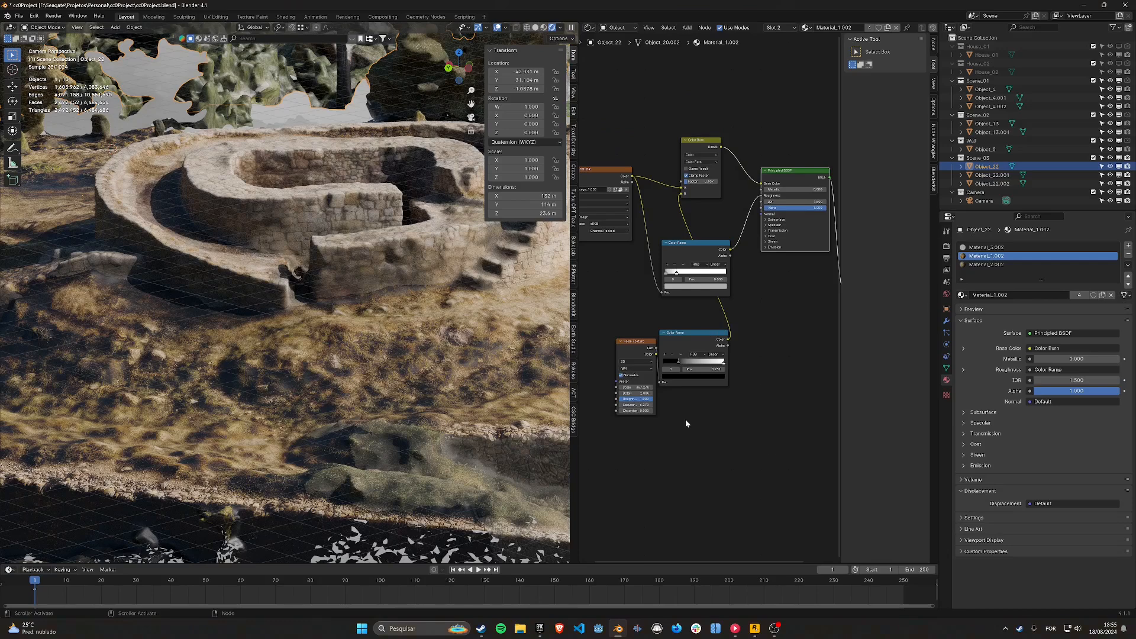
Step: Rearrange the noise, Color Ramp and Color Burn nodes of Material_1.002 and preview each stage through to the Principled BSDF
{"action": "left_click_drag", "start_coordinate": [685, 423], "coordinate": [642, 373]}
{"action": "left_click_drag", "start_coordinate": [686, 349], "coordinate": [599, 285]}
{"action": "left_click_drag", "start_coordinate": [709, 145], "coordinate": [722, 135]}
{"action": "left_click_drag", "start_coordinate": [714, 243], "coordinate": [732, 205]}
{"action": "left_click", "coordinate": [610, 277], "text": "ctrl+shift"}
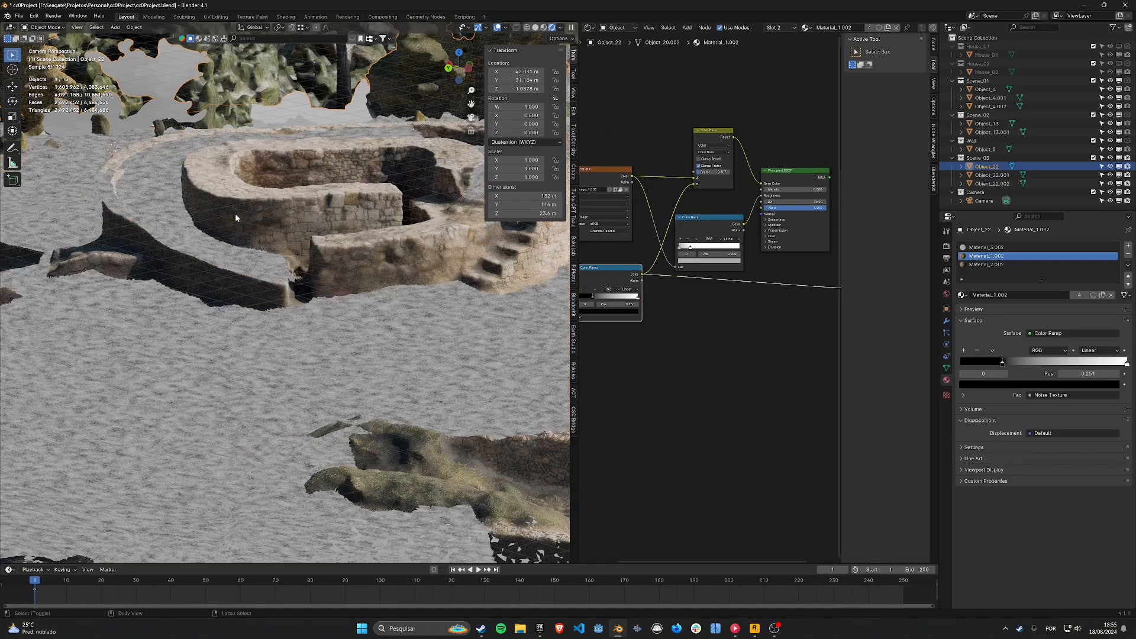
{"action": "left_click", "coordinate": [713, 131], "text": "ctrl+shift"}
{"action": "left_click", "coordinate": [795, 171], "text": "ctrl+shift"}
Step: Add a second Color Ramp in Material_2.002 and drive it with the base colour texture
{"action": "left_click", "coordinate": [987, 265]}
{"action": "left_click", "coordinate": [648, 238], "text": "ctrl+shift"}
{"action": "middle_click_drag", "start_coordinate": [704, 312], "coordinate": [766, 338]}
{"action": "key", "text": "shift+a"}
{"action": "type", "text": "col"}
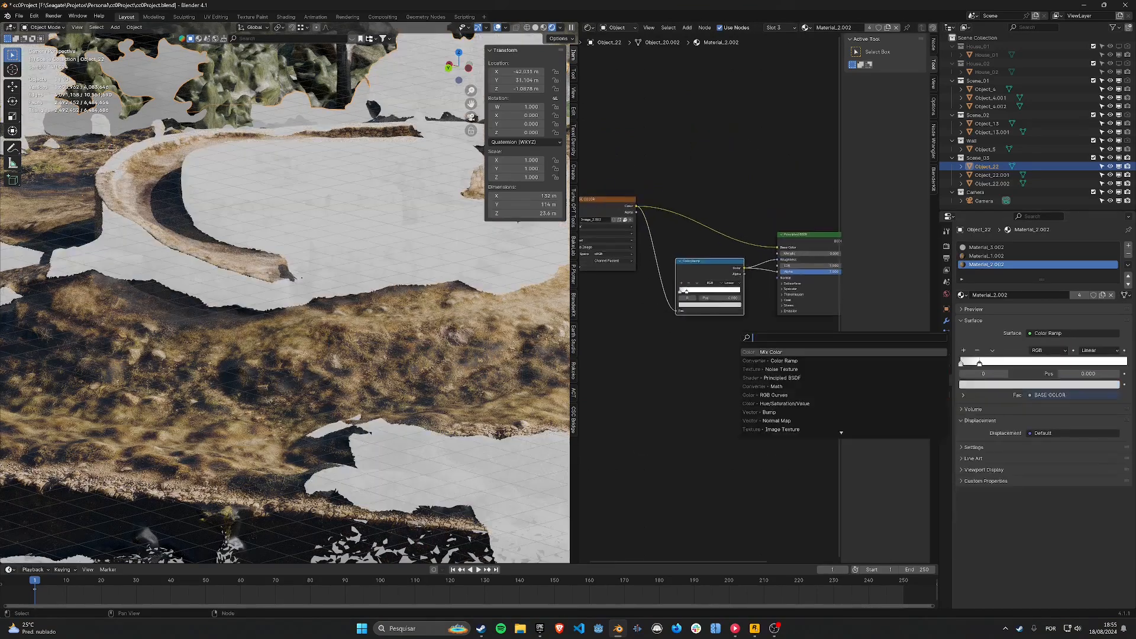
{"action": "key", "text": "Return"}
{"action": "left_click", "coordinate": [661, 336]}
{"action": "left_click", "coordinate": [685, 345], "text": "ctrl+shift"}
{"action": "left_click_drag", "start_coordinate": [636, 206], "coordinate": [719, 406]}
Step: Add a Bump node to Material_2.002, linking the new Color Ramp to its height and its output to the Principled Normal
{"action": "scroll", "coordinate": [685, 346], "scroll_direction": "up", "scroll_amount": 4}
{"action": "key", "text": "shift+a"}
{"action": "type", "text": "bump"}
{"action": "key", "text": "Return"}
{"action": "left_click", "coordinate": [770, 356]}
{"action": "scroll", "coordinate": [710, 379], "scroll_direction": "up", "scroll_amount": 4}
Step: Set the Bump node's strength to 0.409 and distance to 0.570, checking the result on the spiral wall
{"action": "double_click", "coordinate": [710, 406]}
{"action": "type", "text": "0.1"}
{"action": "key", "text": "Return"}
{"action": "scroll", "coordinate": [464, 302], "scroll_direction": "down", "scroll_amount": 8}
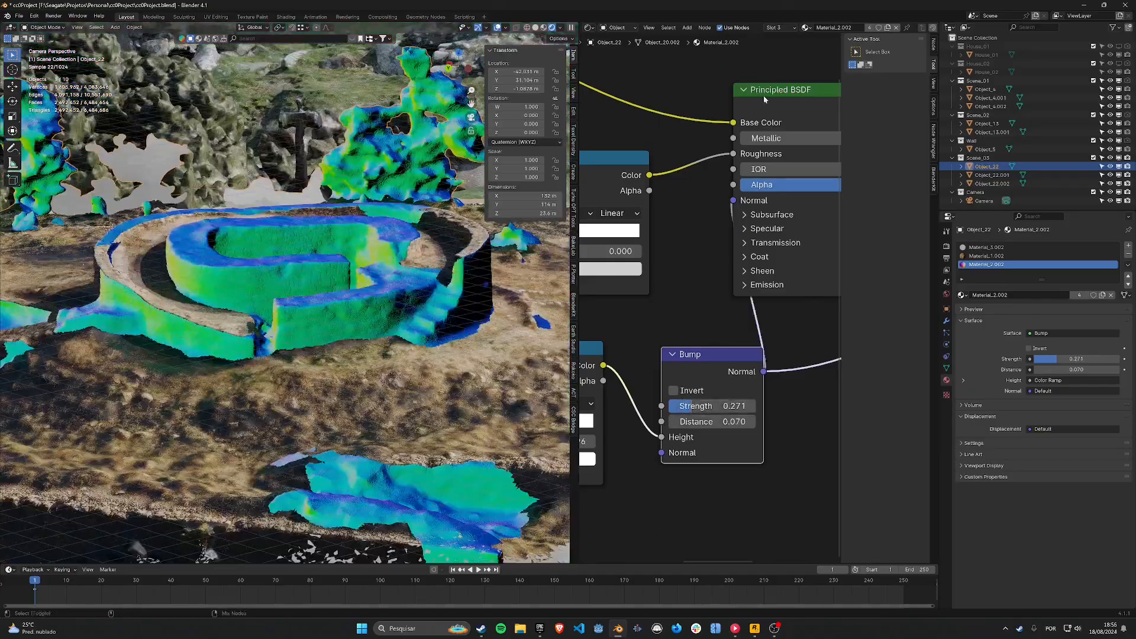
{"action": "left_click", "coordinate": [764, 99], "text": "ctrl+shift"}
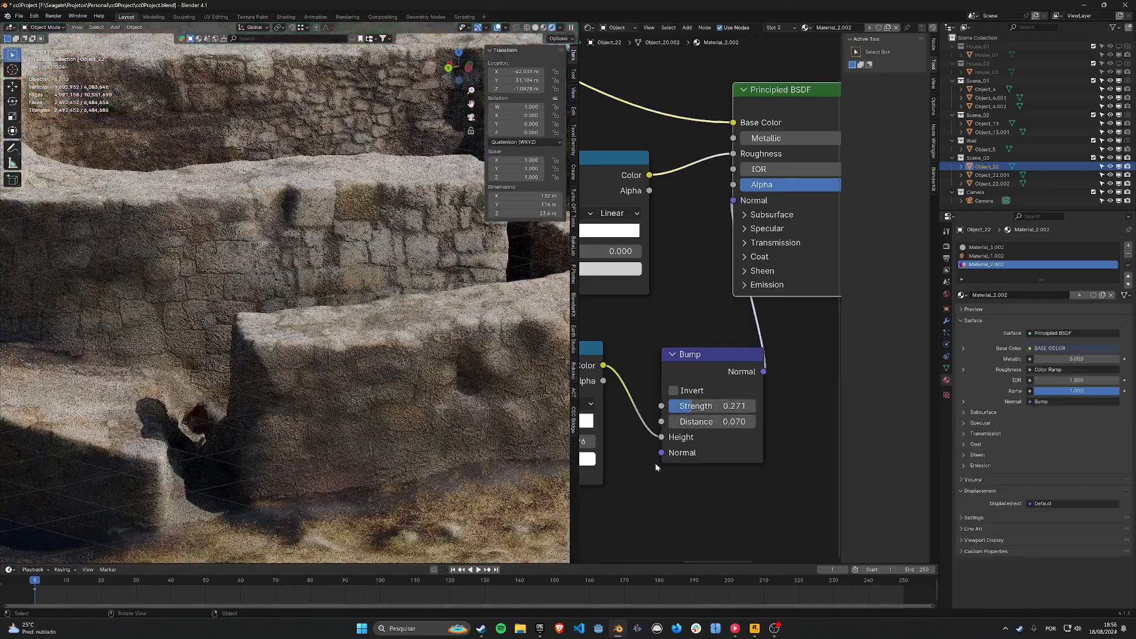
{"action": "left_click_drag", "start_coordinate": [717, 422], "coordinate": [725, 422]}
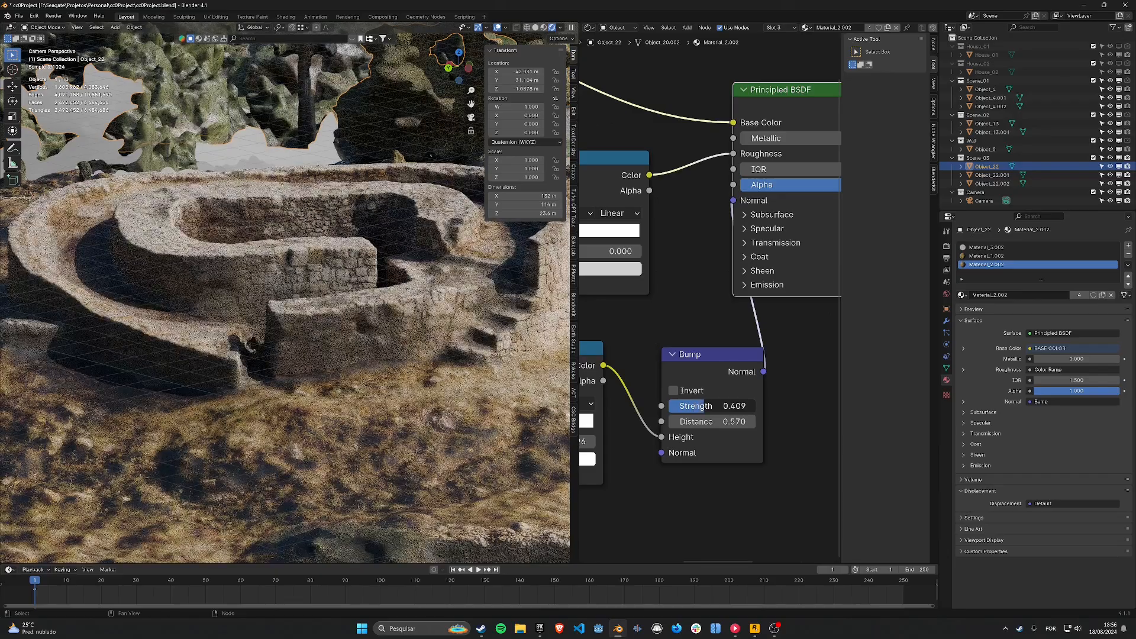
Step: Copy Material_2.002's bump Color Ramp and Bump nodes into Material_1.002 and Material_3.002, wiring the bump to Material_3.002's Normal input
{"action": "scroll", "coordinate": [456, 368], "scroll_direction": "down", "scroll_amount": 3}
{"action": "middle_click_drag", "start_coordinate": [651, 355], "coordinate": [790, 313]}
{"action": "left_click", "coordinate": [616, 314]}
{"action": "left_click", "coordinate": [818, 307], "text": "shift"}
{"action": "key", "text": "ctrl+c"}
{"action": "left_click", "coordinate": [987, 256]}
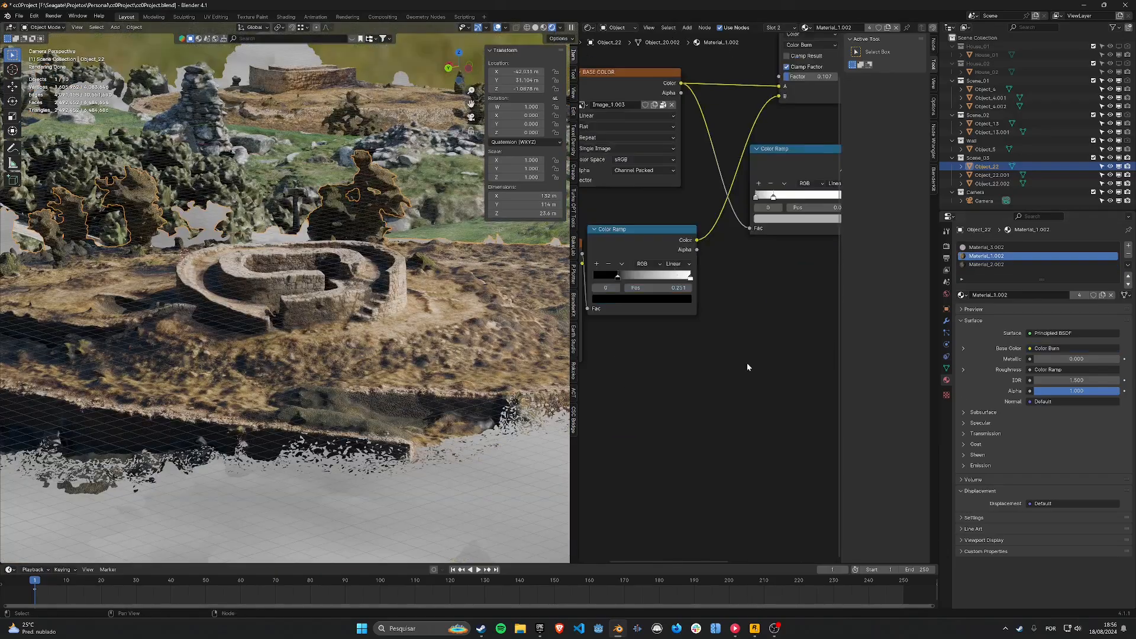
{"action": "scroll", "coordinate": [746, 363], "scroll_direction": "down", "scroll_amount": 5}
{"action": "key", "text": "ctrl+v"}
{"action": "middle_click_drag", "start_coordinate": [585, 241], "coordinate": [704, 255]}
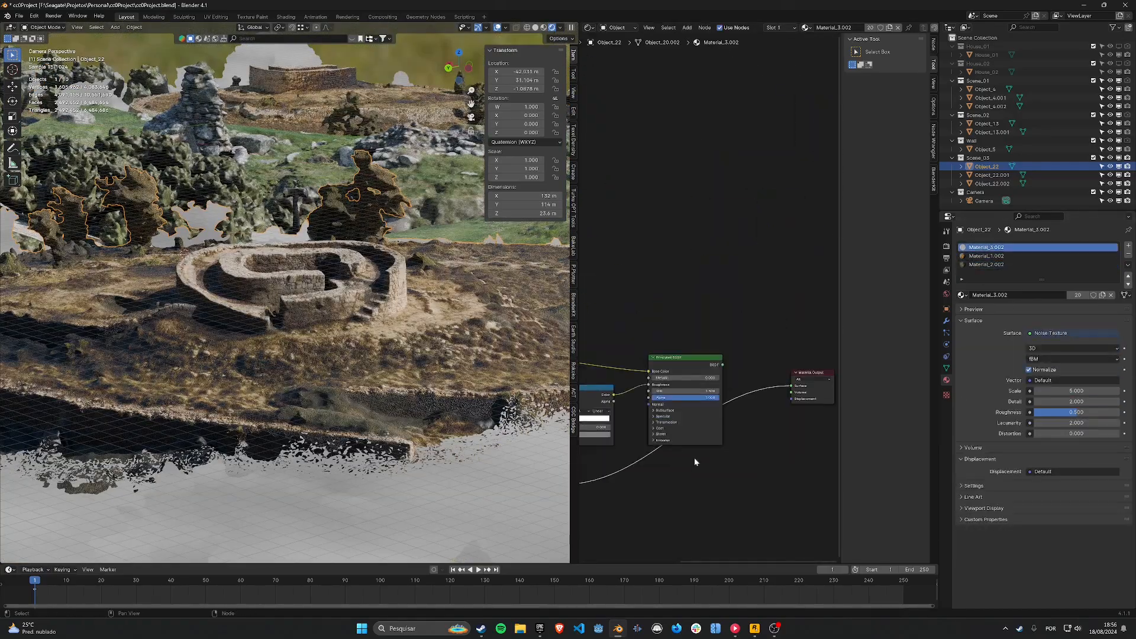
{"action": "scroll", "coordinate": [801, 274], "scroll_direction": "down", "scroll_amount": 1}
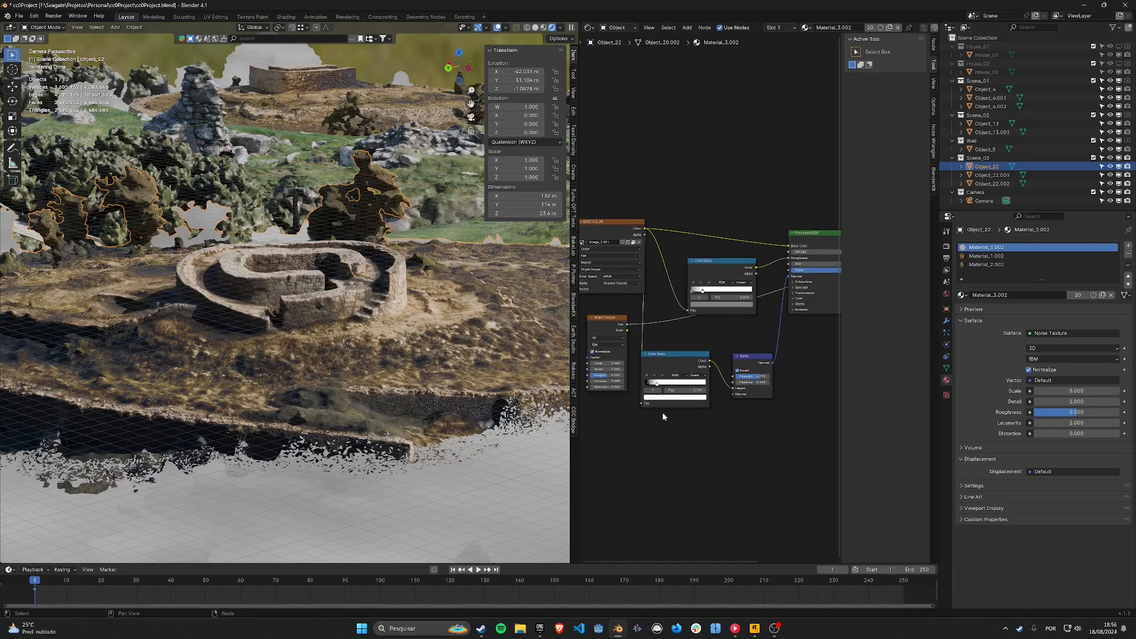
Step: Copy the Noise Texture, Color Ramp and Color Burn nodes from Material_1.002 into Material_3.002
{"action": "scroll", "coordinate": [444, 482], "scroll_direction": "down", "scroll_amount": 5}
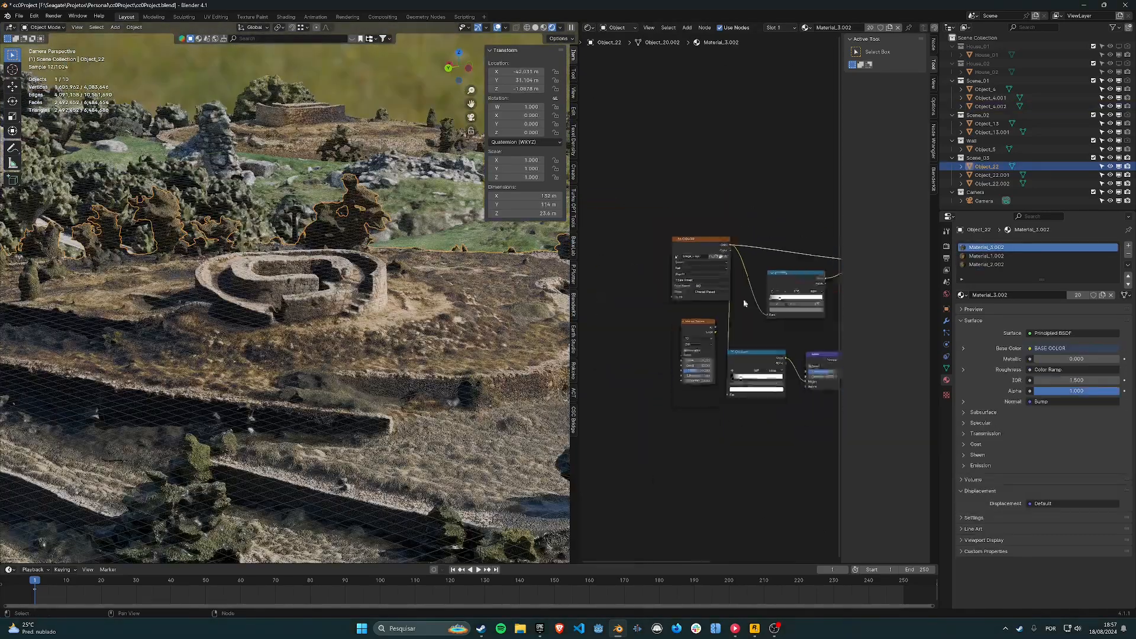
{"action": "left_click", "coordinate": [1016, 256]}
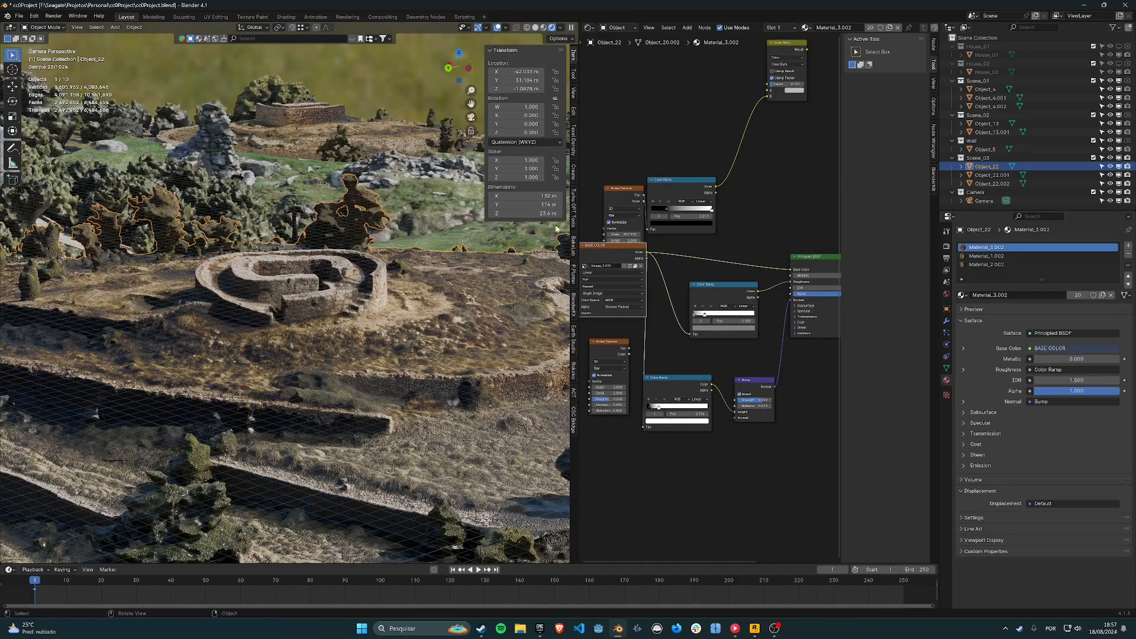
{"action": "scroll", "coordinate": [747, 79], "scroll_direction": "up", "scroll_amount": 4}
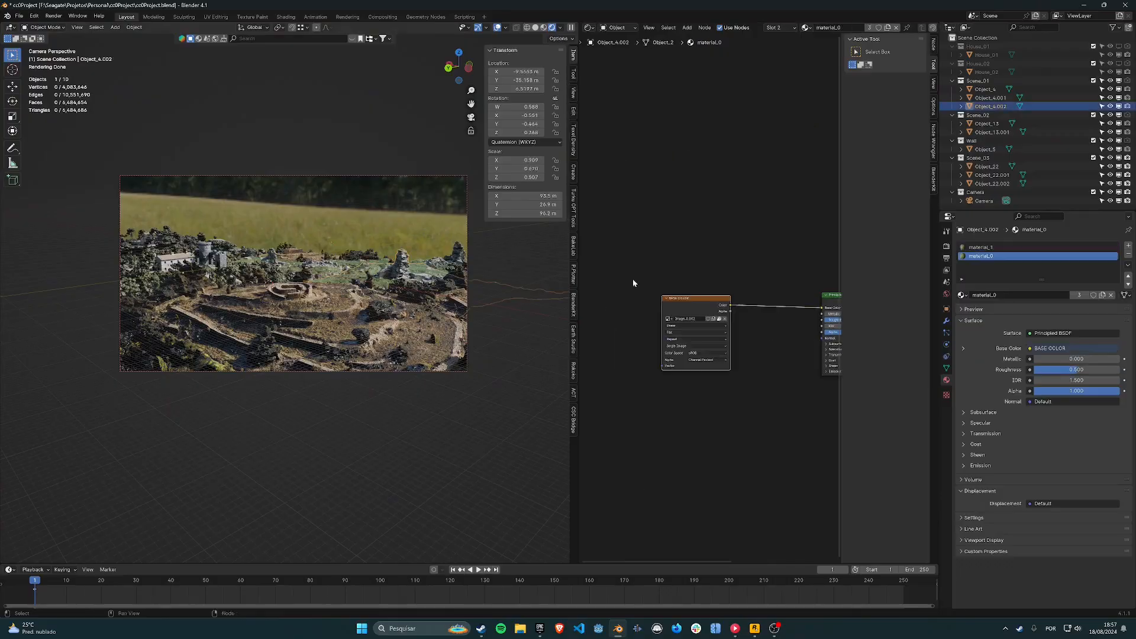
Step: Add Hue/Saturation/Value nodes to the Scene_01 terrain's material_0 and material_1, setting hue to 0.440 and 0.380 and reducing saturation
{"action": "left_click_drag", "start_coordinate": [652, 295], "coordinate": [705, 264]}
{"action": "type", "text": "Satu"}
{"action": "key", "text": "Return"}
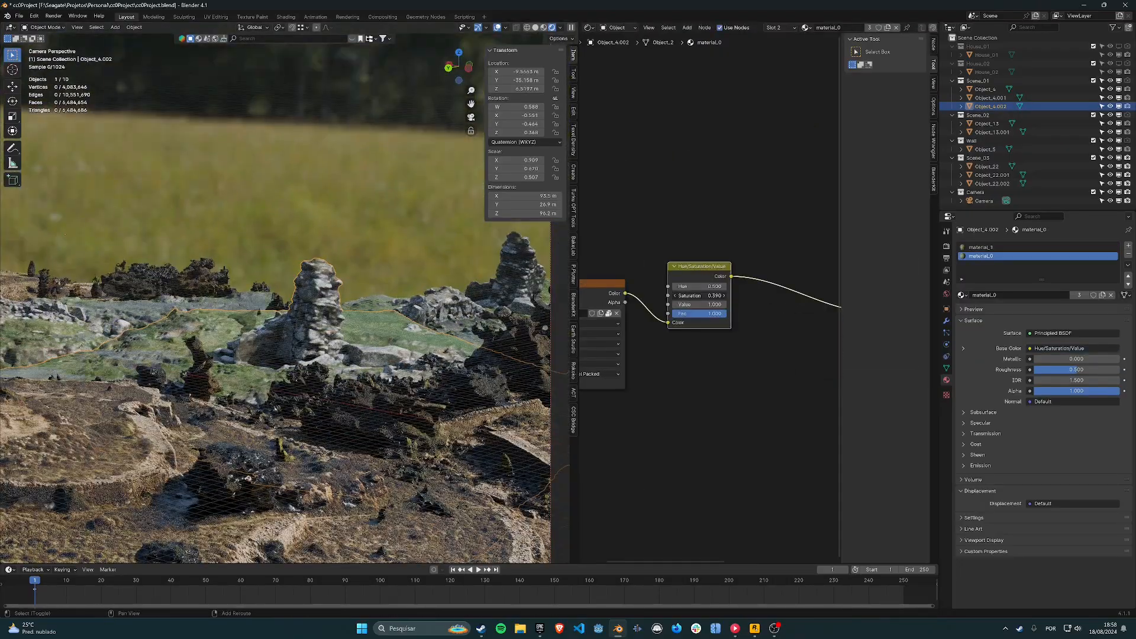
{"action": "mouse_move", "coordinate": [699, 295]}
{"action": "left_mouse_down"}
{"action": "mouse_move", "coordinate": [725, 295]}
{"action": "mouse_move", "coordinate": [693, 287]}
{"action": "left_mouse_up"}
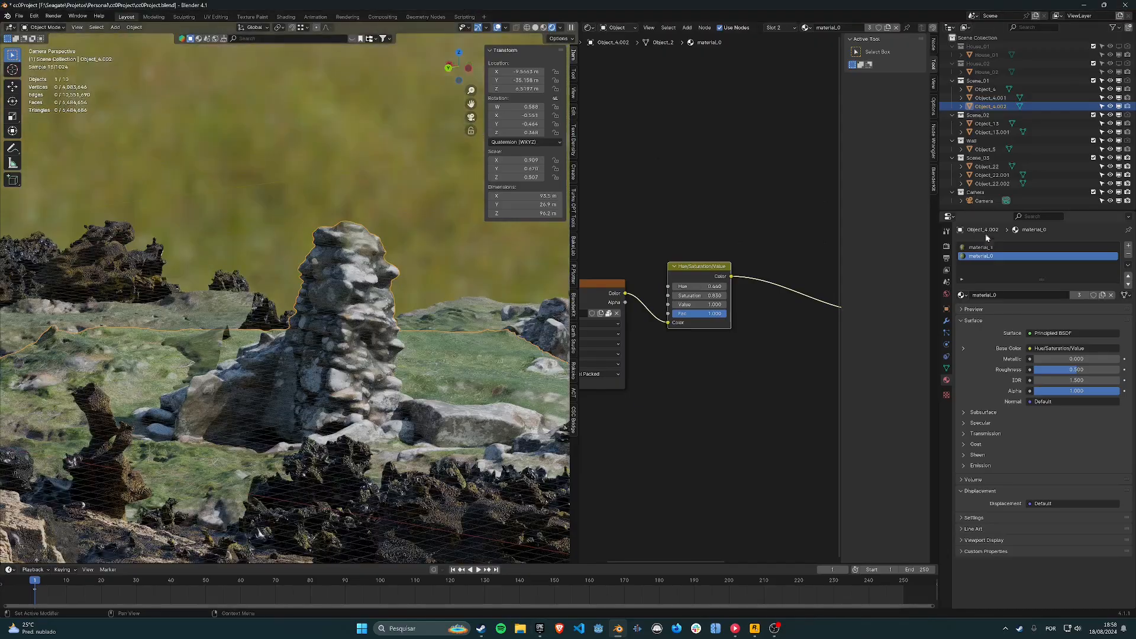
{"action": "left_click", "coordinate": [980, 247]}
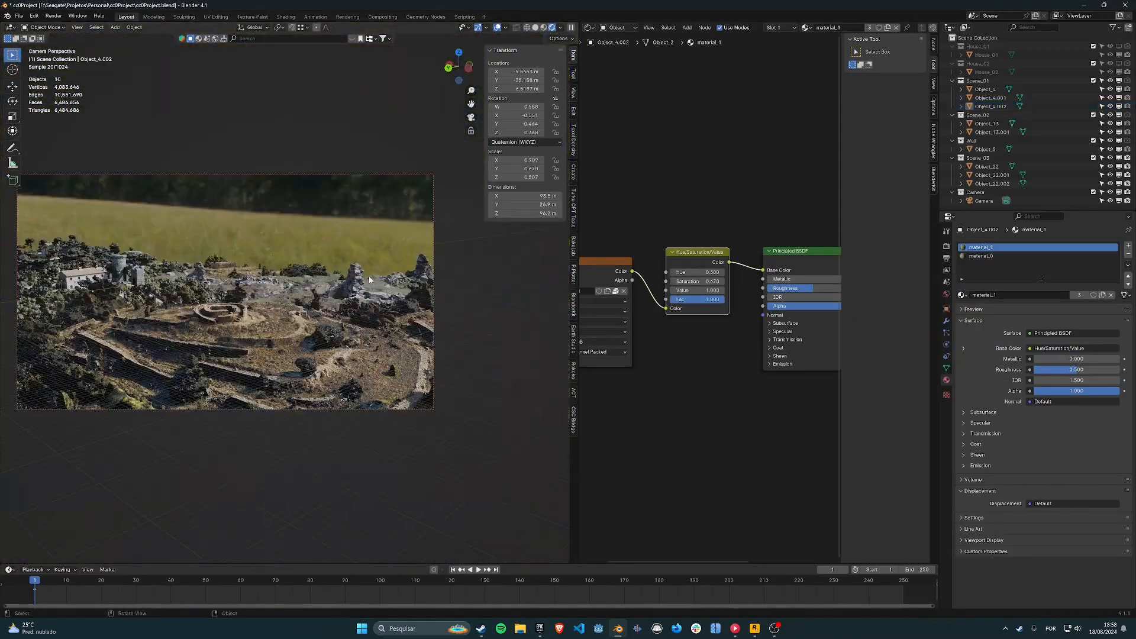
Step: Enable depth of field on the camera and set Object_22 as its focus object
{"action": "left_click", "coordinate": [235, 238]}
{"action": "left_click", "coordinate": [344, 174]}
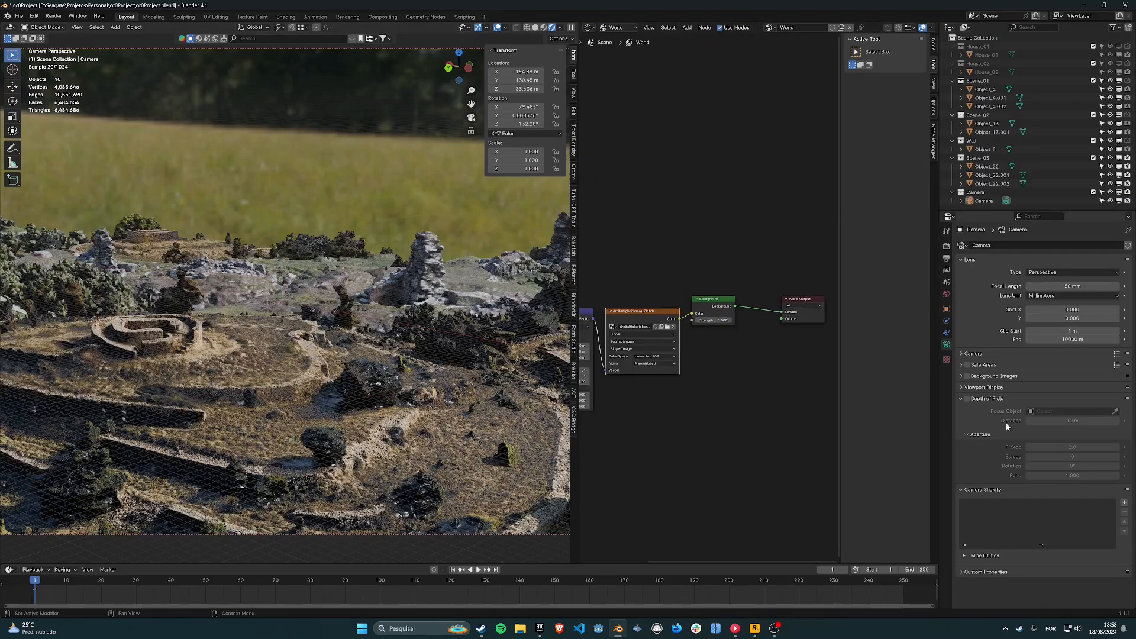
{"action": "left_click", "coordinate": [967, 398]}
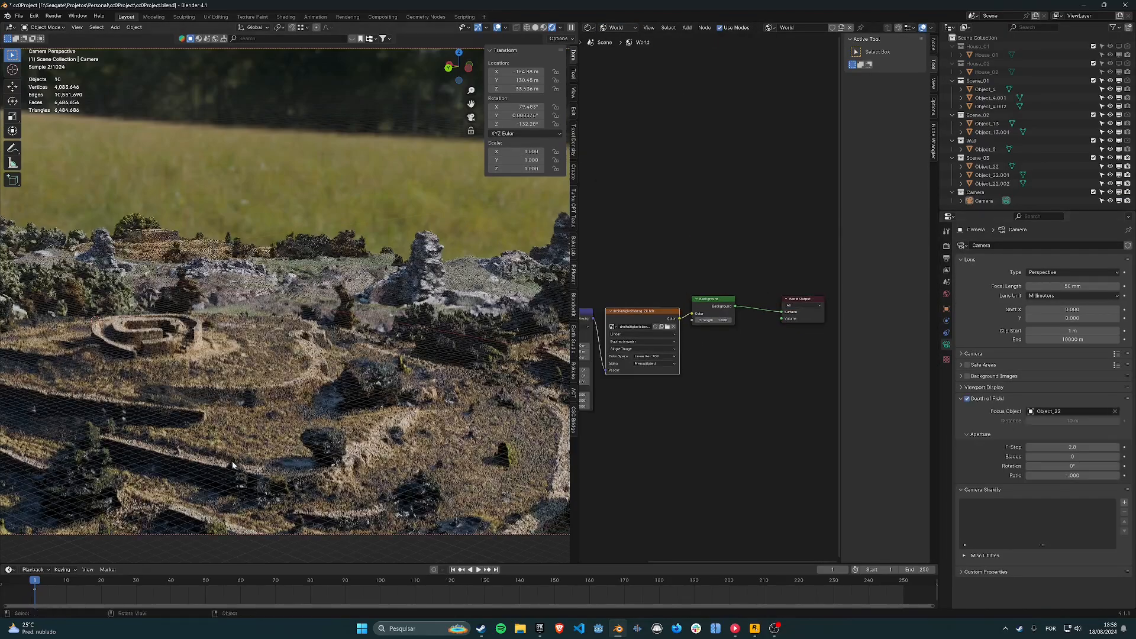
Step: Move the gate wall Object_5 horizontally onto the ground near the spiral wall
{"action": "left_click", "coordinate": [141, 234]}
{"action": "key", "text": "g"}
{"action": "key", "text": "shift+z"}
{"action": "left_click", "coordinate": [355, 367]}
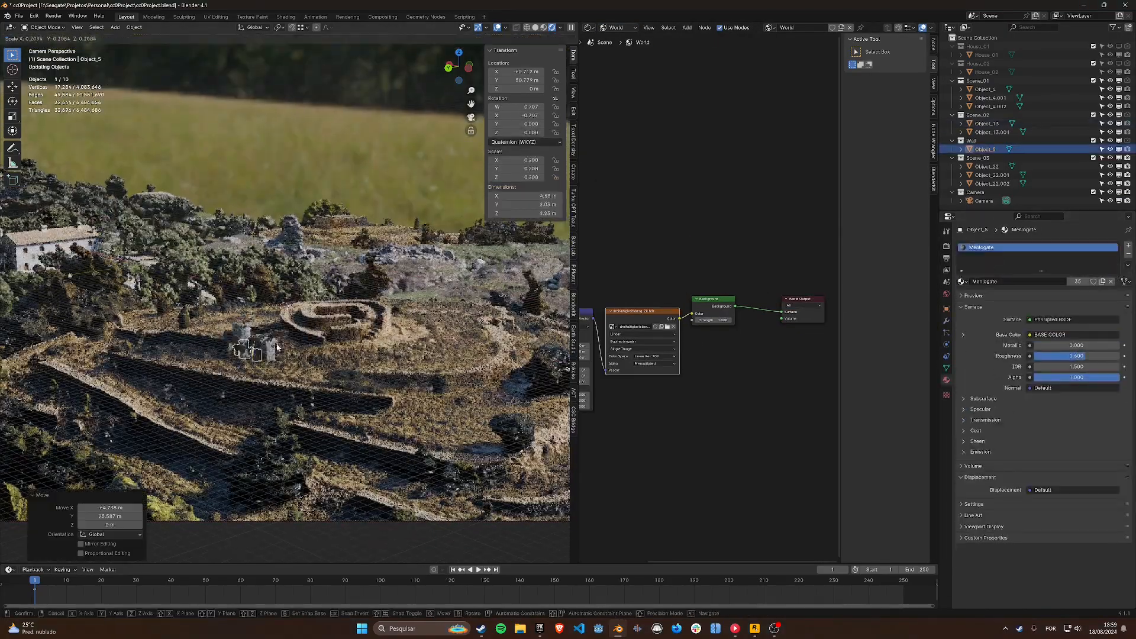
Step: Scale the gate wall, rotate it about Z, and adjust its height to sit on the ground before the spiral wall
{"action": "key", "text": "g"}
{"action": "key", "text": "z"}
{"action": "left_click", "coordinate": [354, 413]}
{"action": "key", "text": "s"}
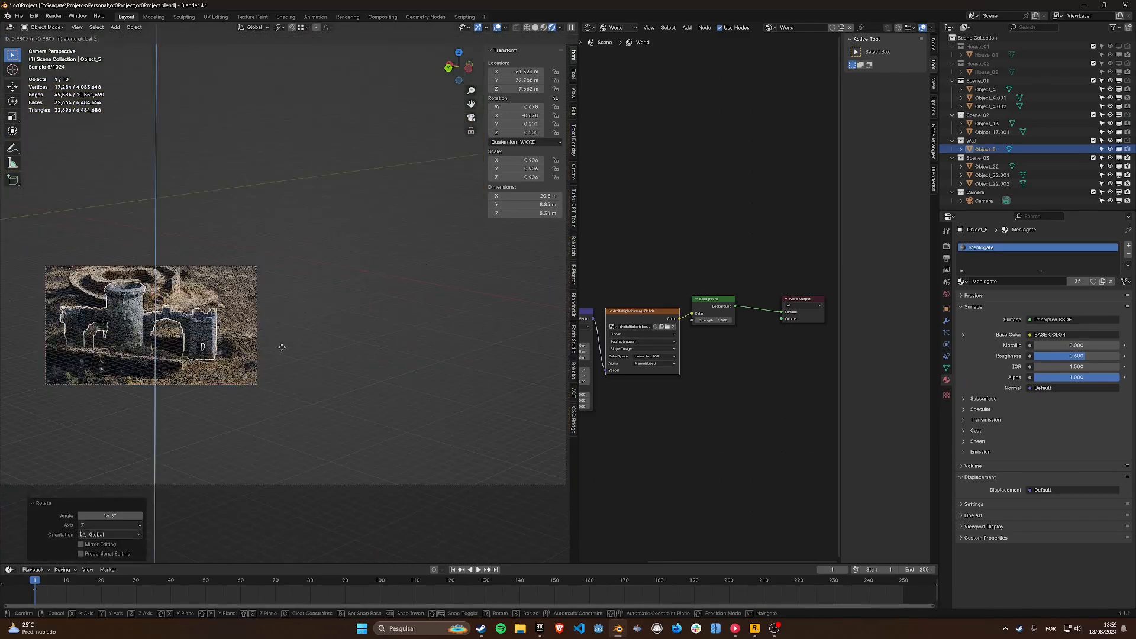
{"action": "left_click", "coordinate": [224, 391]}
Step: Clear the render region and check the gate wall's placement in the full camera view
{"action": "scroll", "coordinate": [223, 391], "scroll_direction": "down", "scroll_amount": 3}
{"action": "key", "text": "ctrl+alt+b"}
{"action": "scroll", "coordinate": [314, 415], "scroll_direction": "down", "scroll_amount": 2}
{"action": "middle_click_drag", "start_coordinate": [313, 473], "coordinate": [401, 466], "text": "shift"}
{"action": "left_click", "coordinate": [402, 466]}
{"action": "left_click", "coordinate": [315, 301]}
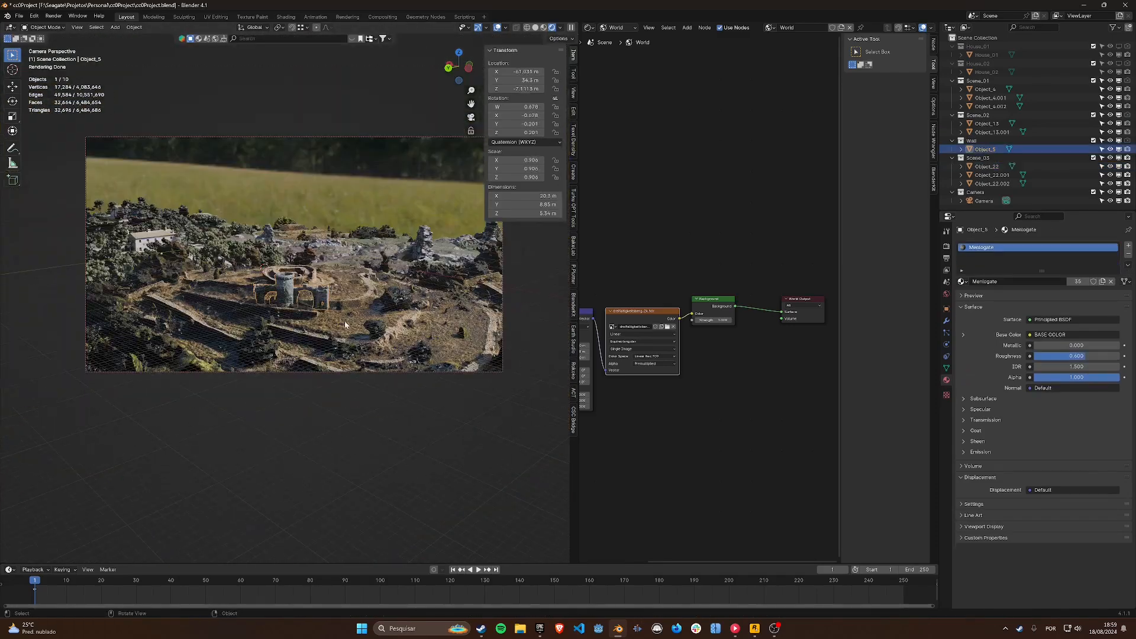
Step: Bring the gate wall Object_5 horizontally into the foreground, scale it down, and adjust its height on the ground
{"action": "key", "text": "g"}
{"action": "key", "text": "shift+z"}
{"action": "left_click", "coordinate": [451, 374]}
{"action": "key", "text": "s"}
{"action": "left_click", "coordinate": [402, 366]}
{"action": "key", "text": "g"}
{"action": "key", "text": "z"}
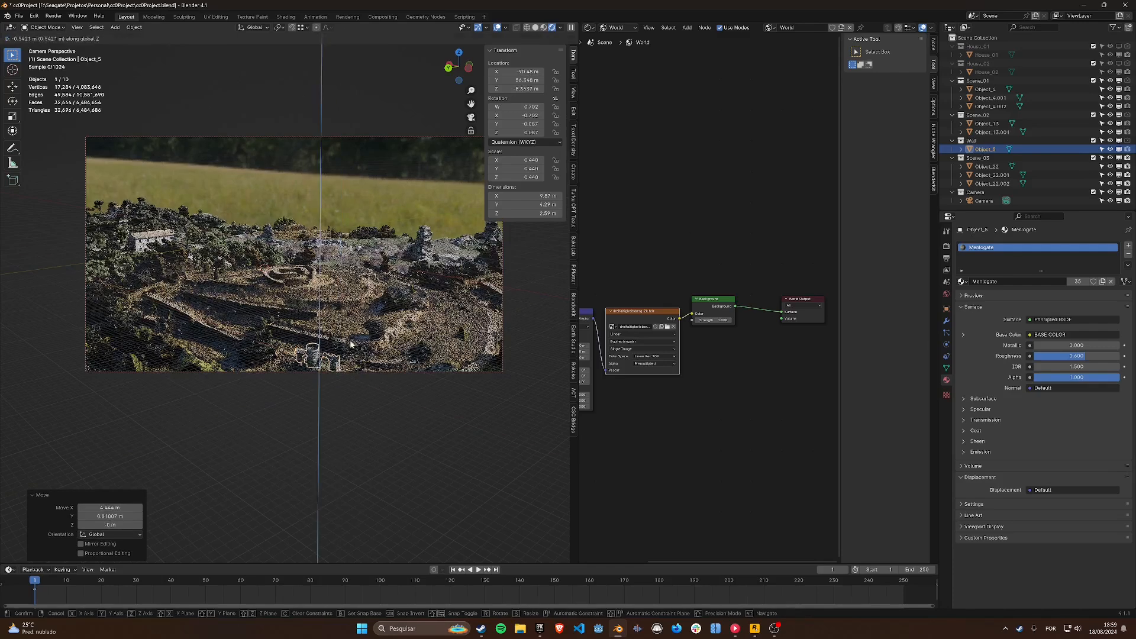
{"action": "left_click", "coordinate": [351, 344]}
Step: Try an enlarged duplicate of the tree-covered Object_13 scan moved horizontally across the background, and delete it
{"action": "left_click", "coordinate": [315, 145]}
{"action": "scroll", "coordinate": [130, 185], "scroll_direction": "down", "scroll_amount": 2}
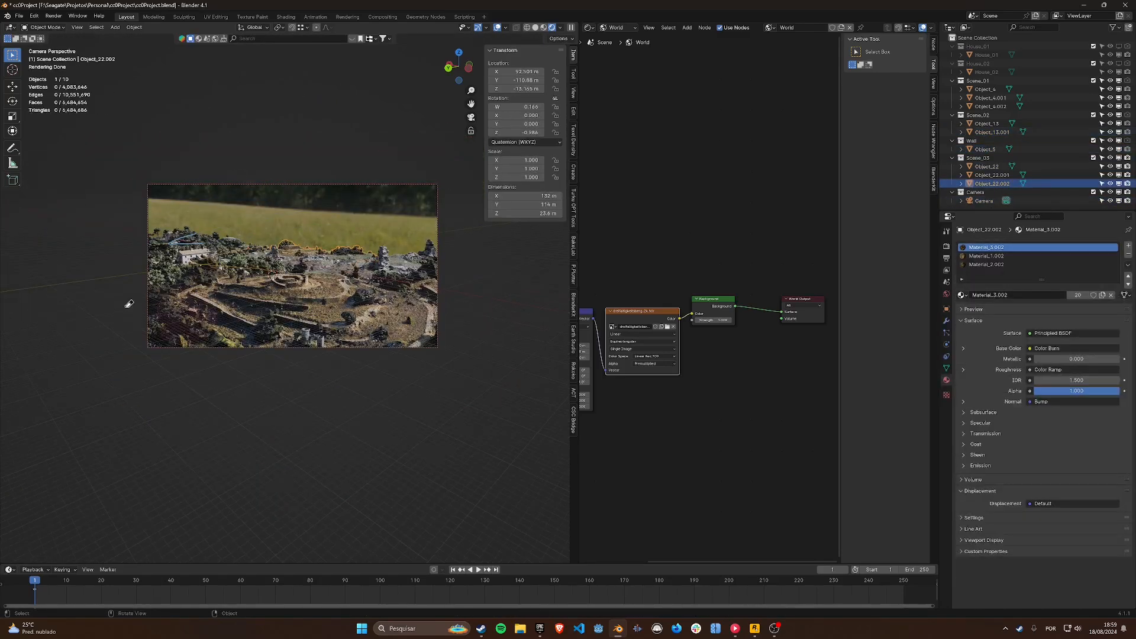
{"action": "scroll", "coordinate": [129, 304], "scroll_direction": "up", "scroll_amount": 2}
{"action": "left_click", "coordinate": [183, 244]}
{"action": "left_click", "coordinate": [178, 237]}
{"action": "key", "text": "shift+d"}
{"action": "key", "text": "s"}
{"action": "left_click", "coordinate": [249, 189]}
{"action": "key", "text": "g"}
{"action": "key", "text": "shift+z"}
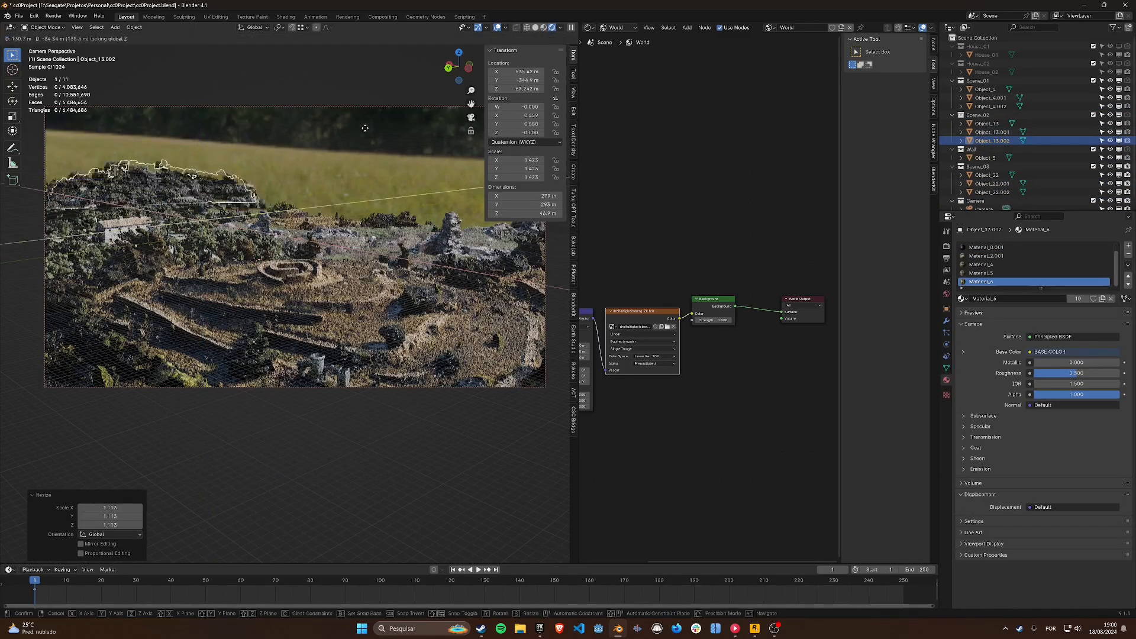
{"action": "left_click", "coordinate": [365, 128]}
{"action": "scroll", "coordinate": [271, 225], "scroll_direction": "down", "scroll_amount": 2}
{"action": "key", "text": "Delete"}
Step: Create a linked duplicate of the Object_4 terrain and place it by moving it horizontally
{"action": "left_click", "coordinate": [367, 261]}
{"action": "key", "text": "alt+d"}
{"action": "key", "text": "shift+z"}
{"action": "left_click", "coordinate": [368, 276]}
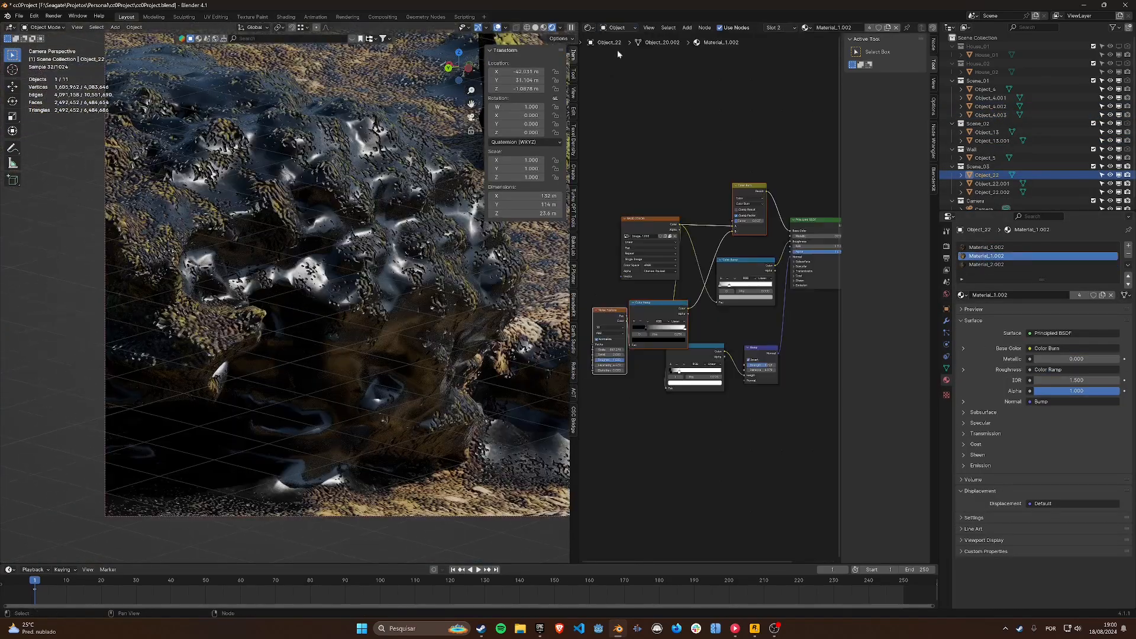
Step: In Object_22's Material_3.002, adjust the Color Ramp feeding Roughness to a lighter grey range
{"action": "key", "text": "g"}
{"action": "left_click", "coordinate": [987, 247]}
{"action": "scroll", "coordinate": [655, 297], "scroll_direction": "down", "scroll_amount": 3}
{"action": "middle_click_drag", "start_coordinate": [654, 296], "coordinate": [741, 276]}
{"action": "left_click", "coordinate": [708, 304]}
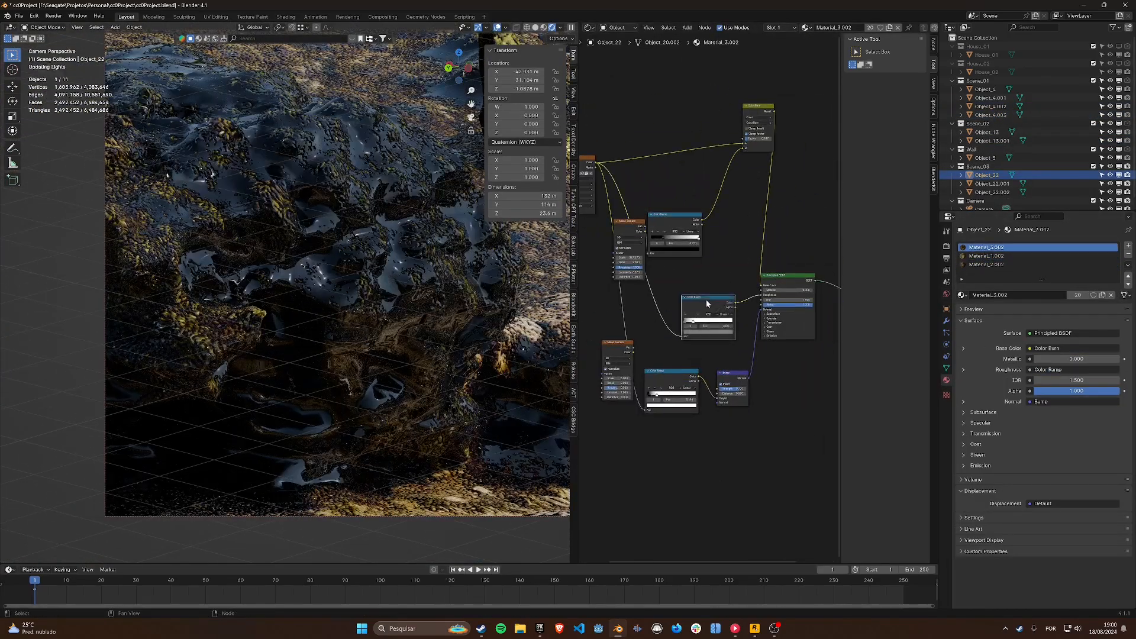
{"action": "scroll", "coordinate": [709, 303], "scroll_direction": "up", "scroll_amount": 6}
{"action": "left_click_drag", "start_coordinate": [686, 345], "coordinate": [726, 345]}
{"action": "left_click", "coordinate": [707, 360]}
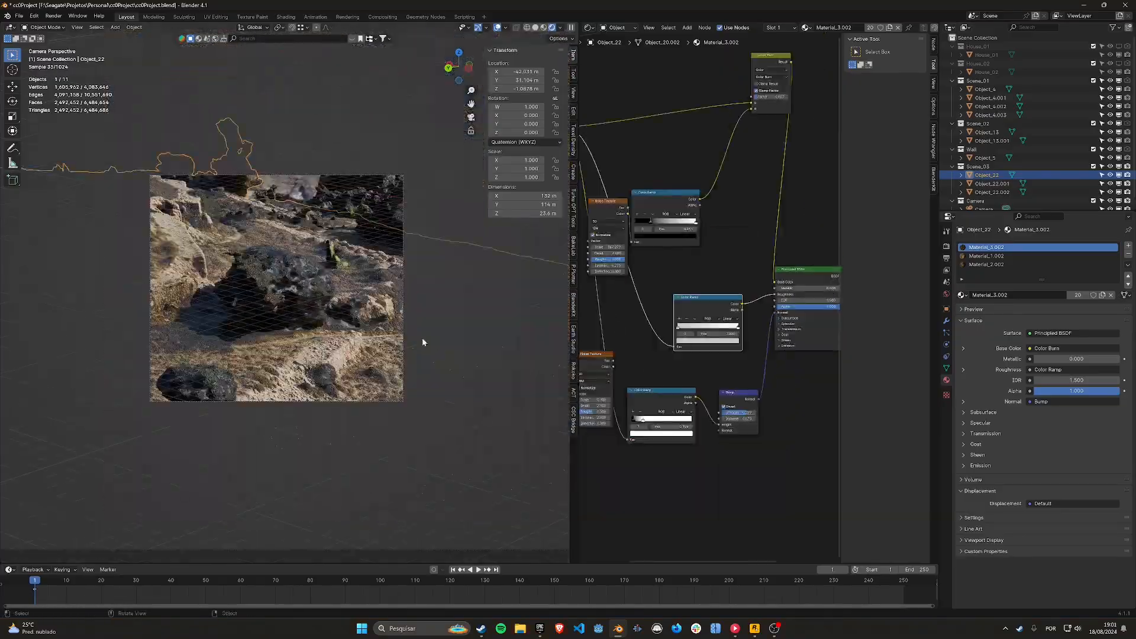
Step: Compare the rock surface with the Color Burn mix node muted and unmuted
{"action": "scroll", "coordinate": [705, 100], "scroll_direction": "up", "scroll_amount": 8}
{"action": "left_click", "coordinate": [703, 98]}
{"action": "scroll", "coordinate": [254, 320], "scroll_direction": "up", "scroll_amount": 8}
{"action": "left_click", "coordinate": [754, 154]}
{"action": "scroll", "coordinate": [754, 154], "scroll_direction": "down", "scroll_amount": 5}
{"action": "key", "text": "m"}
{"action": "key", "text": "m"}
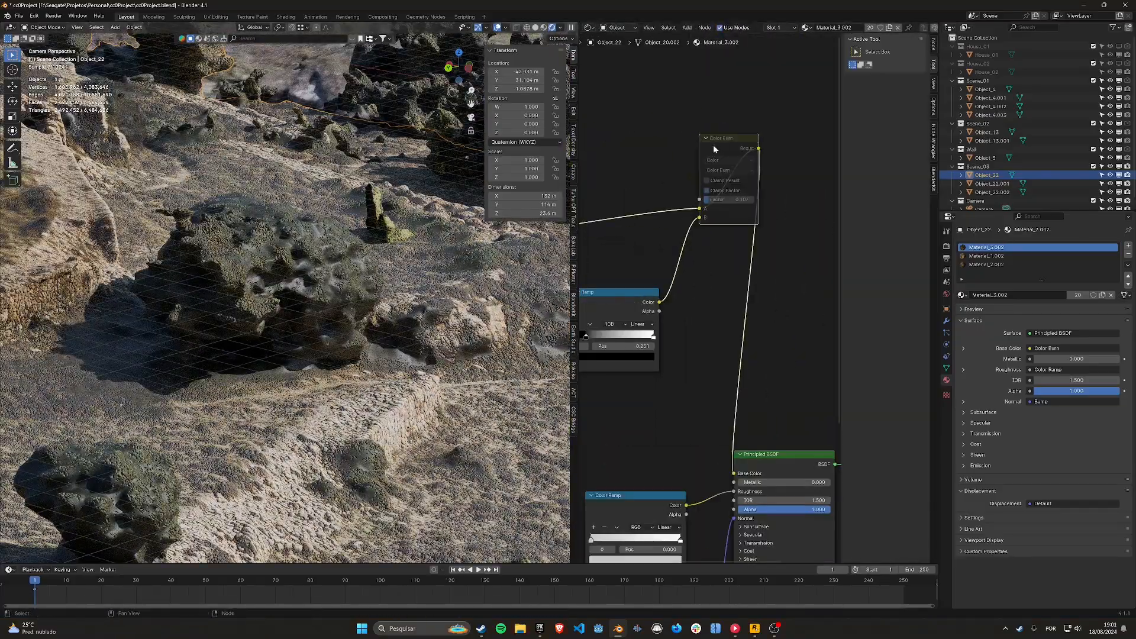
Step: Preview the Color Ramp feeding the Color Burn mix, shift its white stop toward the dark end, and return to the full shader
{"action": "left_click", "coordinate": [672, 290], "text": "ctrl+shift"}
{"action": "left_click_drag", "start_coordinate": [658, 308], "coordinate": [636, 308]}
{"action": "left_click", "coordinate": [797, 113], "text": "ctrl+shift"}
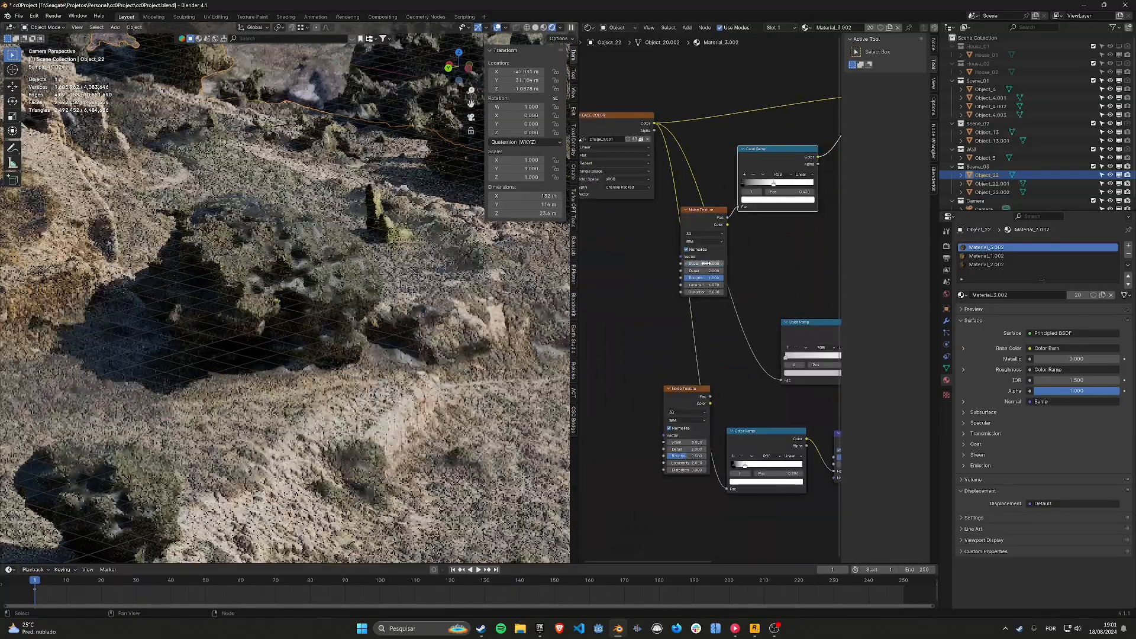
Step: Switch to the browser and open the Velbastaður, Faroe Islands model from the Sketchfab CC0 landscape results
{"action": "scroll", "coordinate": [375, 416], "scroll_direction": "down", "scroll_amount": 10}
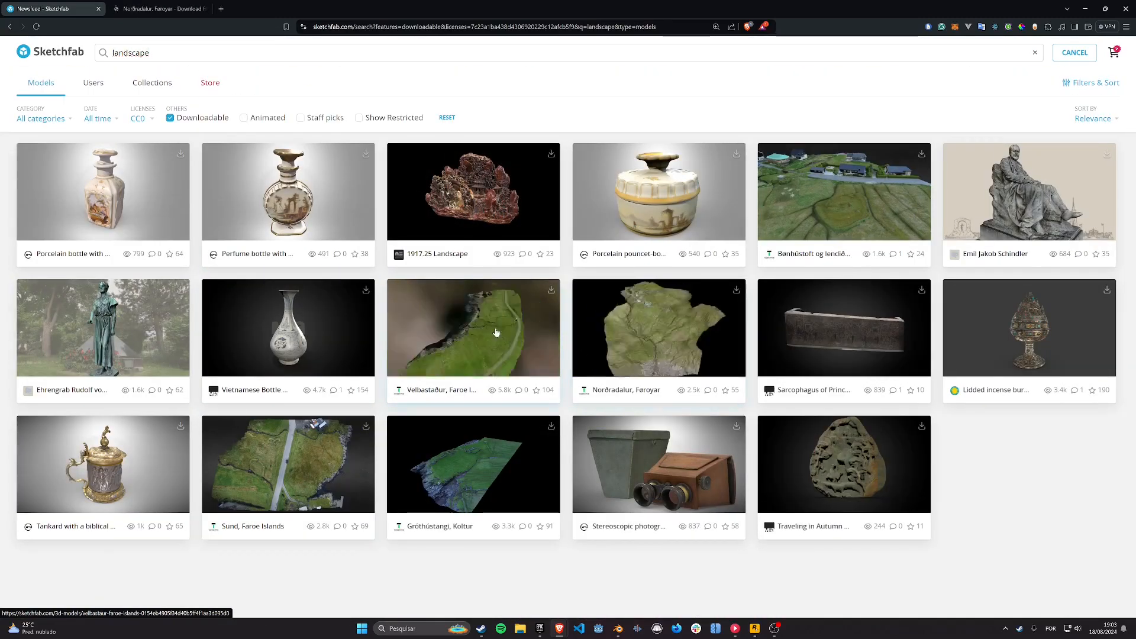
{"action": "middle_click", "coordinate": [496, 333]}
{"action": "key", "text": "ctrl+Tab"}
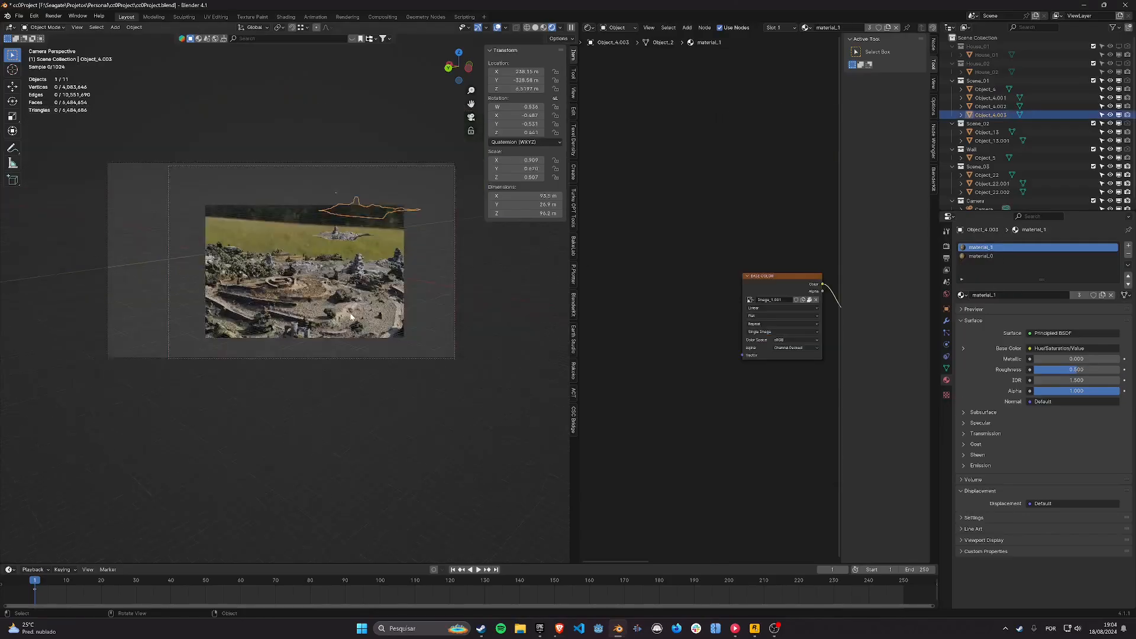
{"action": "scroll", "coordinate": [350, 317], "scroll_direction": "up", "scroll_amount": 9}
{"action": "scroll", "coordinate": [361, 271], "scroll_direction": "down", "scroll_amount": 12}
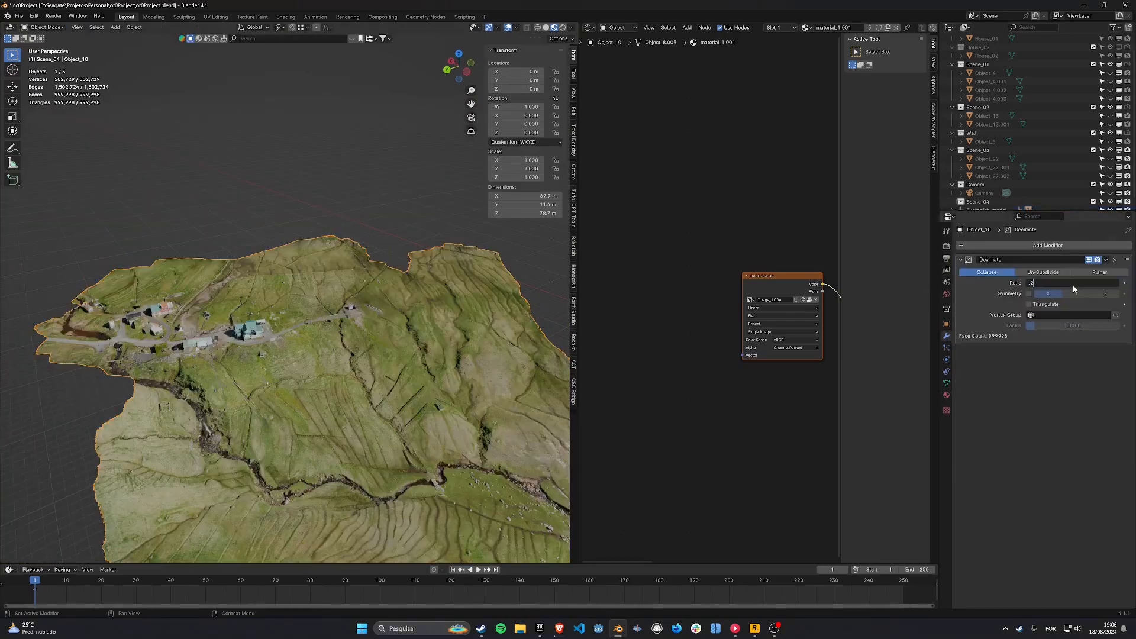
Step: Convert the Object_10 landscape's 0.2-ratio Decimate result to a real mesh with Visual Geometry to Mesh
{"action": "scroll", "coordinate": [400, 258], "scroll_direction": "up", "scroll_amount": 4}
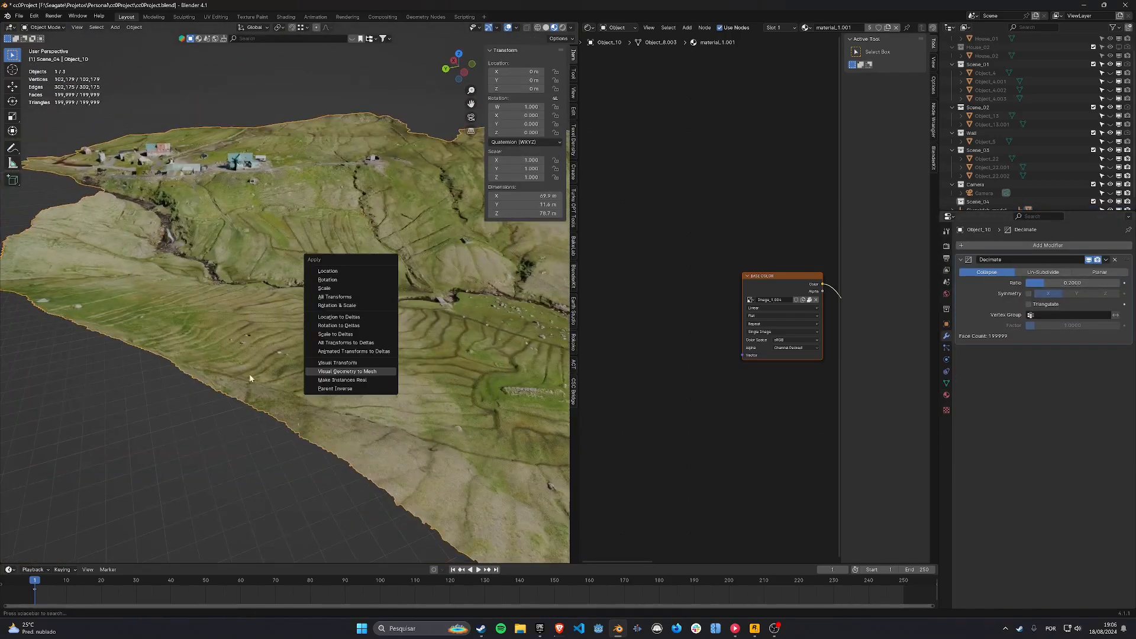
{"action": "left_click", "coordinate": [349, 372]}
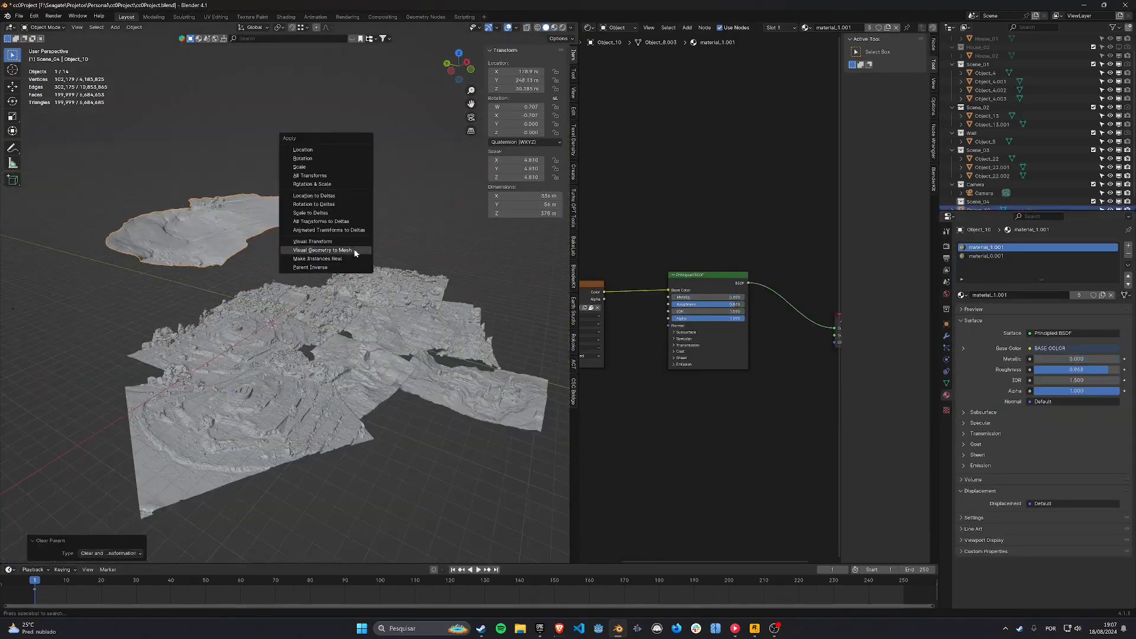
{"action": "left_click", "coordinate": [971, 202]}
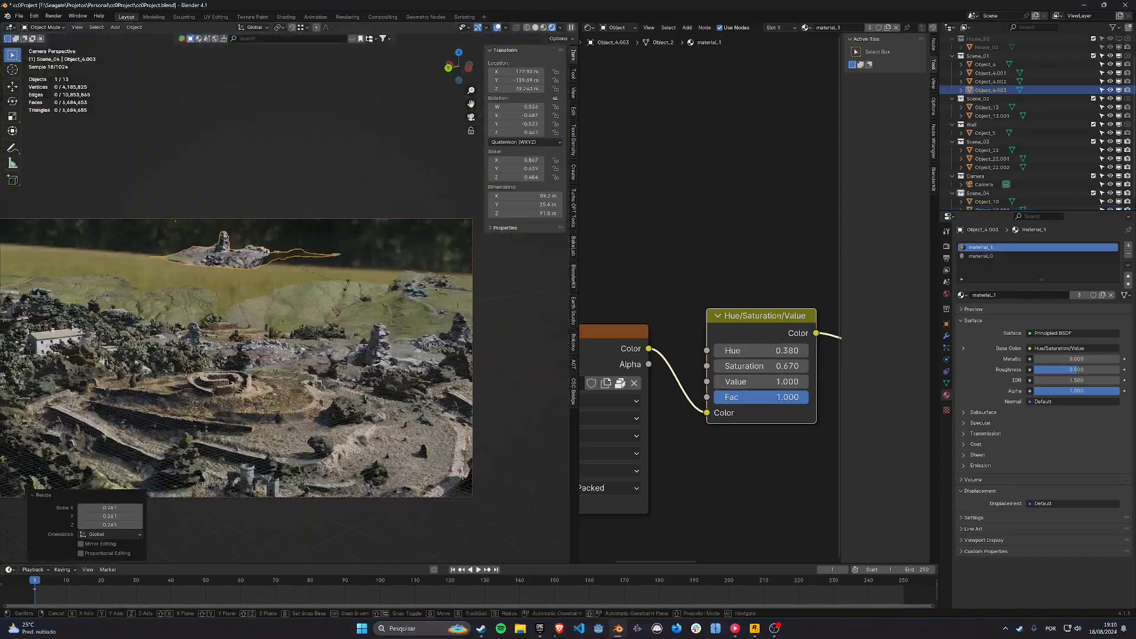
Step: Transform the distant terrain duplicate Object_4.003 behind the green hills in the camera view
{"action": "scroll", "coordinate": [538, 386], "scroll_direction": "down", "scroll_amount": 3}
{"action": "scroll", "coordinate": [269, 394], "scroll_direction": "up", "scroll_amount": 1}
{"action": "left_click", "coordinate": [269, 394]}
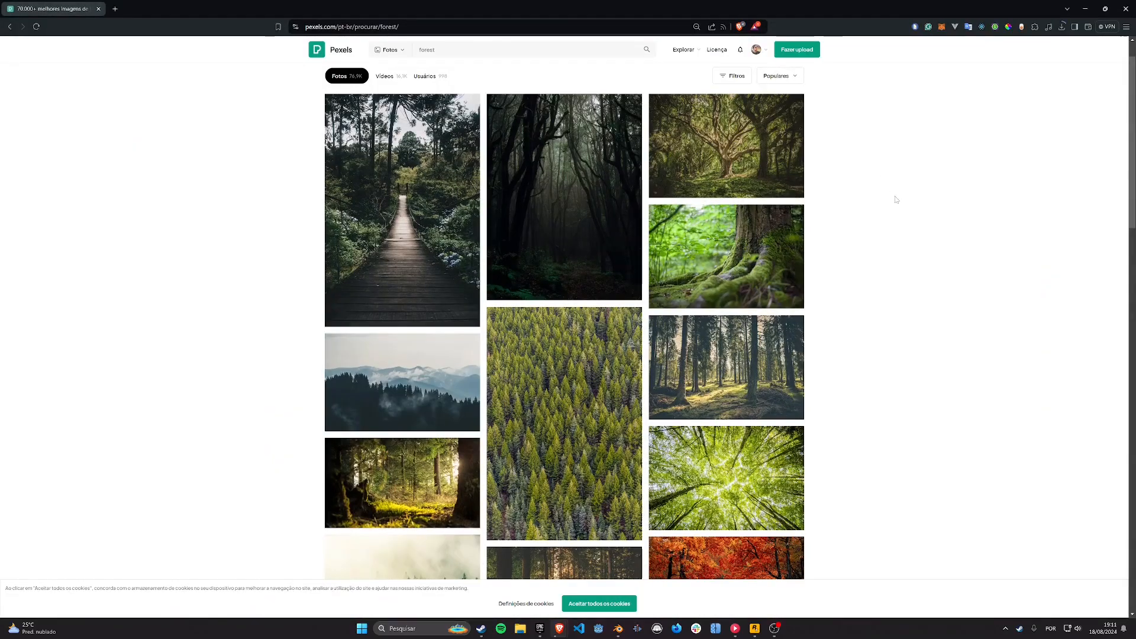
Step: Browse the Pexels forest photos and open the image of fir trees covered in white mist
{"action": "scroll", "coordinate": [359, 162], "scroll_direction": "down", "scroll_amount": 6}
{"action": "scroll", "coordinate": [562, 331], "scroll_direction": "up", "scroll_amount": 5}
{"action": "scroll", "coordinate": [726, 332], "scroll_direction": "down", "scroll_amount": 7}
{"action": "scroll", "coordinate": [555, 353], "scroll_direction": "down", "scroll_amount": 8}
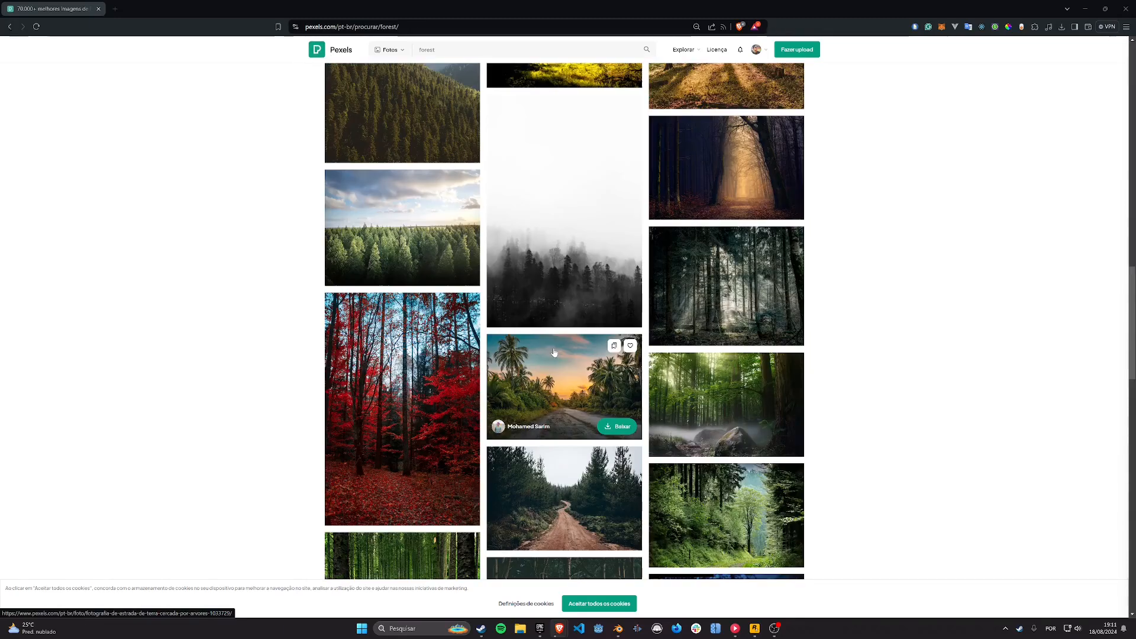
{"action": "scroll", "coordinate": [442, 363], "scroll_direction": "down", "scroll_amount": 8}
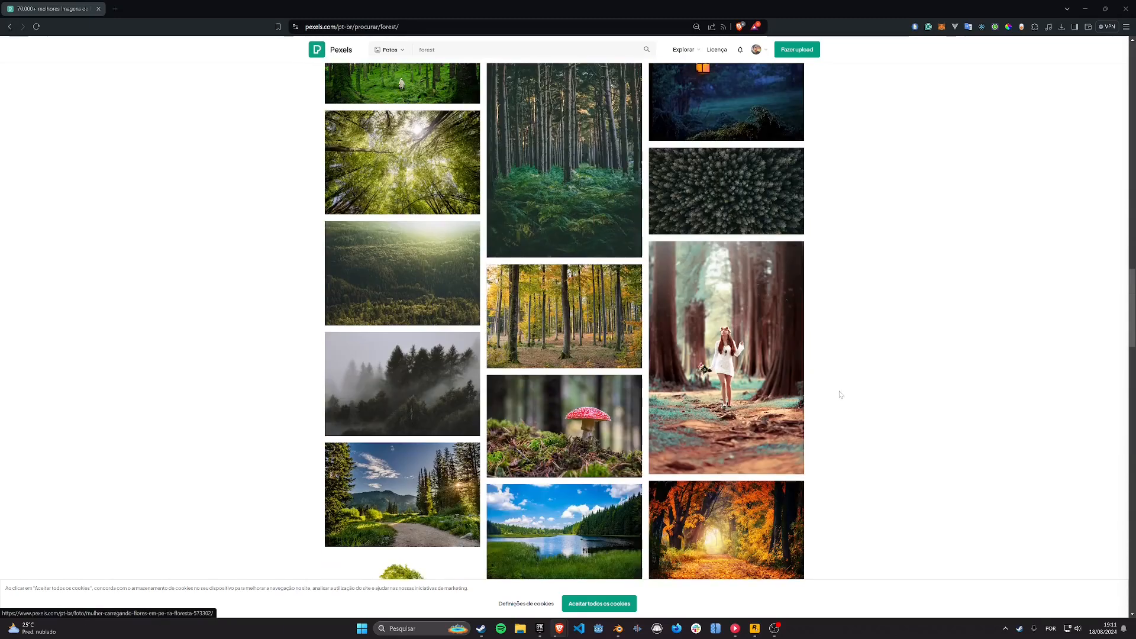
{"action": "middle_click_drag", "start_coordinate": [934, 478], "coordinate": [397, 321]}
{"action": "left_click", "coordinate": [403, 497]}
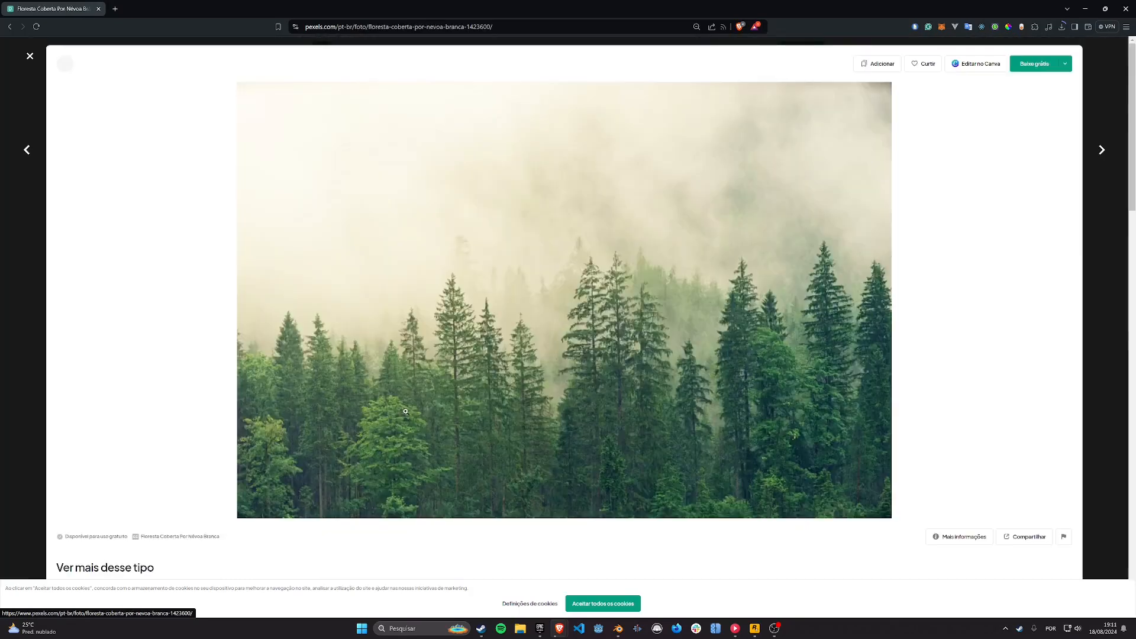
Step: Choose a size for the misty forest photo, download it for free, and dismiss the donation prompt
{"action": "left_click", "coordinate": [1063, 66]}
{"action": "left_click", "coordinate": [1017, 126]}
{"action": "left_click", "coordinate": [1016, 219]}
{"action": "left_click", "coordinate": [459, 339]}
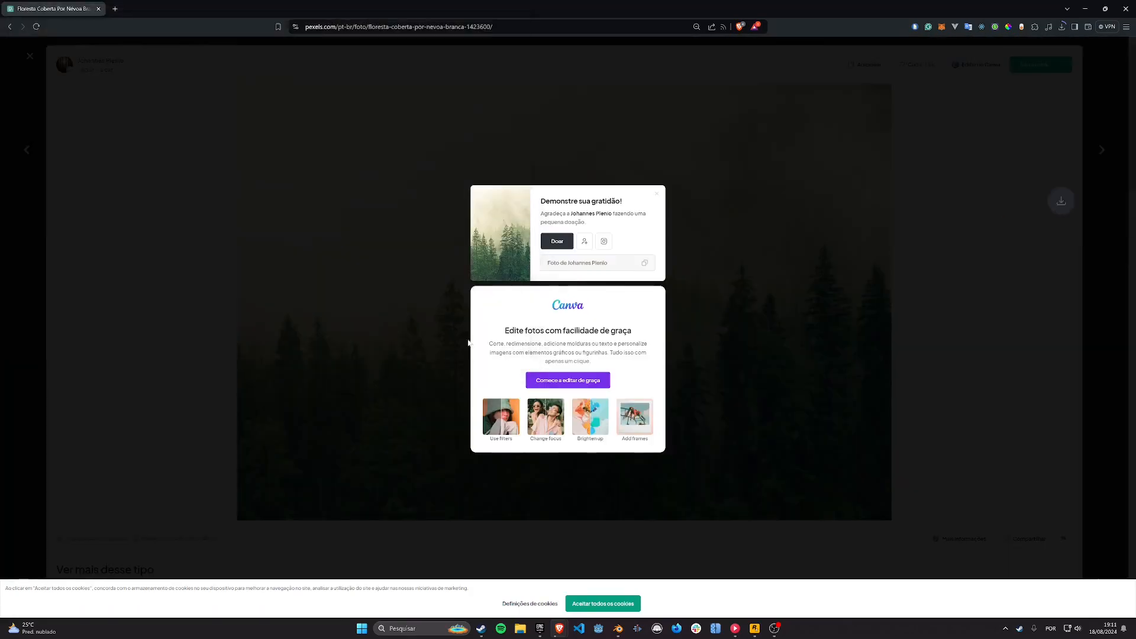
{"action": "left_click", "coordinate": [723, 373]}
{"action": "scroll", "coordinate": [723, 373], "scroll_direction": "down", "scroll_amount": 5}
{"action": "left_click", "coordinate": [959, 273]}
{"action": "left_click", "coordinate": [867, 285]}
{"action": "scroll", "coordinate": [697, 448], "scroll_direction": "down", "scroll_amount": 12}
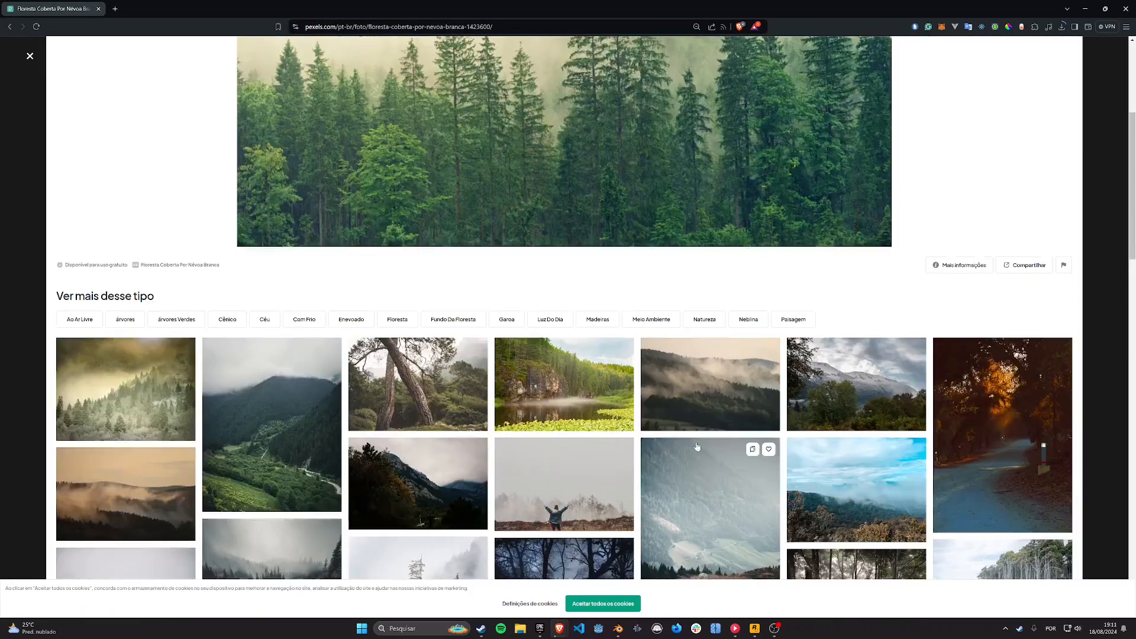
Step: Switch to Blender and import the downloaded forest JPG as an image plane with an Emit material
{"action": "left_click", "coordinate": [618, 628]}
{"action": "scroll", "coordinate": [375, 338], "scroll_direction": "up", "scroll_amount": 3}
{"action": "key", "text": "shift+a"}
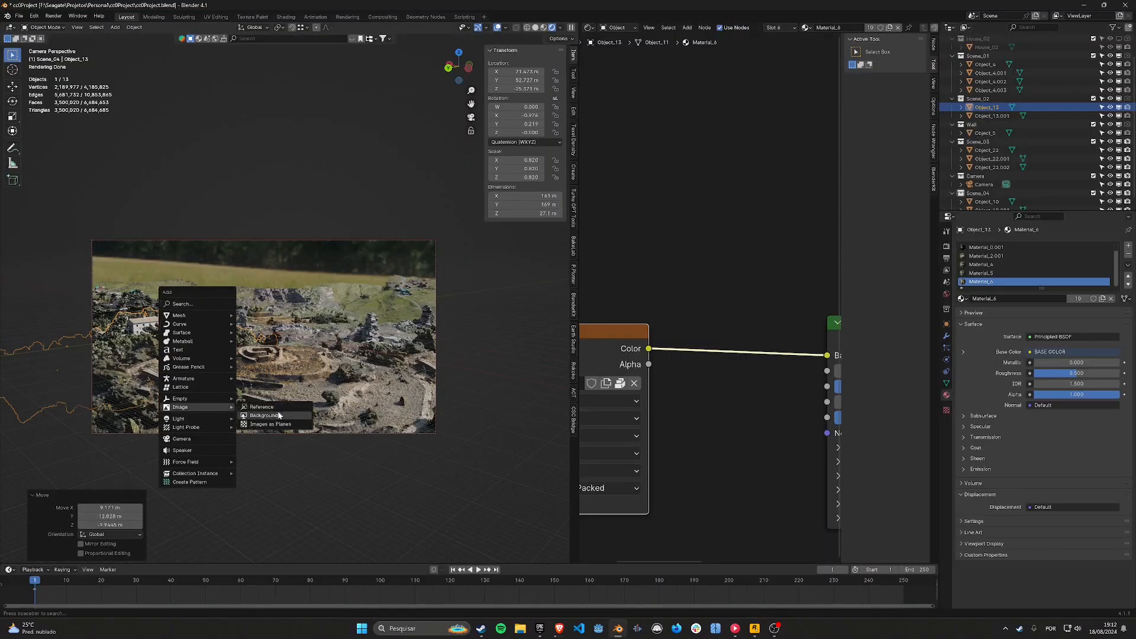
{"action": "left_click", "coordinate": [270, 424]}
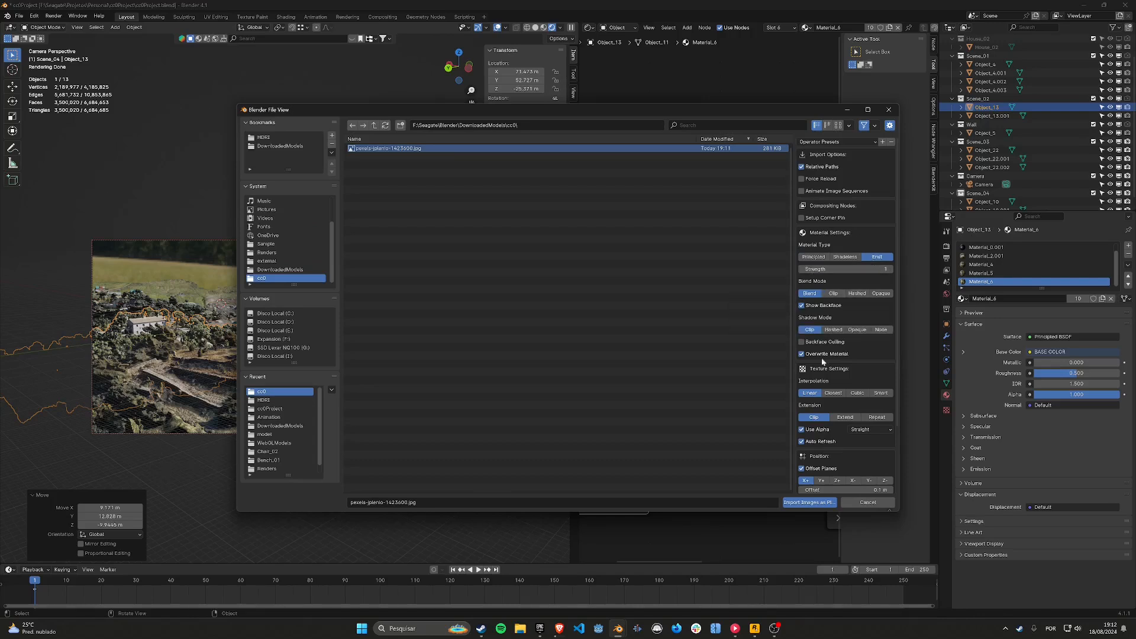
{"action": "left_click", "coordinate": [818, 502]}
Step: Enlarge the forest image plane to about 62 m tall in solid shading and return to the camera view
{"action": "middle_click_drag", "start_coordinate": [317, 331], "coordinate": [312, 405]}
{"action": "key", "text": "z"}
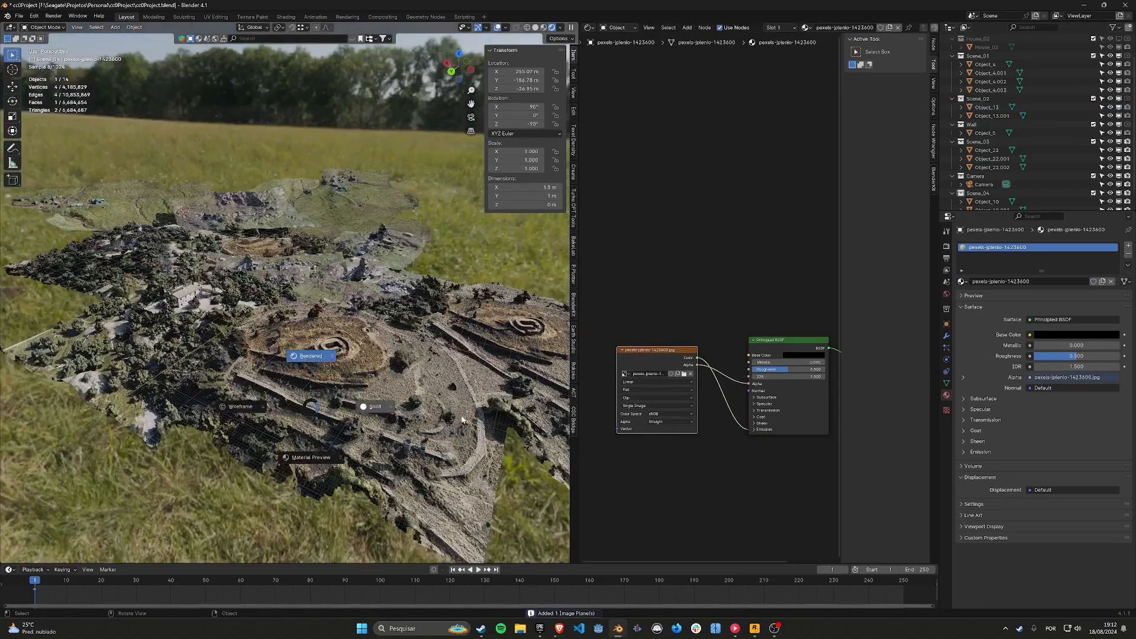
{"action": "left_click", "coordinate": [363, 406]}
{"action": "key", "text": "s"}
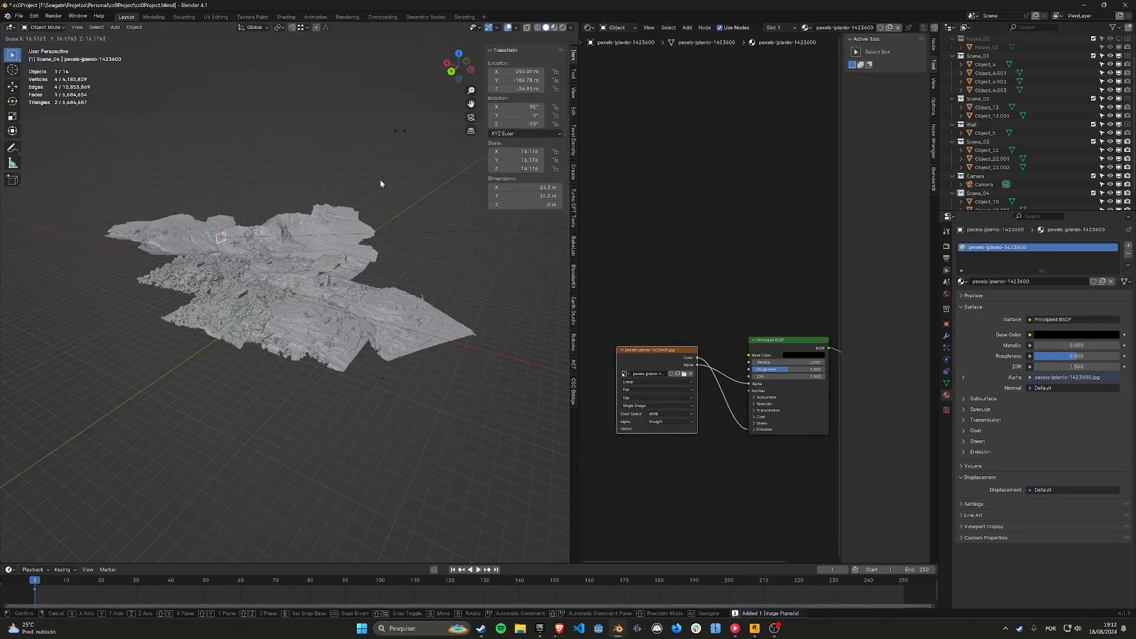
{"action": "left_click", "coordinate": [380, 182]}
{"action": "key", "text": "KP_0"}
{"action": "key", "text": "s"}
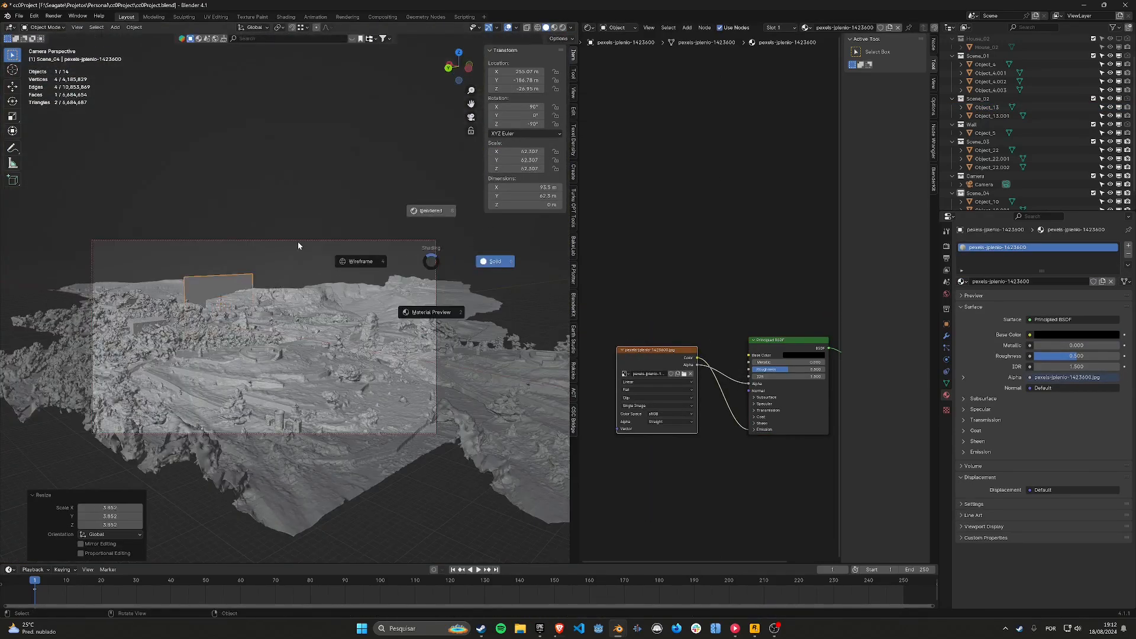
Step: Adjust the forest plane's height and rotate it about Z to about -142.8° to face the camera
{"action": "scroll", "coordinate": [290, 292], "scroll_direction": "up", "scroll_amount": 3}
{"action": "key", "text": "g"}
{"action": "key", "text": "z"}
{"action": "left_click", "coordinate": [296, 255]}
{"action": "key", "text": "r"}
{"action": "key", "text": "z"}
{"action": "left_click", "coordinate": [353, 288]}
Step: Shrink the forest plane to about 44.7 by 29.8 m and move it against the background hills
{"action": "key", "text": "s"}
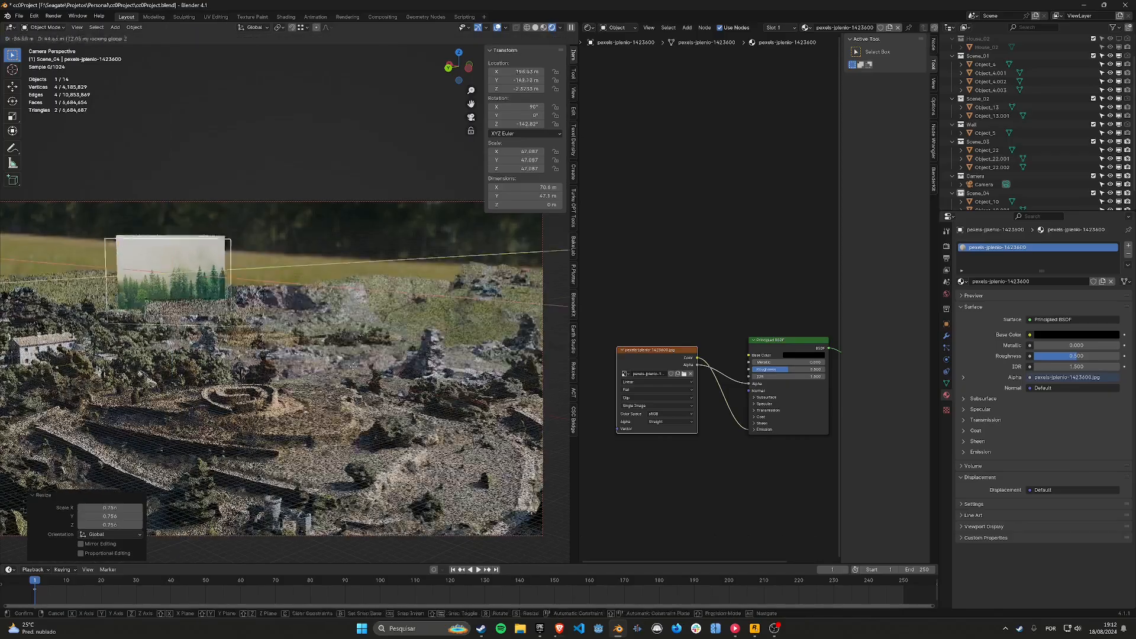
{"action": "left_click", "coordinate": [258, 281]}
{"action": "key", "text": "g"}
{"action": "left_click", "coordinate": [255, 305]}
Step: Add a Separate Color node fed by the forest image and preview its individual channels on the plane
{"action": "middle_click_drag", "start_coordinate": [629, 327], "coordinate": [692, 308]}
{"action": "left_click_drag", "start_coordinate": [721, 353], "coordinate": [652, 358]}
{"action": "key", "text": "shift+a"}
{"action": "type", "text": "ssep"}
{"action": "key", "text": "Return"}
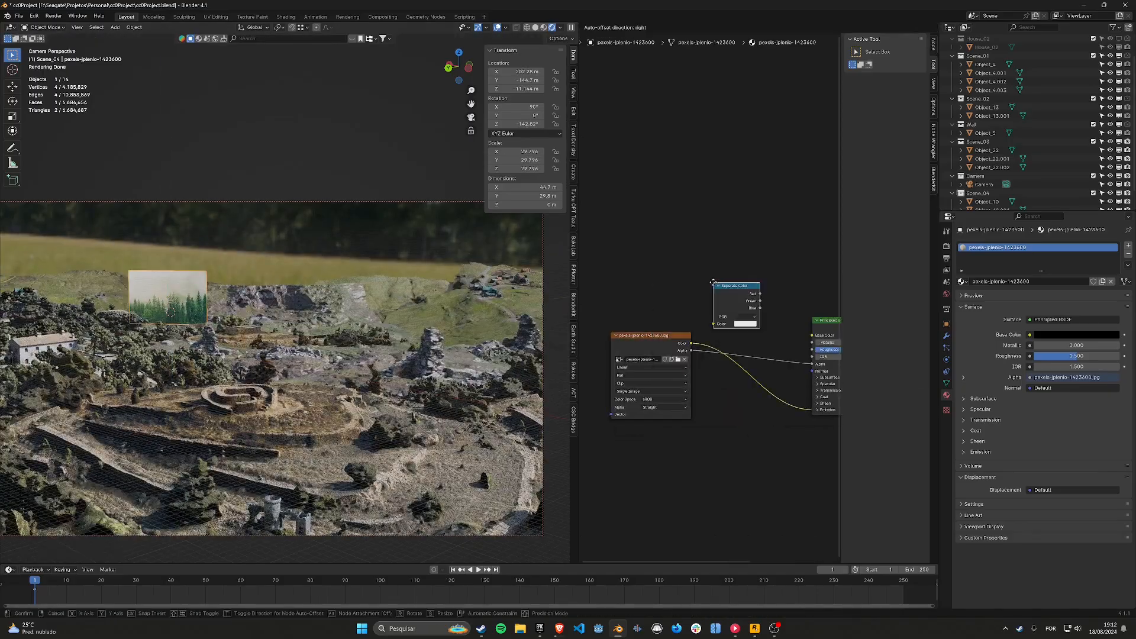
{"action": "scroll", "coordinate": [719, 238], "scroll_direction": "up", "scroll_amount": 8}
{"action": "left_click", "coordinate": [711, 268], "text": "ctrl+shift"}
{"action": "scroll", "coordinate": [165, 294], "scroll_direction": "up", "scroll_amount": 11}
{"action": "left_click", "coordinate": [708, 232], "text": "ctrl+shift"}
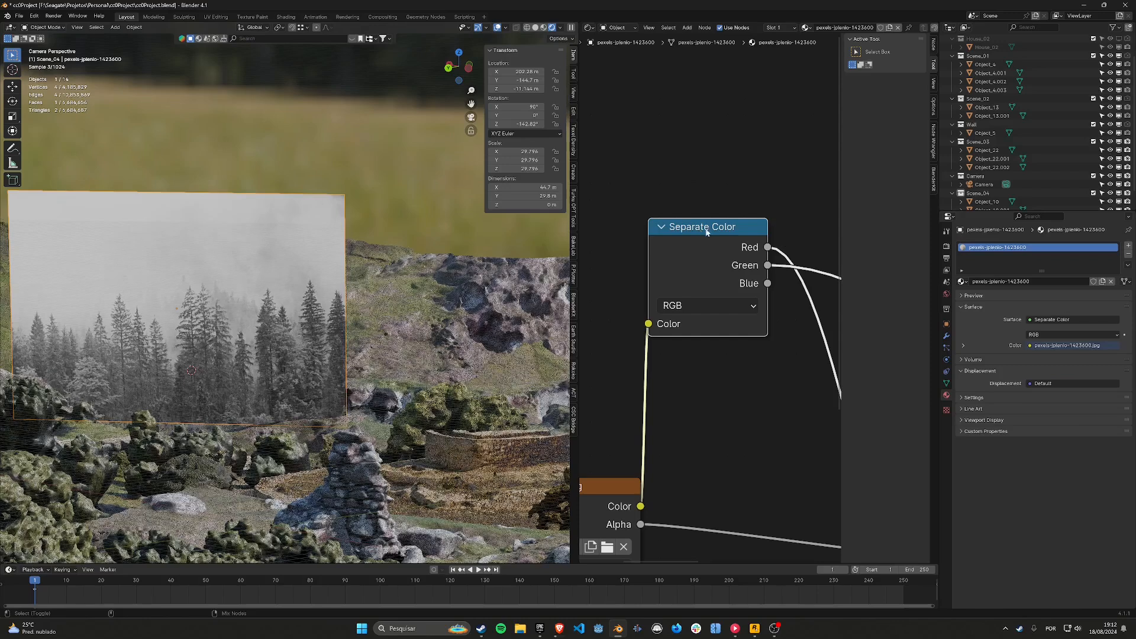
Step: Insert an Invert Color node after Separate Color's Blue output, preview it, and place it below the other nodes
{"action": "scroll", "coordinate": [699, 266], "scroll_direction": "down", "scroll_amount": 10}
{"action": "scroll", "coordinate": [736, 279], "scroll_direction": "up", "scroll_amount": 2}
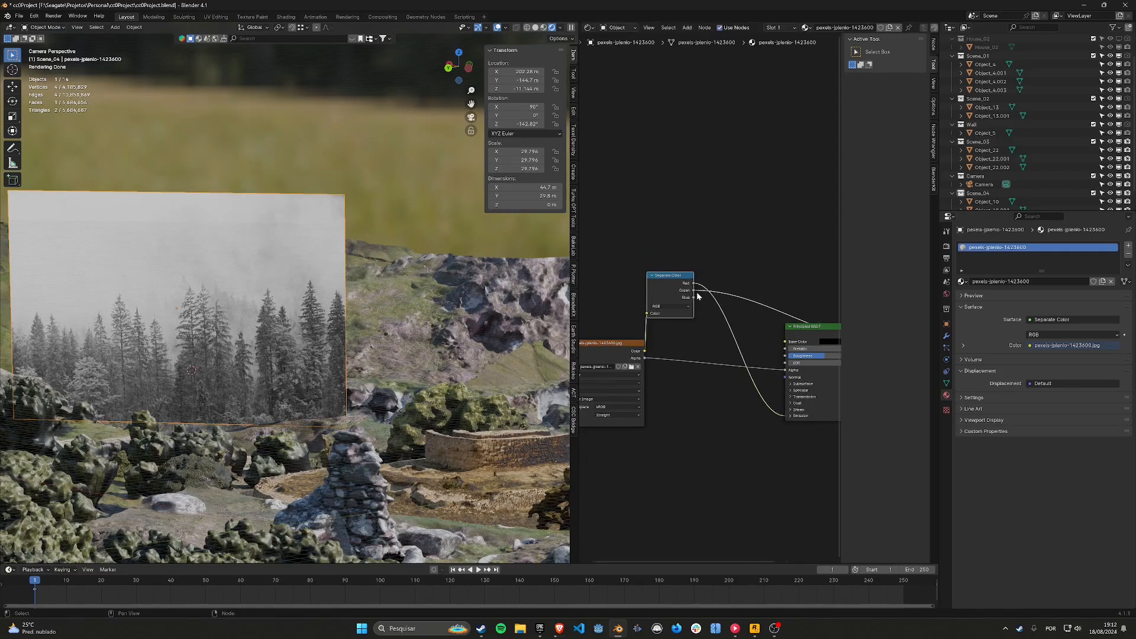
{"action": "middle_click_drag", "start_coordinate": [719, 291], "coordinate": [693, 274]}
{"action": "key", "text": "shift+a"}
{"action": "type", "text": "inv"}
{"action": "key", "text": "Return"}
{"action": "left_click", "coordinate": [693, 301]}
{"action": "left_click", "coordinate": [696, 302], "text": "ctrl+shift"}
{"action": "left_click_drag", "start_coordinate": [701, 304], "coordinate": [708, 431]}
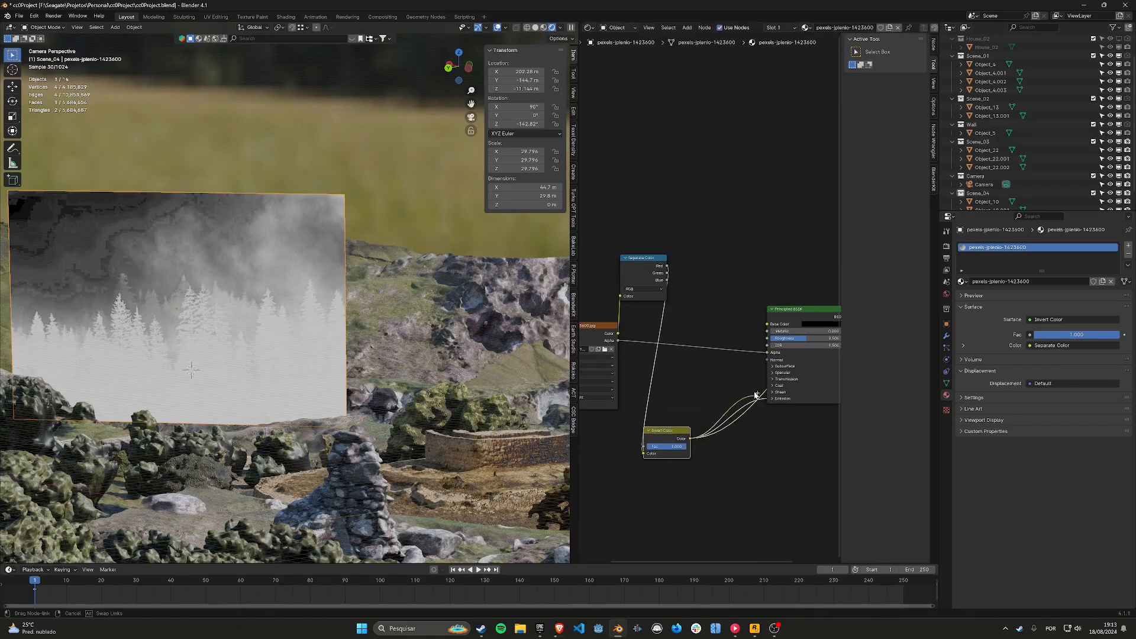
Step: Use the inverted channel as the Principled BSDF's Alpha and preview the complete plane material through the camera
{"action": "right_click", "coordinate": [763, 426]}
{"action": "middle_click_drag", "start_coordinate": [781, 380], "coordinate": [744, 375]}
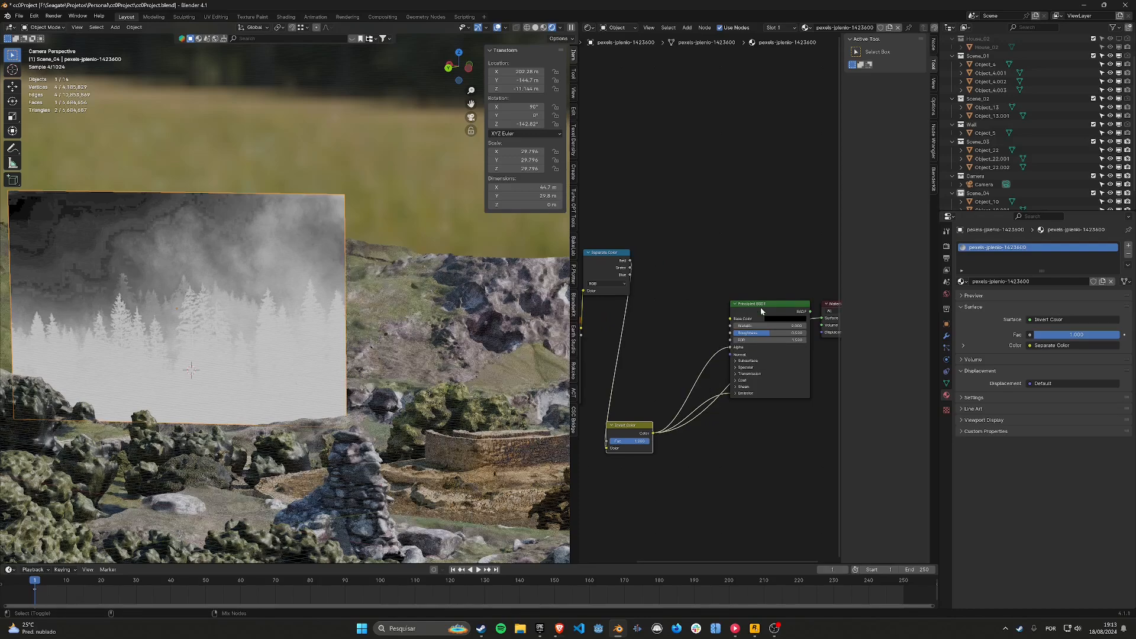
{"action": "left_click", "coordinate": [761, 311], "text": "ctrl+shift"}
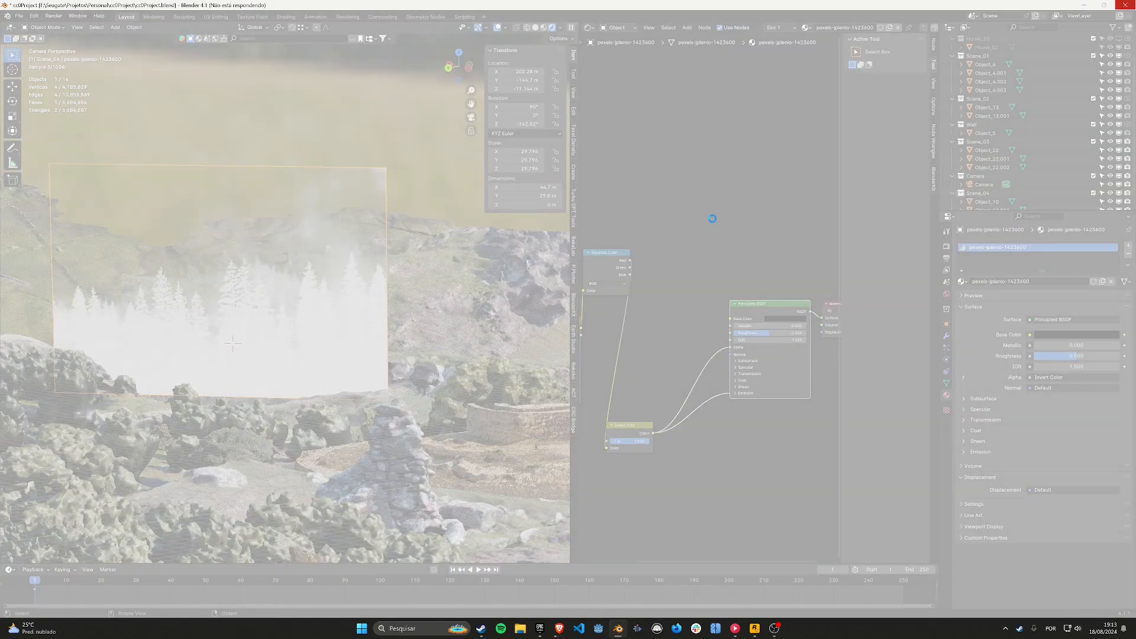
{"action": "scroll", "coordinate": [658, 275], "scroll_direction": "down", "scroll_amount": 1}
{"action": "key", "text": "KP_0"}
{"action": "key", "text": "KP_0"}
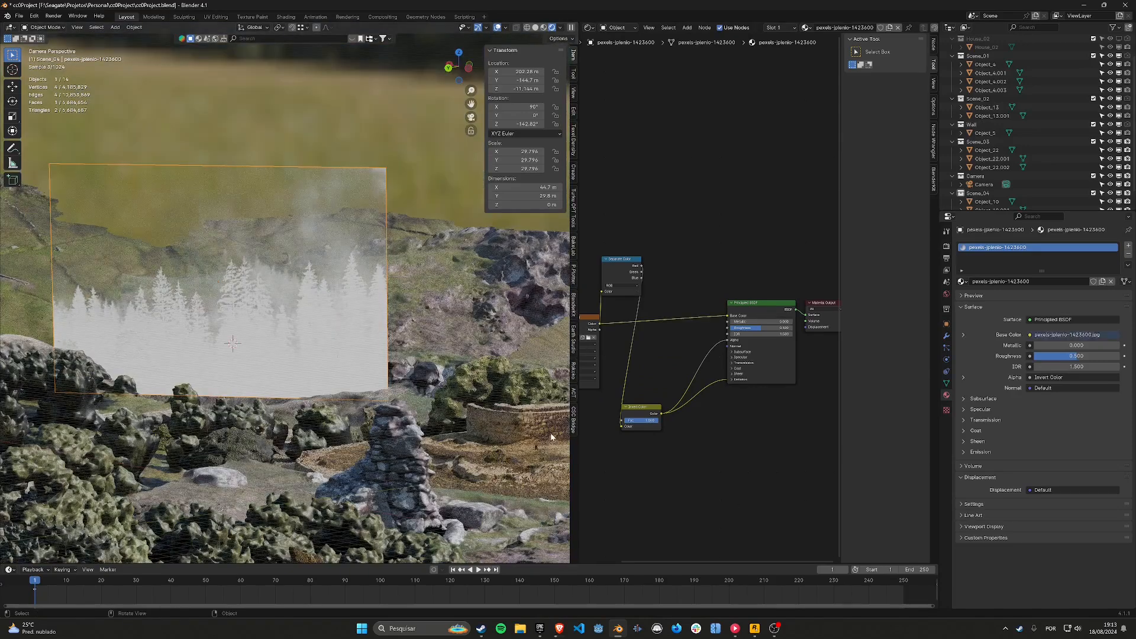
Step: Route the forest image's colour into Emission through a Hue/Saturation/Value node and adjust that node's Value
{"action": "left_click_drag", "start_coordinate": [723, 388], "coordinate": [740, 381]}
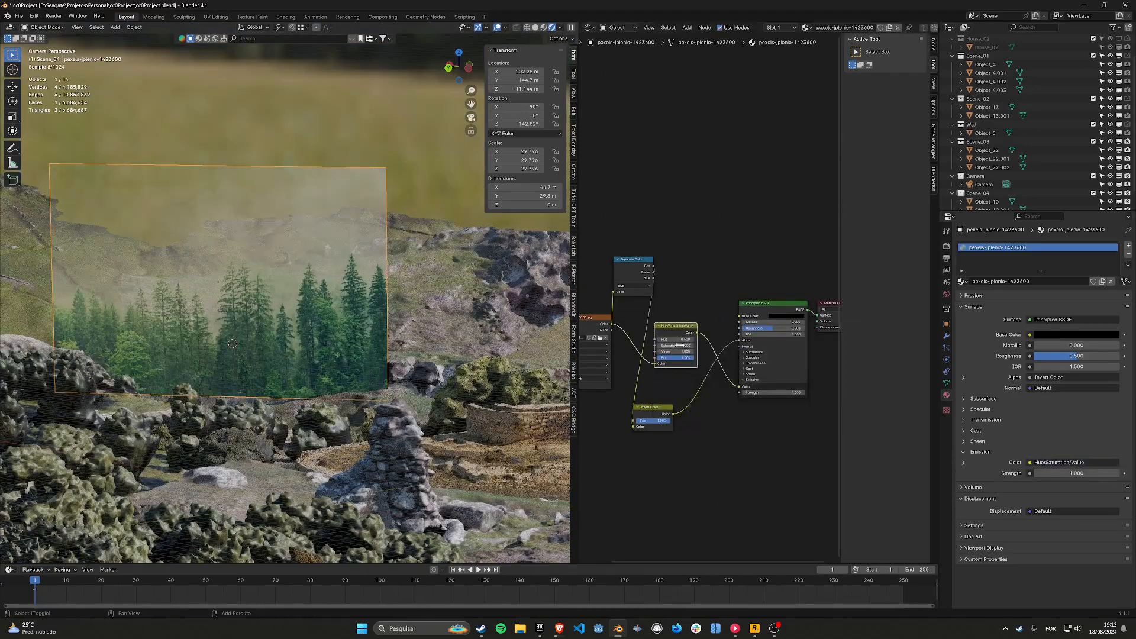
{"action": "left_click_drag", "start_coordinate": [675, 352], "coordinate": [681, 352]}
{"action": "scroll", "coordinate": [299, 293], "scroll_direction": "down", "scroll_amount": 5}
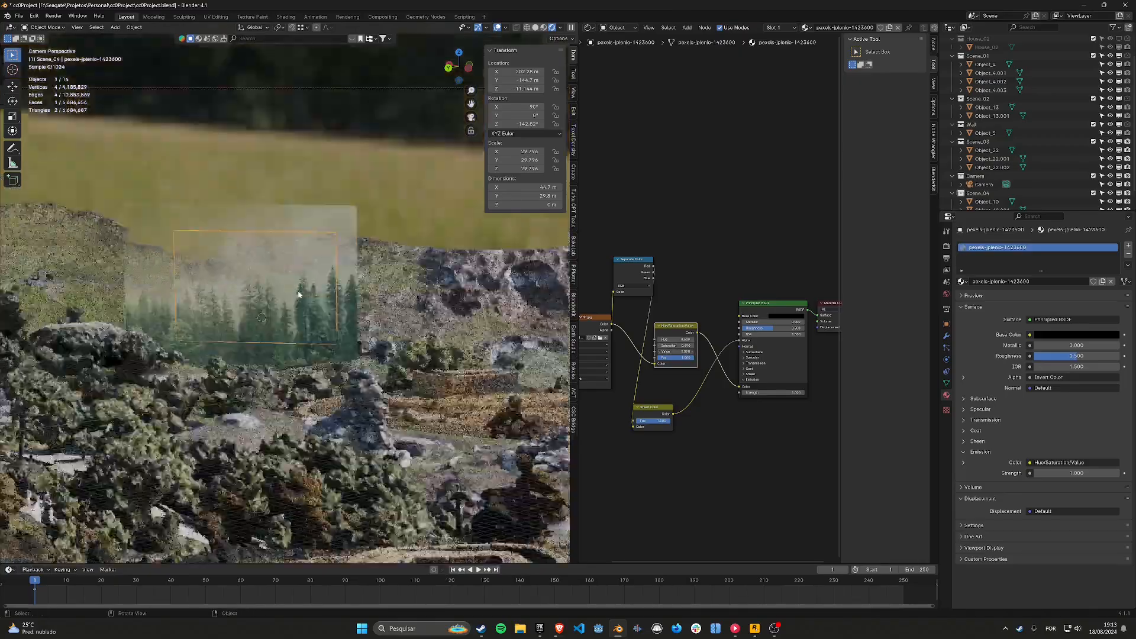
Step: Slide the forest plane's upper edge down in Edit Mode to crop the sky above its trees
{"action": "key", "text": "Tab"}
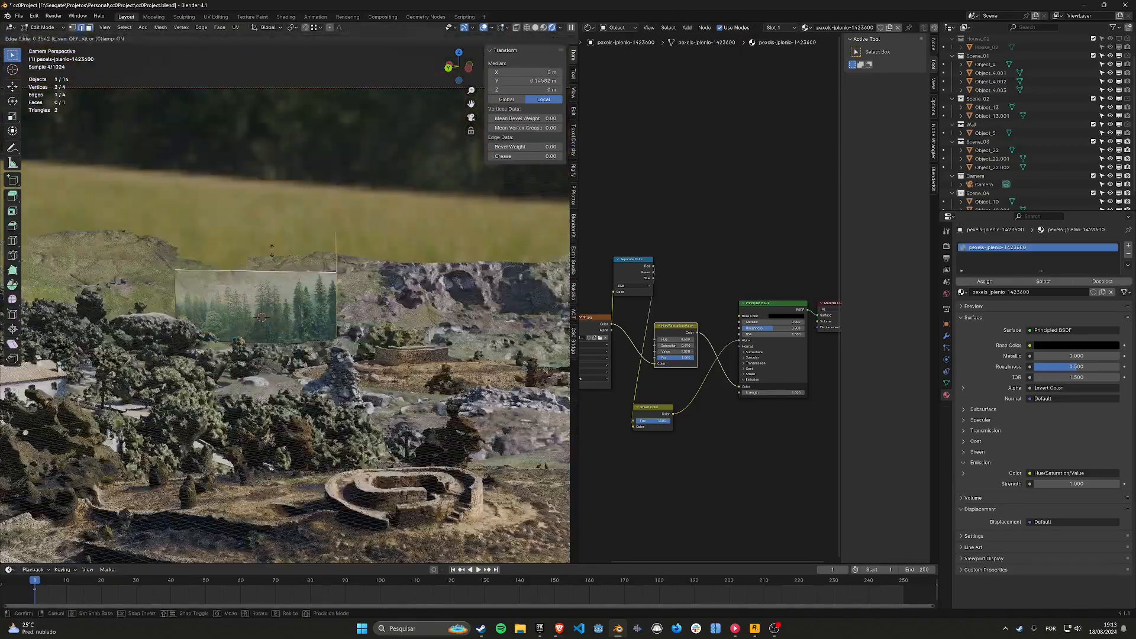
{"action": "left_click", "coordinate": [272, 250]}
{"action": "key", "text": "Tab"}
Step: Insert a Color Ramp between Invert Color and the Principled BSDF's Alpha, with its black stop at 0.779, and preview the full material
{"action": "middle_click_drag", "start_coordinate": [710, 325], "coordinate": [717, 324]}
{"action": "key", "text": "shift+a"}
{"action": "type", "text": "color"}
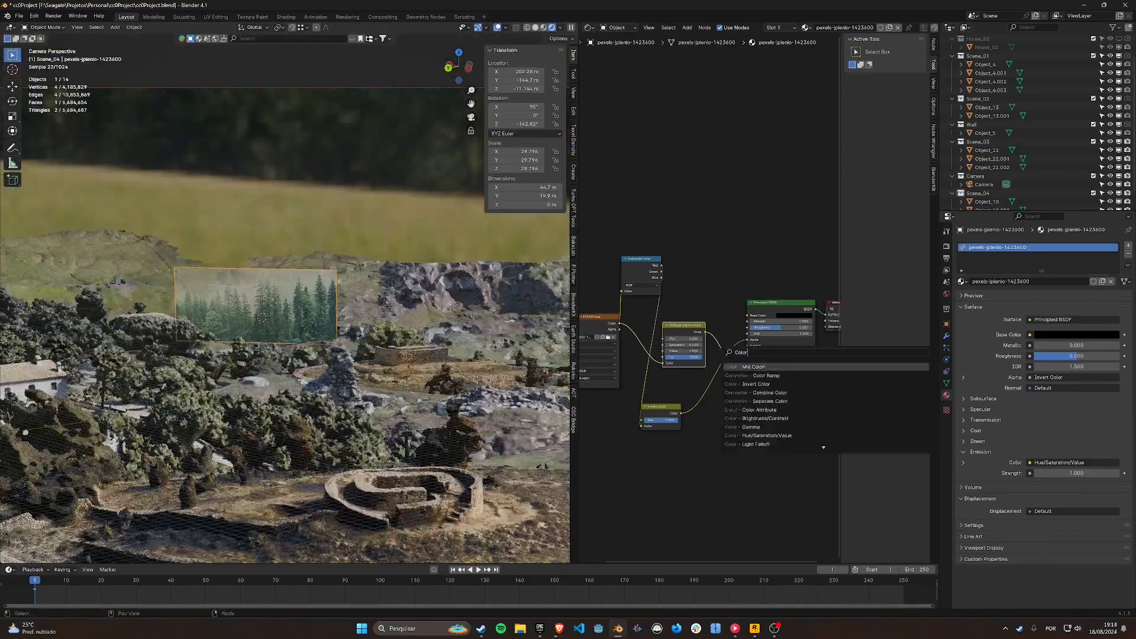
{"action": "key", "text": "Return"}
{"action": "left_click", "coordinate": [734, 422]}
{"action": "left_click", "coordinate": [735, 422], "text": "ctrl+shift"}
{"action": "scroll", "coordinate": [735, 422], "scroll_direction": "up", "scroll_amount": 1}
{"action": "left_click_drag", "start_coordinate": [713, 451], "coordinate": [788, 452]}
{"action": "middle_click_drag", "start_coordinate": [788, 452], "coordinate": [703, 460]}
{"action": "left_click", "coordinate": [769, 314], "text": "ctrl+shift"}
Step: Try enlarging the forest plane by a factor of 1.221 and reposition it against the distant hills
{"action": "scroll", "coordinate": [293, 290], "scroll_direction": "up", "scroll_amount": 4}
{"action": "key", "text": "s"}
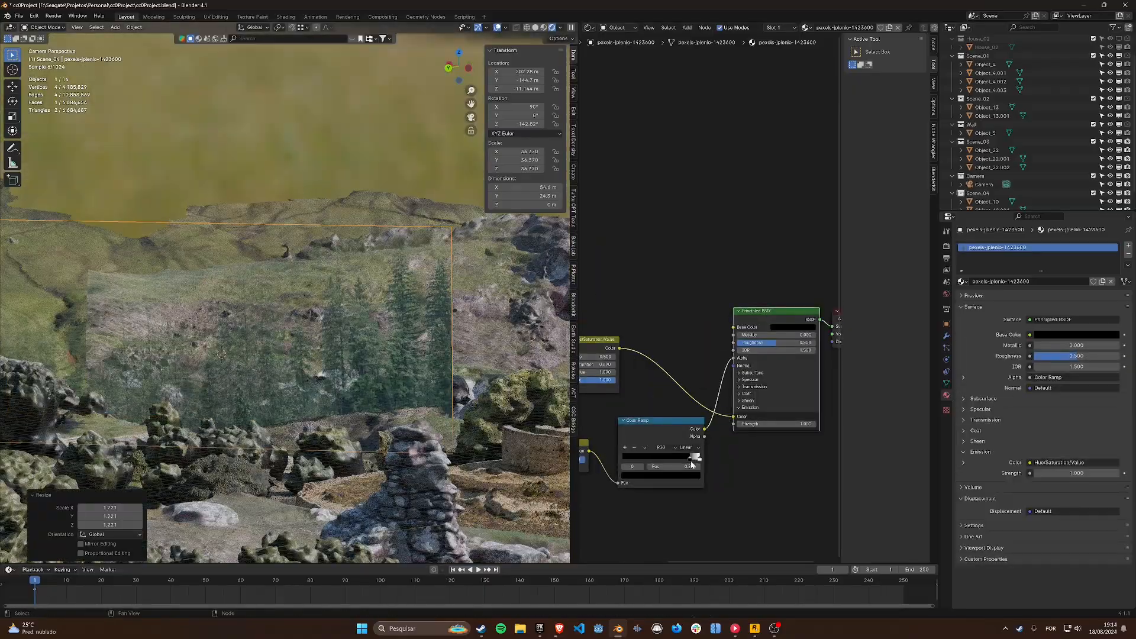
{"action": "scroll", "coordinate": [331, 332], "scroll_direction": "down", "scroll_amount": 4}
{"action": "key", "text": "ctrl+z"}
{"action": "key", "text": "g"}
{"action": "middle_click_drag", "start_coordinate": [295, 296], "coordinate": [341, 357], "text": "shift"}
{"action": "left_click", "coordinate": [456, 379]}
{"action": "scroll", "coordinate": [468, 426], "scroll_direction": "down", "scroll_amount": 1}
{"action": "left_click", "coordinate": [480, 459]}
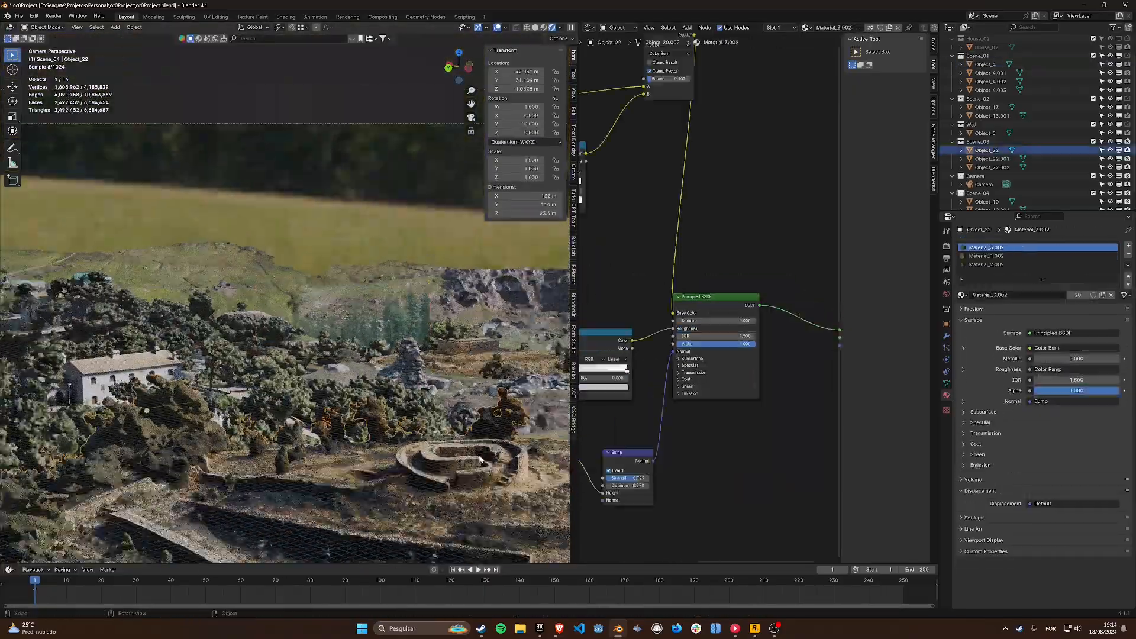
Step: Shift the forest plane about 4.7 m vertically, and about 17 m in X and 35 m in Y across the hillside
{"action": "scroll", "coordinate": [480, 459], "scroll_direction": "down", "scroll_amount": 4}
{"action": "left_click", "coordinate": [344, 313]}
{"action": "scroll", "coordinate": [349, 320], "scroll_direction": "up", "scroll_amount": 2}
{"action": "key", "text": "g"}
{"action": "key", "text": "z"}
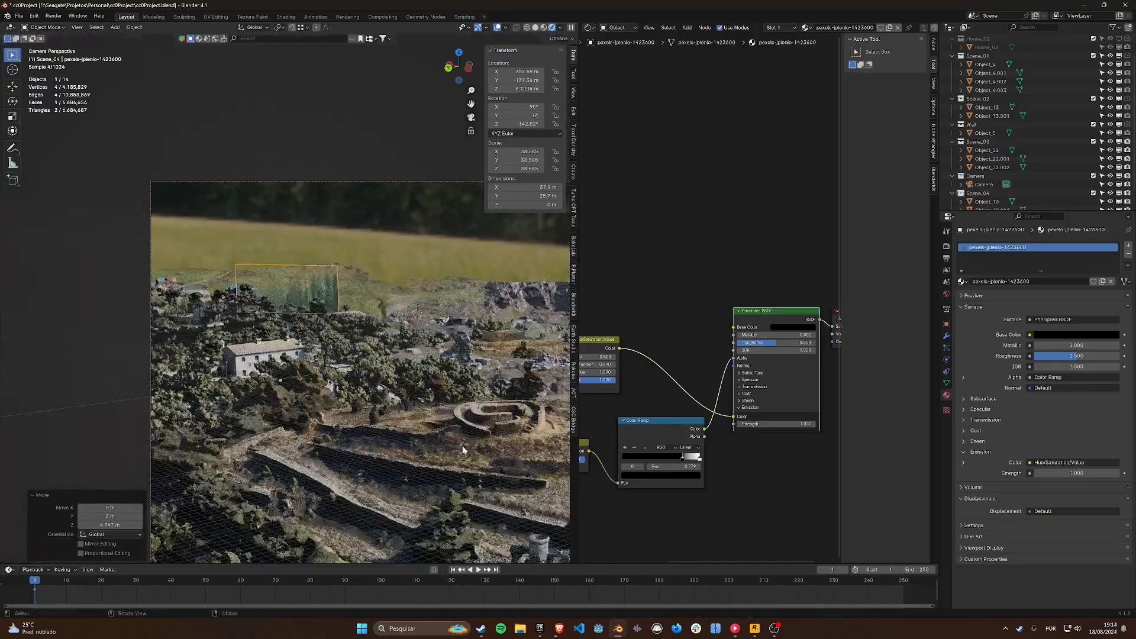
{"action": "scroll", "coordinate": [463, 450], "scroll_direction": "down", "scroll_amount": 3}
{"action": "key", "text": "g"}
{"action": "key", "text": "shift+z"}
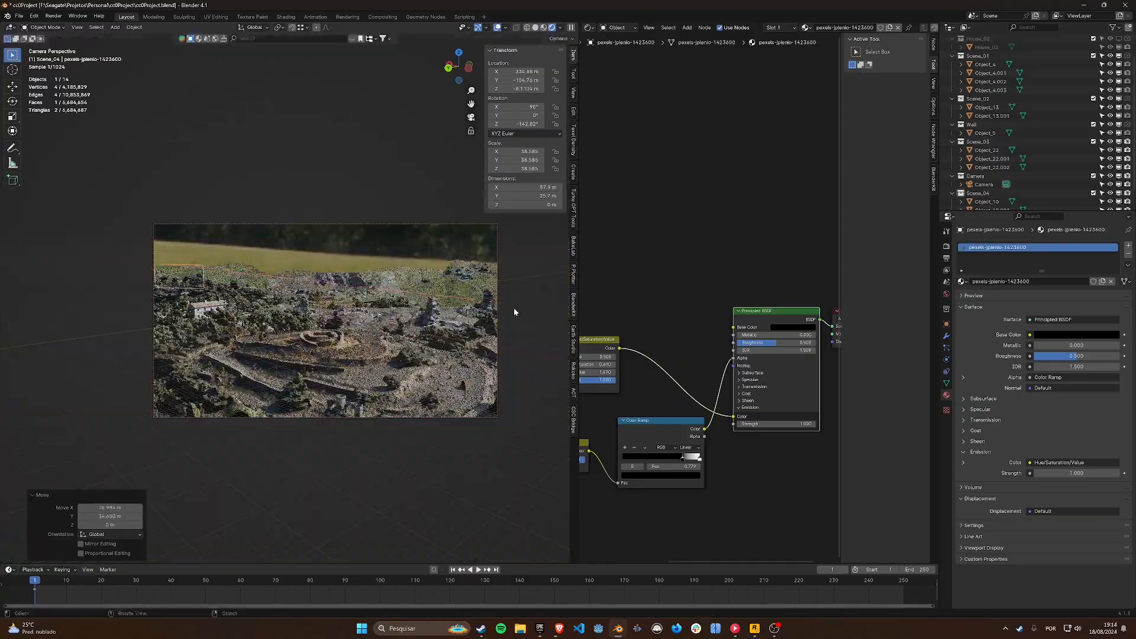
Step: Reposition the forest plane copy and enlarge it by a factor of about 1.22
{"action": "scroll", "coordinate": [377, 303], "scroll_direction": "up", "scroll_amount": 3}
{"action": "key", "text": "g"}
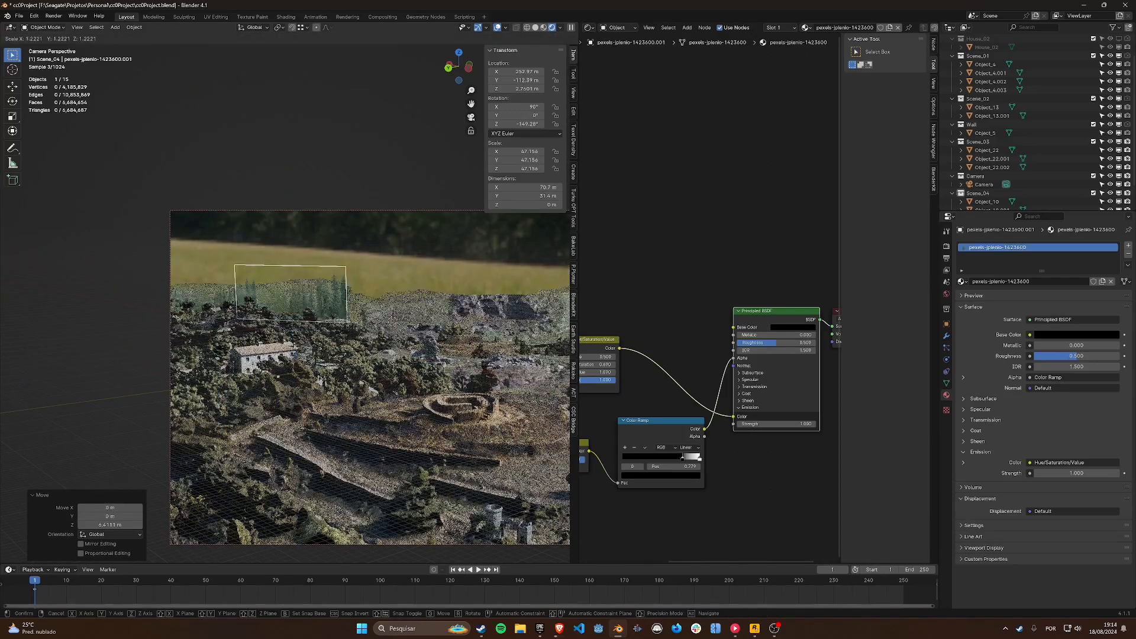
{"action": "left_click", "coordinate": [334, 303]}
Step: Create linked duplicates of both forest planes and place them horizontally further along the distant hills
{"action": "left_click", "coordinate": [329, 308]}
{"action": "left_click", "coordinate": [296, 301], "text": "shift"}
{"action": "key", "text": "alt+d"}
{"action": "key", "text": "shift+z"}
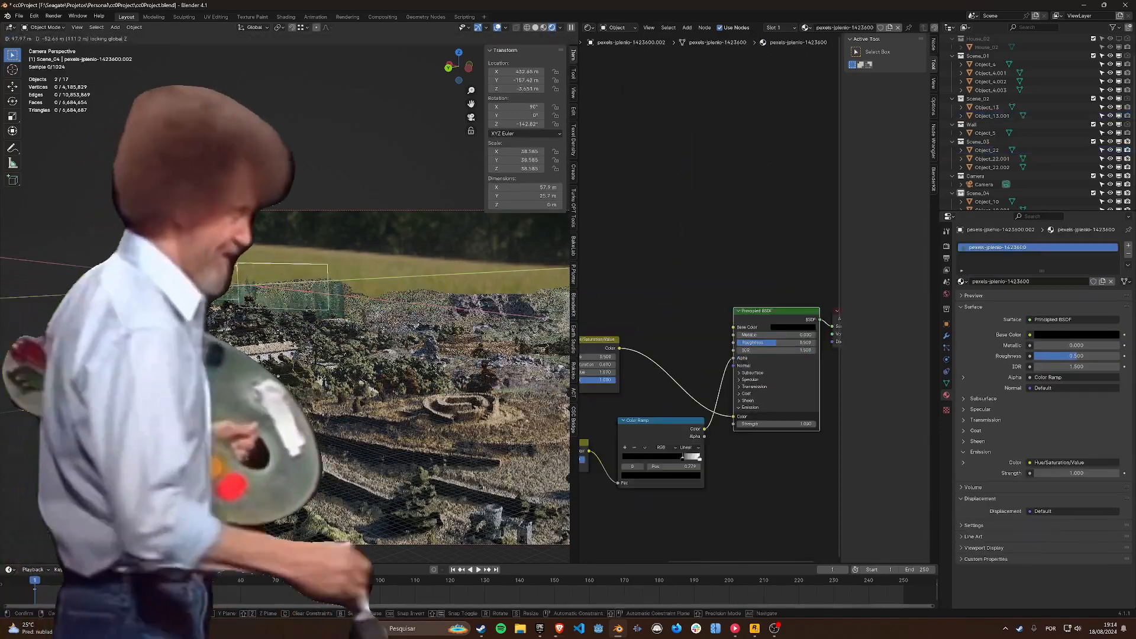
{"action": "left_click", "coordinate": [248, 299]}
Step: Rotate the forest plane copy about the vertical axis and scale it along X to vary the trees
{"action": "key", "text": "r"}
{"action": "key", "text": "z"}
{"action": "key", "text": "s"}
{"action": "key", "text": "x"}
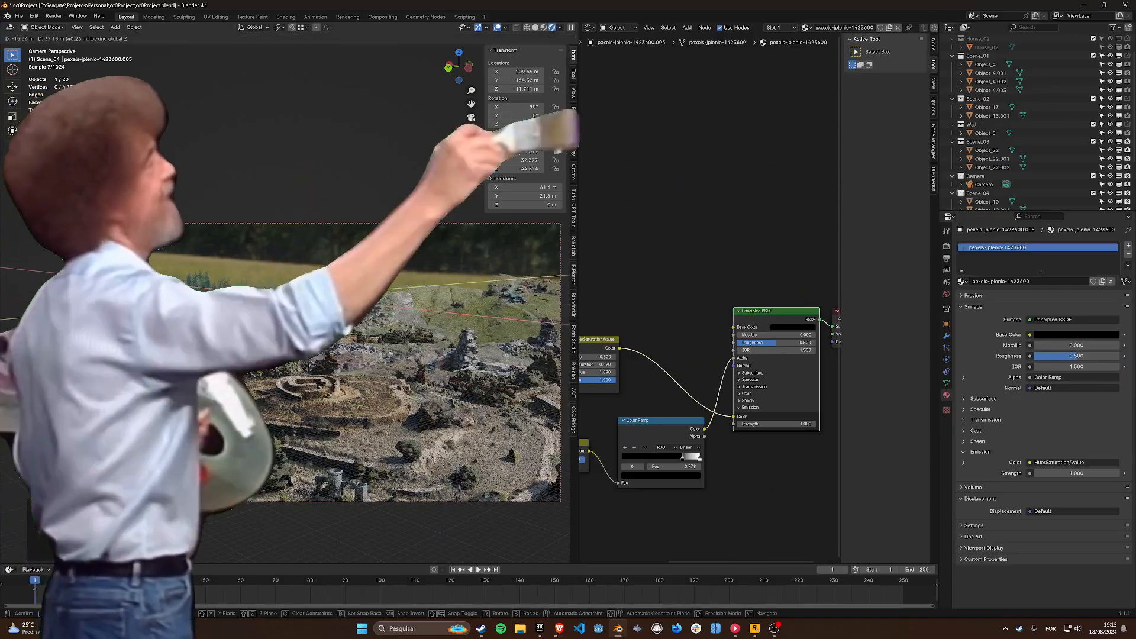
{"action": "scroll", "coordinate": [485, 403], "scroll_direction": "up", "scroll_amount": 3}
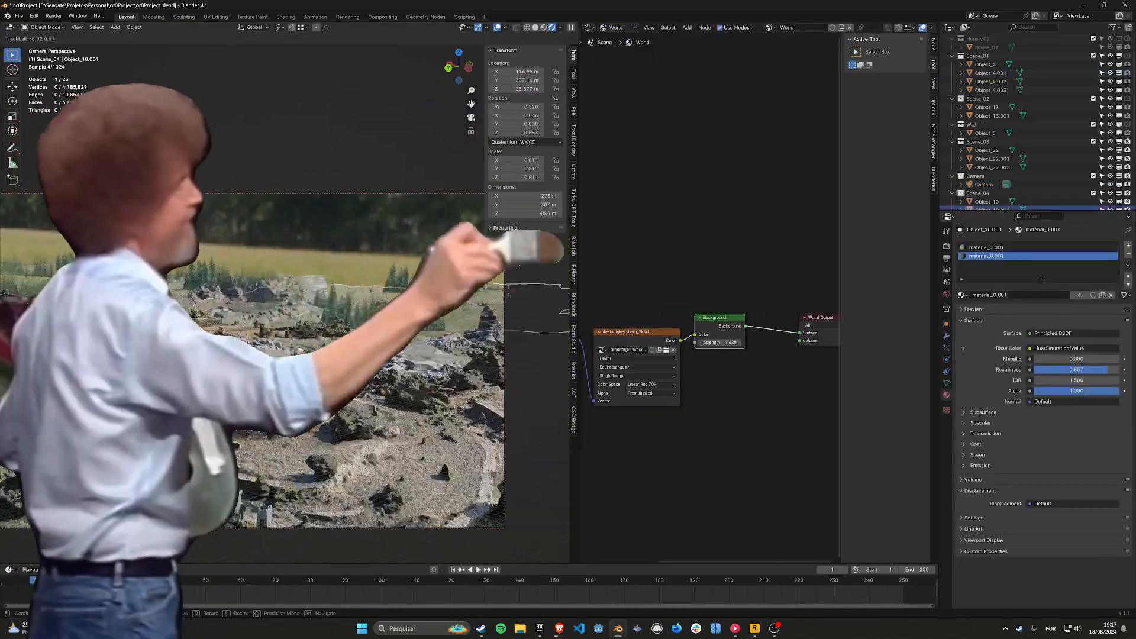
Step: Rotate the distant terrain copy Object_10.001 freely and undo the last change after it
{"action": "left_click", "coordinate": [406, 315]}
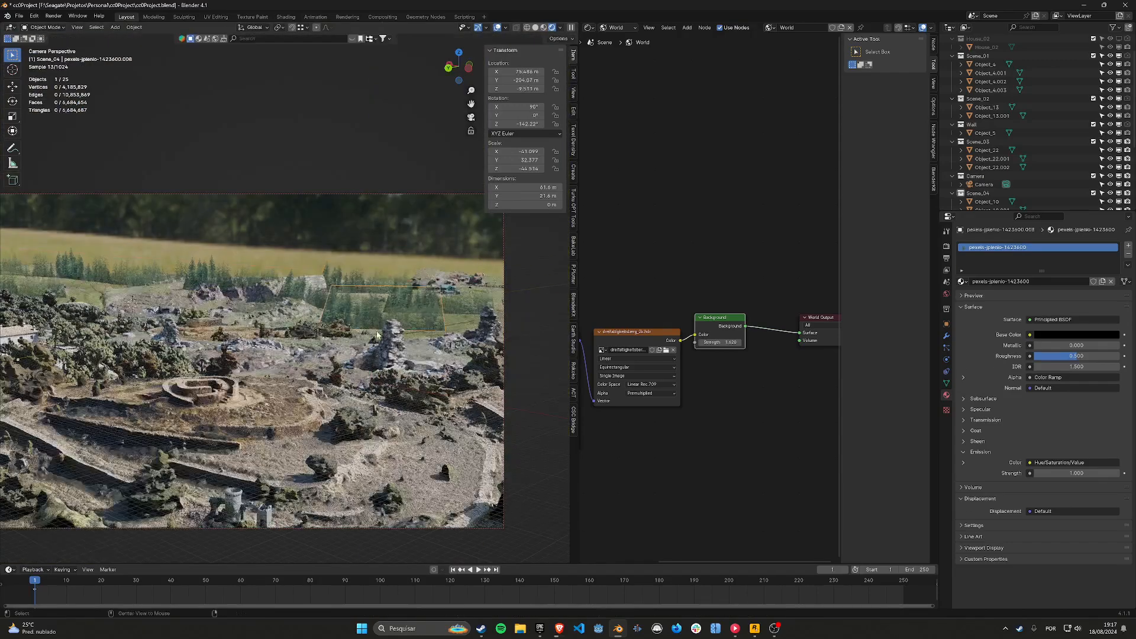
{"action": "left_click", "coordinate": [429, 483]}
{"action": "key", "text": "ctrl+z"}
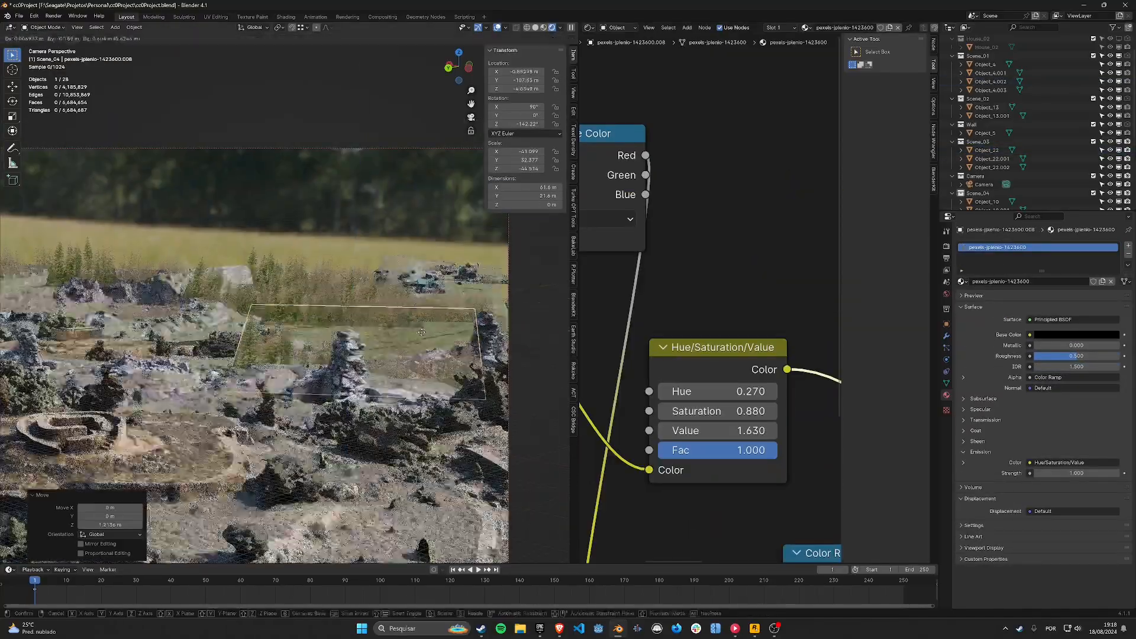
Step: Adjust the height of the forest plane copy behind the rock tower and shift it horizontally along the slope
{"action": "key", "text": "g"}
{"action": "key", "text": "z"}
{"action": "left_click", "coordinate": [470, 225]}
{"action": "key", "text": "g"}
{"action": "key", "text": "shift+z"}
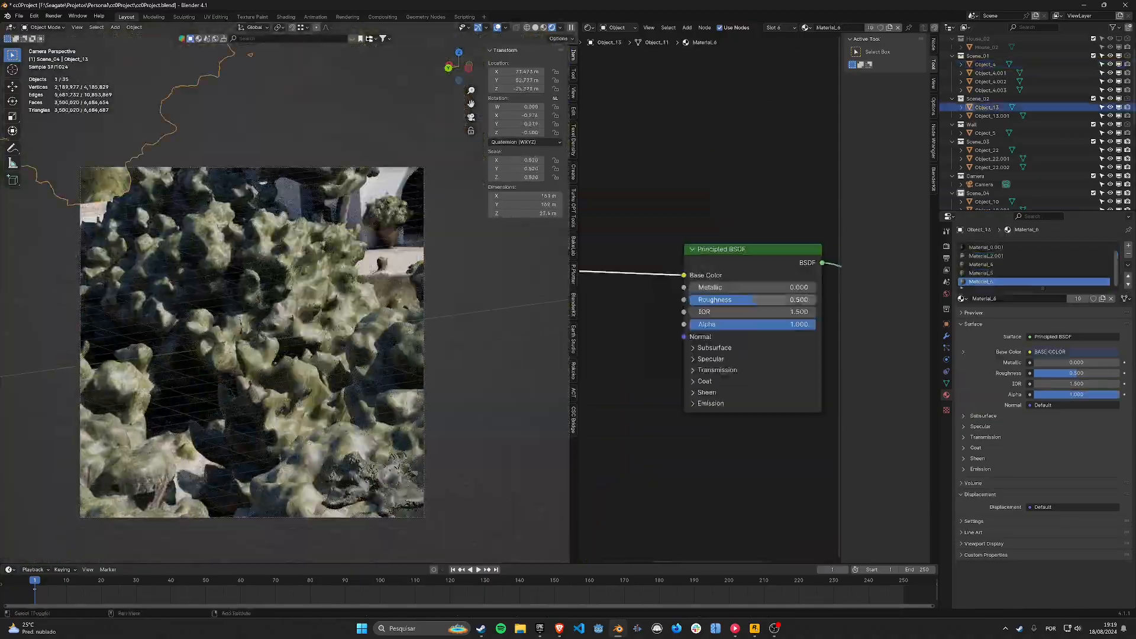
Step: Select the Material_2.001 and Material_4 slots of the Scene_02 vegetation scan in turn
{"action": "left_click", "coordinate": [1006, 256]}
{"action": "left_click", "coordinate": [1005, 264]}
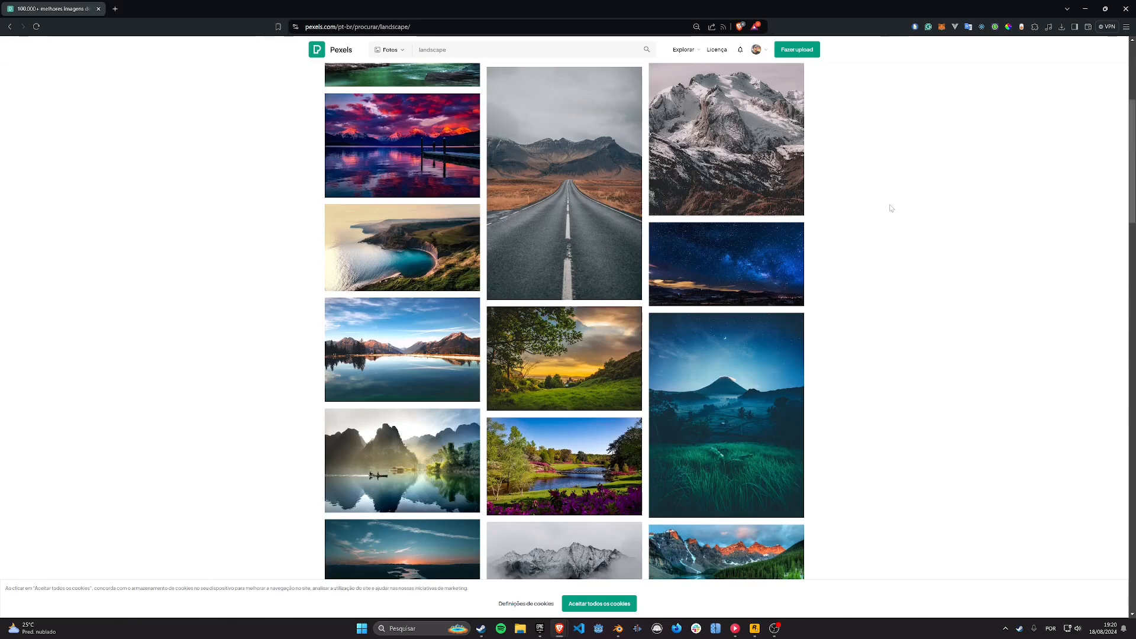
Step: Browse the Pexels landscape photos and download a mountain picture for the background
{"action": "left_click", "coordinate": [402, 349]}
{"action": "left_click", "coordinate": [30, 56]}
{"action": "scroll", "coordinate": [735, 246], "scroll_direction": "down", "scroll_amount": 7}
{"action": "left_click", "coordinate": [736, 246]}
{"action": "left_click", "coordinate": [1042, 127]}
{"action": "left_click", "coordinate": [1015, 218]}
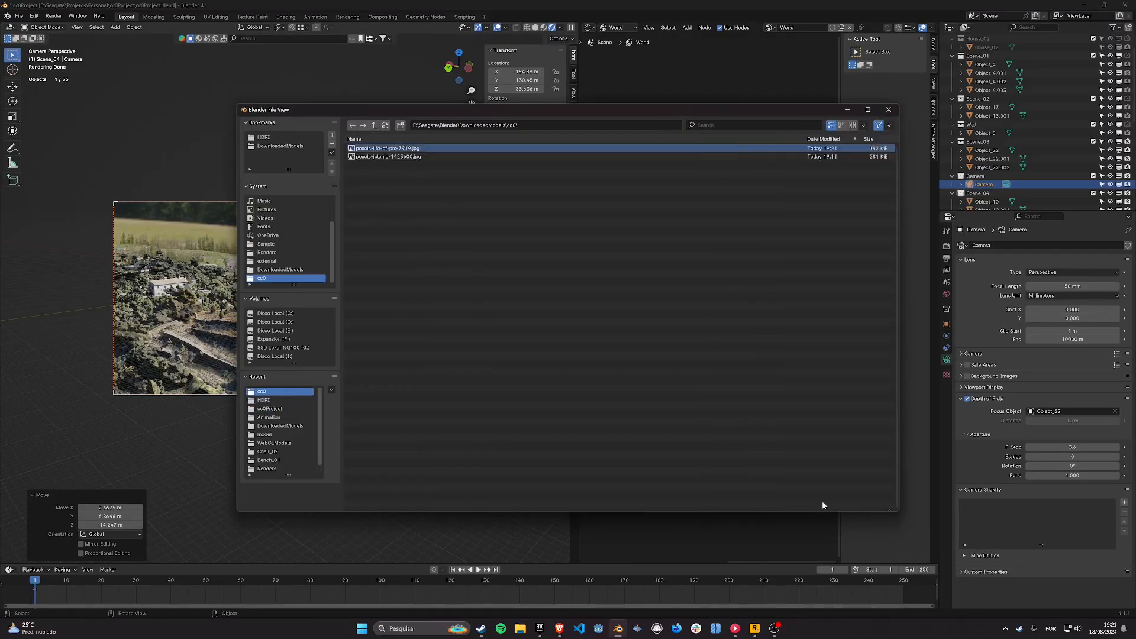
Step: Import pexels-life-of-pix-7919.jpg as an image plane, and return to the web browser
{"action": "left_click", "coordinate": [822, 506]}
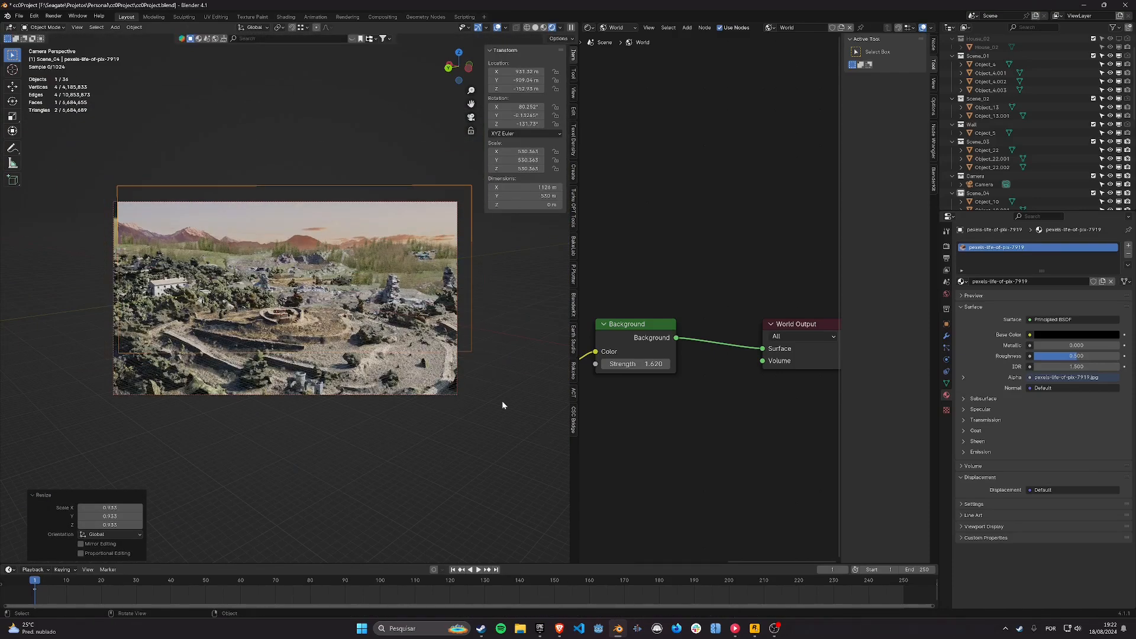
{"action": "left_click", "coordinate": [557, 628]}
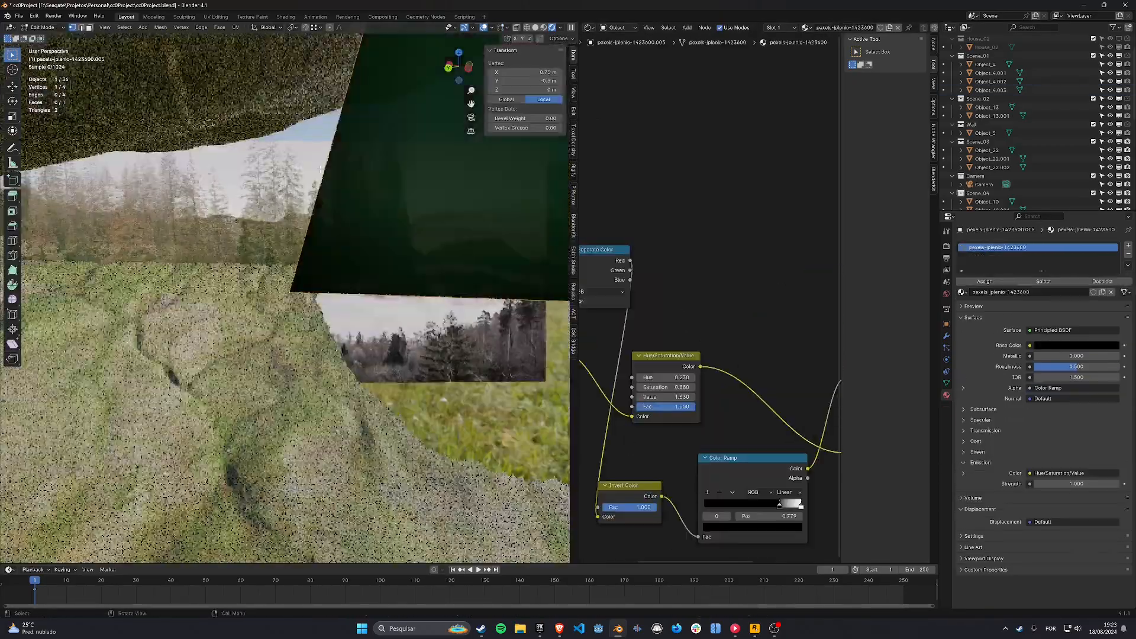
Step: Trim the forest plane with a Knife cut and vertex deletion, reposition a remaining vertex, and return to the camera view
{"action": "key", "text": "k"}
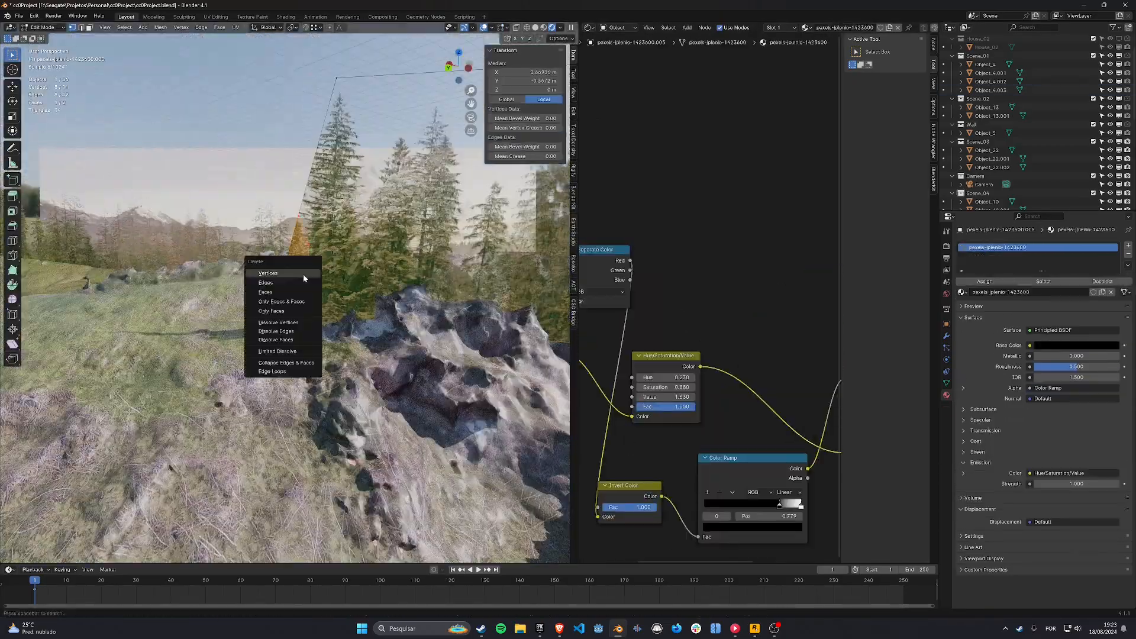
{"action": "left_click", "coordinate": [304, 273]}
{"action": "key", "text": "q"}
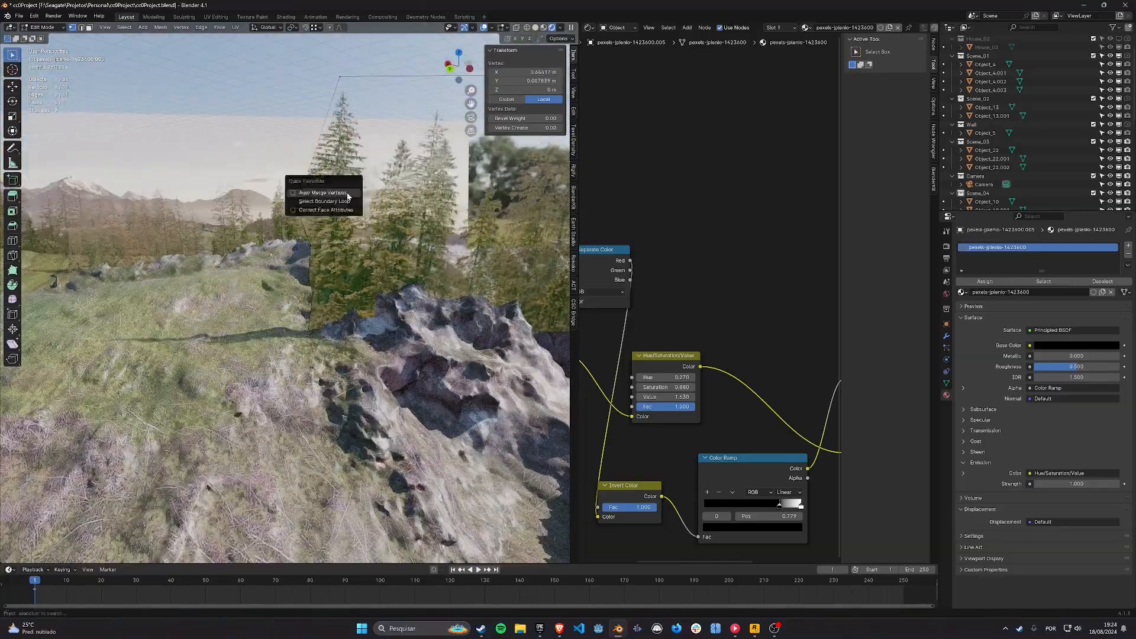
{"action": "key", "text": "g"}
{"action": "left_click", "coordinate": [355, 151]}
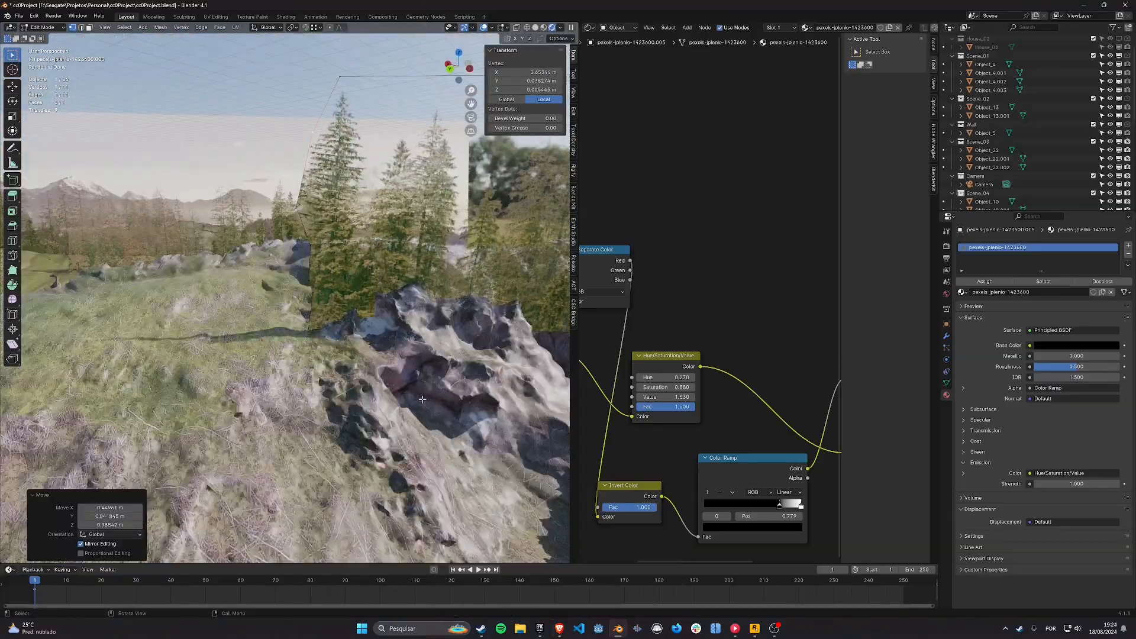
{"action": "key", "text": "Tab"}
{"action": "key", "text": "KP_0"}
Step: Select the castle gate from the Wall collection and adjust its height near the spiral ruin
{"action": "scroll", "coordinate": [336, 441], "scroll_direction": "up", "scroll_amount": 2}
{"action": "left_click", "coordinate": [402, 453]}
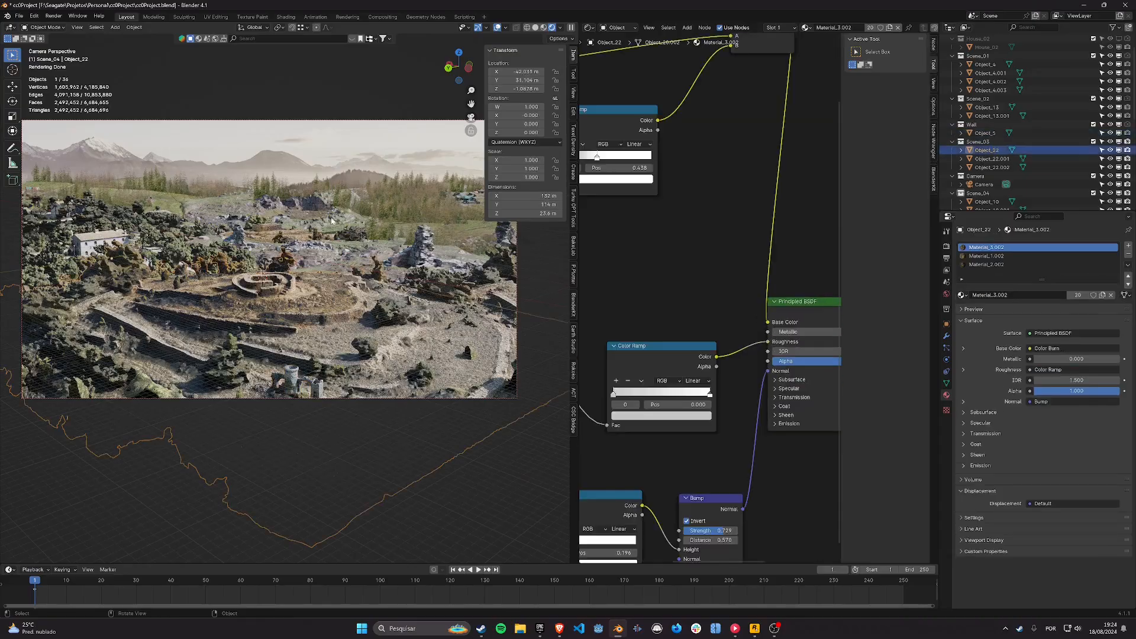
{"action": "left_click", "coordinate": [286, 383]}
{"action": "left_click", "coordinate": [295, 300]}
{"action": "key", "text": "g"}
{"action": "key", "text": "z"}
{"action": "left_click", "coordinate": [308, 308]}
Step: Rotate the castle gate and slide it horizontally across the ground beside the spiral ruin
{"action": "left_click", "coordinate": [295, 303]}
{"action": "key", "text": "r"}
{"action": "key", "text": "g"}
{"action": "key", "text": "shift+z"}
{"action": "left_click", "coordinate": [341, 302]}
Step: Duplicate the castle gate, adjust the height, and move the gate horizontally in front of the spiral ruin
{"action": "scroll", "coordinate": [340, 301], "scroll_direction": "up", "scroll_amount": 2}
{"action": "left_click", "coordinate": [308, 308]}
{"action": "key", "text": "shift+d"}
{"action": "key", "text": "z"}
{"action": "left_click", "coordinate": [164, 308]}
{"action": "key", "text": "g"}
{"action": "key", "text": "shift+z"}
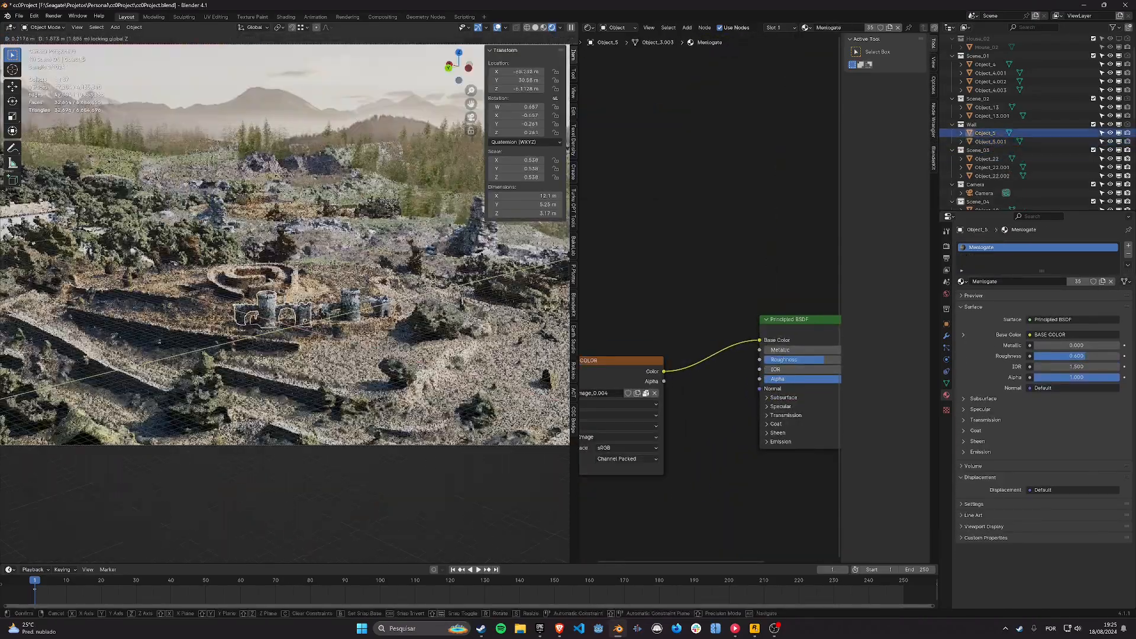
Step: Rotate the castle gate copy about the vertical axis and set it on the terrace beside the ruin
{"action": "left_click", "coordinate": [23, 385]}
{"action": "key", "text": "r"}
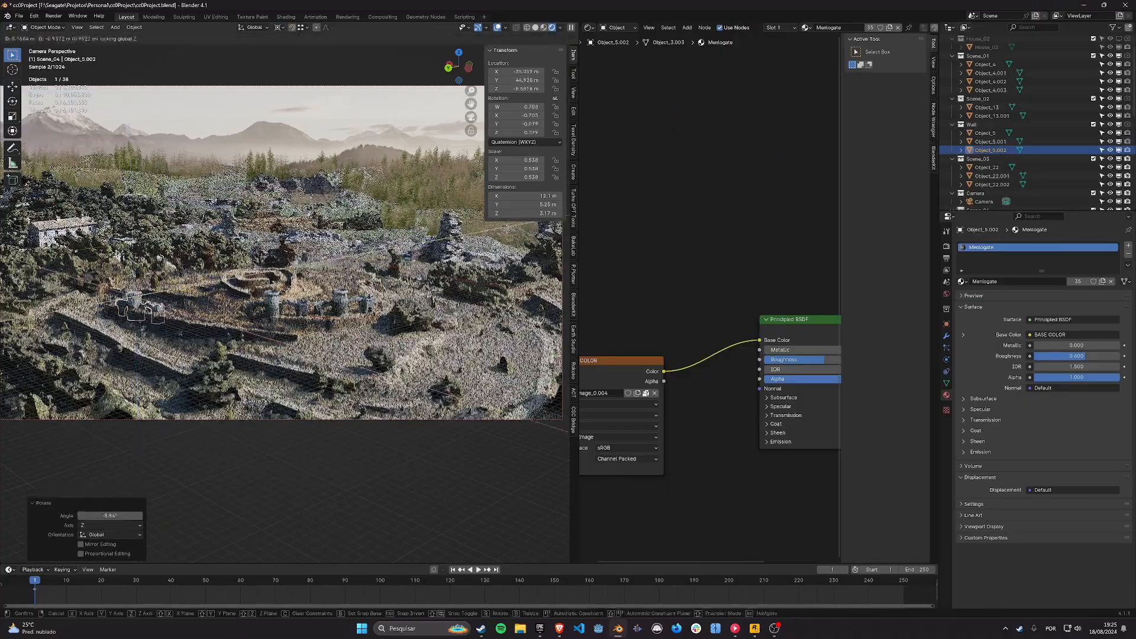
{"action": "left_click", "coordinate": [135, 310]}
Step: Duplicate the castle gate again and place the copy along the terrace wall
{"action": "key", "text": "shift+d"}
{"action": "left_click", "coordinate": [186, 308]}
{"action": "left_click", "coordinate": [367, 355]}
{"action": "left_click", "coordinate": [255, 313]}
{"action": "left_click", "coordinate": [387, 435]}
{"action": "scroll", "coordinate": [284, 355], "scroll_direction": "up", "scroll_amount": 2}
Step: Delete the surplus castle gates Object_5 and Object_5.003
{"action": "left_click", "coordinate": [247, 323]}
{"action": "key", "text": "Delete"}
{"action": "left_click", "coordinate": [169, 351]}
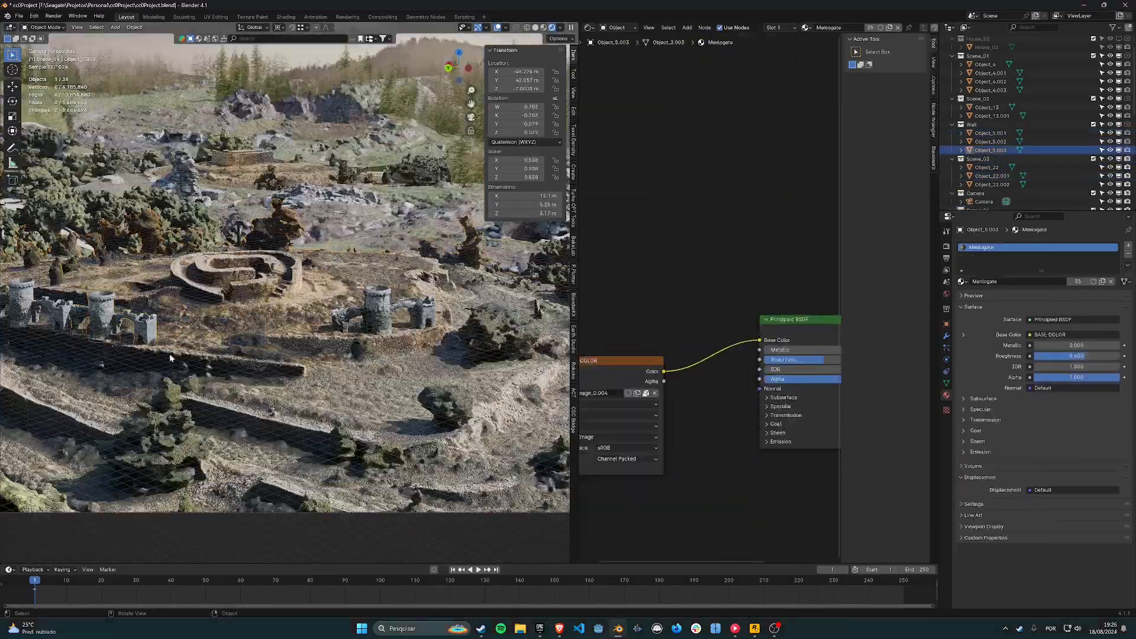
{"action": "key", "text": "Delete"}
{"action": "scroll", "coordinate": [288, 442], "scroll_direction": "down", "scroll_amount": 2}
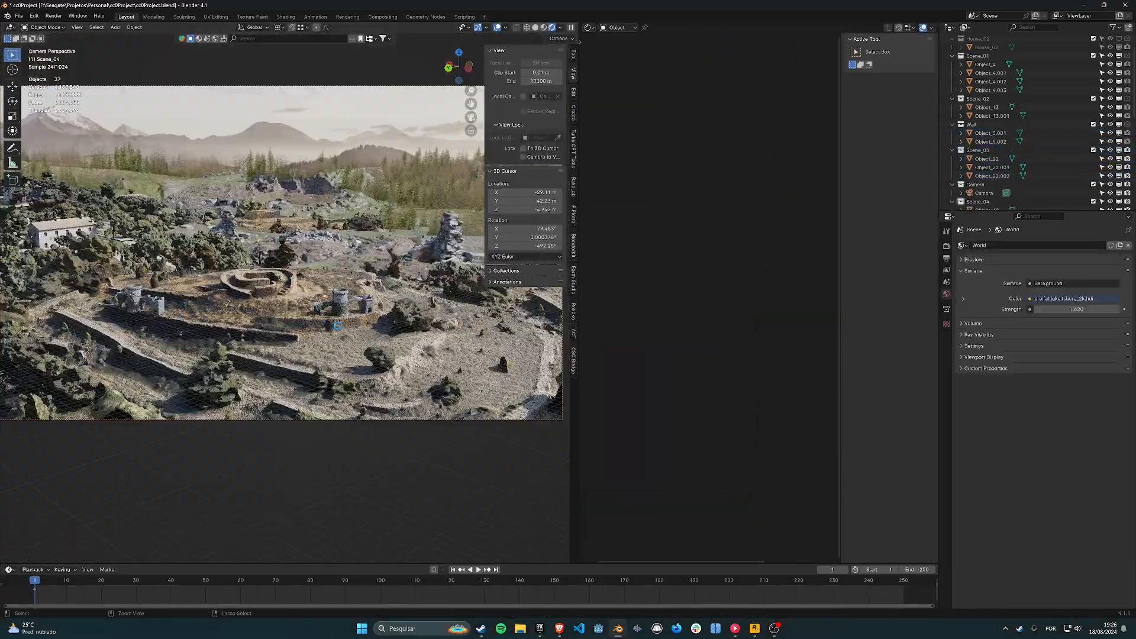
Step: Duplicate a forest plane and place the copy on the slope behind the rock tower
{"action": "left_click", "coordinate": [337, 326]}
{"action": "scroll", "coordinate": [355, 355], "scroll_direction": "up", "scroll_amount": 1}
{"action": "key", "text": "shift+d"}
{"action": "left_click", "coordinate": [361, 477]}
{"action": "scroll", "coordinate": [359, 326], "scroll_direction": "up", "scroll_amount": 2}
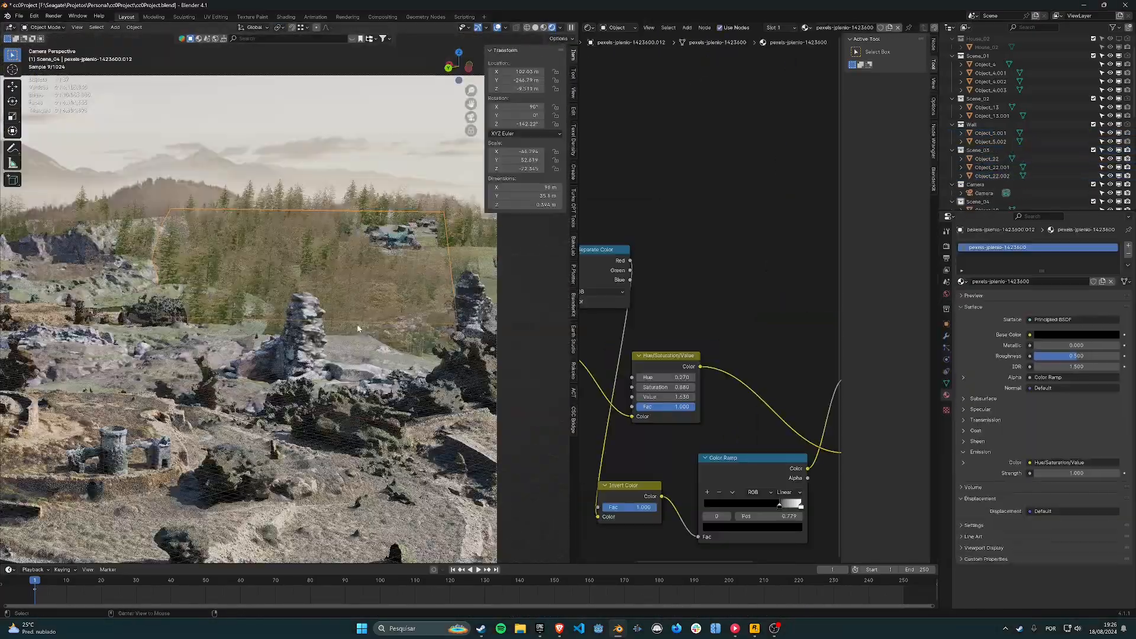
Step: Select the distant terrain Object_4.003 and set the Hue of its Hue/Saturation/Value node to 0.470
{"action": "scroll", "coordinate": [359, 325], "scroll_direction": "down", "scroll_amount": 4}
{"action": "scroll", "coordinate": [431, 308], "scroll_direction": "up", "scroll_amount": 6}
{"action": "left_click", "coordinate": [431, 308]}
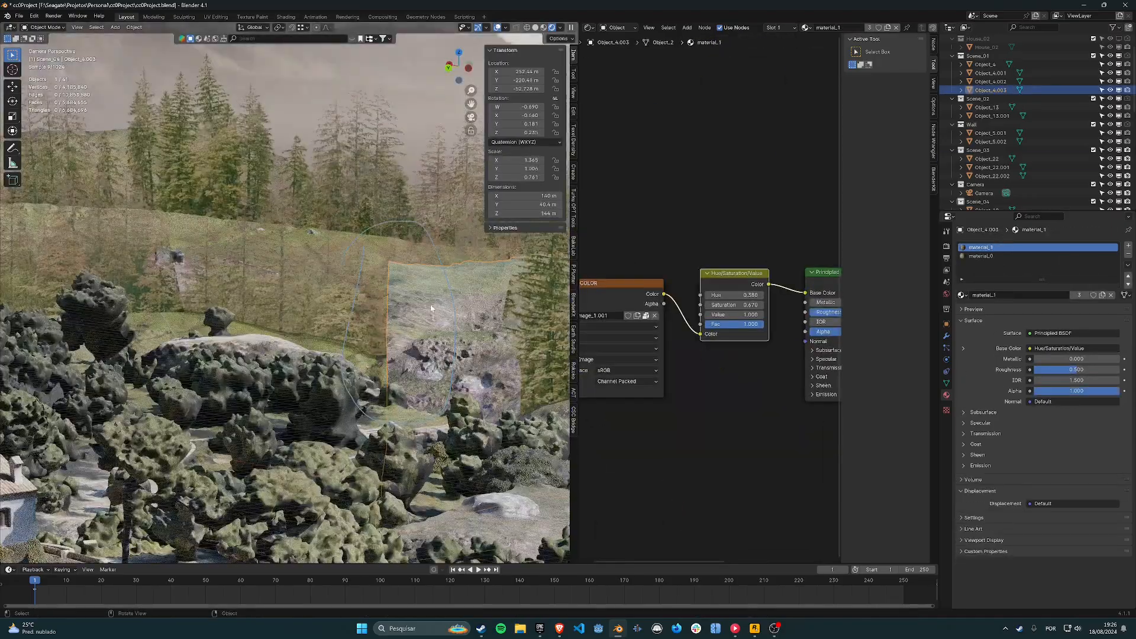
{"action": "scroll", "coordinate": [430, 308], "scroll_direction": "down", "scroll_amount": 4}
{"action": "left_click", "coordinate": [281, 284]}
{"action": "scroll", "coordinate": [414, 331], "scroll_direction": "up", "scroll_amount": 2}
{"action": "left_click", "coordinate": [462, 355]}
{"action": "scroll", "coordinate": [740, 296], "scroll_direction": "up", "scroll_amount": 2}
{"action": "left_click_drag", "start_coordinate": [754, 270], "coordinate": [763, 269]}
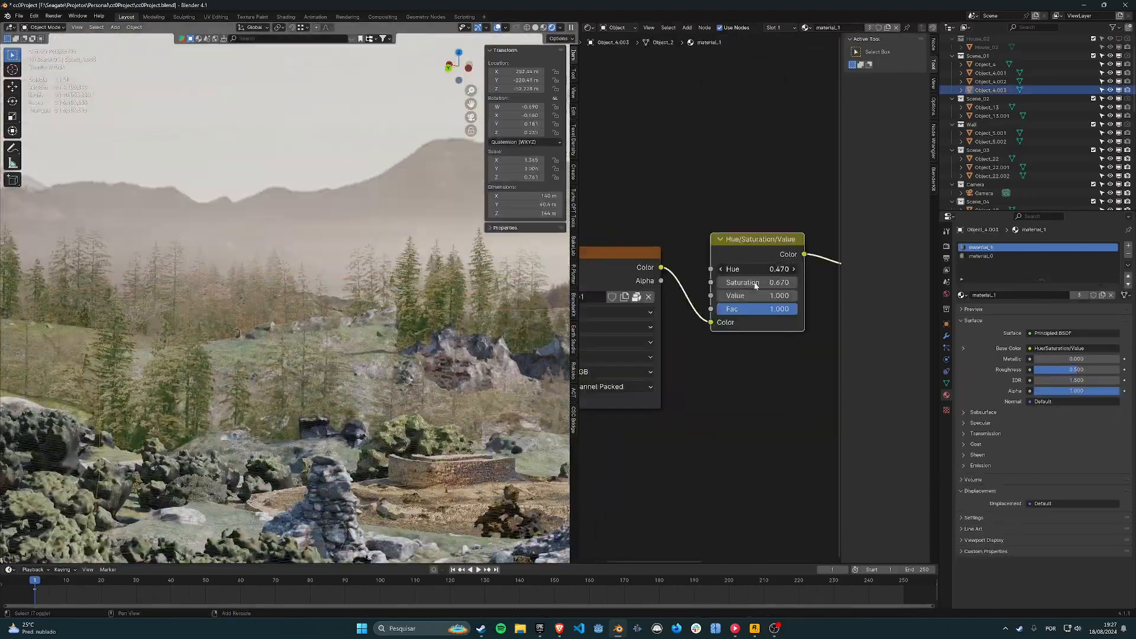
Step: Duplicate the ruin ground scan Object_22 and position the copy to extend the terrain
{"action": "scroll", "coordinate": [331, 367], "scroll_direction": "down", "scroll_amount": 4}
{"action": "left_click", "coordinate": [284, 438]}
{"action": "scroll", "coordinate": [284, 415], "scroll_direction": "down", "scroll_amount": 2}
{"action": "left_click", "coordinate": [284, 414]}
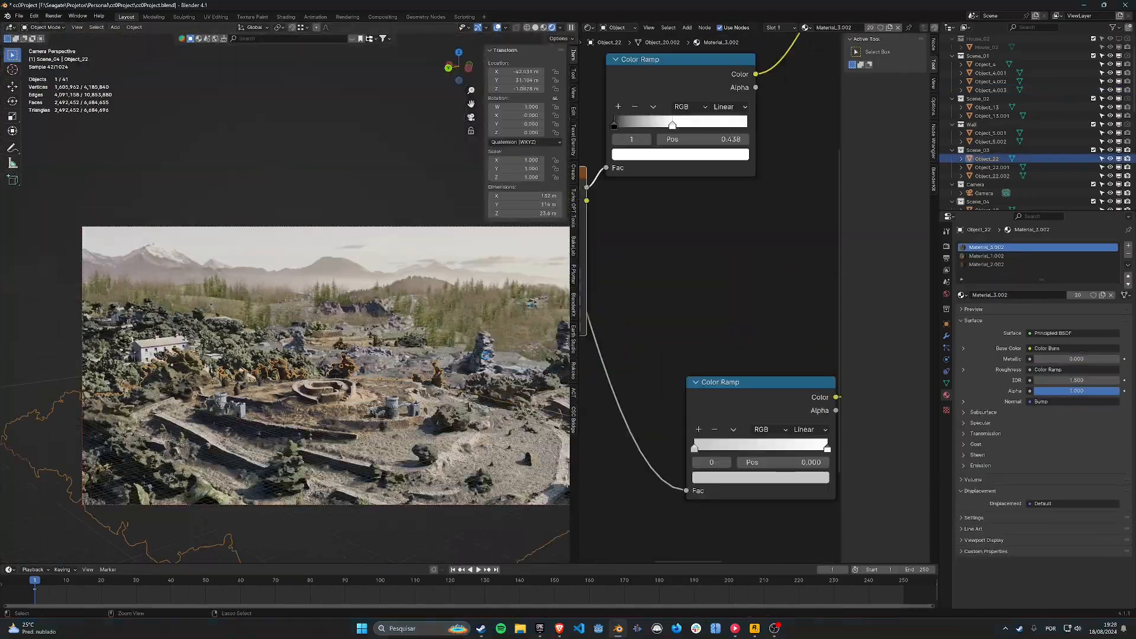
{"action": "scroll", "coordinate": [355, 379], "scroll_direction": "down", "scroll_amount": 4}
{"action": "key", "text": "z"}
{"action": "key", "text": "shift+d"}
{"action": "left_click", "coordinate": [378, 416]}
{"action": "scroll", "coordinate": [296, 402], "scroll_direction": "down", "scroll_amount": 2}
{"action": "key", "text": "z"}
{"action": "left_click", "coordinate": [256, 375]}
Step: Duplicate the tree-covered scan Object_13 from Scene_02 to extend the vegetation
{"action": "left_click", "coordinate": [198, 316]}
{"action": "key", "text": "shift+d"}
{"action": "scroll", "coordinate": [332, 379], "scroll_direction": "up", "scroll_amount": 4}
{"action": "scroll", "coordinate": [406, 530], "scroll_direction": "down", "scroll_amount": 5}
Step: Select the camera and move it along its local Z axis to reframe the scene
{"action": "left_click", "coordinate": [406, 382]}
{"action": "key", "text": "g"}
{"action": "left_click", "coordinate": [406, 382]}
{"action": "key", "text": "g"}
{"action": "key", "text": "z"}
{"action": "key", "text": "z"}
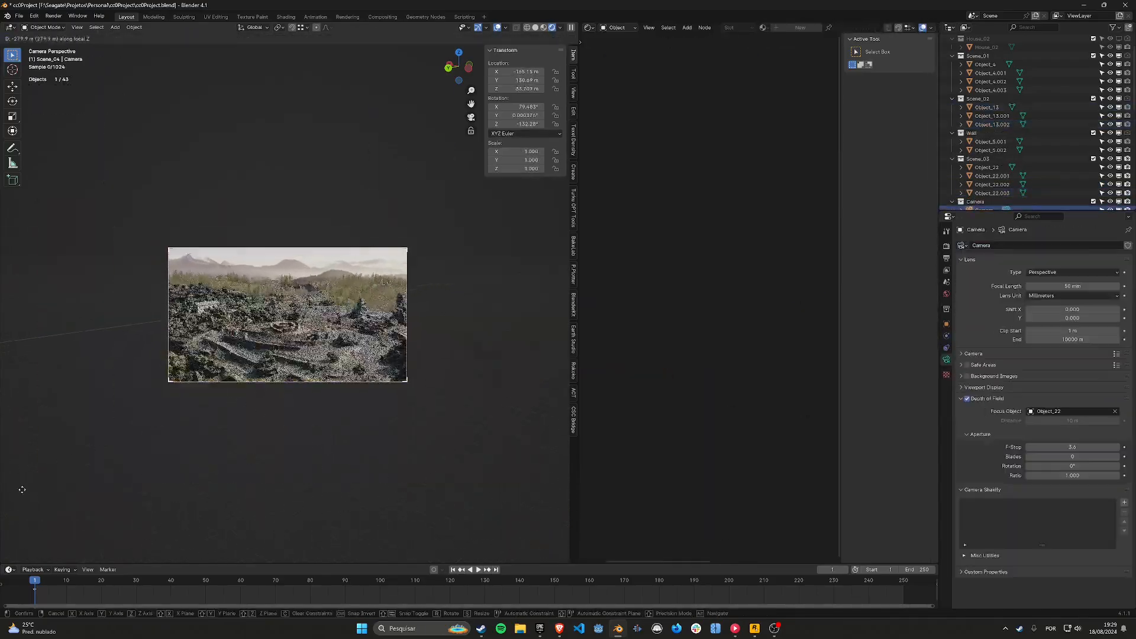
{"action": "left_click", "coordinate": [22, 490]}
Step: Duplicate the tree-covered Scene_02 scan once more and move the copy horizontally to fill the gap beside the other scans
{"action": "scroll", "coordinate": [284, 355], "scroll_direction": "up", "scroll_amount": 4}
{"action": "key", "text": "shift+d"}
{"action": "key", "text": "z"}
{"action": "middle_click_drag", "start_coordinate": [284, 331], "coordinate": [331, 426]}
{"action": "key", "text": "g"}
{"action": "key", "text": "shift+z"}
{"action": "left_click", "coordinate": [272, 343]}
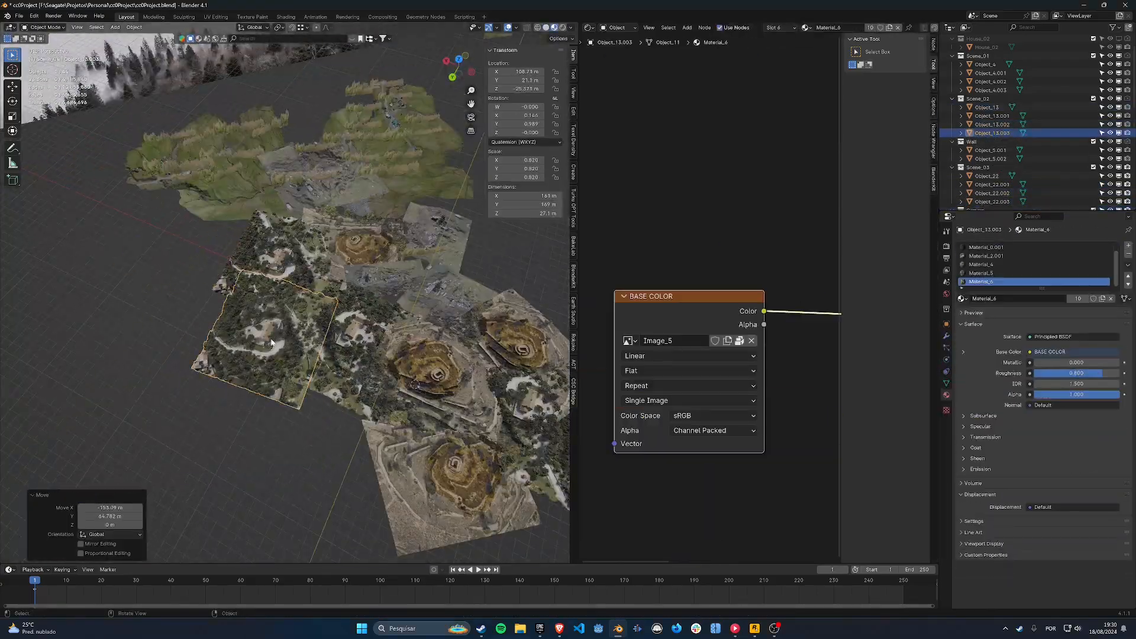
Step: Duplicate the tree-covered Object_13 scan again, move the copy to extend the vegetation and rotate it around the Z axis
{"action": "scroll", "coordinate": [272, 343], "scroll_direction": "up", "scroll_amount": 4}
{"action": "key", "text": "shift+d"}
{"action": "middle_click_drag", "start_coordinate": [284, 378], "coordinate": [244, 286]}
{"action": "left_click", "coordinate": [380, 378]}
{"action": "key", "text": "g"}
{"action": "mouse_move", "coordinate": [381, 378]}
{"action": "middle_mouse_down"}
{"action": "mouse_move", "coordinate": [255, 221]}
{"action": "mouse_move", "coordinate": [248, 355]}
{"action": "mouse_move", "coordinate": [355, 414]}
{"action": "middle_mouse_up"}
{"action": "key", "text": "g"}
{"action": "key", "text": "KP_0"}
{"action": "left_click", "coordinate": [284, 426]}
{"action": "key", "text": "r"}
{"action": "key", "text": "z"}
{"action": "left_click", "coordinate": [450, 436]}
{"action": "middle_click_drag", "start_coordinate": [450, 437], "coordinate": [284, 379]}
Step: From the camera view, select the forest image plane behind the rocky outcrop and reposition it
{"action": "key", "text": "KP_0"}
{"action": "scroll", "coordinate": [345, 237], "scroll_direction": "up", "scroll_amount": 5}
{"action": "left_click", "coordinate": [345, 147]}
{"action": "scroll", "coordinate": [461, 308], "scroll_direction": "down", "scroll_amount": 3}
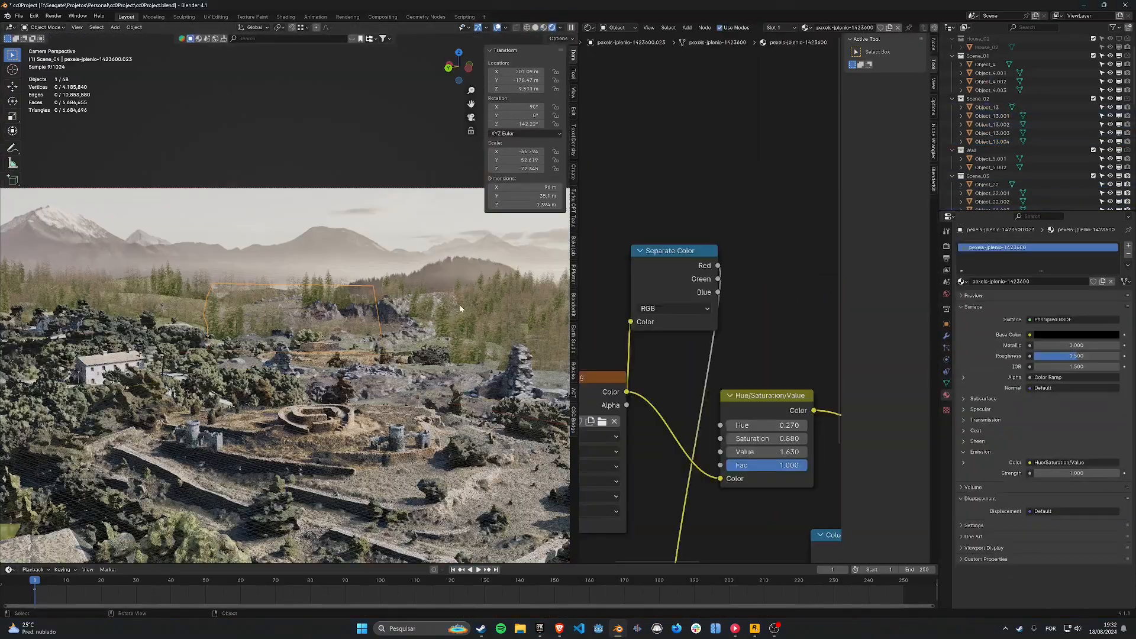
{"action": "key", "text": "g"}
{"action": "left_click", "coordinate": [419, 512]}
Step: Duplicate the forest image plane and rotate the copy around the Z axis
{"action": "scroll", "coordinate": [284, 355], "scroll_direction": "up", "scroll_amount": 3}
{"action": "middle_click_drag", "start_coordinate": [284, 355], "coordinate": [355, 415]}
{"action": "key", "text": "shift+d"}
{"action": "key", "text": "r"}
{"action": "key", "text": "z"}
{"action": "left_click", "coordinate": [396, 273]}
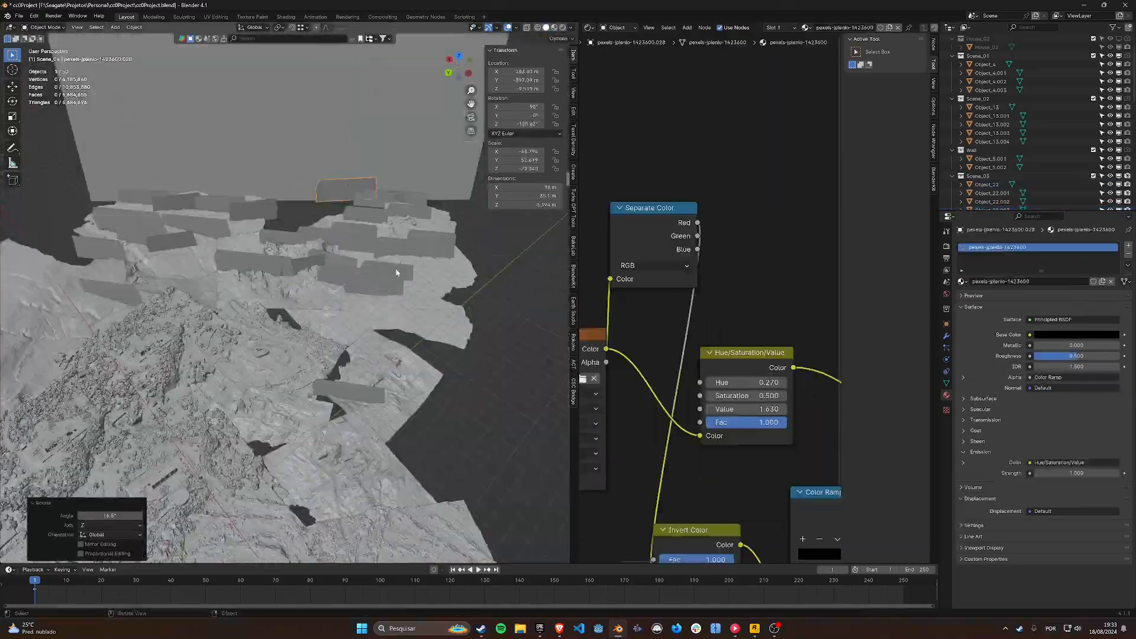
Step: In the camera view, move the forest plane copy horizontally to cover the hillside behind the rocks
{"action": "key", "text": "KP_0"}
{"action": "scroll", "coordinate": [284, 355], "scroll_direction": "up", "scroll_amount": 5}
{"action": "key", "text": "g"}
{"action": "key", "text": "shift+z"}
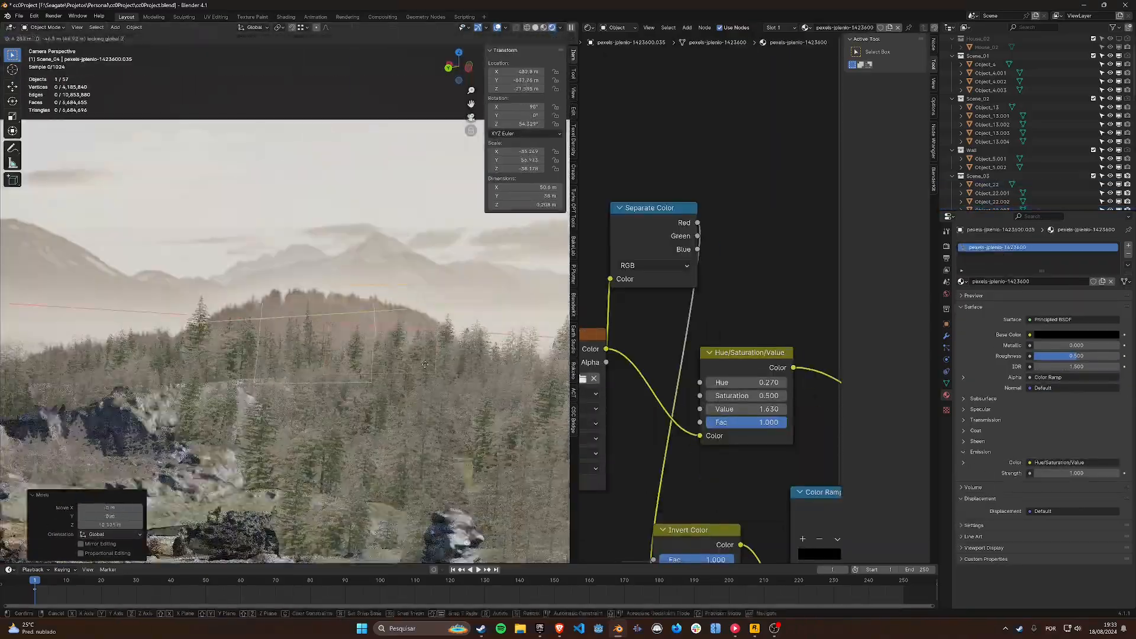
{"action": "left_click", "coordinate": [424, 364]}
Step: Render the image from the scene camera and open the Compositing workspace
{"action": "scroll", "coordinate": [425, 365], "scroll_direction": "down", "scroll_amount": 6}
{"action": "key", "text": "shift+z"}
{"action": "middle_click_drag", "start_coordinate": [284, 308], "coordinate": [339, 359]}
{"action": "key", "text": "KP_0"}
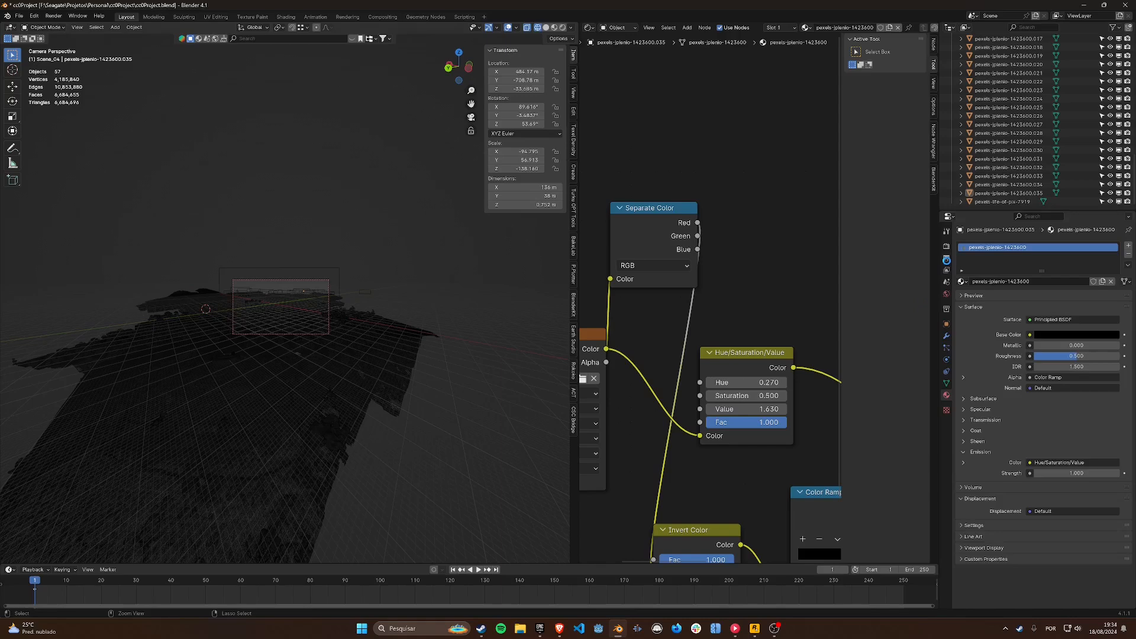
{"action": "key", "text": "F12"}
{"action": "middle_click_drag", "start_coordinate": [284, 308], "coordinate": [267, 281]}
{"action": "left_click", "coordinate": [946, 258]}
{"action": "left_click", "coordinate": [383, 16]}
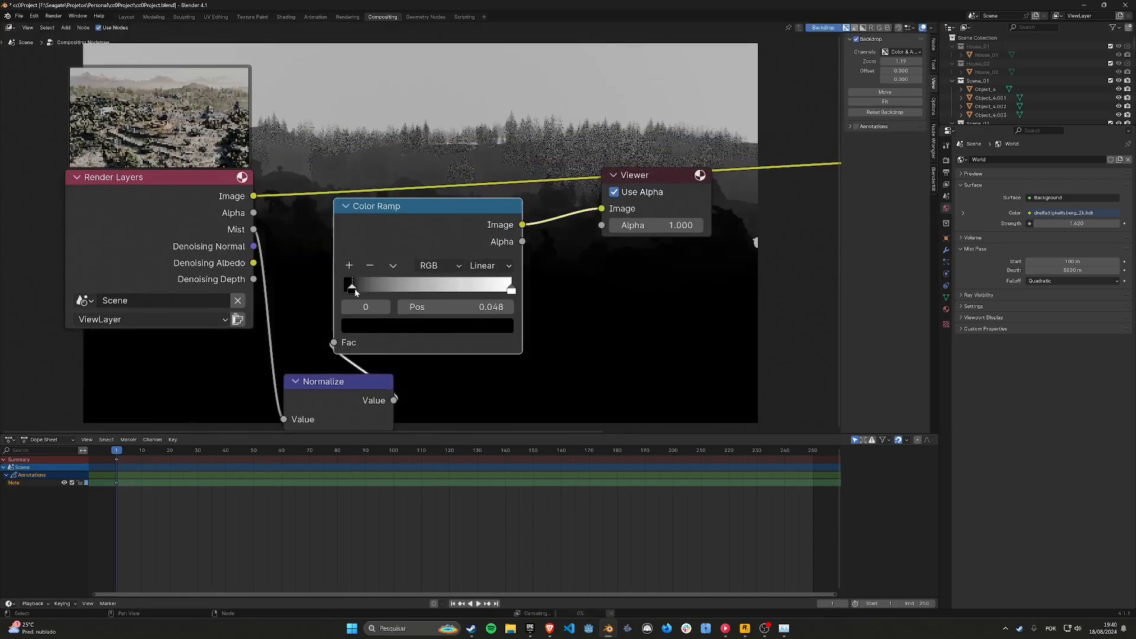
Step: Move the mist Color Ramp's white stop to position 0.456 and preview the Render Layers outputs
{"action": "left_click_drag", "start_coordinate": [512, 289], "coordinate": [420, 291]}
{"action": "middle_click_drag", "start_coordinate": [427, 307], "coordinate": [453, 261]}
{"action": "left_click", "coordinate": [946, 184]}
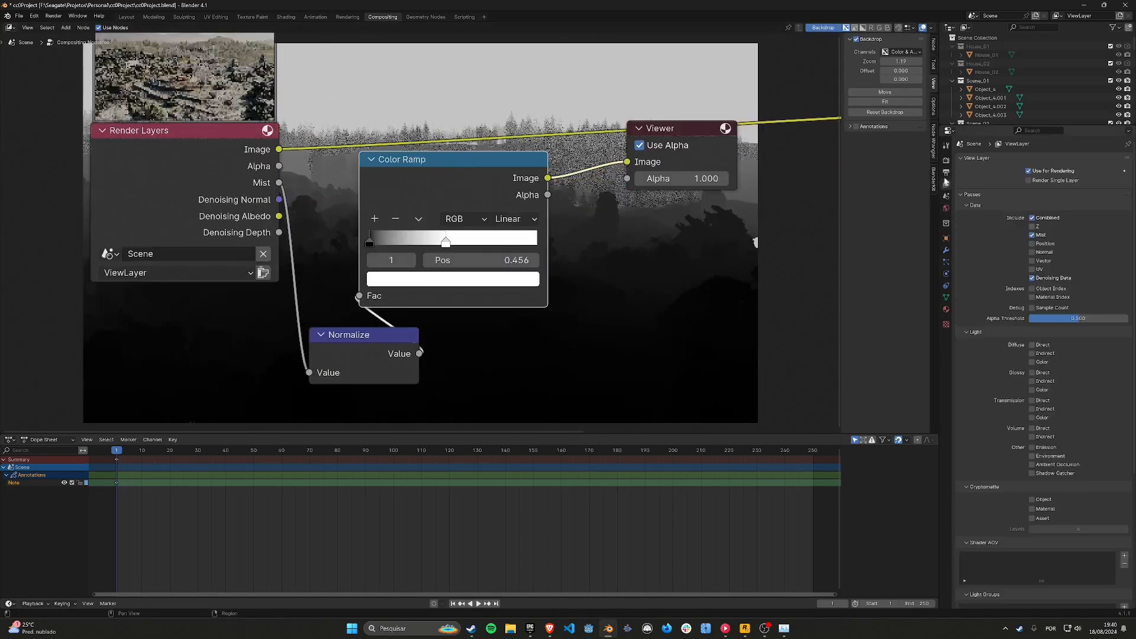
{"action": "left_click", "coordinate": [246, 185], "text": "ctrl+shift"}
{"action": "left_click", "coordinate": [247, 185], "text": "ctrl+shift"}
{"action": "left_click", "coordinate": [246, 185], "text": "ctrl+shift"}
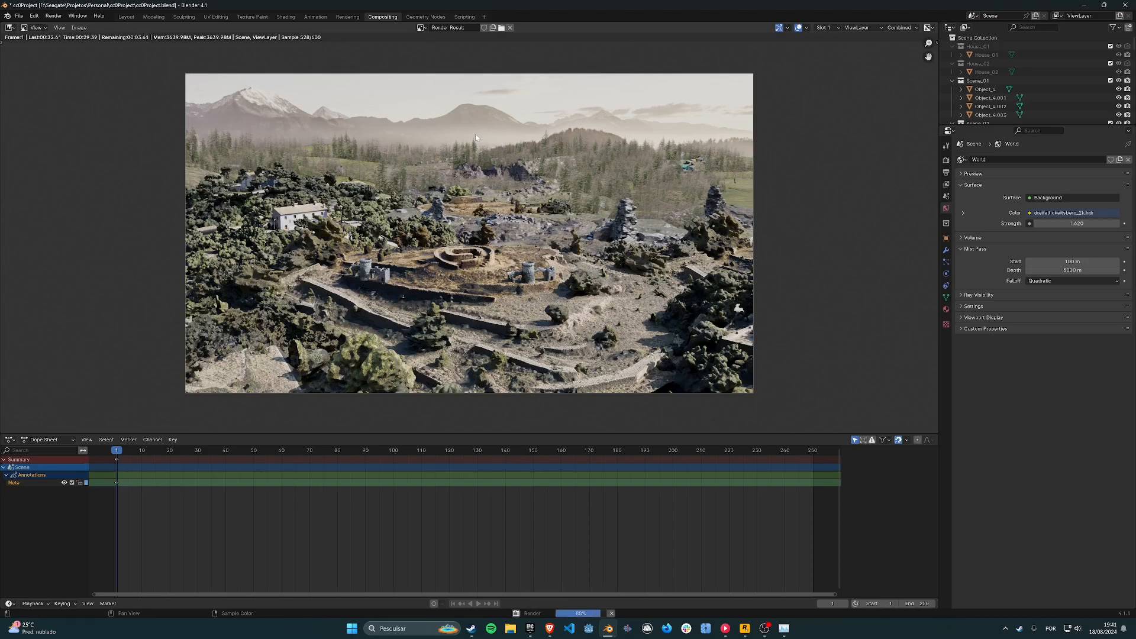
Step: Leave the render result, reposition the node and preview the Color Ramp output in the Viewer
{"action": "scroll", "coordinate": [475, 134], "scroll_direction": "up", "scroll_amount": 1}
{"action": "key", "text": "Escape"}
{"action": "key", "text": "g"}
{"action": "left_click", "coordinate": [708, 339]}
{"action": "left_click", "coordinate": [426, 324], "text": "ctrl+shift"}
{"action": "left_click", "coordinate": [631, 265], "text": "ctrl+shift"}
{"action": "middle_click_drag", "start_coordinate": [631, 265], "coordinate": [480, 266]}
Step: Insert a Mix node between Render Layers and Composite, preview it and move the Viewer node clear of it
{"action": "key", "text": "shift+a"}
{"action": "type", "text": "Mult"}
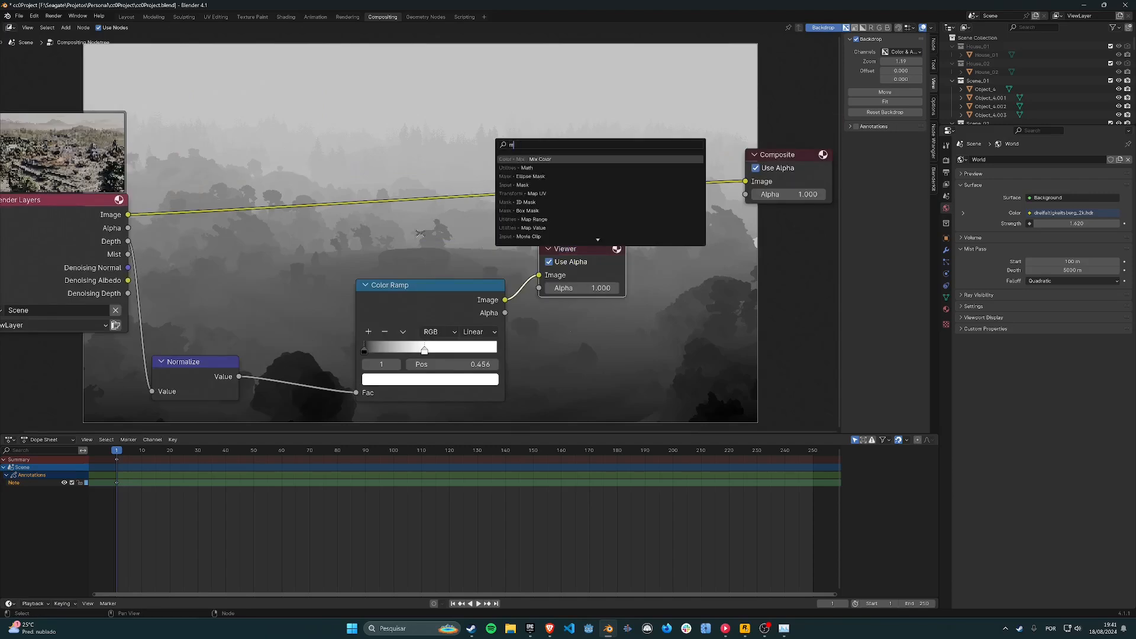
{"action": "key", "text": "Return"}
{"action": "left_click", "coordinate": [624, 145], "text": "ctrl+shift"}
{"action": "left_click_drag", "start_coordinate": [582, 248], "coordinate": [796, 260]}
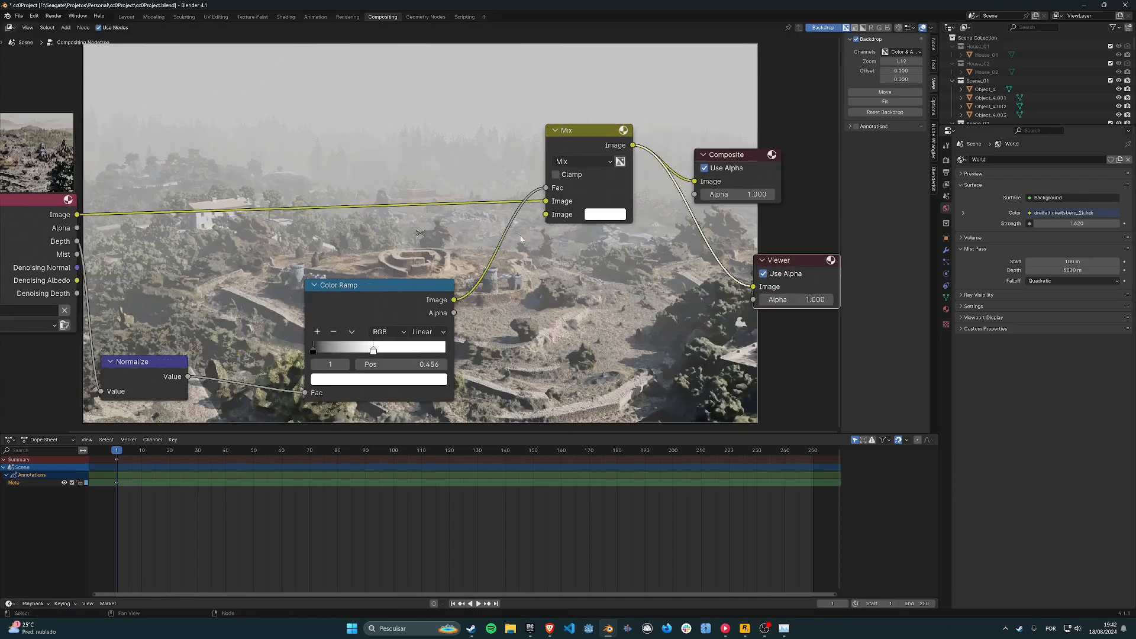
Step: Feed the Color Ramp into the Mix node's second Image input and set it to Screen with factor 0.221
{"action": "left_click_drag", "start_coordinate": [379, 285], "coordinate": [379, 291]}
{"action": "left_click_drag", "start_coordinate": [545, 188], "coordinate": [546, 215]}
{"action": "left_click", "coordinate": [583, 161]}
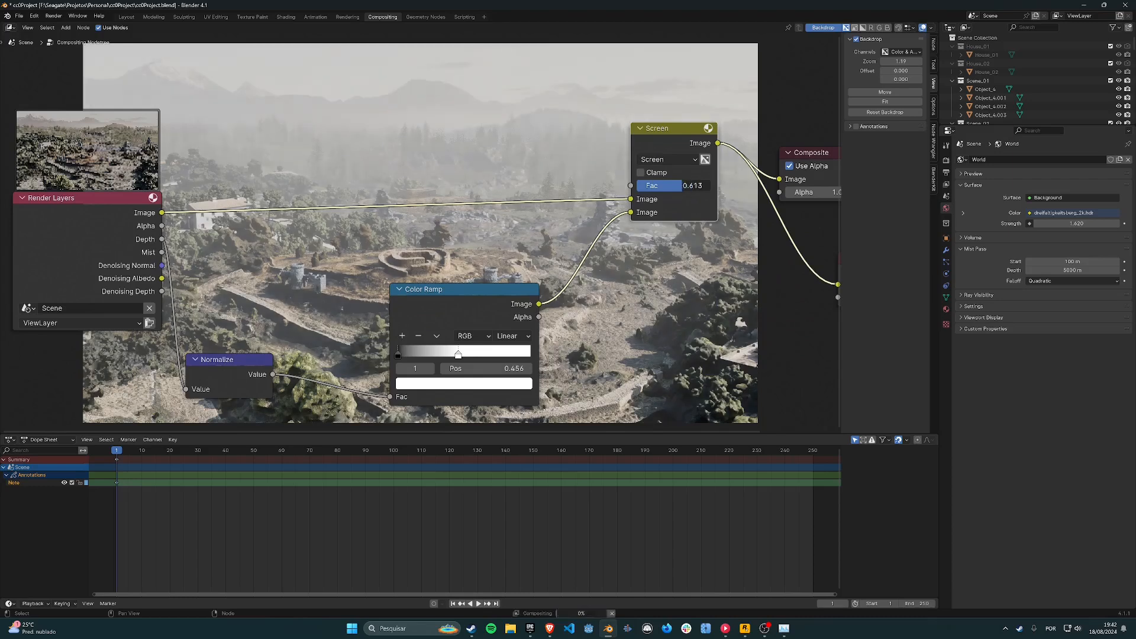
{"action": "left_click_drag", "start_coordinate": [682, 186], "coordinate": [653, 186]}
Step: Rearrange the compositor nodes, moving Render Layers farther from the Color Ramp
{"action": "scroll", "coordinate": [322, 275], "scroll_direction": "down", "scroll_amount": 4}
{"action": "middle_click_drag", "start_coordinate": [321, 276], "coordinate": [377, 273]}
{"action": "key", "text": "space"}
{"action": "key", "text": "Escape"}
{"action": "left_click_drag", "start_coordinate": [468, 283], "coordinate": [415, 275]}
{"action": "middle_click_drag", "start_coordinate": [416, 275], "coordinate": [538, 320]}
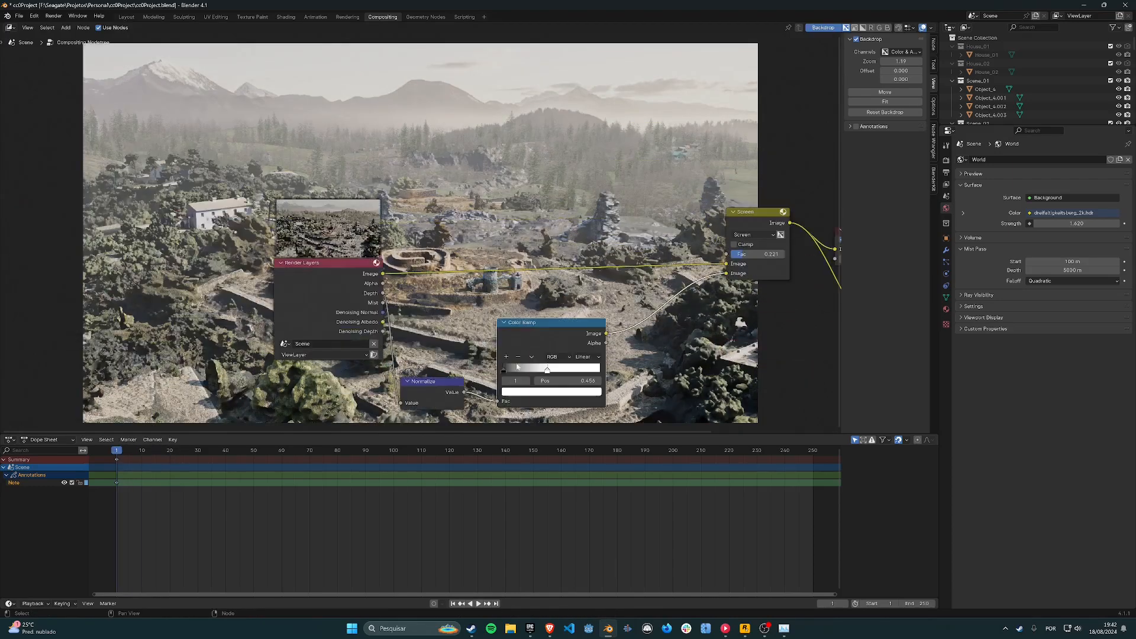
{"action": "left_click_drag", "start_coordinate": [331, 261], "coordinate": [255, 267]}
Step: Add a Blur node beside the Color Ramp and make room for it among the nodes
{"action": "scroll", "coordinate": [545, 357], "scroll_direction": "up", "scroll_amount": 3}
{"action": "middle_click_drag", "start_coordinate": [545, 358], "coordinate": [507, 374]}
{"action": "type", "text": "blur"}
{"action": "key", "text": "Return"}
{"action": "left_click", "coordinate": [699, 346]}
{"action": "middle_click_drag", "start_coordinate": [698, 346], "coordinate": [532, 198]}
{"action": "left_click_drag", "start_coordinate": [639, 41], "coordinate": [516, 39]}
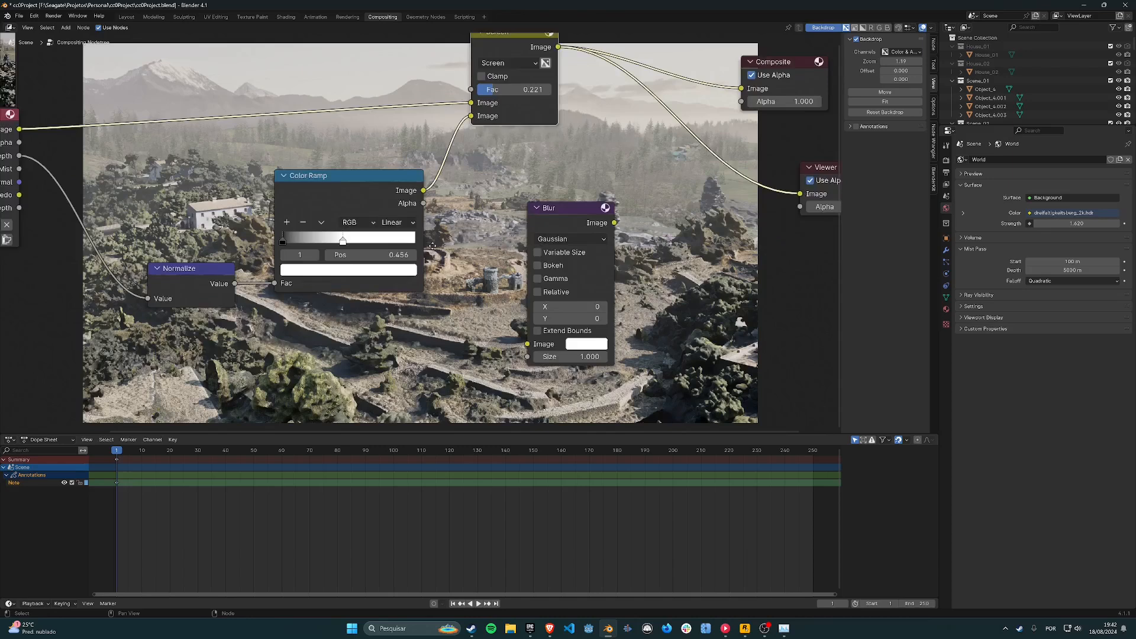
Step: Connect the Color Ramp output to the Blur node and preview the Blur node in the Viewer
{"action": "left_click", "coordinate": [570, 245], "text": "ctrl+shift"}
{"action": "left_click_drag", "start_coordinate": [570, 244], "coordinate": [492, 218]}
{"action": "left_click_drag", "start_coordinate": [516, 164], "coordinate": [470, 76]}
{"action": "middle_click_drag", "start_coordinate": [512, 320], "coordinate": [519, 235]}
{"action": "left_click_drag", "start_coordinate": [519, 238], "coordinate": [544, 221]}
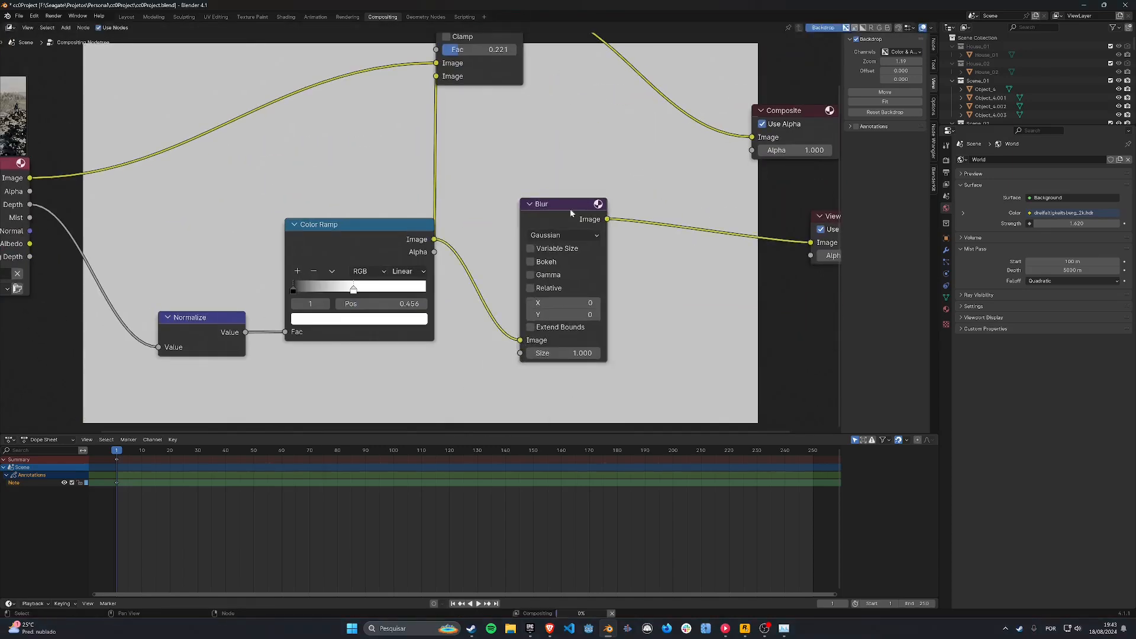
Step: Connect the Screen output to the Blur node's Image input and the Color Ramp to its Size input
{"action": "scroll", "coordinate": [381, 306], "scroll_direction": "down", "scroll_amount": 2}
{"action": "middle_click_drag", "start_coordinate": [380, 306], "coordinate": [421, 339]}
{"action": "left_click_drag", "start_coordinate": [514, 71], "coordinate": [530, 98]}
{"action": "left_click_drag", "start_coordinate": [539, 368], "coordinate": [559, 110]}
{"action": "left_click_drag", "start_coordinate": [582, 262], "coordinate": [585, 258]}
Step: Try Blur sizes of 600 and 224 in X and Y
{"action": "middle_click_drag", "start_coordinate": [585, 259], "coordinate": [296, 154]}
{"action": "scroll", "coordinate": [598, 235], "scroll_direction": "up", "scroll_amount": 2}
{"action": "type", "text": "600"}
{"action": "key", "text": "Return"}
{"action": "left_click_drag", "start_coordinate": [288, 255], "coordinate": [648, 255]}
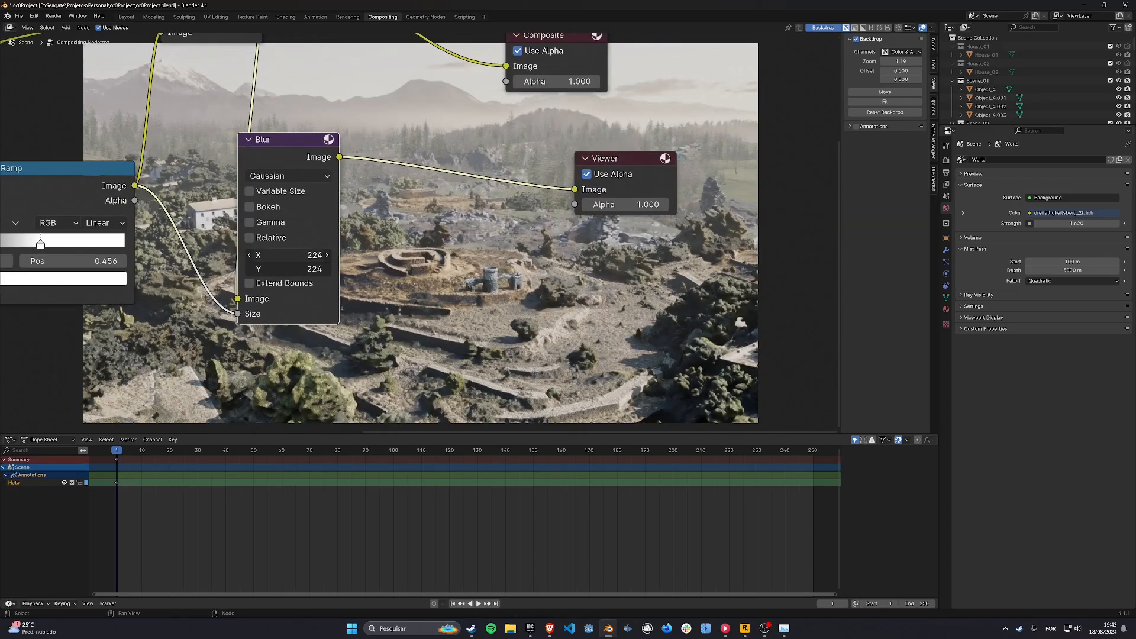
Step: Set the Blur node's X and Y sizes to 31
{"action": "left_click_drag", "start_coordinate": [342, 166], "coordinate": [364, 175]}
{"action": "middle_click_drag", "start_coordinate": [364, 175], "coordinate": [490, 238]}
{"action": "scroll", "coordinate": [490, 238], "scroll_direction": "down", "scroll_amount": 4}
{"action": "middle_click_drag", "start_coordinate": [514, 198], "coordinate": [810, 344]}
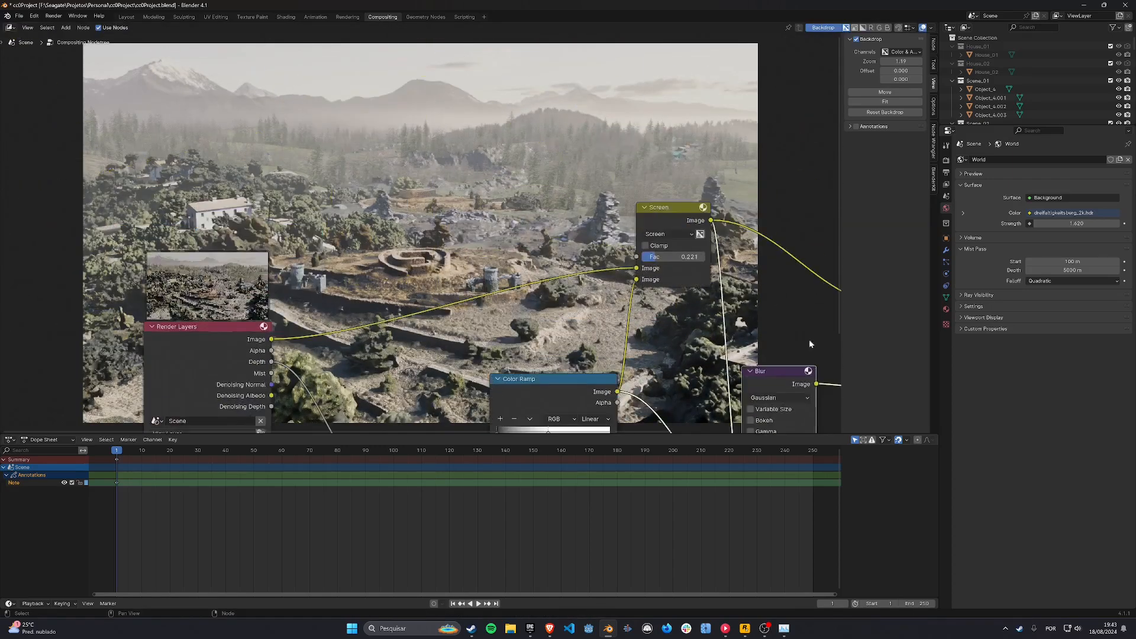
{"action": "left_click_drag", "start_coordinate": [474, 168], "coordinate": [472, 168]}
{"action": "scroll", "coordinate": [349, 113], "scroll_direction": "up", "scroll_amount": 6}
{"action": "scroll", "coordinate": [429, 237], "scroll_direction": "down", "scroll_amount": 4}
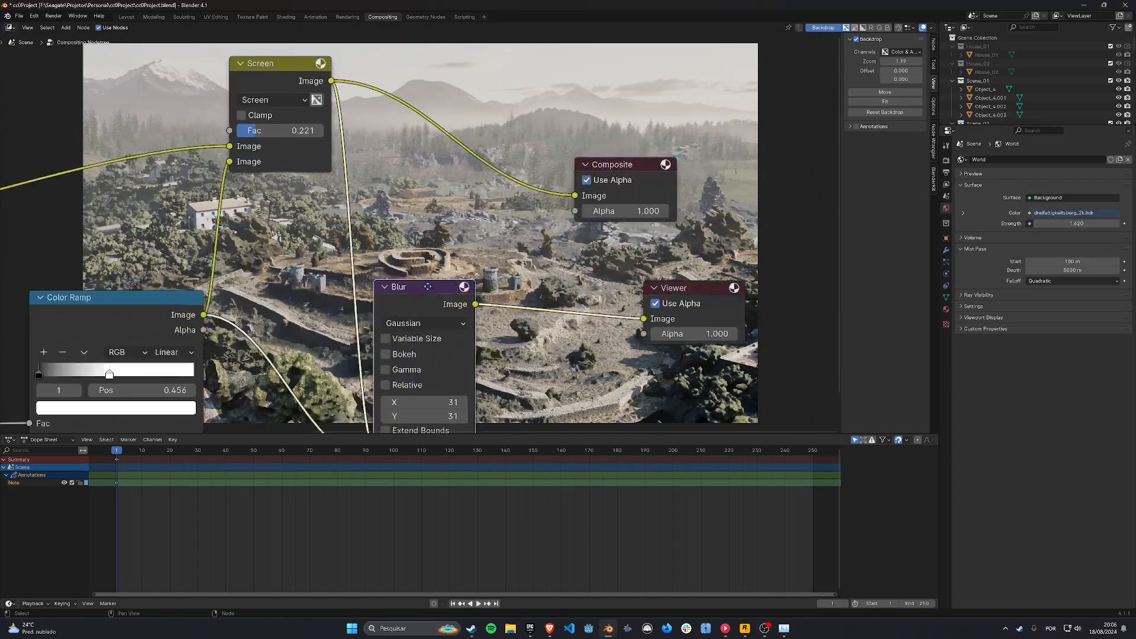
Step: Fine-tune the exposure in the render's Color Management settings
{"action": "left_click_drag", "start_coordinate": [1082, 560], "coordinate": [1088, 560]}
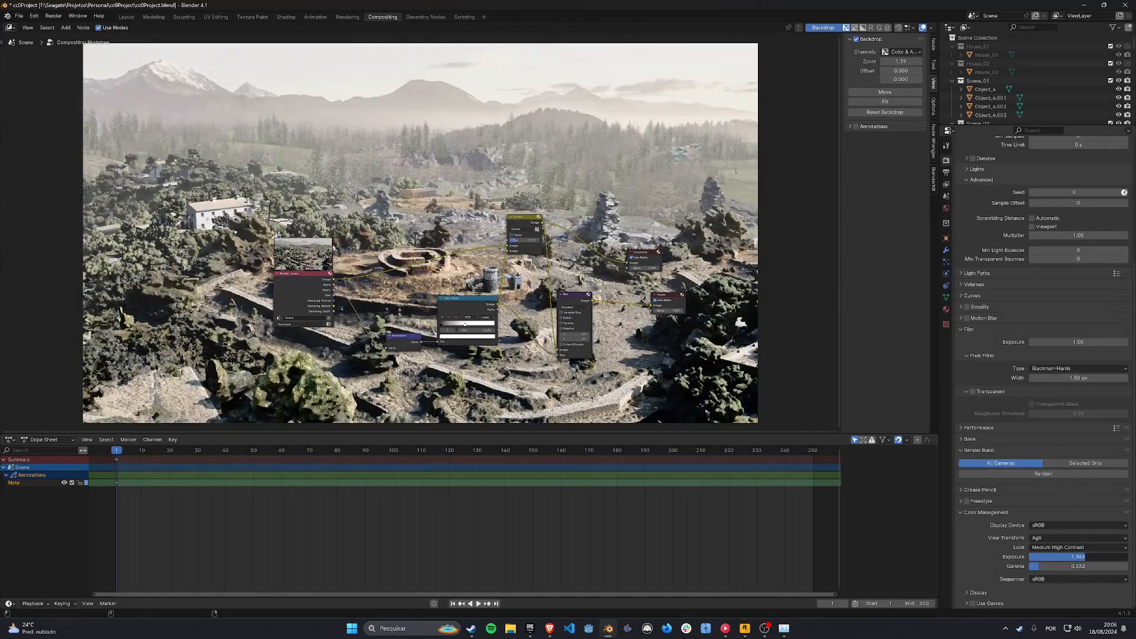
{"action": "middle_click_drag", "start_coordinate": [130, 343], "coordinate": [436, 171]}
{"action": "scroll", "coordinate": [437, 171], "scroll_direction": "down", "scroll_amount": 3}
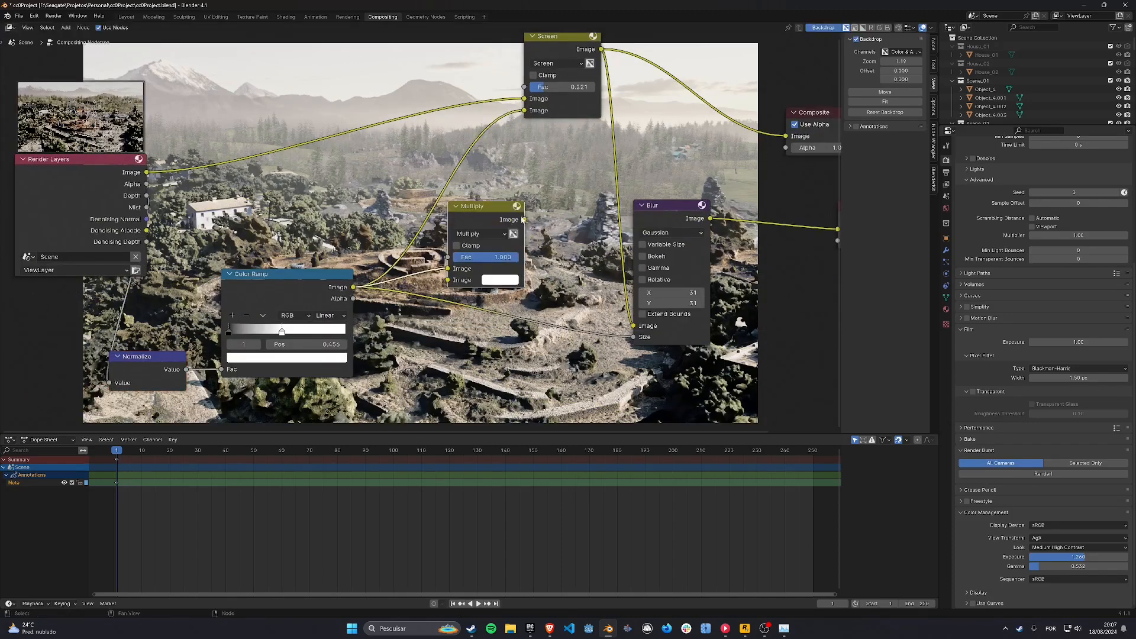
Step: Insert a pale cyan Multiply node between Color Ramp and Screen, and add Lens Distortion with distortion 0.010 and dispersion 0.005
{"action": "left_click", "coordinate": [456, 211]}
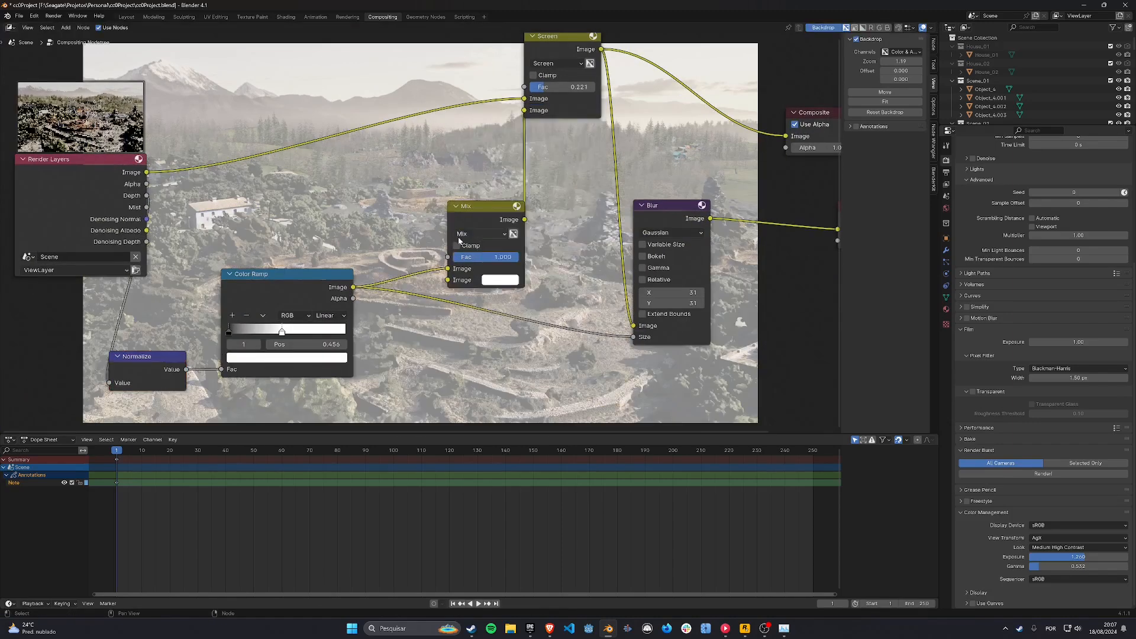
{"action": "middle_click_drag", "start_coordinate": [328, 225], "coordinate": [538, 341]}
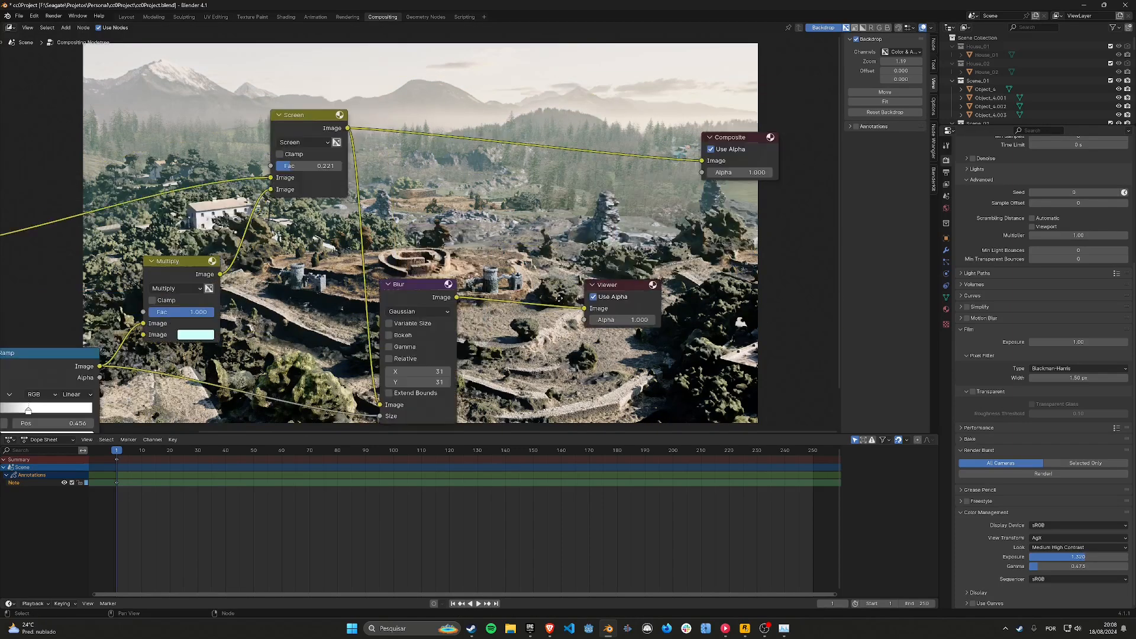
{"action": "left_click_drag", "start_coordinate": [735, 328], "coordinate": [763, 328]}
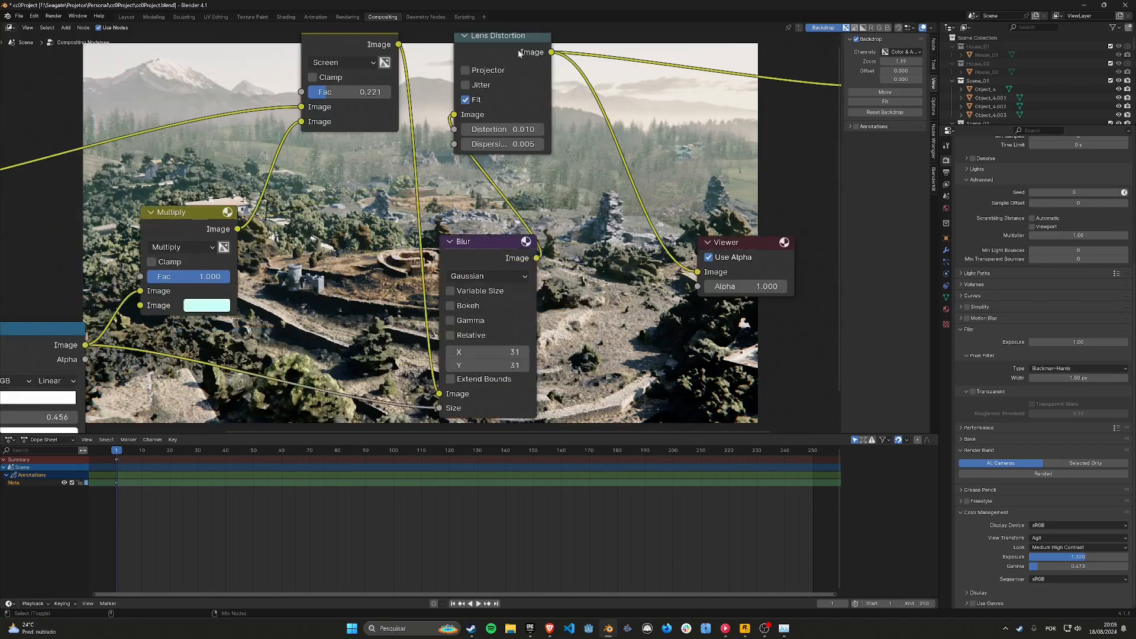
{"action": "left_click", "coordinate": [459, 276]}
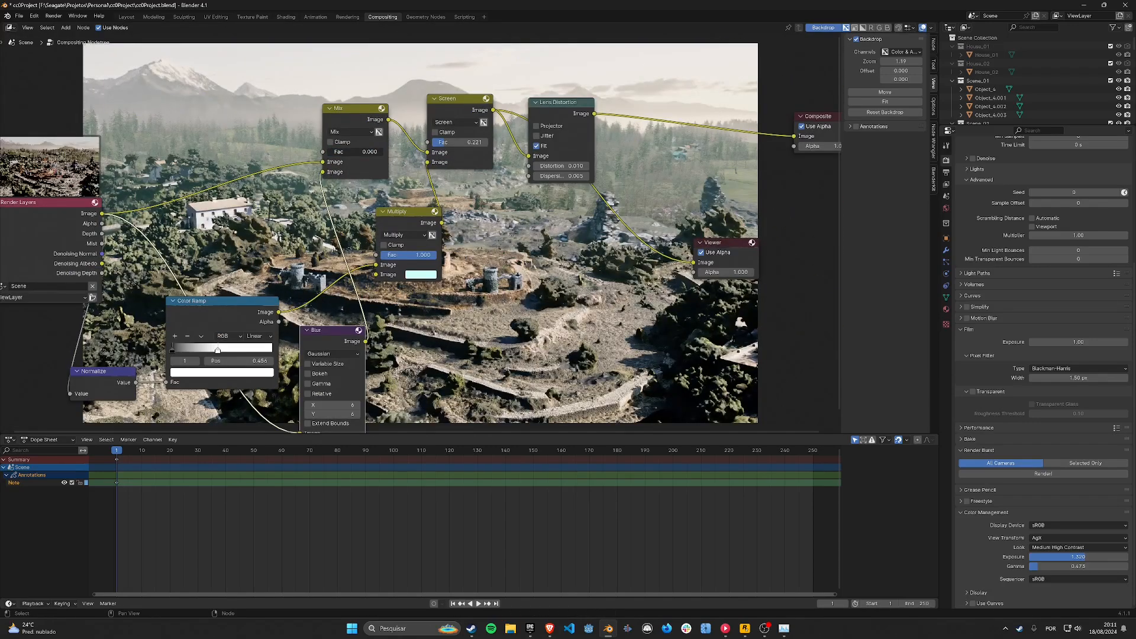
Step: Reposition the Color Ramp node and connect its output to the factor of the Mix node blending the sharp and blurred images
{"action": "key", "text": "g"}
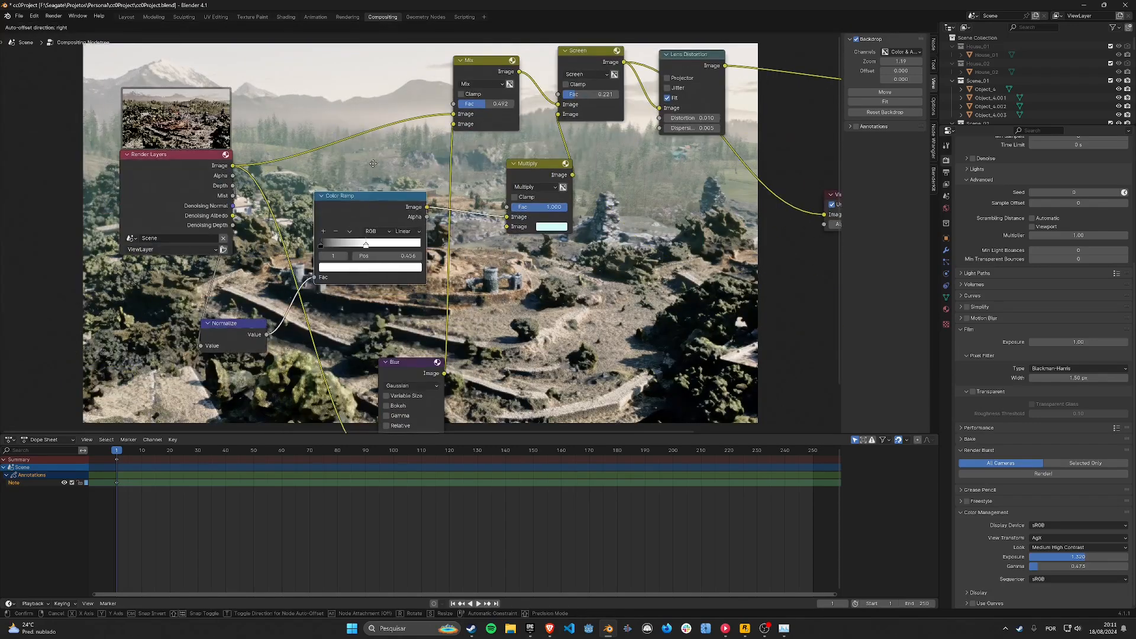
{"action": "middle_click_drag", "start_coordinate": [450, 249], "coordinate": [379, 221]}
{"action": "left_click_drag", "start_coordinate": [322, 197], "coordinate": [370, 84]}
{"action": "middle_click_drag", "start_coordinate": [378, 236], "coordinate": [370, 172]}
{"action": "middle_click_drag", "start_coordinate": [509, 147], "coordinate": [508, 380]}
{"action": "left_click", "coordinate": [652, 168]}
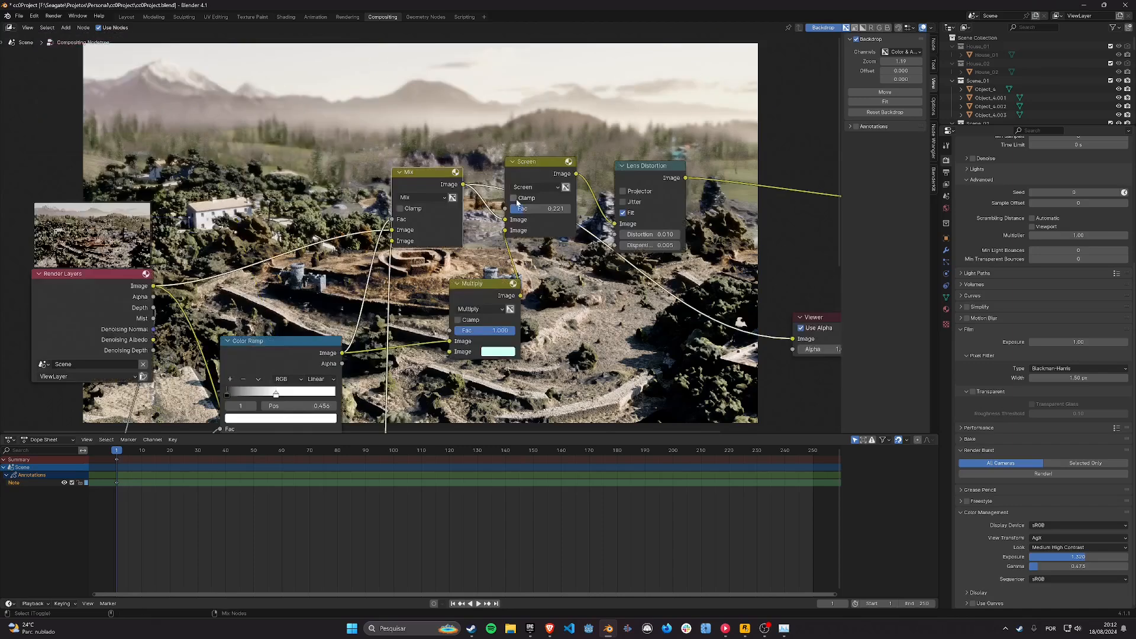
Step: Insert a Glare node with low-quality Streaks after Lens Distortion, preview it in the Viewer and adjust its settings
{"action": "middle_click_drag", "start_coordinate": [806, 169], "coordinate": [473, 255]}
{"action": "key", "text": "shift+a"}
{"action": "type", "text": "B"}
{"action": "left_click", "coordinate": [629, 353]}
{"action": "left_click", "coordinate": [391, 243], "text": "ctrl+shift"}
{"action": "middle_click_drag", "start_coordinate": [396, 260], "coordinate": [369, 119]}
{"action": "left_click", "coordinate": [598, 298]}
{"action": "left_click", "coordinate": [597, 310]}
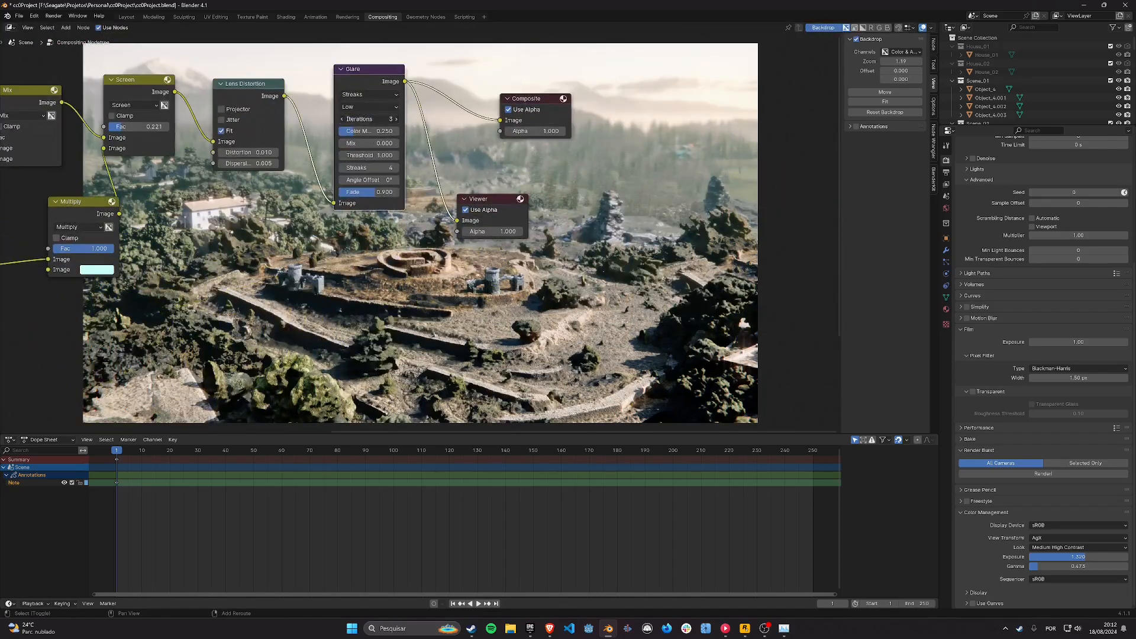
{"action": "left_click_drag", "start_coordinate": [418, 158], "coordinate": [389, 157]}
{"action": "middle_click_drag", "start_coordinate": [400, 265], "coordinate": [583, 334]}
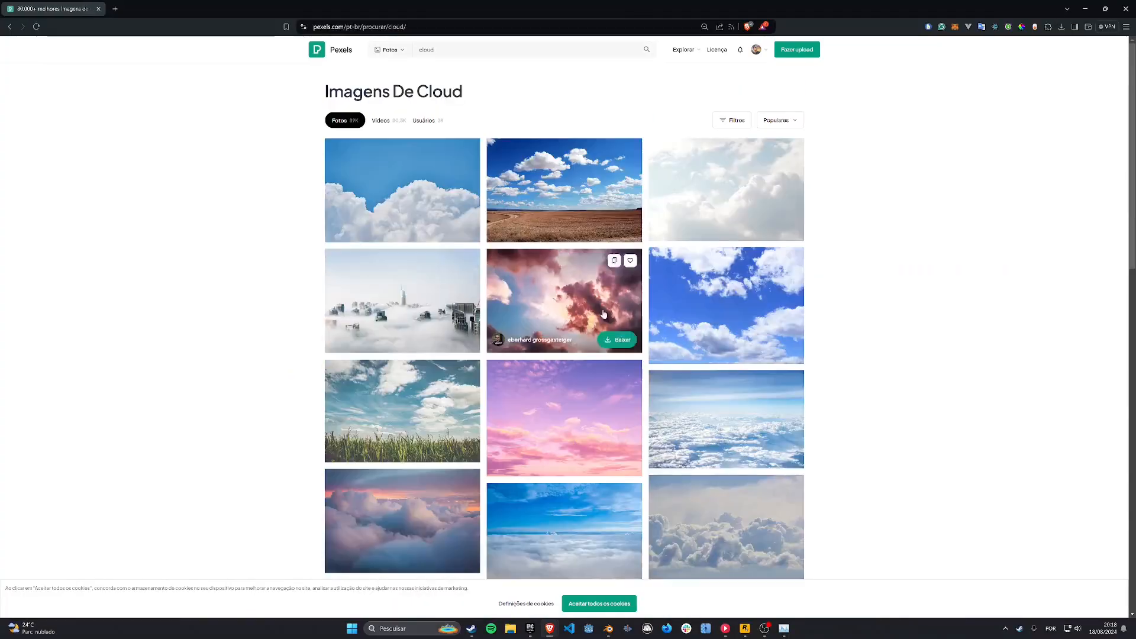
Step: Switch to the browser, look through the Pexels cloud photos and choose one
{"action": "scroll", "coordinate": [858, 397], "scroll_direction": "down", "scroll_amount": 10}
{"action": "scroll", "coordinate": [858, 396], "scroll_direction": "down", "scroll_amount": 15}
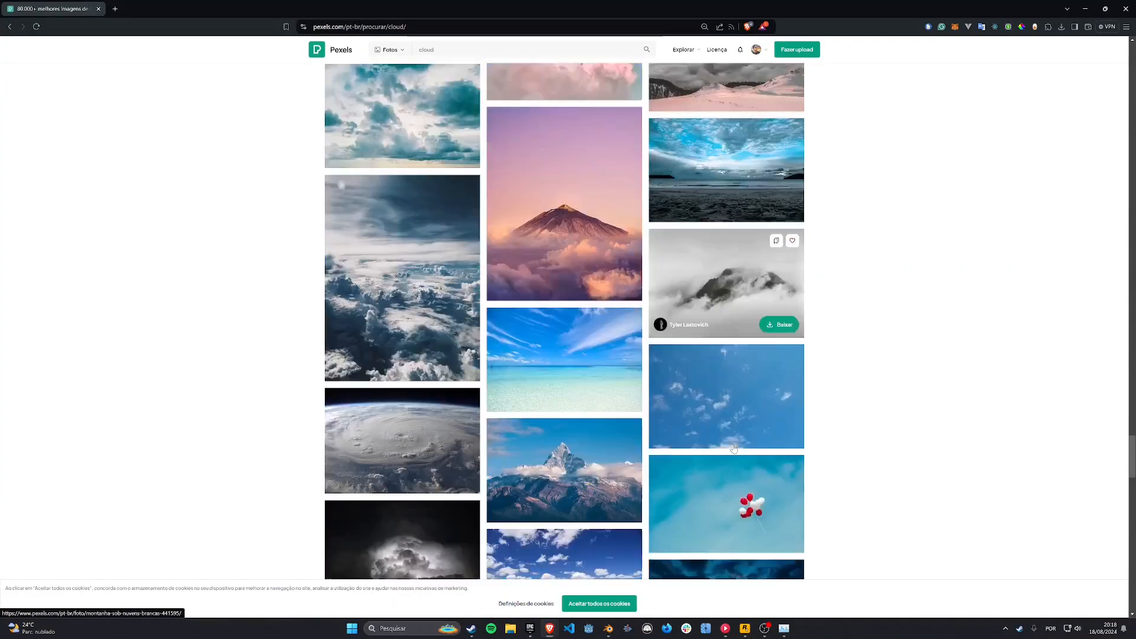
{"action": "scroll", "coordinate": [734, 449], "scroll_direction": "down", "scroll_amount": 10}
{"action": "left_click", "coordinate": [734, 514]}
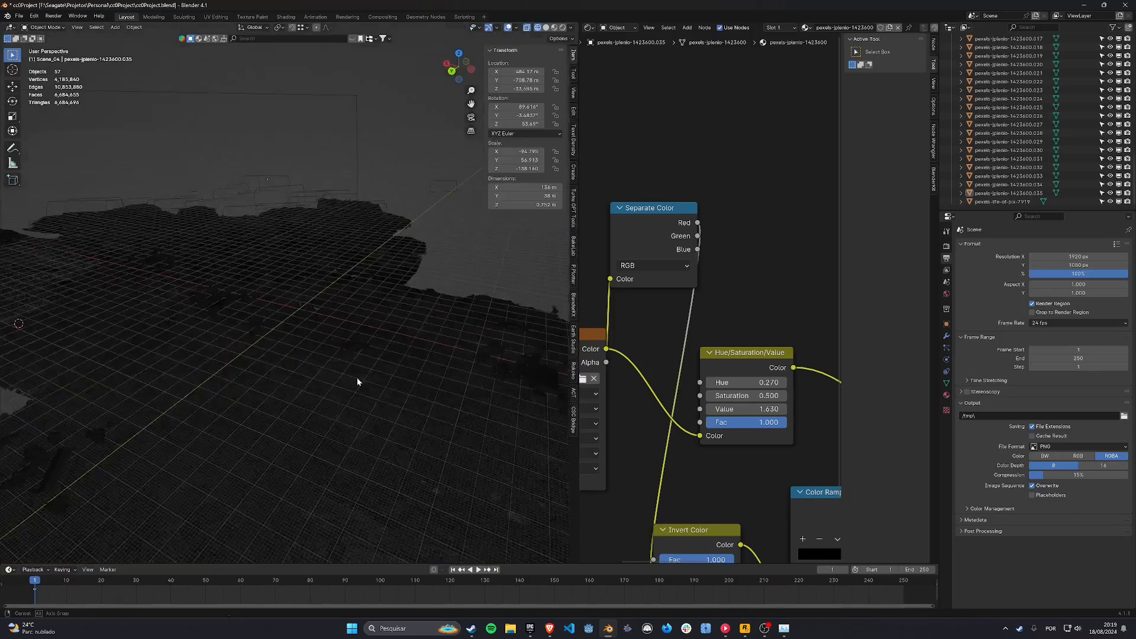
Step: Back in Blender, add the cloud photo as an image plane over the terrain
{"action": "key", "text": "shift+a"}
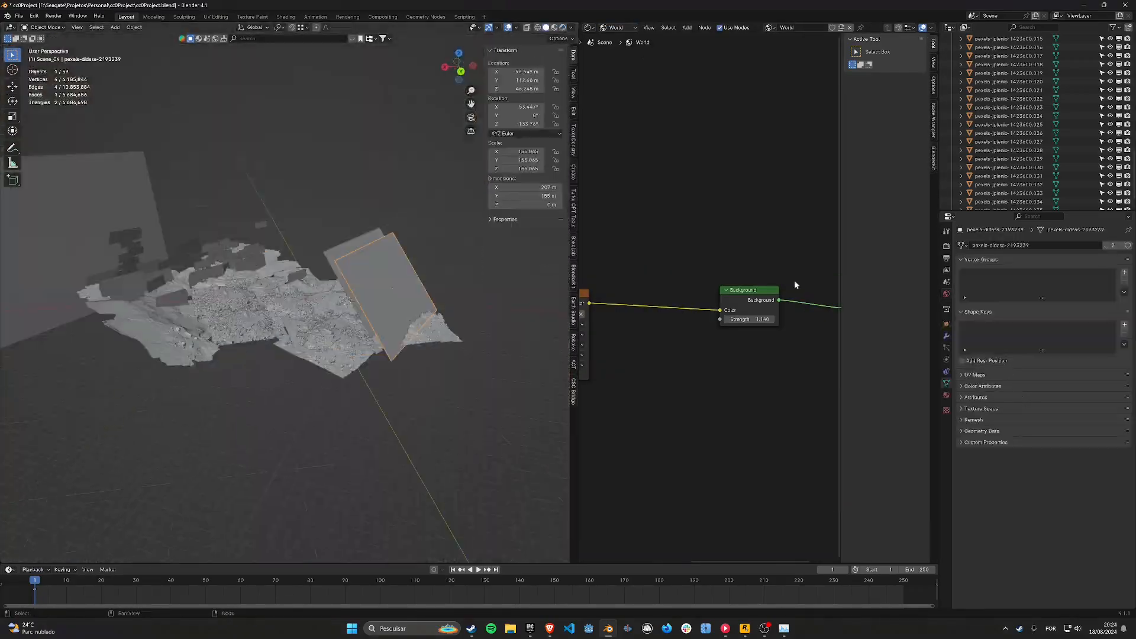
{"action": "scroll", "coordinate": [1026, 505], "scroll_direction": "down", "scroll_amount": 5}
{"action": "middle_click_drag", "start_coordinate": [365, 324], "coordinate": [480, 274]}
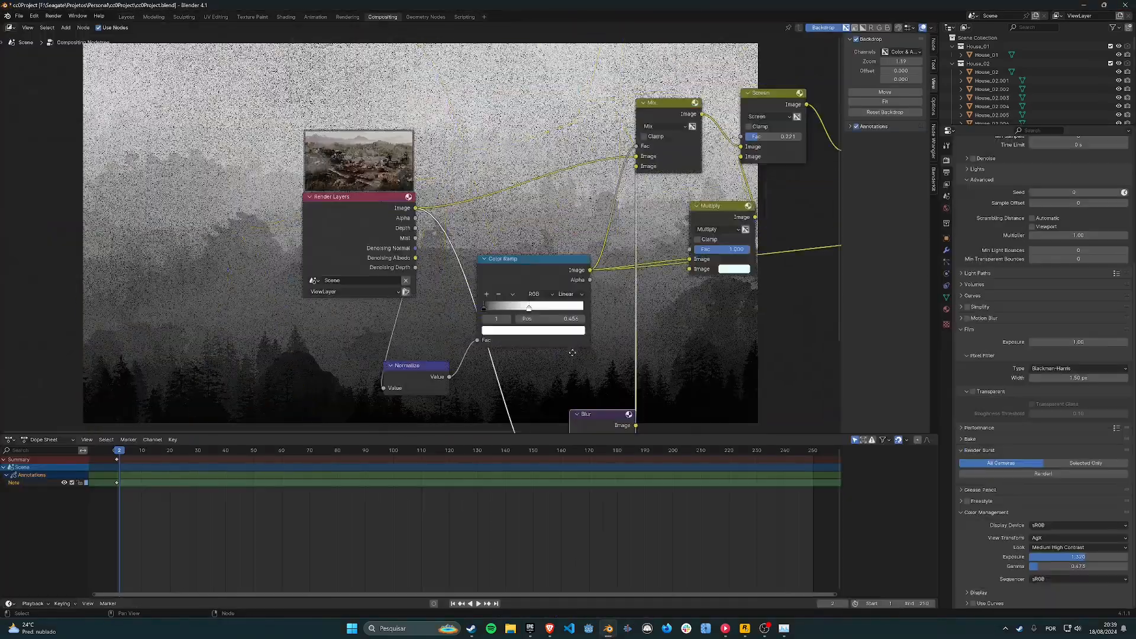
Step: Set the 3D viewport shading to Solid
{"action": "middle_click_drag", "start_coordinate": [572, 352], "coordinate": [512, 244]}
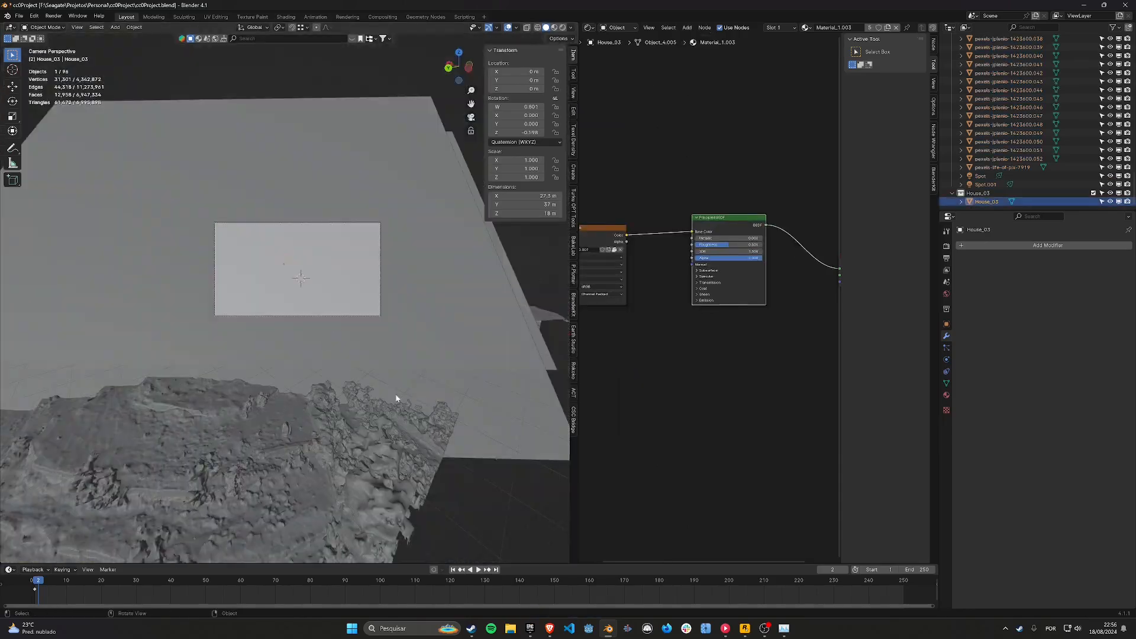
{"action": "key", "text": "z"}
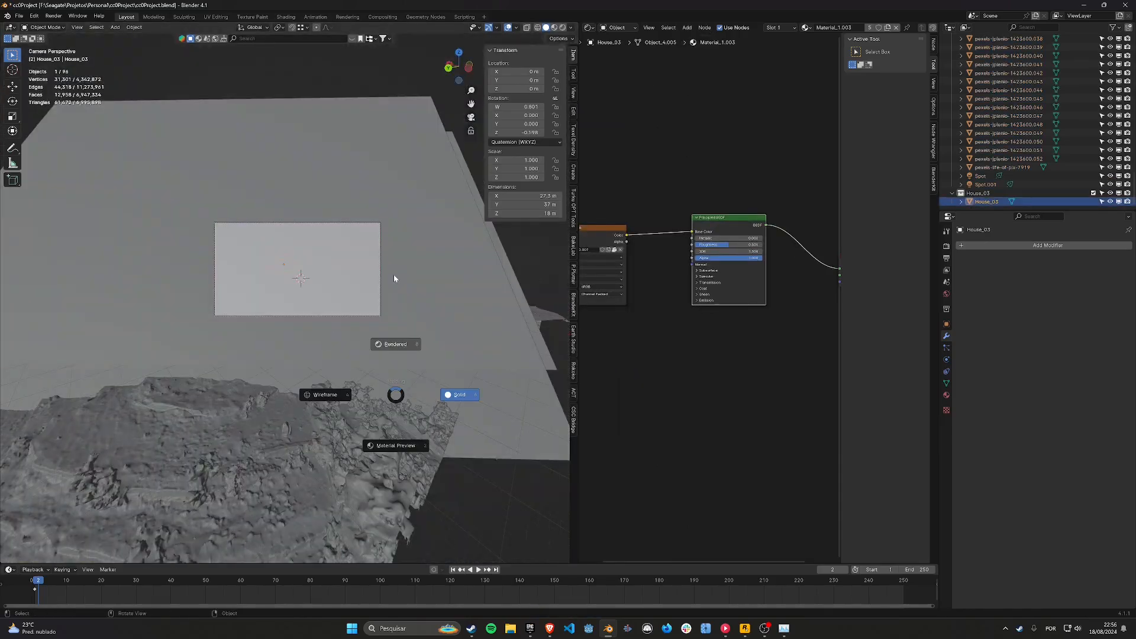
{"action": "left_click", "coordinate": [454, 393]}
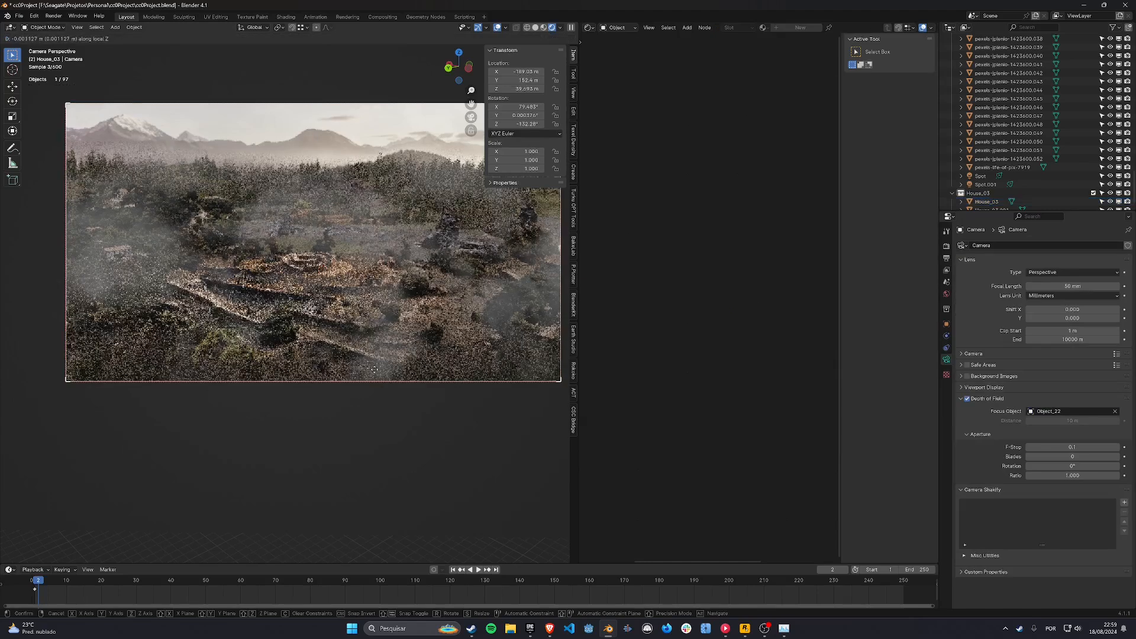
Step: Move the camera about 6.26 m along its local Z axis and fit the camera frame in the viewport
{"action": "right_click", "coordinate": [369, 367]}
{"action": "scroll", "coordinate": [362, 363], "scroll_direction": "down", "scroll_amount": 3}
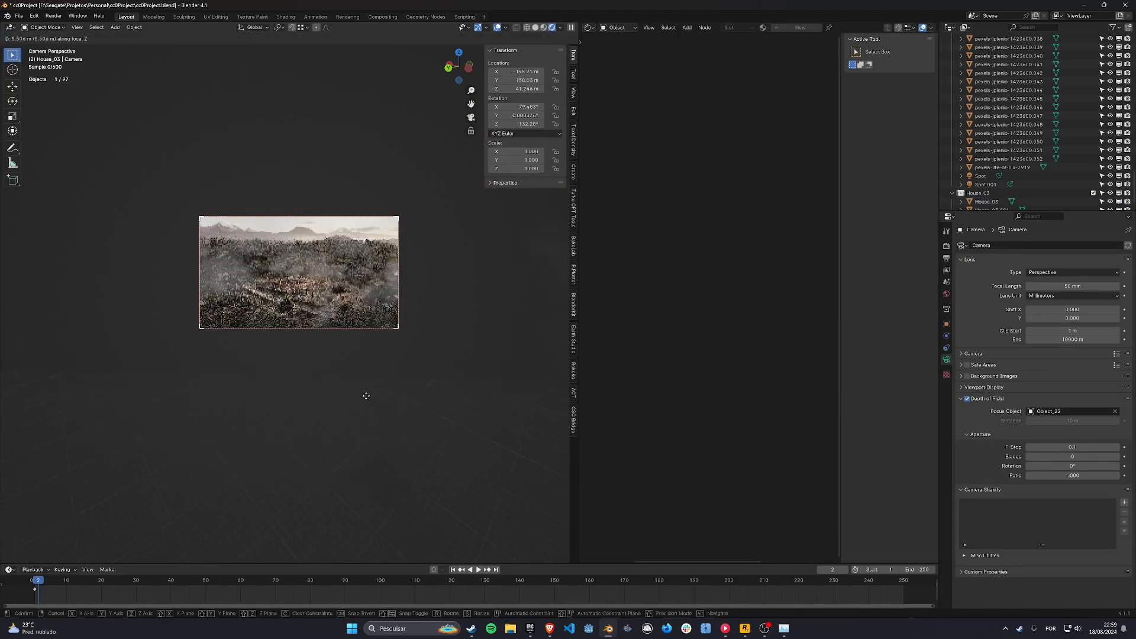
{"action": "left_click", "coordinate": [402, 432]}
{"action": "key", "text": "Home"}
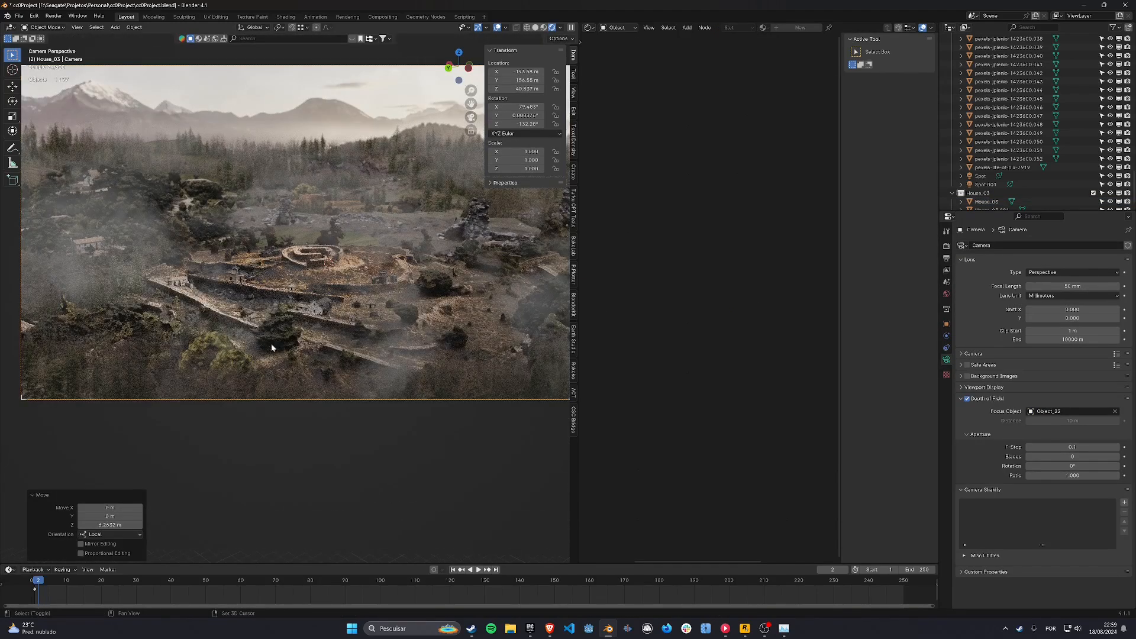
Step: Keyframe the camera's start position and, at frame 250, its position after moving it along its local Z axis
{"action": "scroll", "coordinate": [272, 348], "scroll_direction": "down", "scroll_amount": 3}
{"action": "key", "text": "i"}
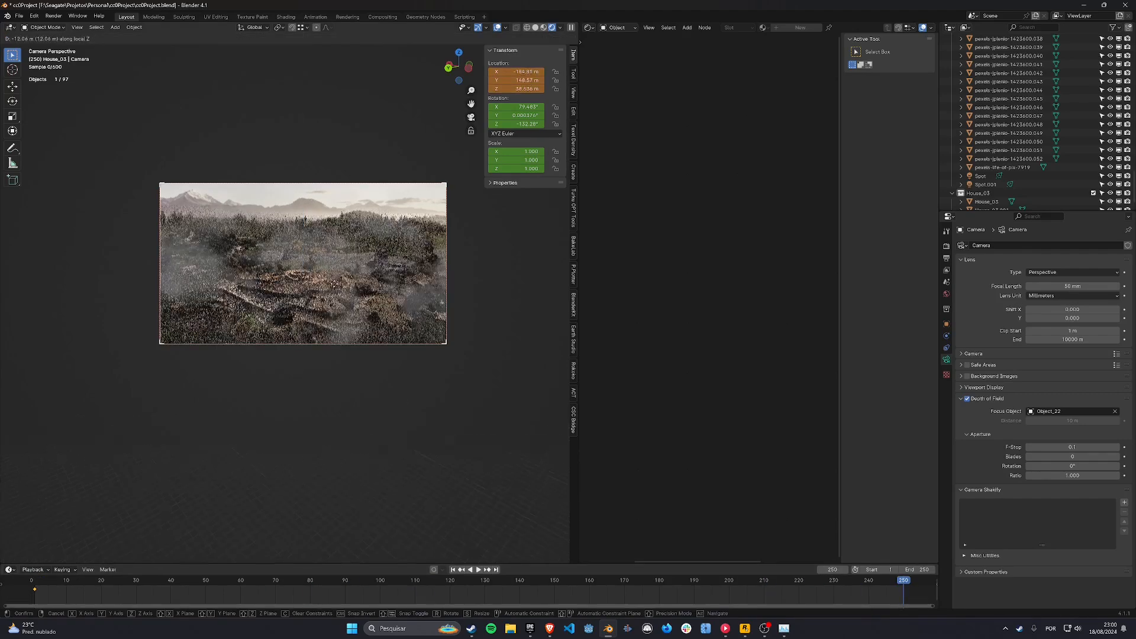
{"action": "left_click", "coordinate": [393, 445]}
{"action": "key", "text": "Home"}
{"action": "scroll", "coordinate": [393, 445], "scroll_direction": "down", "scroll_amount": 2}
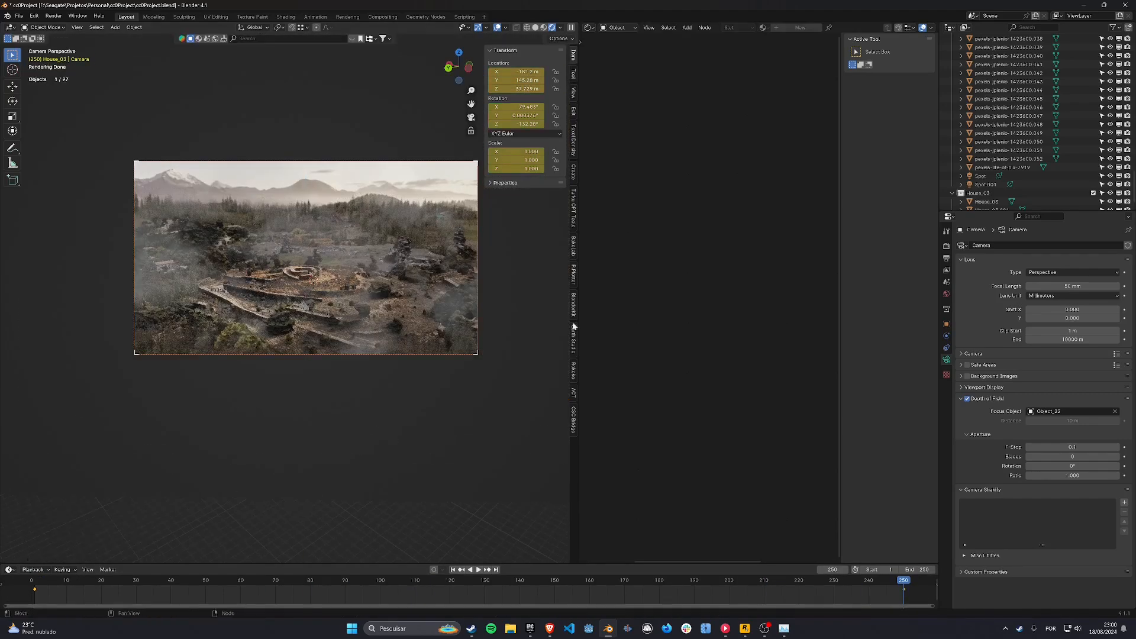
Step: Set the viewport shading to Solid and change the viewport display type of the Cloud_01 and Cloud_02 planes
{"action": "left_click", "coordinate": [535, 27]}
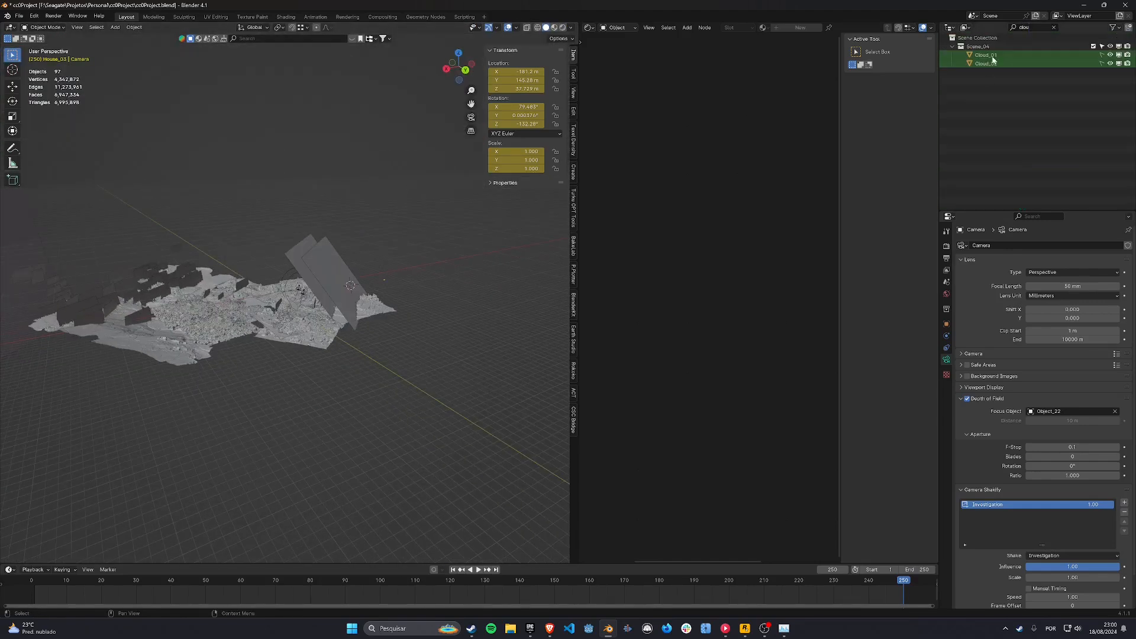
{"action": "left_click", "coordinate": [992, 55]}
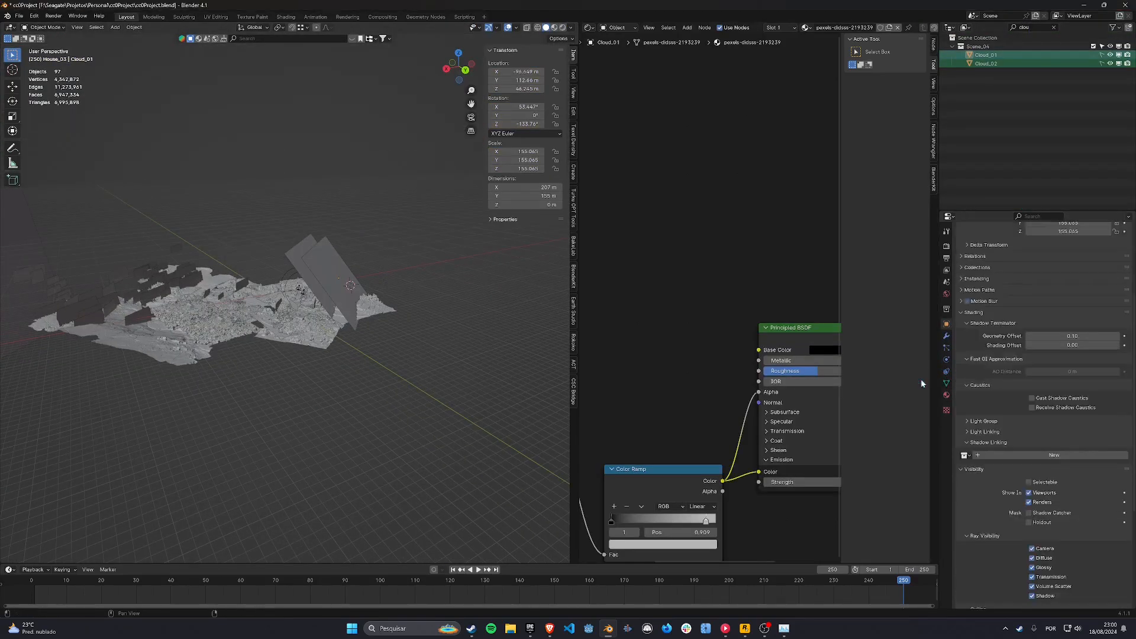
{"action": "scroll", "coordinate": [1047, 572], "scroll_direction": "down", "scroll_amount": 6}
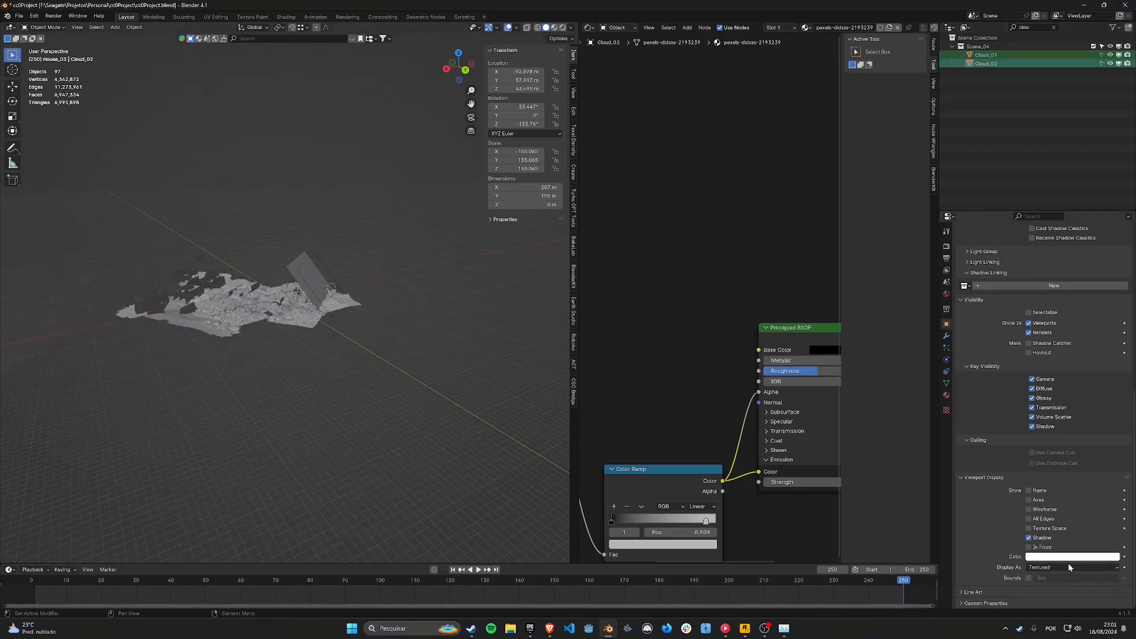
{"action": "left_click", "coordinate": [1069, 567]}
{"action": "left_click", "coordinate": [1067, 536]}
Step: Set the Solid viewport colour to Random and view the scene through the camera
{"action": "key", "text": "KP_0"}
{"action": "left_click", "coordinate": [518, 28]}
{"action": "scroll", "coordinate": [231, 297], "scroll_direction": "down", "scroll_amount": 2}
{"action": "middle_click_drag", "start_coordinate": [231, 296], "coordinate": [284, 361]}
{"action": "left_click", "coordinate": [225, 296]}
{"action": "middle_click_drag", "start_coordinate": [272, 308], "coordinate": [279, 261]}
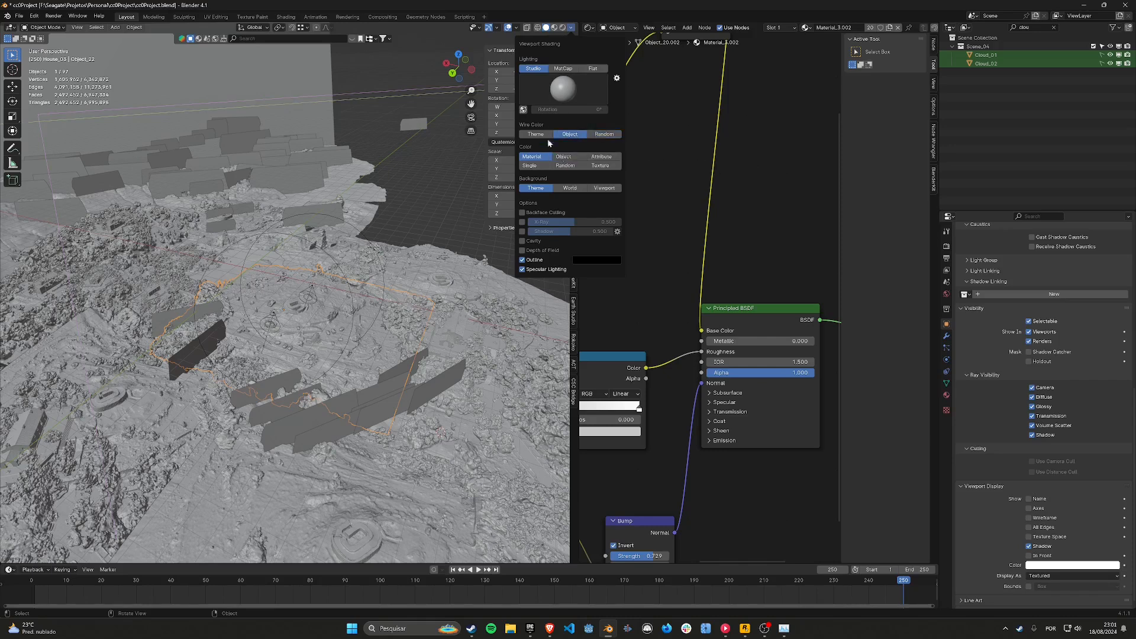
{"action": "left_click", "coordinate": [565, 165]}
{"action": "key", "text": "KP_0"}
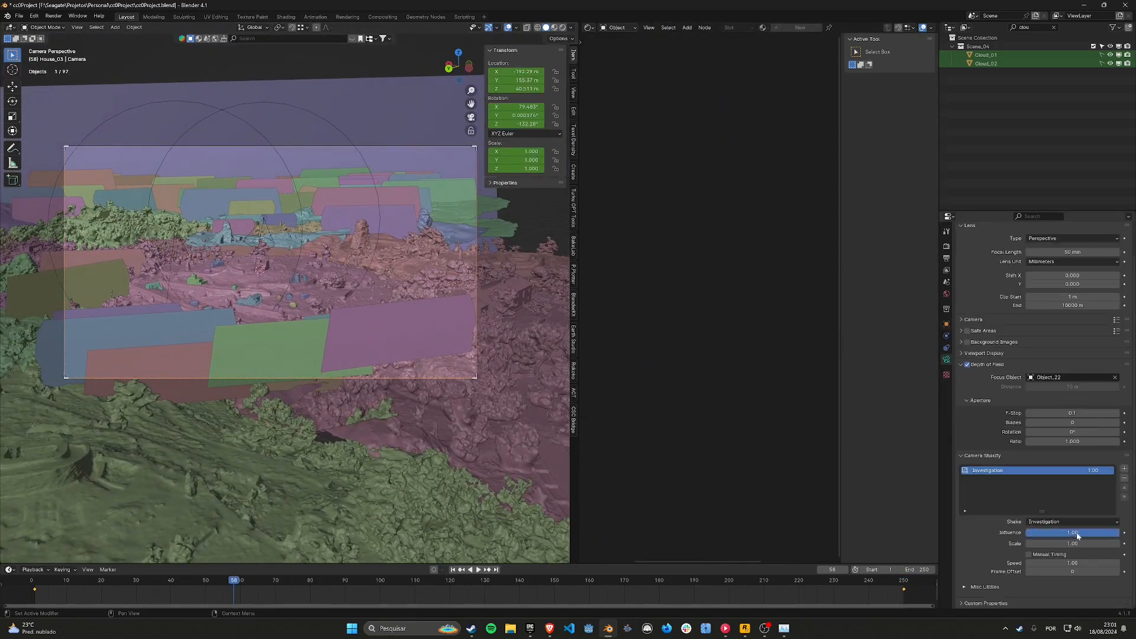
Step: Set the Camera Shakify influence to 0.28 with The Wedding shake and play back the camera move
{"action": "left_click_drag", "start_coordinate": [1077, 536], "coordinate": [1052, 534]}
{"action": "left_click", "coordinate": [1046, 550]}
{"action": "scroll", "coordinate": [365, 335], "scroll_direction": "down", "scroll_amount": 3}
{"action": "key", "text": "space"}
{"action": "key", "text": "space"}
{"action": "scroll", "coordinate": [364, 335], "scroll_direction": "up", "scroll_amount": 3}
{"action": "key", "text": "space"}
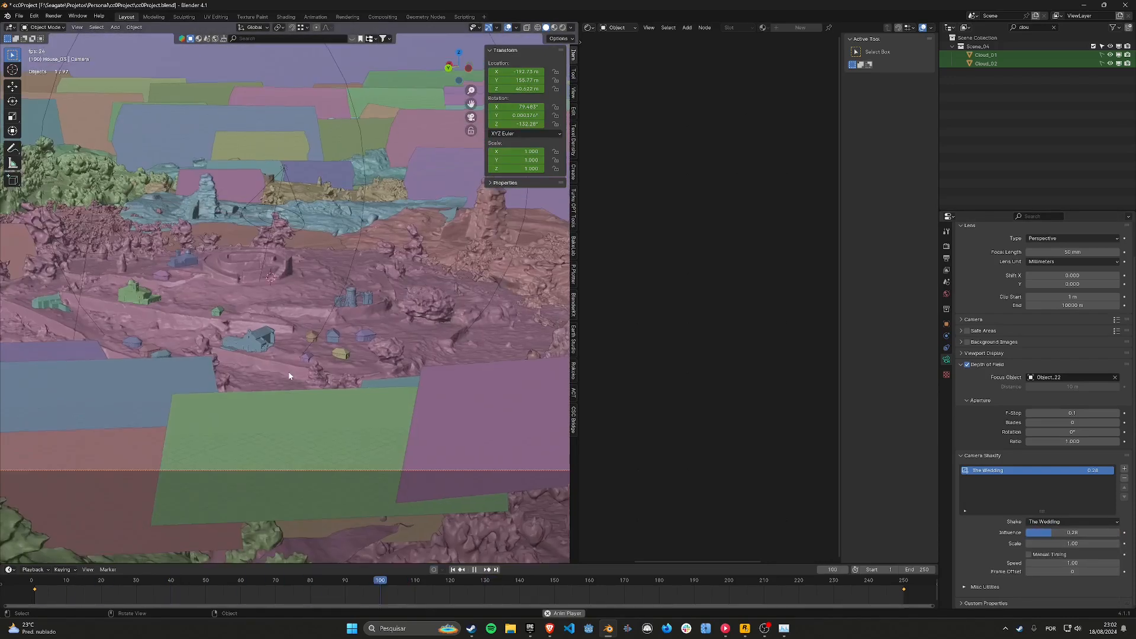
{"action": "scroll", "coordinate": [290, 375], "scroll_direction": "down", "scroll_amount": 4}
{"action": "scroll", "coordinate": [289, 375], "scroll_direction": "up", "scroll_amount": 4}
{"action": "scroll", "coordinate": [289, 375], "scroll_direction": "down", "scroll_amount": 5}
{"action": "key", "text": "space"}
Step: Preview the shaken camera move over the terrain in Rendered shading
{"action": "key", "text": "z"}
{"action": "left_click", "coordinate": [325, 346]}
{"action": "key", "text": "space"}
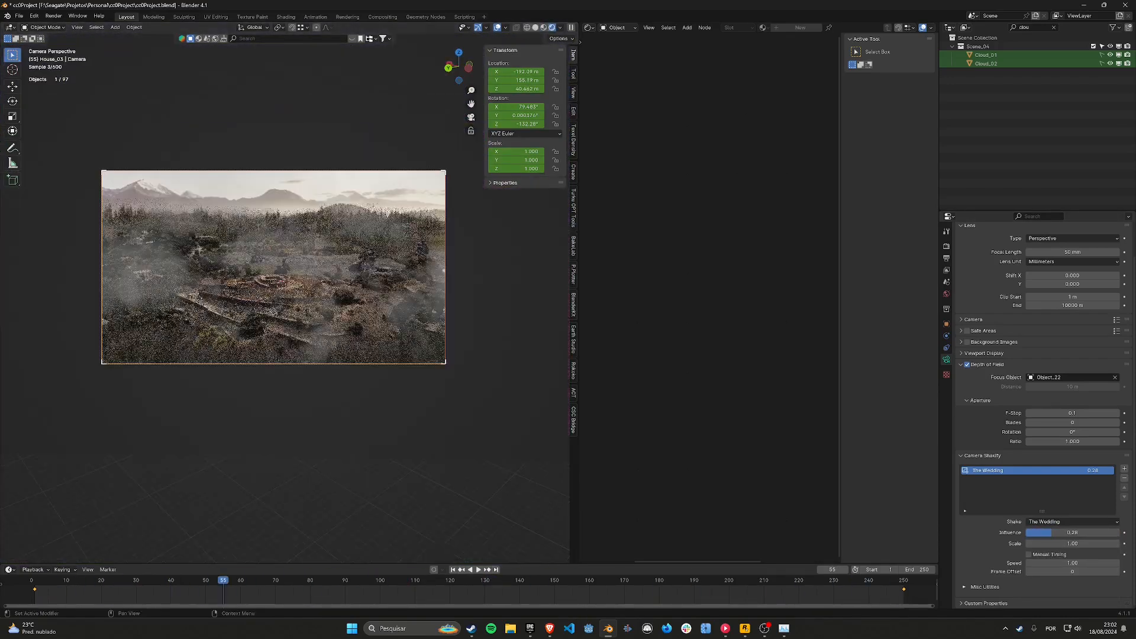
{"action": "scroll", "coordinate": [254, 414], "scroll_direction": "down", "scroll_amount": 2}
{"action": "scroll", "coordinate": [255, 415], "scroll_direction": "up", "scroll_amount": 4}
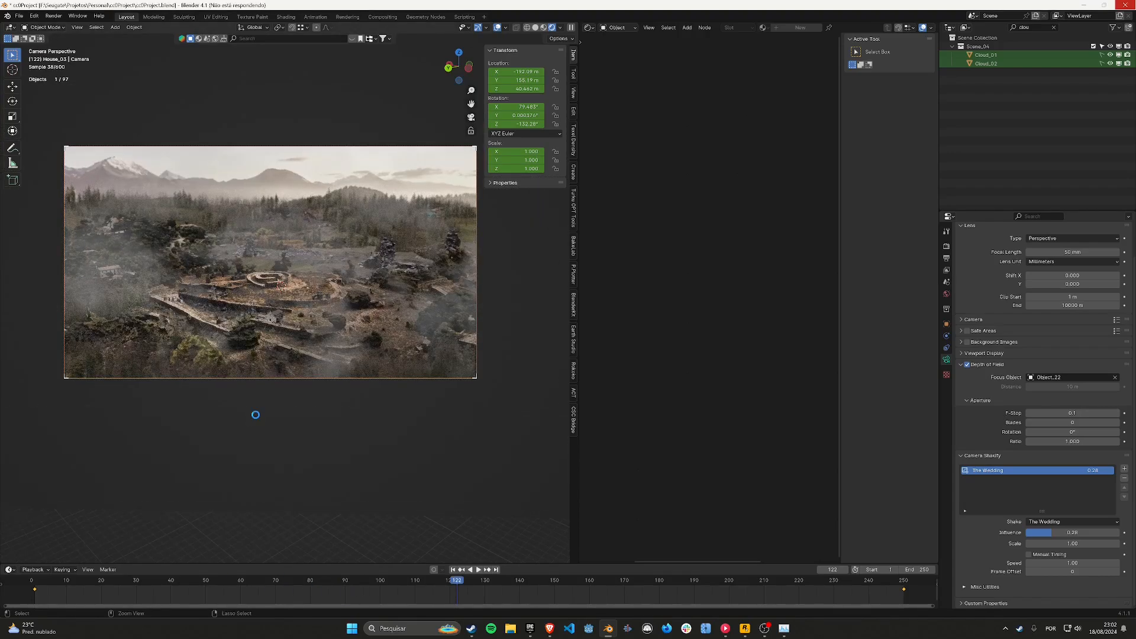
{"action": "scroll", "coordinate": [256, 417], "scroll_direction": "up", "scroll_amount": 2}
Step: Return to Solid shading, orbit above the terrain and place the 3D cursor on the spiral ruin
{"action": "key", "text": "z"}
{"action": "left_click", "coordinate": [324, 371]}
{"action": "middle_click_drag", "start_coordinate": [308, 355], "coordinate": [341, 346]}
{"action": "right_click_drag", "start_coordinate": [339, 346], "coordinate": [343, 351], "text": "shift"}
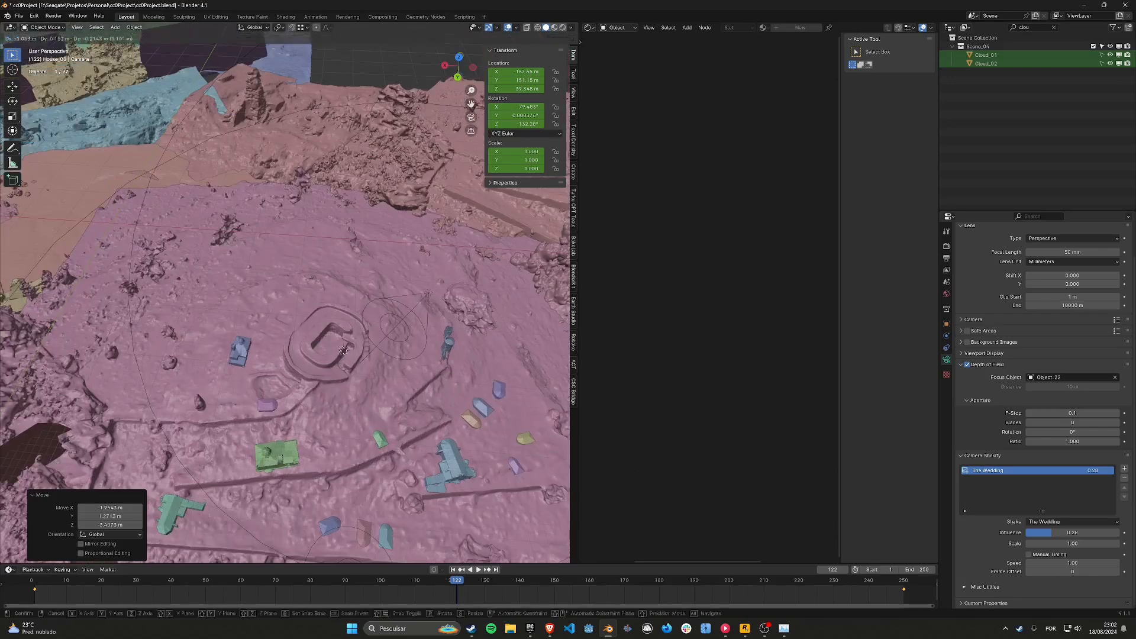
Step: Move the imported Sketchfab_model spaceship along global Z above the spiral ruin
{"action": "left_click", "coordinate": [1040, 39]}
{"action": "scroll", "coordinate": [1008, 150], "scroll_direction": "down", "scroll_amount": 15}
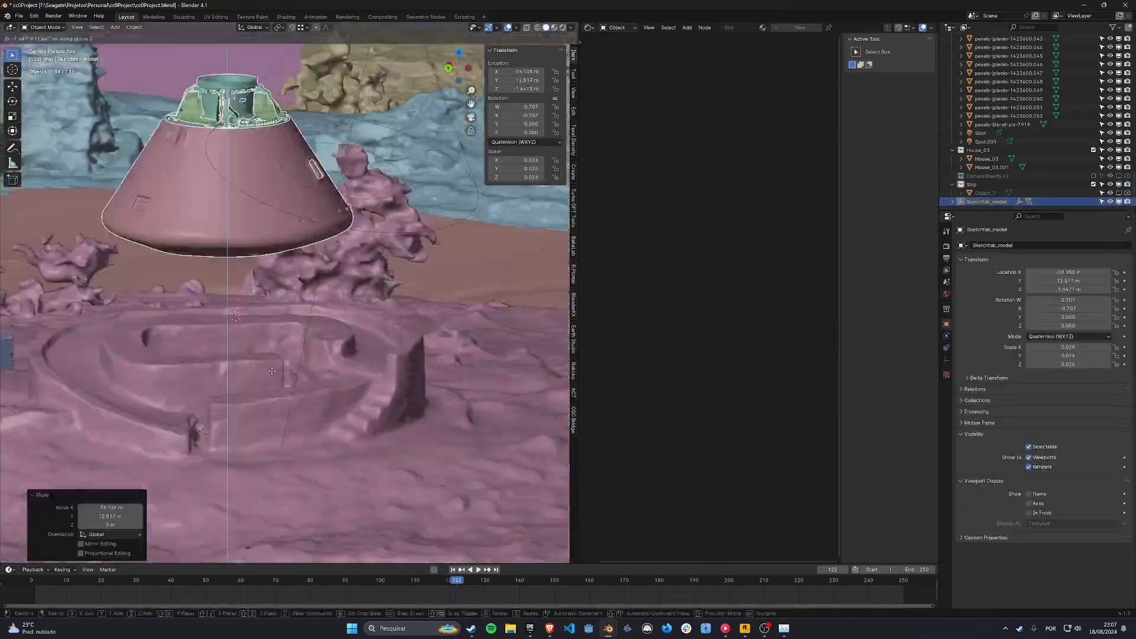
{"action": "key", "text": "z"}
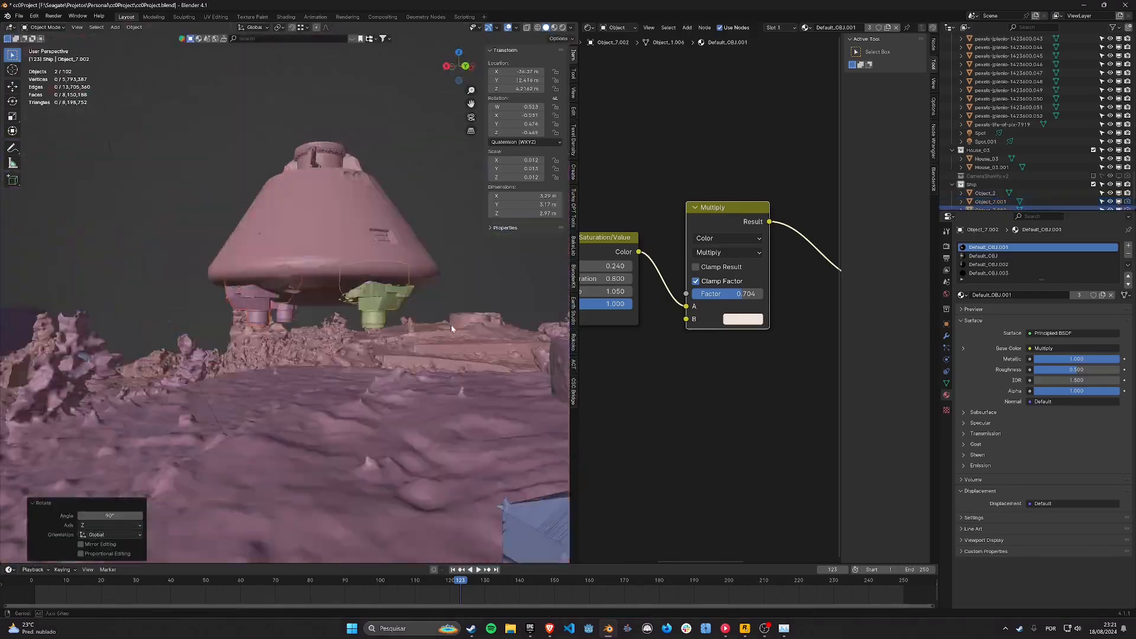
Step: Check the spaceship and its glass dome through the camera in Rendered shading
{"action": "key", "text": "z"}
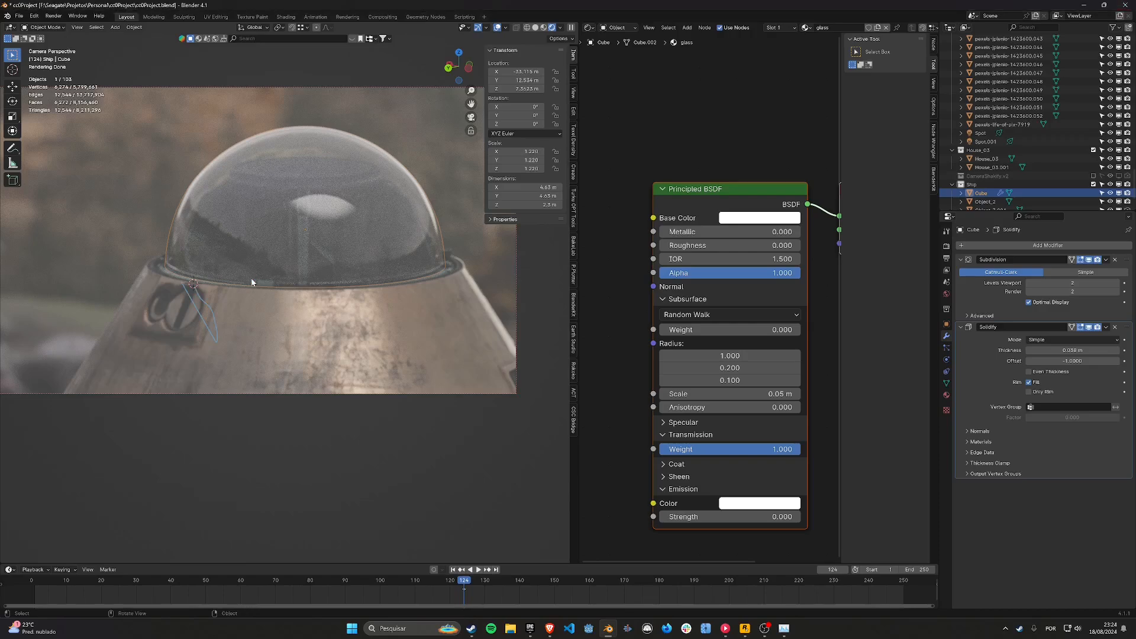
{"action": "scroll", "coordinate": [760, 268], "scroll_direction": "down", "scroll_amount": 2}
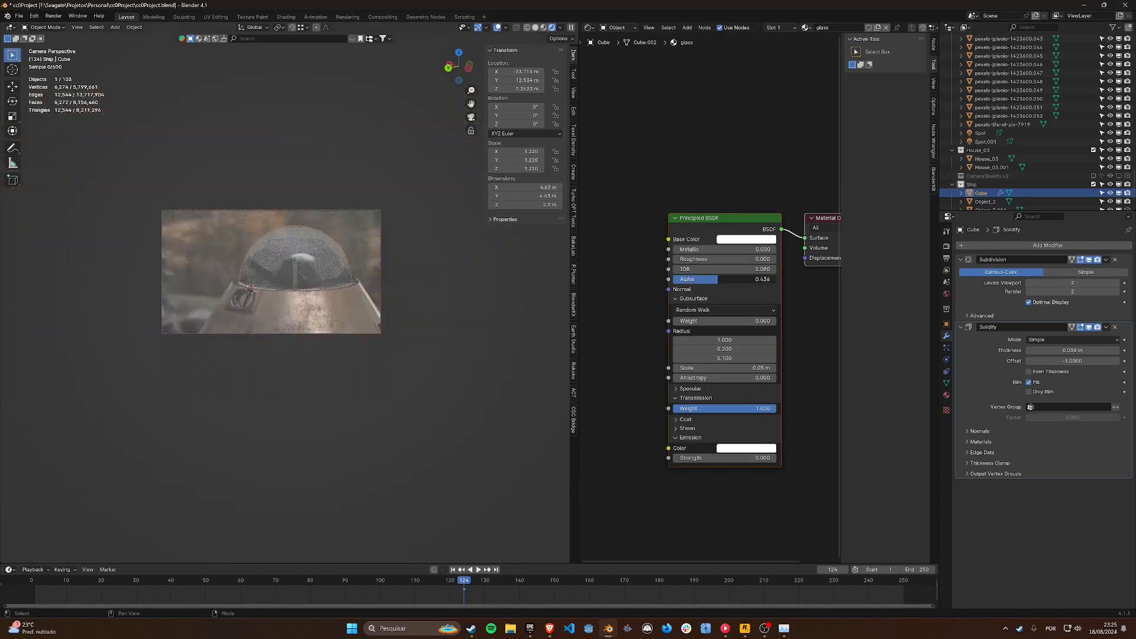
{"action": "key", "text": "z"}
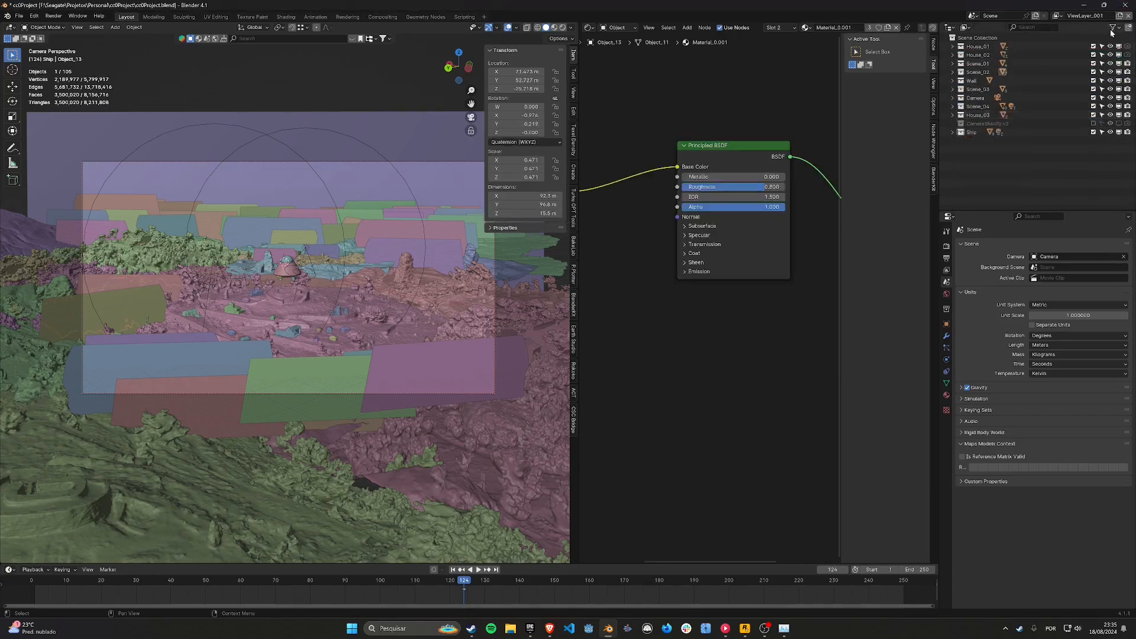
{"action": "left_click", "coordinate": [386, 364]}
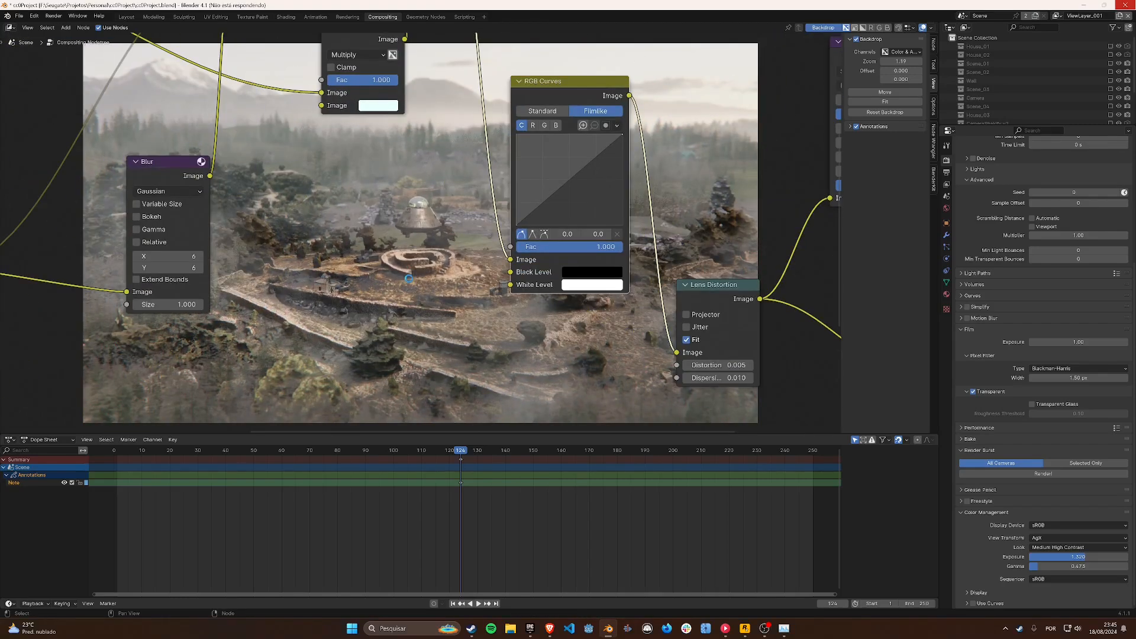
Step: Darken the composited image by pulling down the curve in the RGB Curves node, with a point at about 0.2, 0.1
{"action": "left_click_drag", "start_coordinate": [570, 180], "coordinate": [584, 198]}
{"action": "scroll", "coordinate": [585, 197], "scroll_direction": "up", "scroll_amount": 4}
{"action": "middle_click_drag", "start_coordinate": [642, 172], "coordinate": [673, 224]}
{"action": "left_click_drag", "start_coordinate": [674, 224], "coordinate": [676, 243]}
{"action": "middle_click_drag", "start_coordinate": [513, 291], "coordinate": [650, 97]}
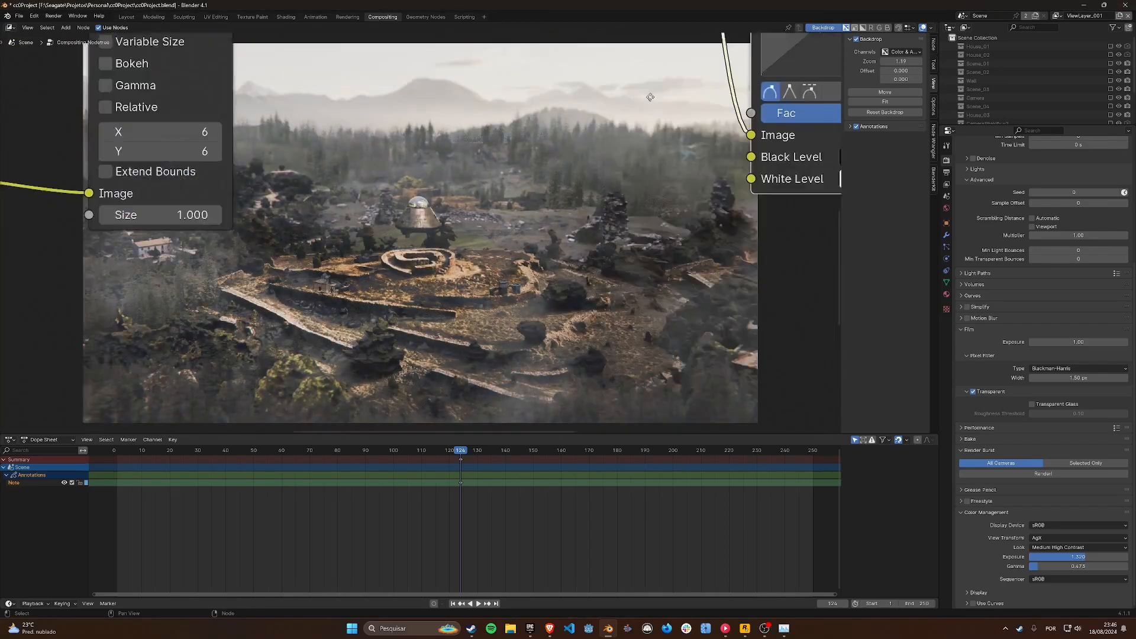
{"action": "left_click_drag", "start_coordinate": [685, 190], "coordinate": [674, 206]}
{"action": "scroll", "coordinate": [657, 231], "scroll_direction": "up", "scroll_amount": 6}
{"action": "scroll", "coordinate": [657, 201], "scroll_direction": "down", "scroll_amount": 3}
{"action": "middle_click_drag", "start_coordinate": [657, 201], "coordinate": [598, 269]}
{"action": "scroll", "coordinate": [545, 258], "scroll_direction": "up", "scroll_amount": 5}
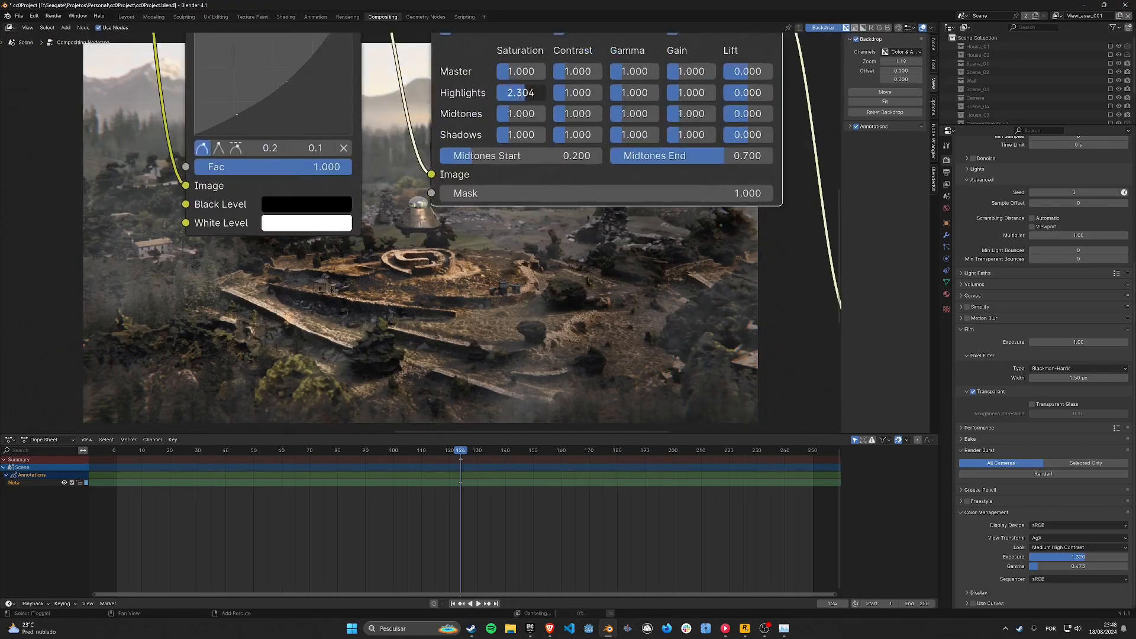
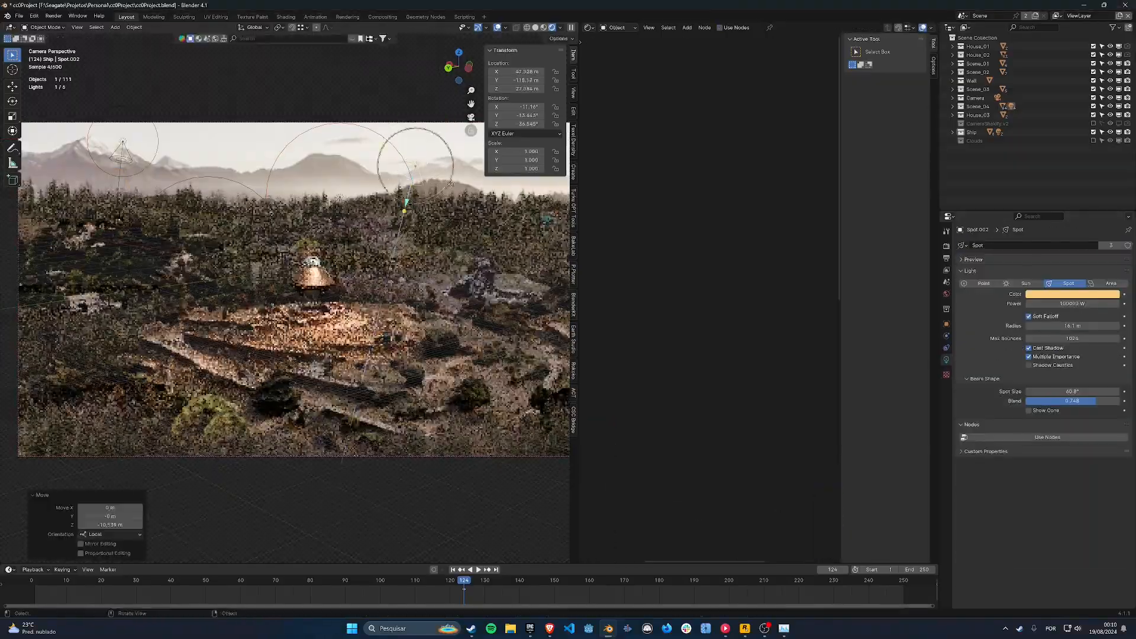
Step: Inspect the terrain scans' materials around the spaceship and render the current frame
{"action": "left_click", "coordinate": [405, 340]}
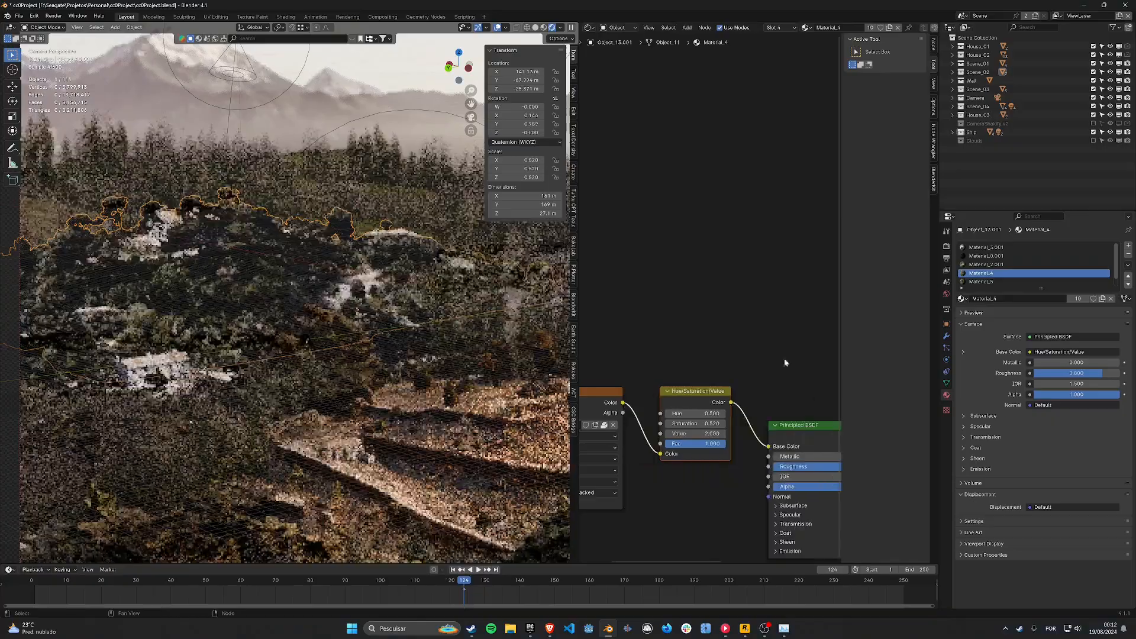
{"action": "scroll", "coordinate": [677, 384], "scroll_direction": "up", "scroll_amount": 3}
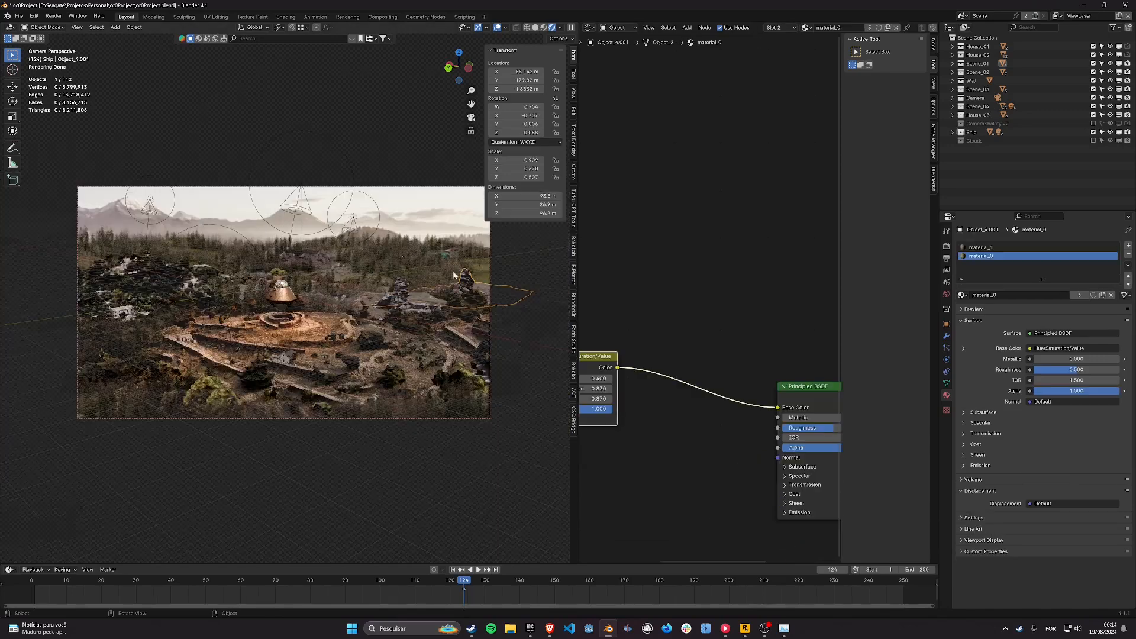
{"action": "key", "text": "F12"}
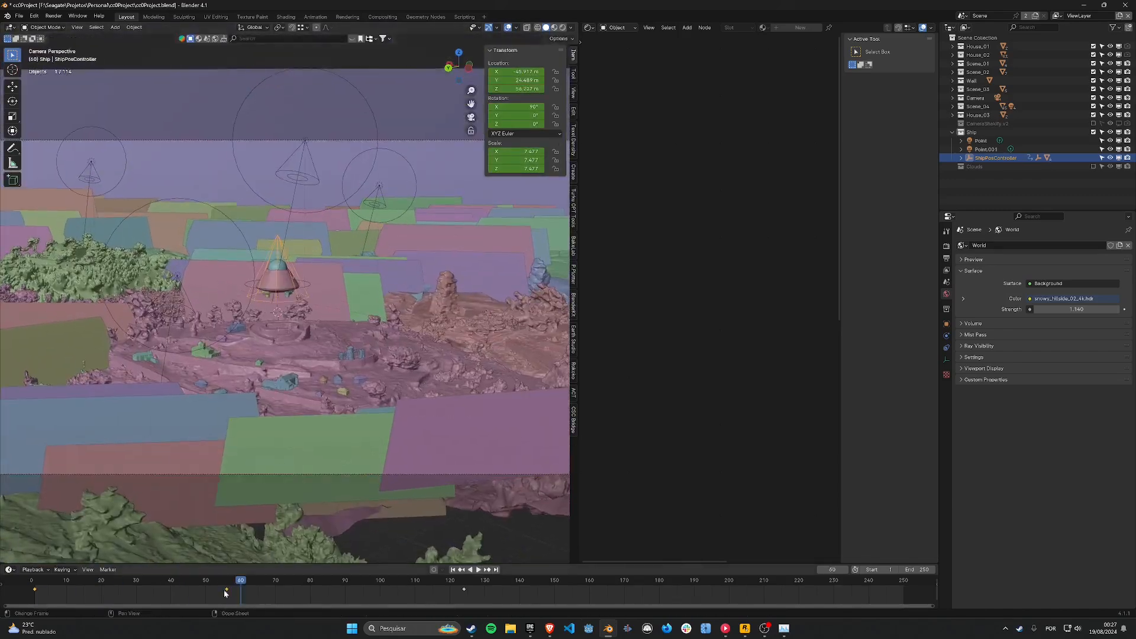
{"action": "left_click", "coordinate": [784, 628]}
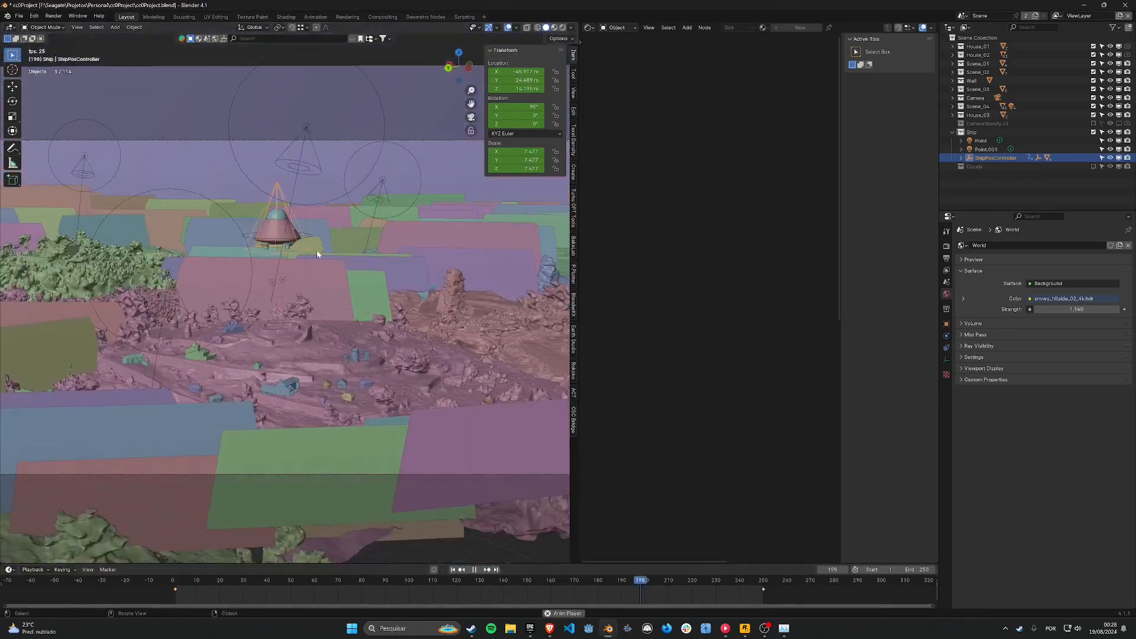
{"action": "left_click", "coordinate": [865, 88]}
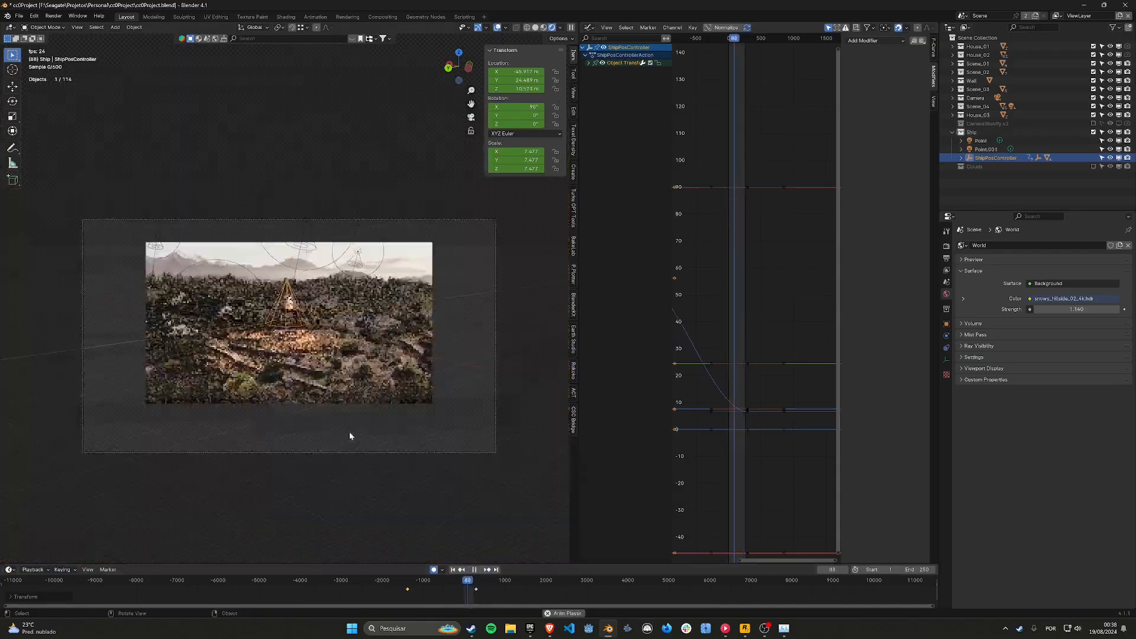
Step: Play back the spaceship's landing animation in the camera view
{"action": "key", "text": "z"}
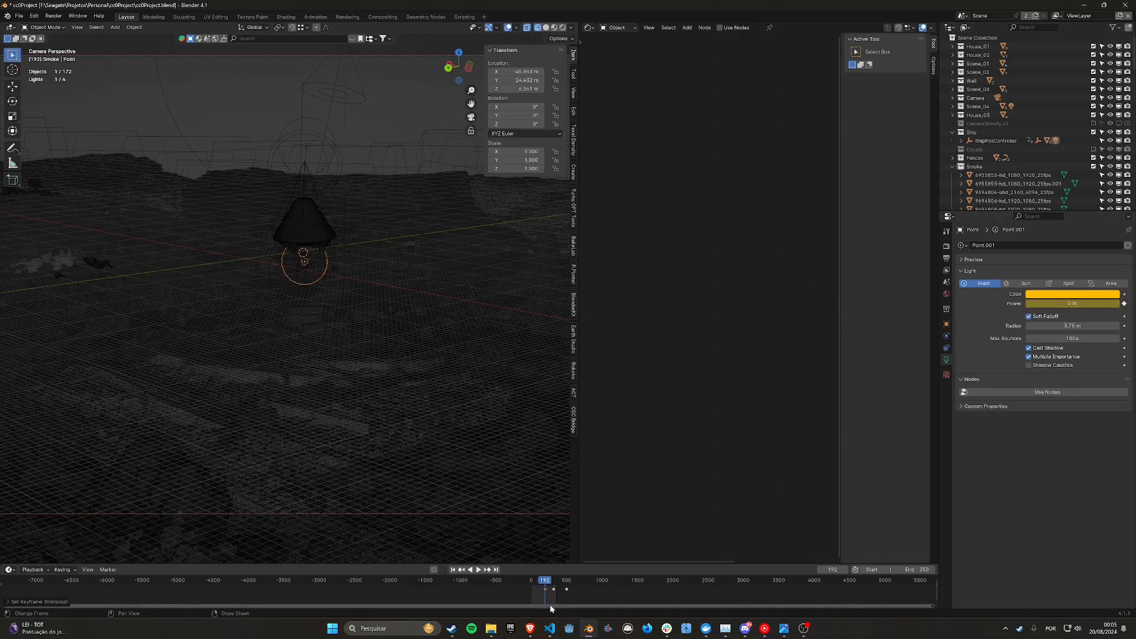
{"action": "key", "text": "space"}
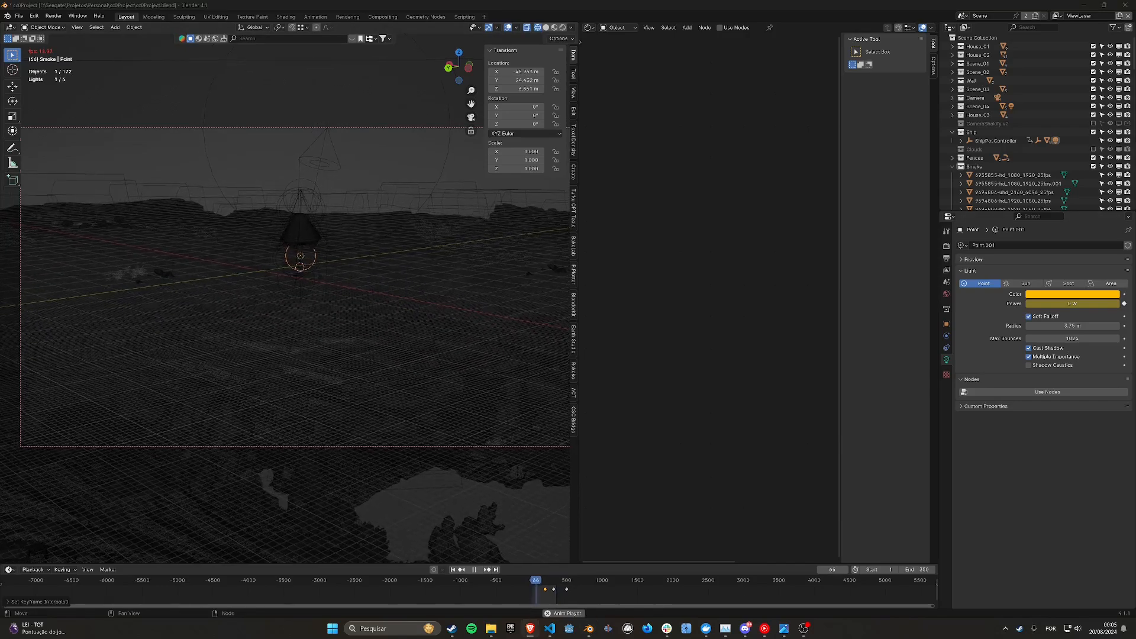
{"action": "left_click", "coordinate": [387, 371]}
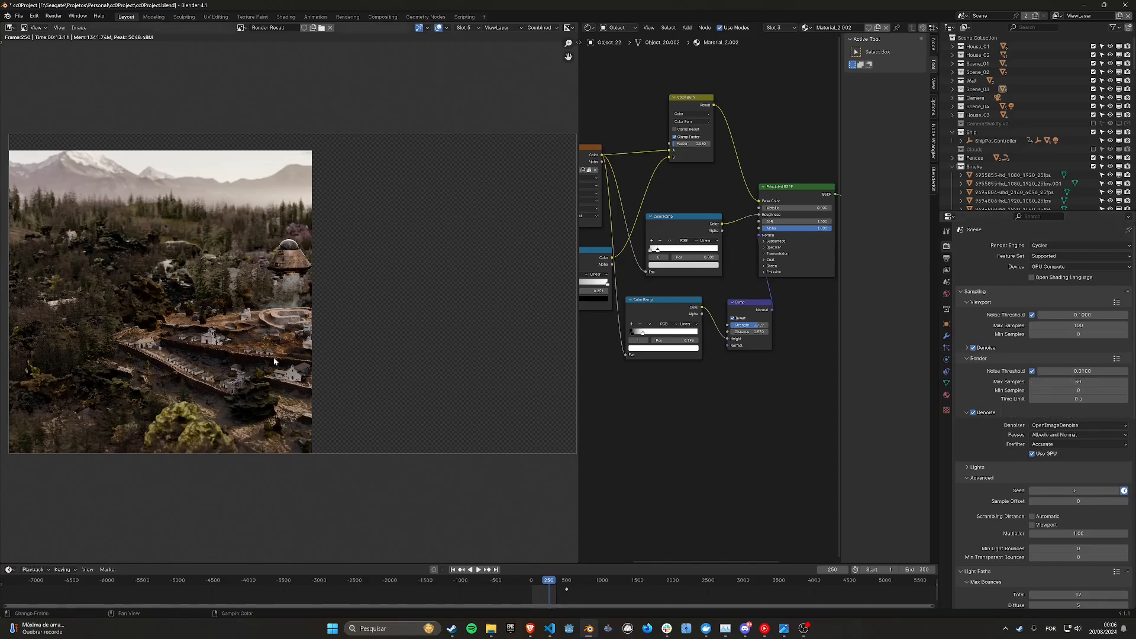
Step: Close the render result and play back the landing in Rendered shading to examine the ship and terrain
{"action": "key", "text": "Escape"}
{"action": "key", "text": "z"}
{"action": "left_click", "coordinate": [349, 356]}
{"action": "key", "text": "space"}
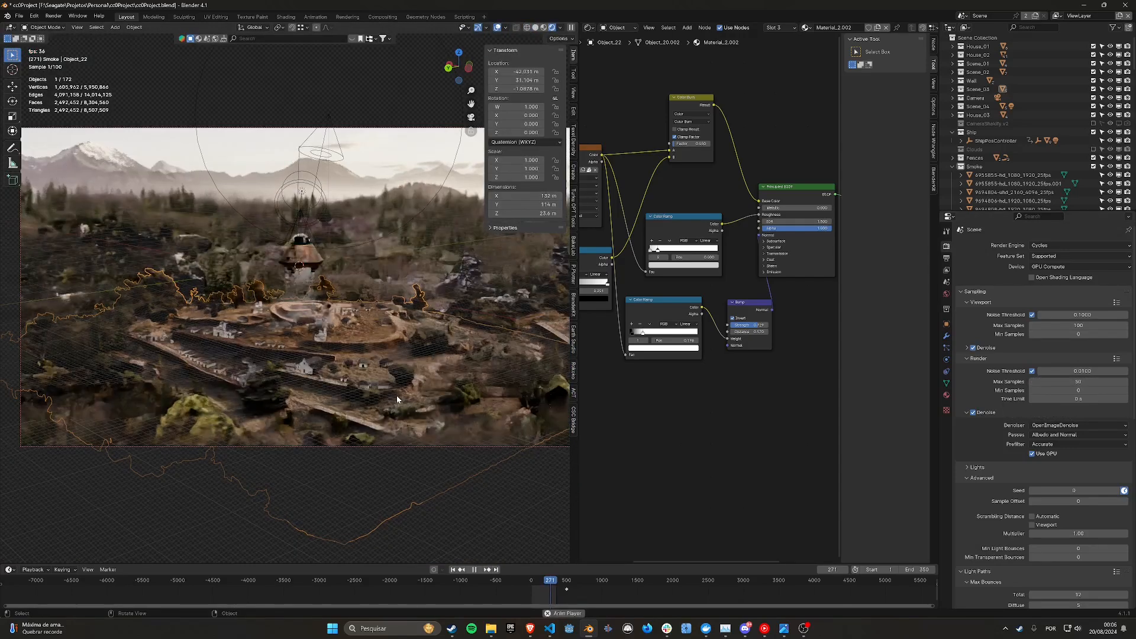
{"action": "key", "text": "space"}
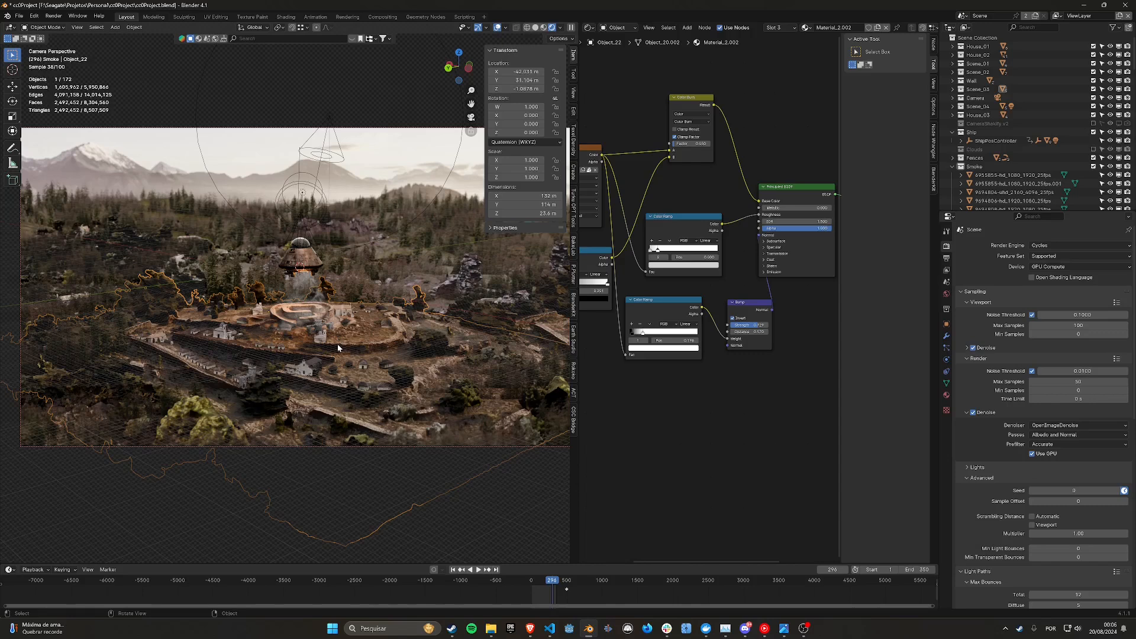
{"action": "scroll", "coordinate": [338, 348], "scroll_direction": "up", "scroll_amount": 2}
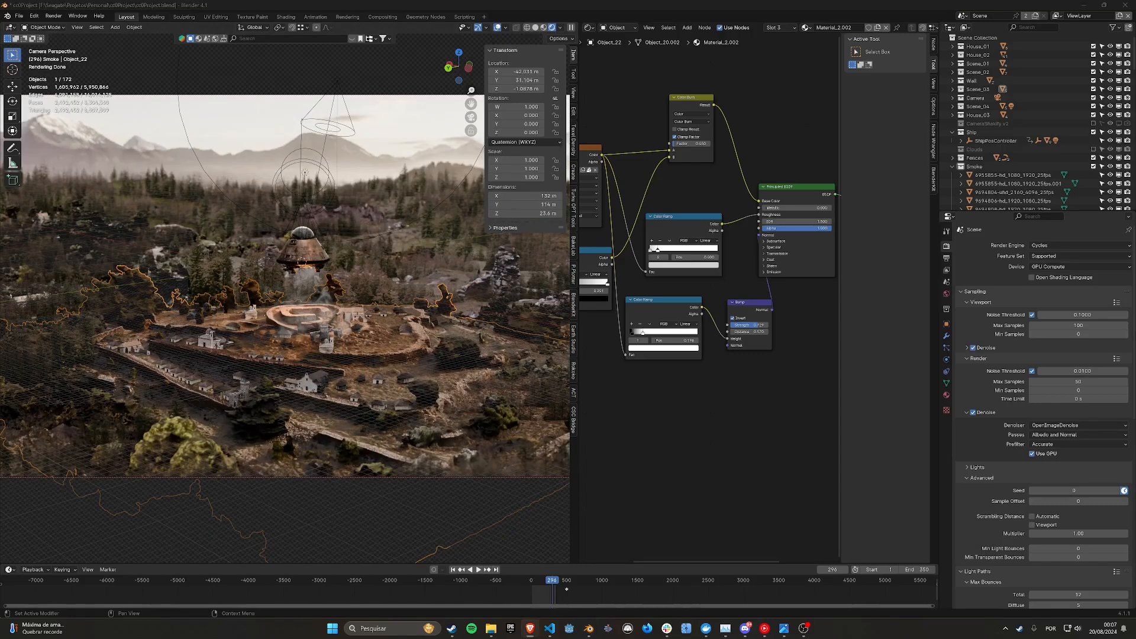
{"action": "scroll", "coordinate": [431, 375], "scroll_direction": "down", "scroll_amount": 1}
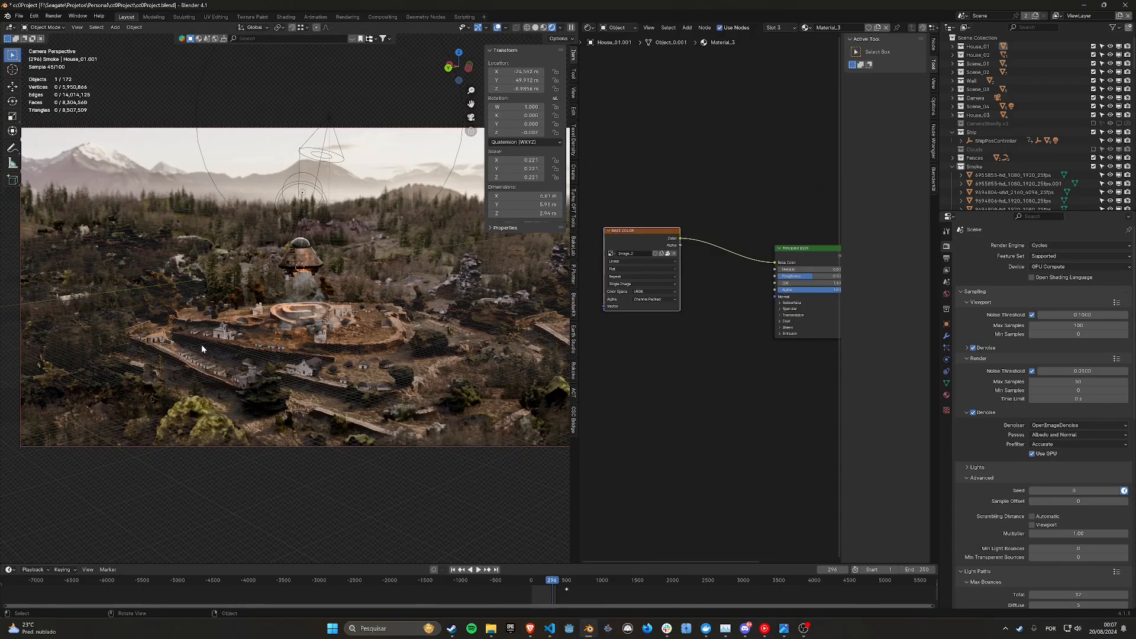
Step: Adjust the height of House_01.001 along global Z so it sits on the terrain
{"action": "key", "text": "KP_Decimal"}
{"action": "key", "text": "g"}
{"action": "key", "text": "z"}
{"action": "middle_click_drag", "start_coordinate": [249, 336], "coordinate": [452, 356]}
{"action": "left_click", "coordinate": [279, 329]}
{"action": "scroll", "coordinate": [286, 328], "scroll_direction": "down", "scroll_amount": 4}
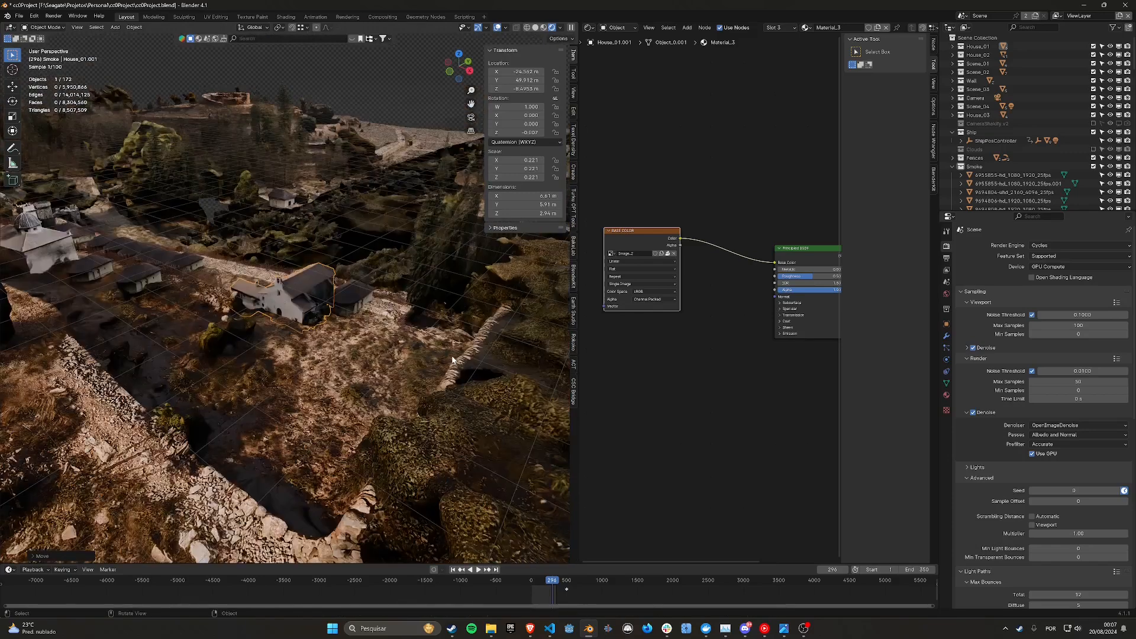
Step: Move House_01.001 horizontally to another terrace near the spiral ruin and adjust its height to the ground
{"action": "key", "text": "KP_0"}
{"action": "left_click", "coordinate": [159, 338]}
{"action": "scroll", "coordinate": [167, 400], "scroll_direction": "up", "scroll_amount": 2}
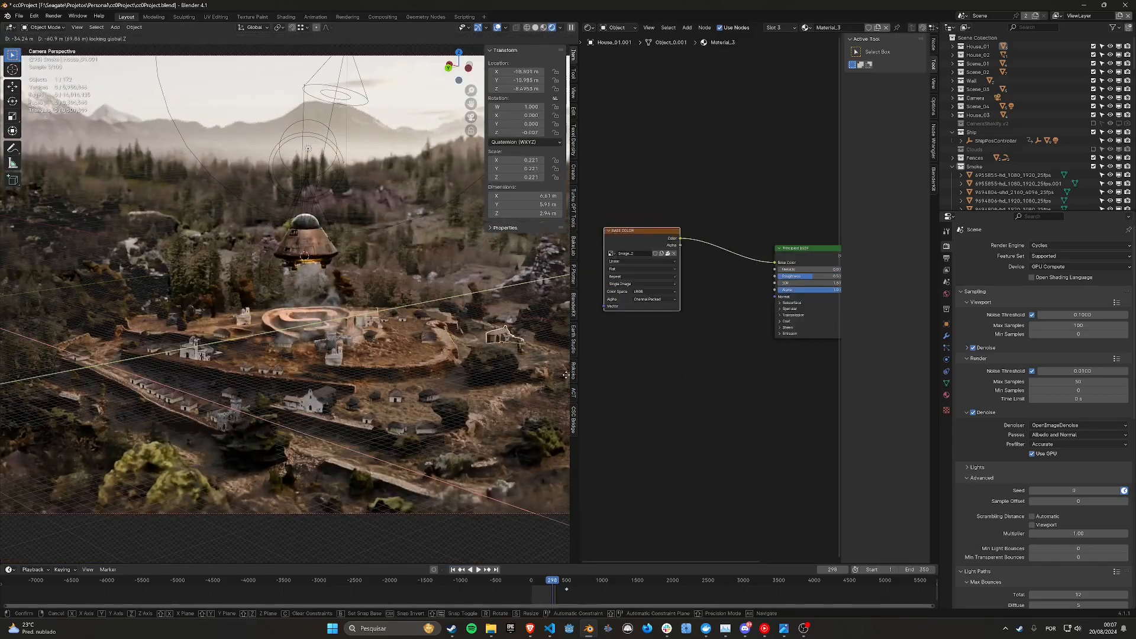
{"action": "key", "text": "KP_Decimal"}
{"action": "key", "text": "g"}
{"action": "key", "text": "z"}
{"action": "left_click", "coordinate": [414, 355]}
{"action": "middle_click_drag", "start_coordinate": [414, 355], "coordinate": [395, 371]}
{"action": "left_click", "coordinate": [405, 374]}
{"action": "key", "text": "KP_0"}
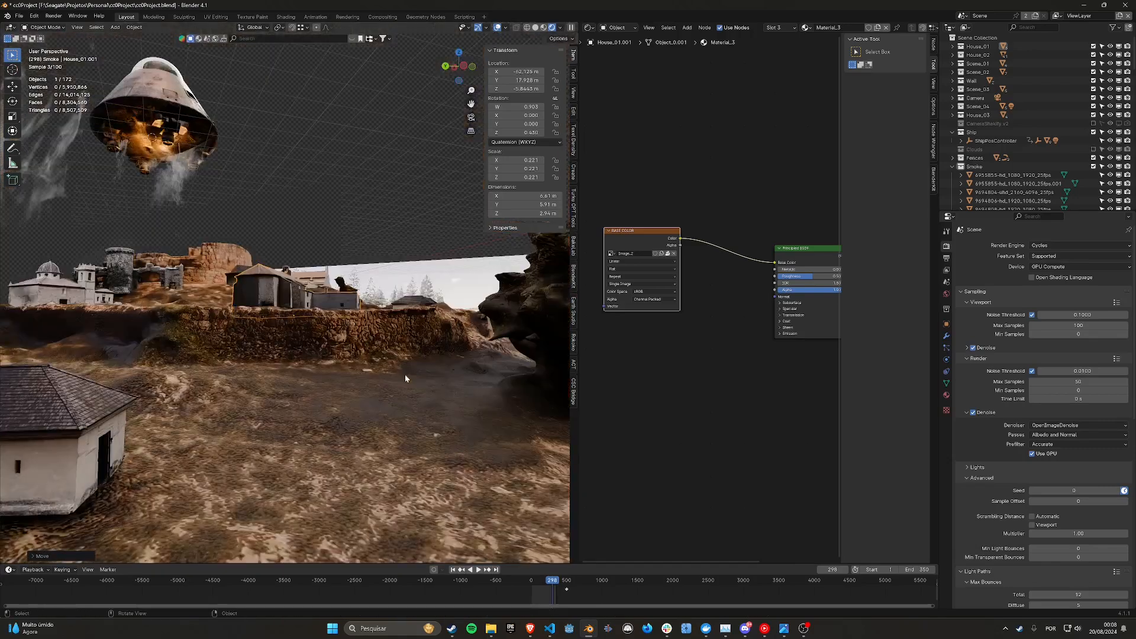
Step: Brighten House_01.001's base color with a Hue/Saturation/Value node set to Value 2.000
{"action": "middle_click_drag", "start_coordinate": [690, 286], "coordinate": [677, 300]}
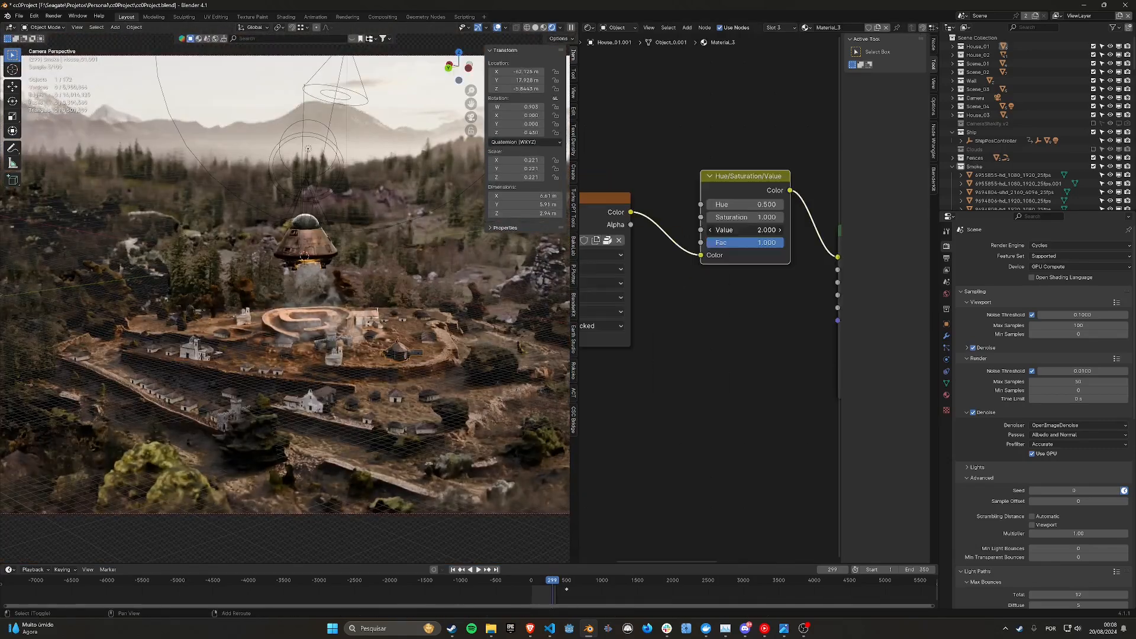
{"action": "left_click", "coordinate": [946, 395]}
{"action": "left_click", "coordinate": [994, 256]}
Step: Duplicate the selected house, place the copy on the terrain and return to the camera view
{"action": "key", "text": "KP_Decimal"}
{"action": "key", "text": "shift+d"}
{"action": "left_click", "coordinate": [326, 278]}
{"action": "key", "text": "KP_0"}
{"action": "left_click", "coordinate": [159, 352]}
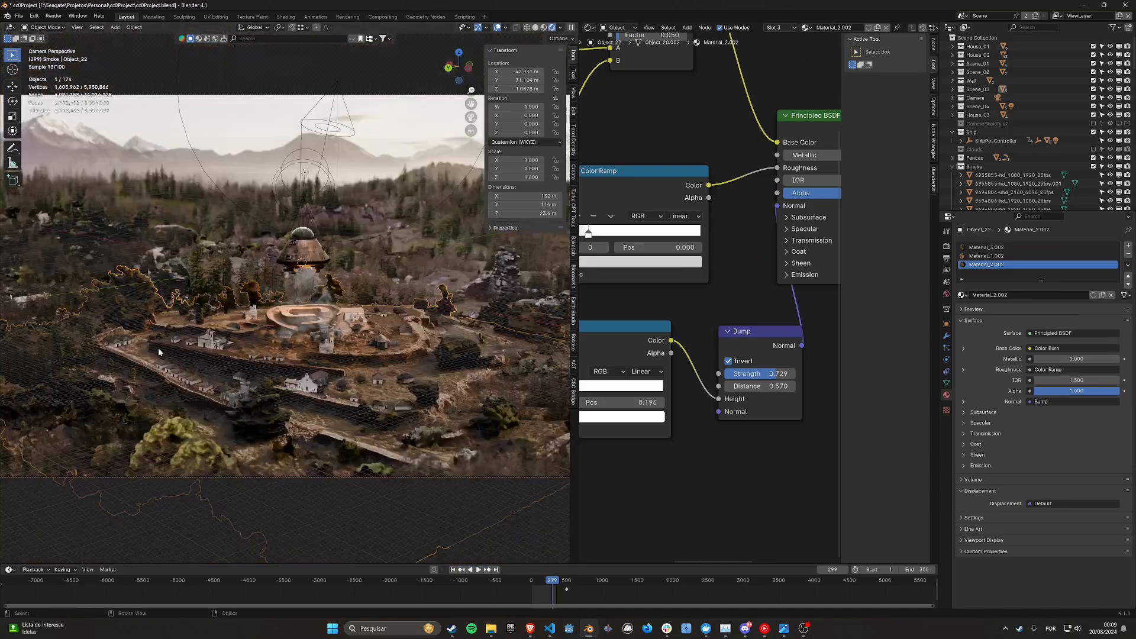
Step: Select House_02.015 among the terrace houses and adjust the Hue/Saturation/Value node in its wall material
{"action": "scroll", "coordinate": [158, 352], "scroll_direction": "up", "scroll_amount": 4}
{"action": "middle_click_drag", "start_coordinate": [159, 352], "coordinate": [287, 345], "text": "shift"}
{"action": "left_click", "coordinate": [354, 393]}
{"action": "scroll", "coordinate": [722, 296], "scroll_direction": "down", "scroll_amount": 3}
{"action": "left_click", "coordinate": [743, 306]}
{"action": "left_click_drag", "start_coordinate": [780, 192], "coordinate": [780, 197]}
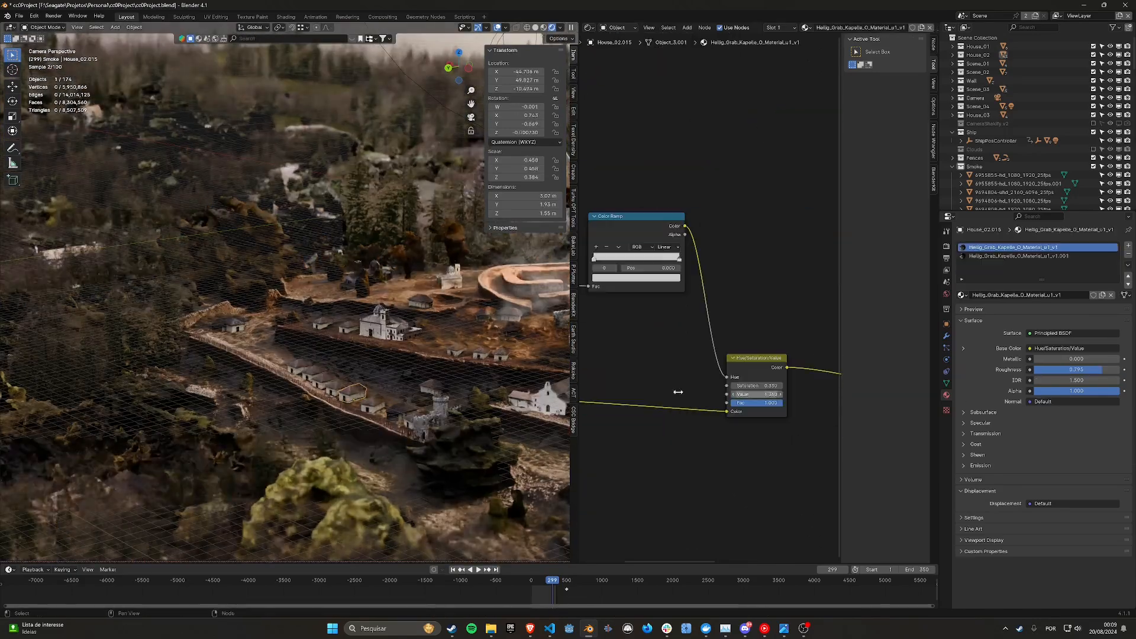
{"action": "scroll", "coordinate": [287, 296], "scroll_direction": "down", "scroll_amount": 5}
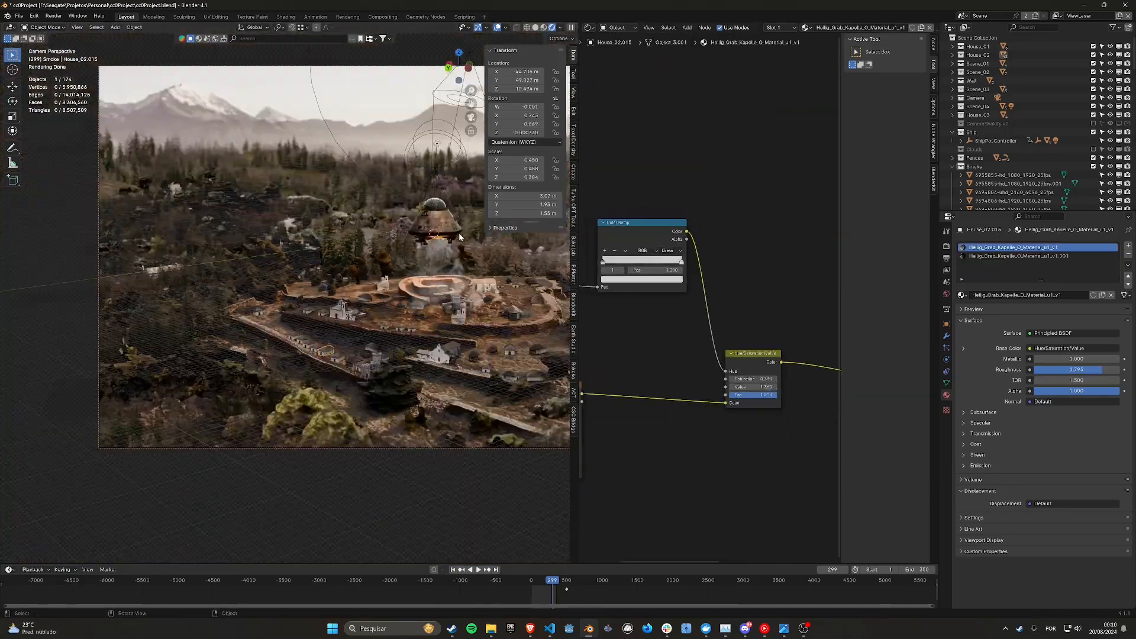
Step: Examine the smoke planes below the spaceship up close and switch the viewport to Solid shading
{"action": "scroll", "coordinate": [314, 284], "scroll_direction": "up", "scroll_amount": 4}
{"action": "left_click", "coordinate": [373, 266]}
{"action": "left_click", "coordinate": [337, 195]}
{"action": "mouse_move", "coordinate": [337, 237]}
{"action": "middle_mouse_down"}
{"action": "mouse_move", "coordinate": [316, 280]}
{"action": "mouse_move", "coordinate": [355, 307]}
{"action": "mouse_move", "coordinate": [374, 355]}
{"action": "middle_mouse_up"}
{"action": "left_click", "coordinate": [316, 279]}
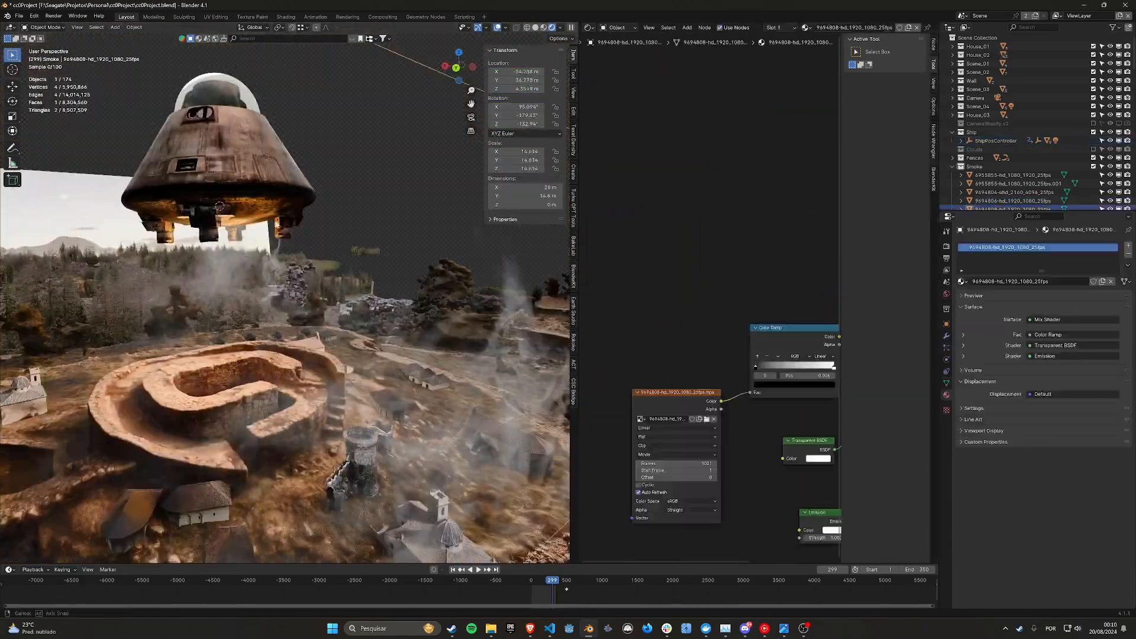
{"action": "key", "text": "z"}
{"action": "left_click", "coordinate": [246, 267]}
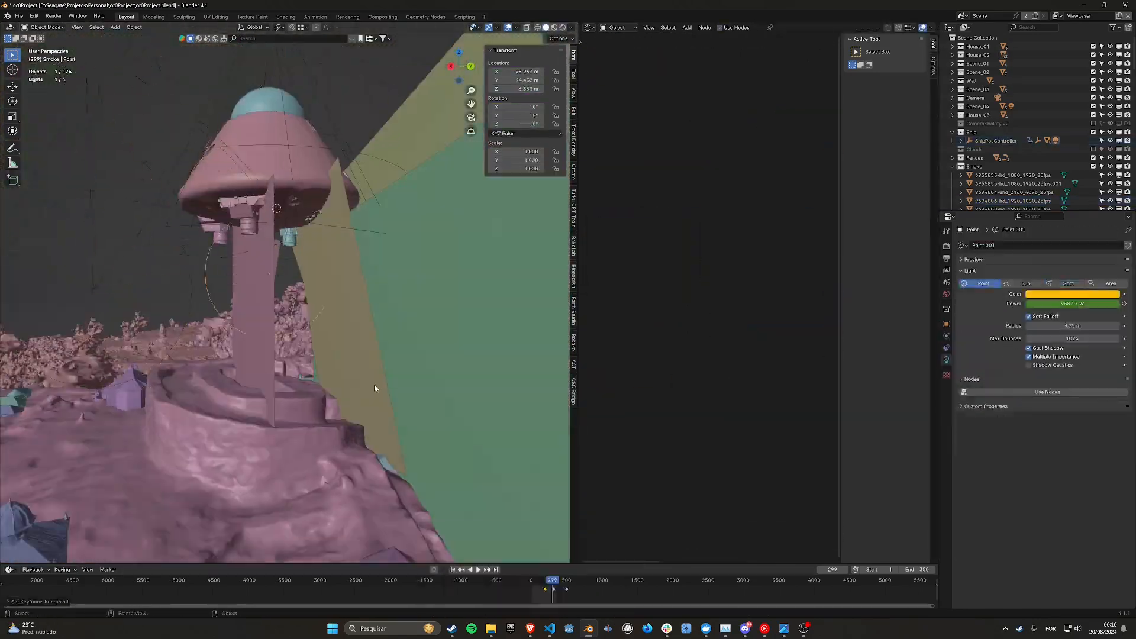
Step: Return to the rendered camera view and set viewport max samples to 50, render noise threshold to 0.02 and time limit to 60 sec
{"action": "key", "text": "KP_0"}
{"action": "key", "text": "z"}
{"action": "scroll", "coordinate": [395, 343], "scroll_direction": "down", "scroll_amount": 4}
{"action": "left_click", "coordinate": [946, 246]}
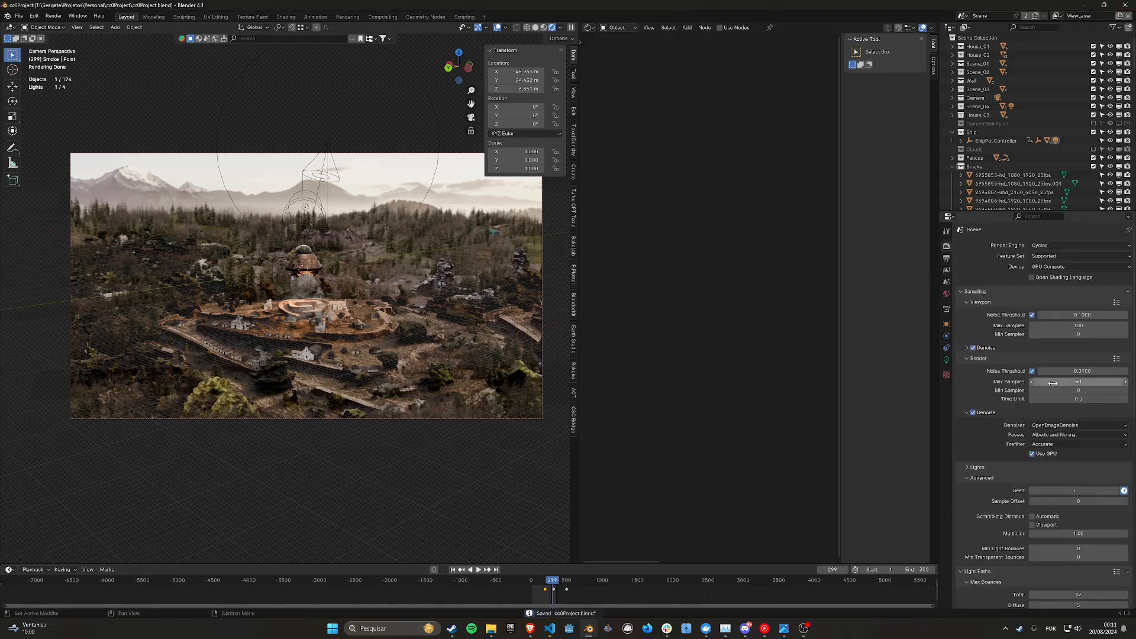
{"action": "scroll", "coordinate": [403, 307], "scroll_direction": "up", "scroll_amount": 1}
{"action": "scroll", "coordinate": [497, 321], "scroll_direction": "down", "scroll_amount": 2}
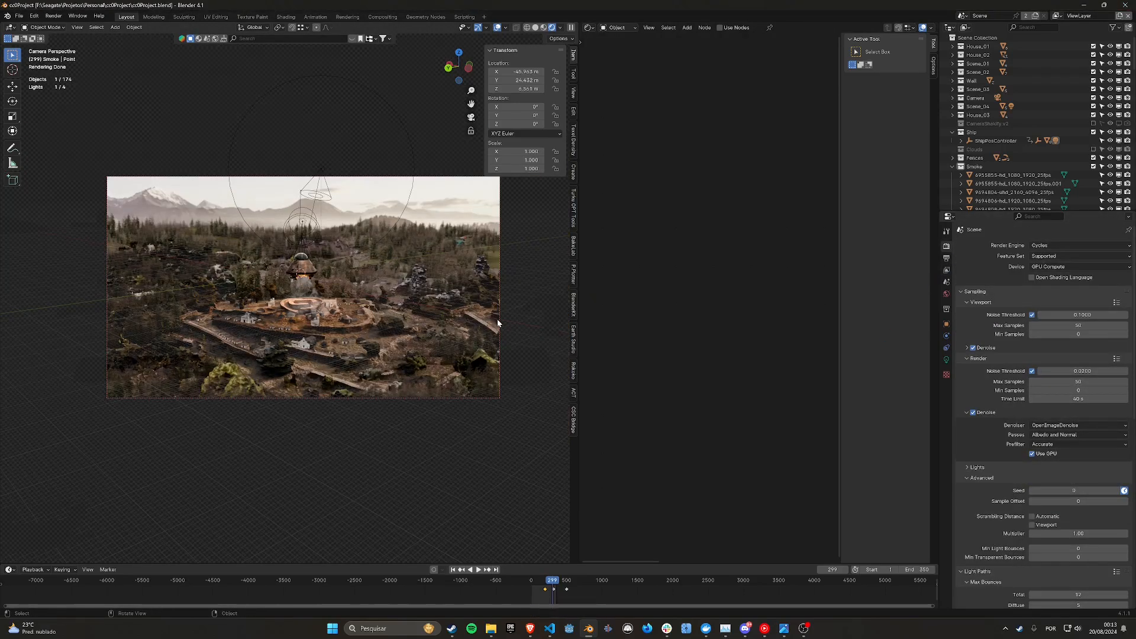
Step: Render frame 299 to check the composited image, close the result and render the full animation
{"action": "key", "text": "F12"}
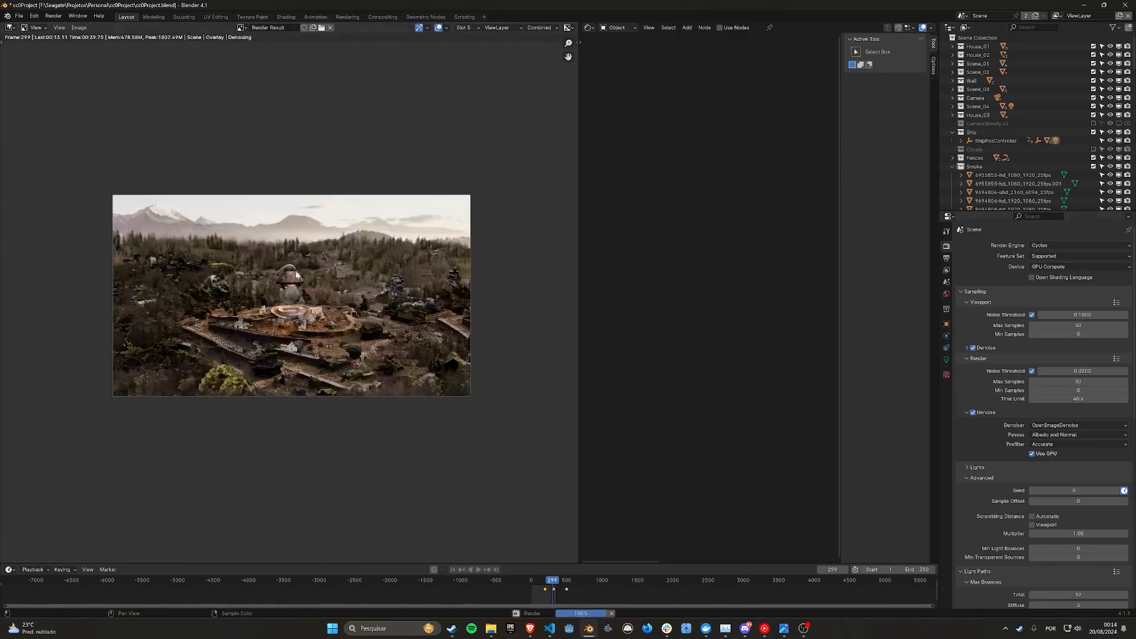
{"action": "scroll", "coordinate": [305, 312], "scroll_direction": "up", "scroll_amount": 5}
{"action": "key", "text": "Escape"}
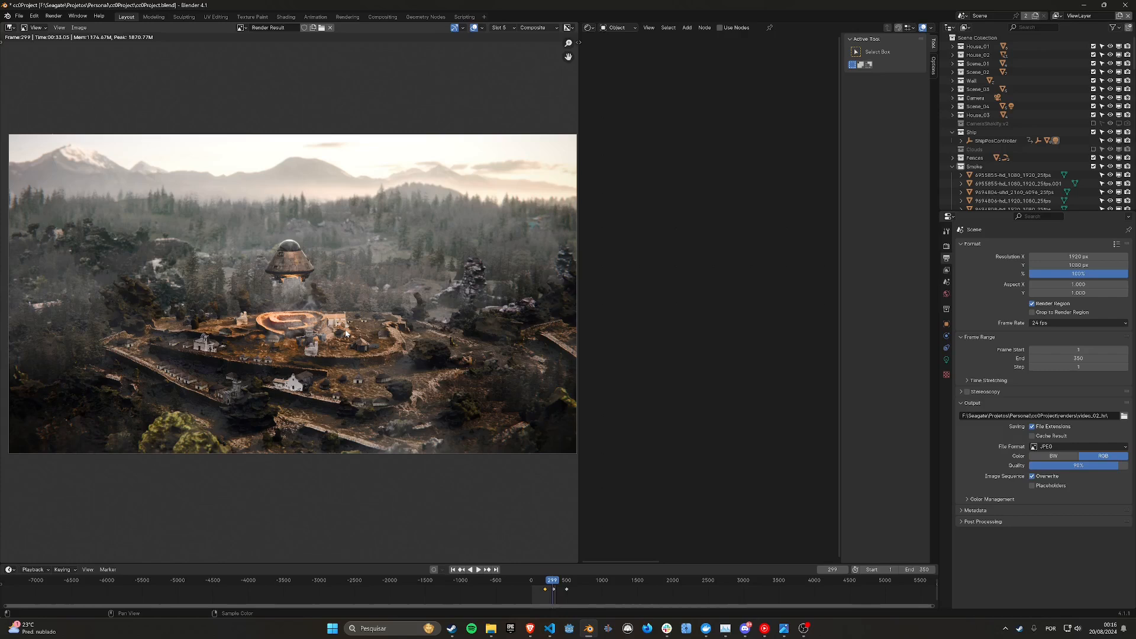
{"action": "key", "text": "ctrl+F12"}
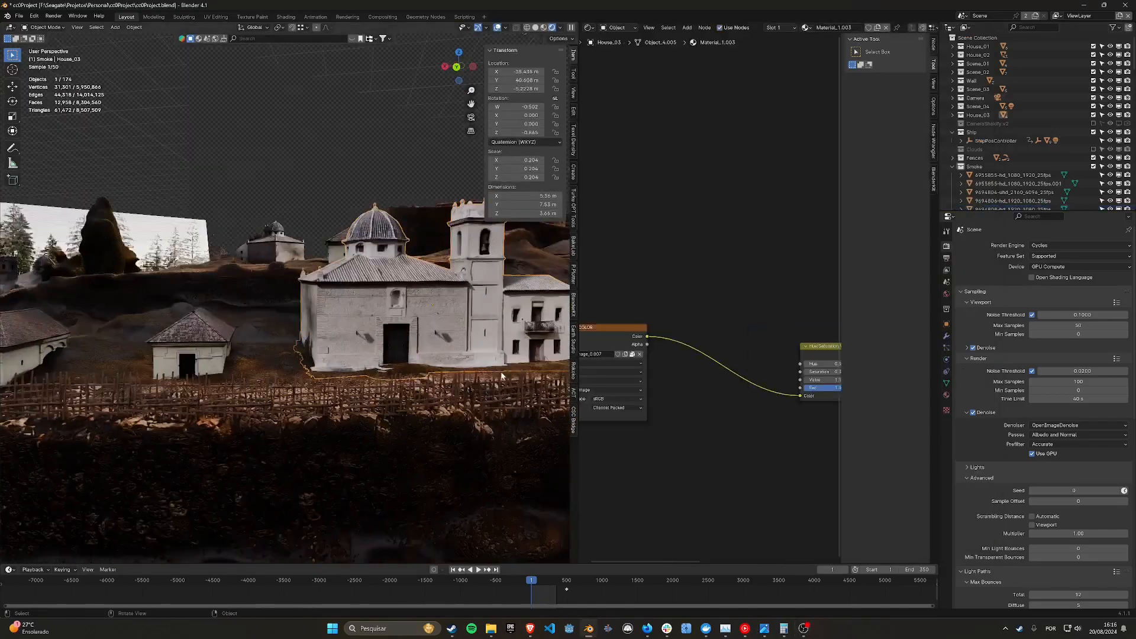
Step: Move House_03 into place on the terrace behind the fence
{"action": "key", "text": "g"}
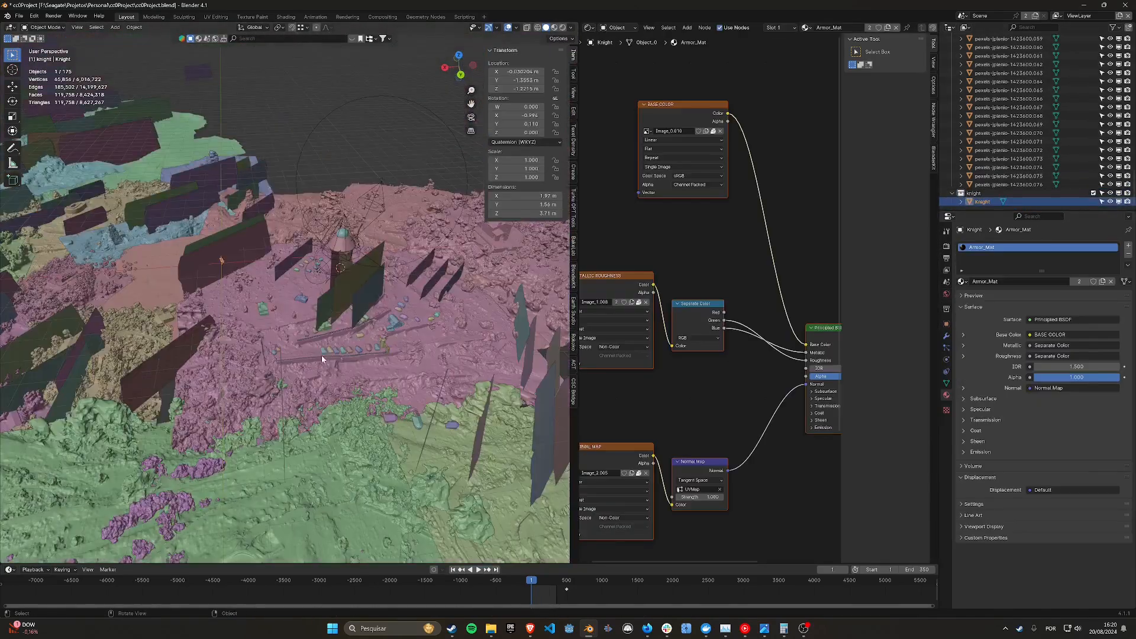
Step: Position the Knight model on the path between the row of houses and the fence
{"action": "scroll", "coordinate": [364, 328], "scroll_direction": "up", "scroll_amount": 10}
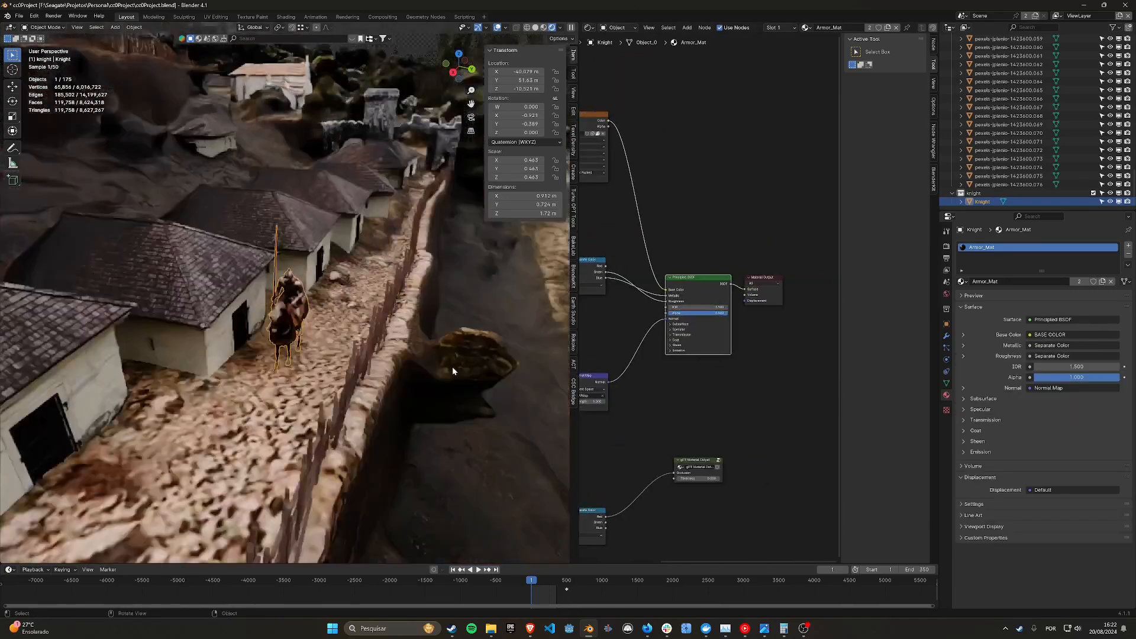
{"action": "key", "text": "g"}
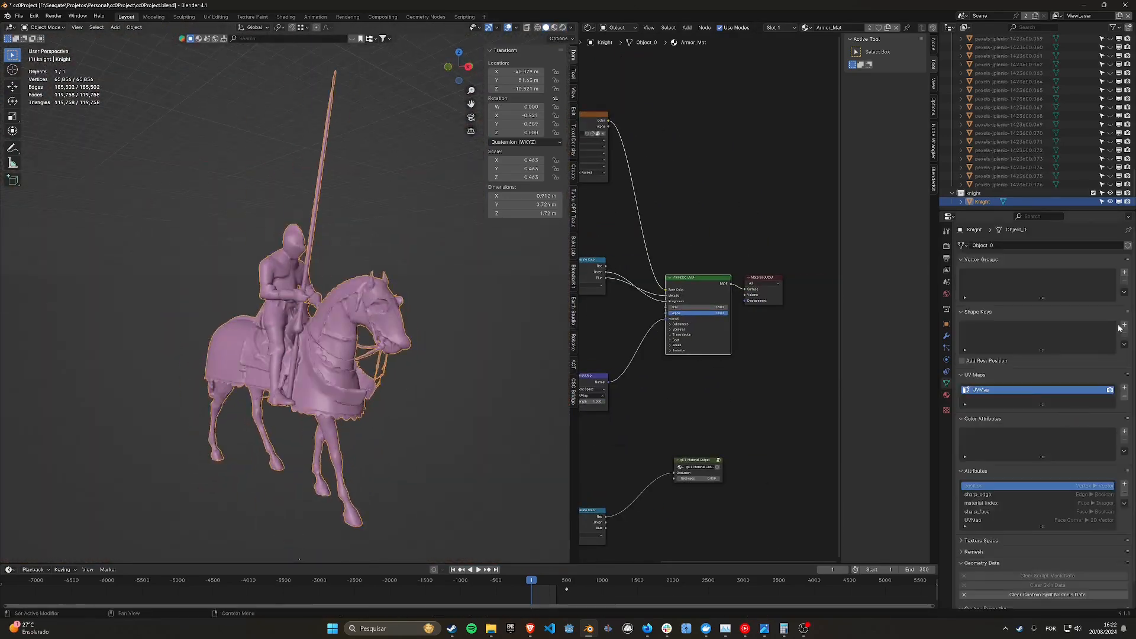
Step: Merge the Knight mesh's overlapping vertices by distance
{"action": "key", "text": "Tab"}
{"action": "key", "text": "m"}
{"action": "left_click", "coordinate": [414, 312]}
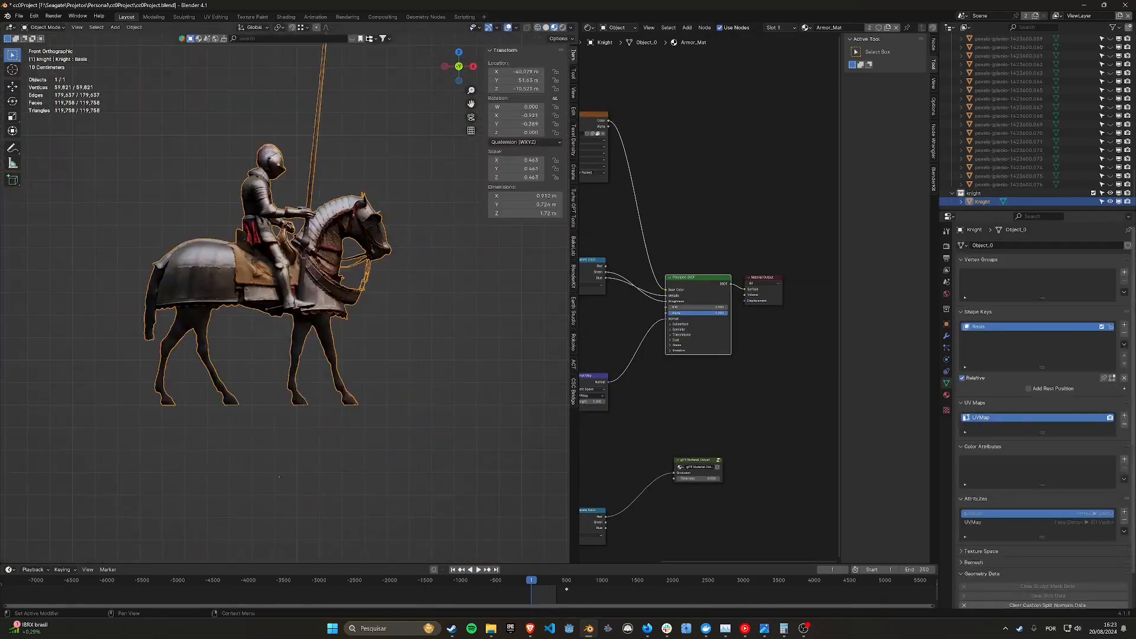
Step: Rotate the horse's legs in shape key Key 1 to form a walking pose
{"action": "left_click_drag", "start_coordinate": [351, 471], "coordinate": [442, 445]}
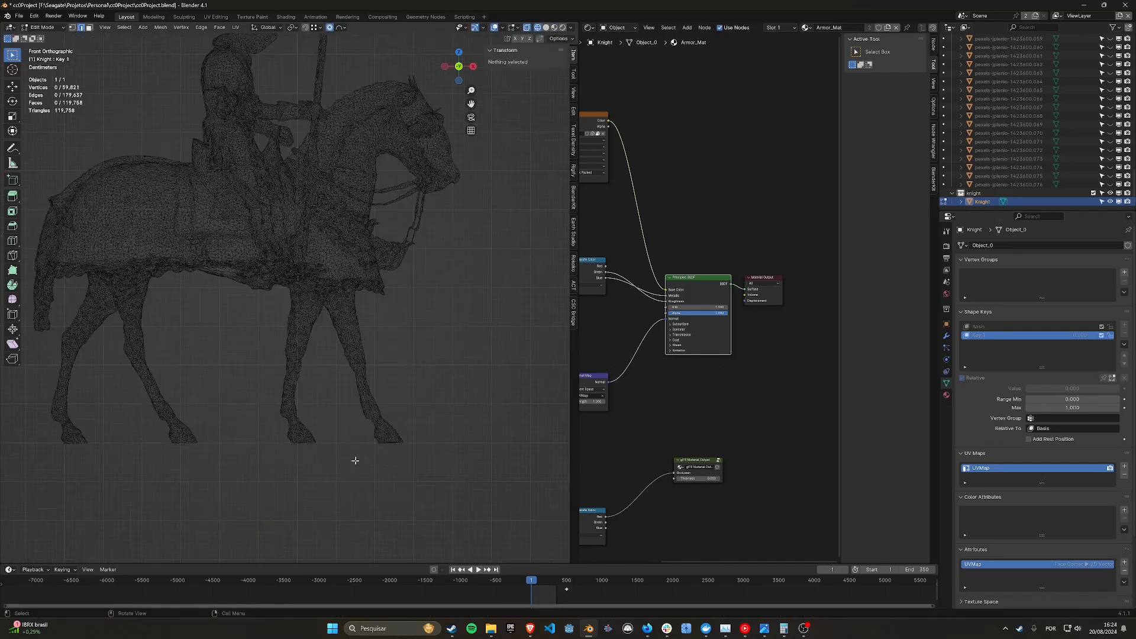
{"action": "key", "text": "r"}
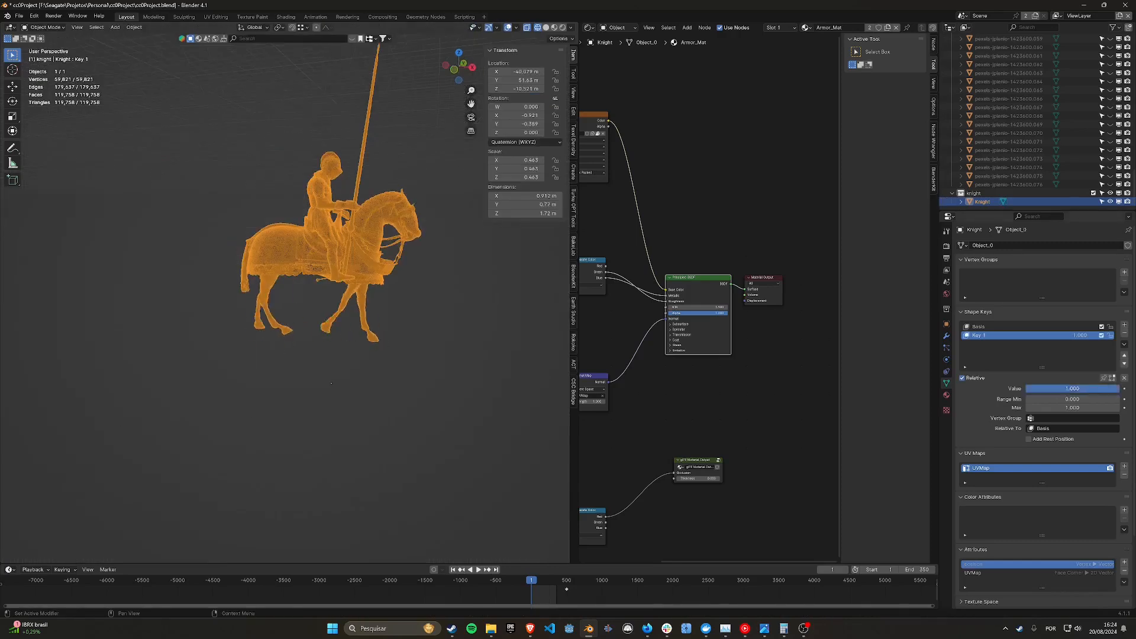
{"action": "left_click_drag", "start_coordinate": [361, 105], "coordinate": [396, 51]}
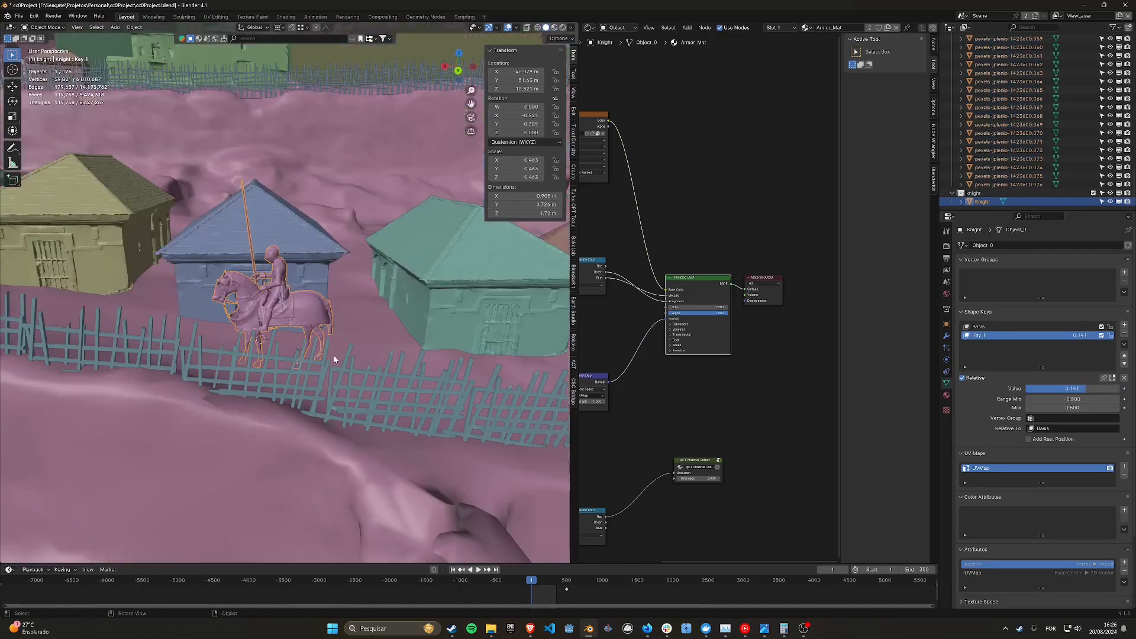
Step: Move the knight away from the houses onto open ground and adjust its height along global Z
{"action": "left_click", "coordinate": [946, 336]}
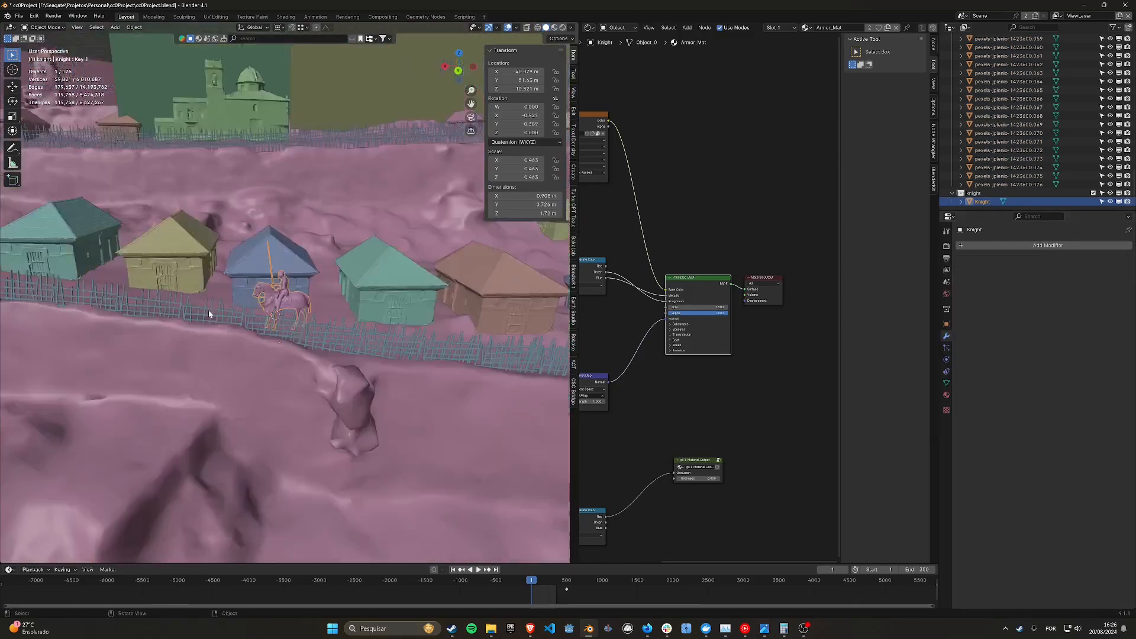
{"action": "key", "text": "g"}
{"action": "left_click", "coordinate": [329, 315]}
{"action": "middle_click_drag", "start_coordinate": [329, 315], "coordinate": [315, 152]}
{"action": "key", "text": "g"}
{"action": "key", "text": "z"}
{"action": "left_click", "coordinate": [426, 205]}
Step: Rotate the knight about global Z and reposition it, checking its placement from the camera in Rendered shading
{"action": "key", "text": "z"}
{"action": "key", "text": "KP_0"}
{"action": "left_click", "coordinate": [361, 274]}
{"action": "key", "text": "r"}
{"action": "key", "text": "z"}
{"action": "left_click", "coordinate": [298, 386]}
{"action": "left_click", "coordinate": [270, 344]}
{"action": "key", "text": "g"}
{"action": "left_click", "coordinate": [291, 329]}
{"action": "key", "text": "KP_0"}
{"action": "scroll", "coordinate": [305, 352], "scroll_direction": "down", "scroll_amount": 3}
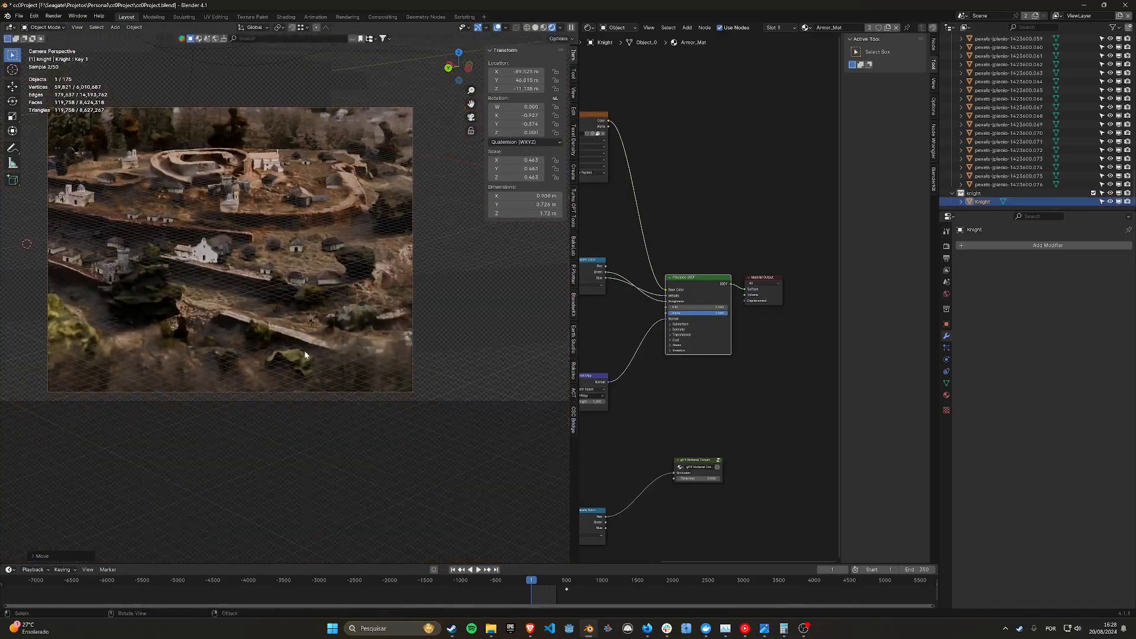
Step: Adjust the knight's height along global Z so it stands on the terrain
{"action": "key", "text": "KP_Decimal"}
{"action": "middle_click_drag", "start_coordinate": [293, 385], "coordinate": [304, 355]}
{"action": "key", "text": "g"}
{"action": "key", "text": "z"}
Step: Open a Graph Editor above the shader nodes and keyframe the knight's transform at frame 1
{"action": "left_click_drag", "start_coordinate": [581, 24], "coordinate": [598, 310]}
{"action": "key", "text": "i"}
Step: Move the knight along X to another spot on the path and play back the camera view in Solid shading
{"action": "key", "text": "g"}
{"action": "middle_click_drag", "start_coordinate": [331, 331], "coordinate": [284, 355]}
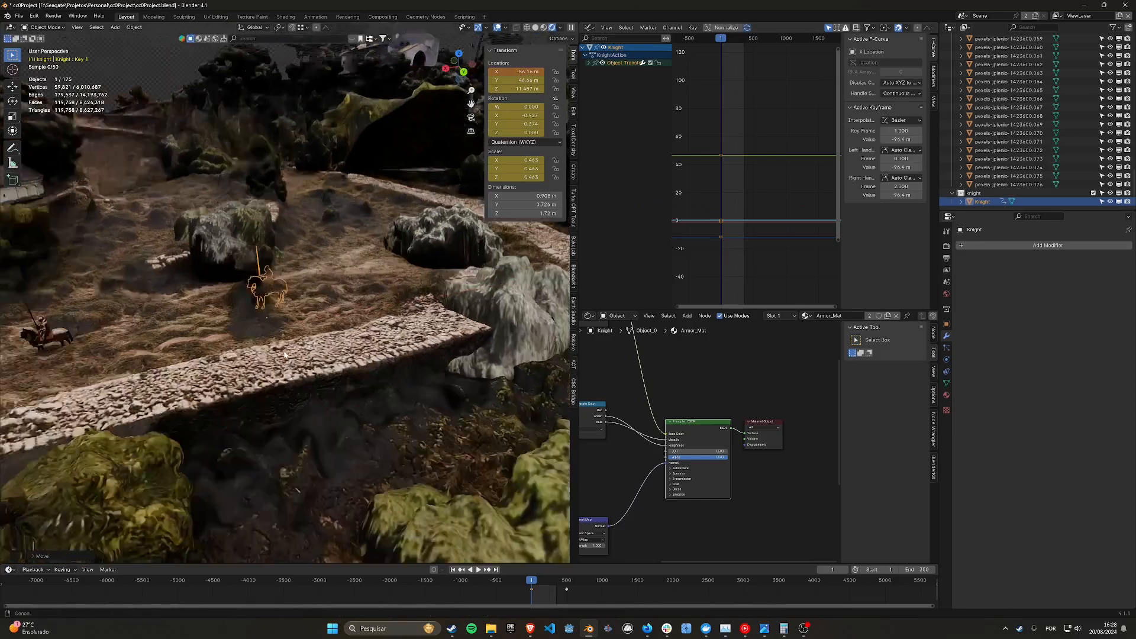
{"action": "key", "text": "KP_0"}
{"action": "key", "text": "g"}
{"action": "key", "text": "x"}
{"action": "key", "text": "space"}
{"action": "scroll", "coordinate": [212, 303], "scroll_direction": "down", "scroll_amount": 1}
{"action": "key", "text": "z"}
{"action": "left_click", "coordinate": [212, 303]}
{"action": "scroll", "coordinate": [212, 302], "scroll_direction": "up", "scroll_amount": 5}
{"action": "middle_click_drag", "start_coordinate": [212, 303], "coordinate": [290, 354], "text": "shift"}
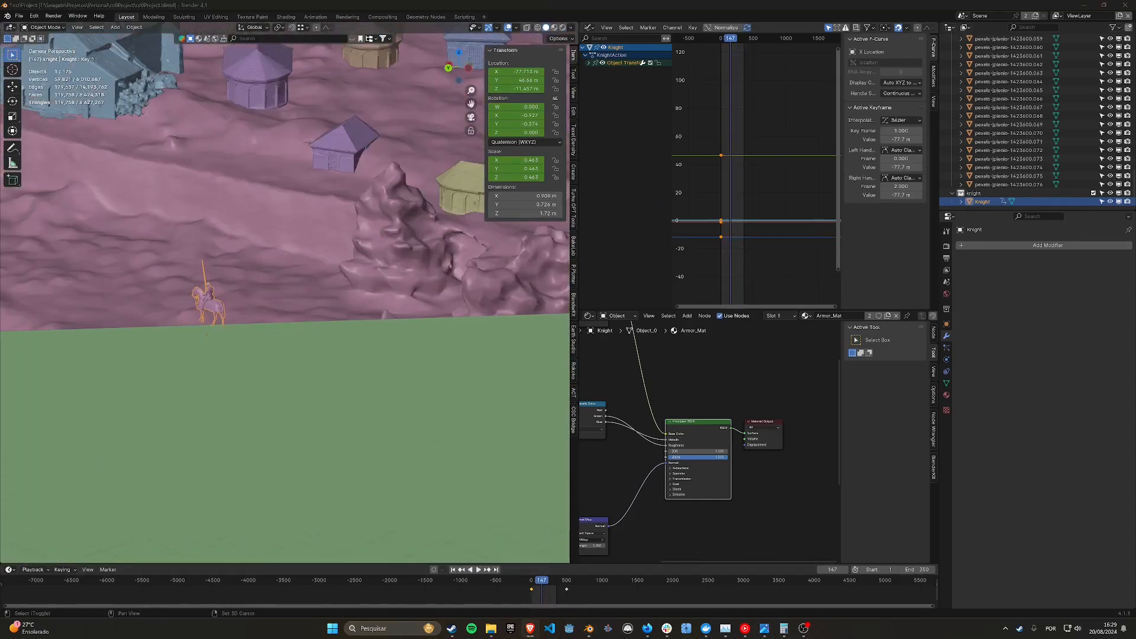
Step: Reposition the knight at the start of the timeline, keyframe it and set the keyframes to Linear interpolation
{"action": "middle_click_drag", "start_coordinate": [241, 317], "coordinate": [372, 301]}
{"action": "key", "text": "shift+z"}
{"action": "key", "text": "shift+Left"}
{"action": "key", "text": "shift+z"}
{"action": "key", "text": "g"}
{"action": "middle_click_drag", "start_coordinate": [389, 350], "coordinate": [387, 388]}
{"action": "key", "text": "i"}
{"action": "key", "text": "space"}
{"action": "key", "text": "t"}
{"action": "key", "text": "KP_0"}
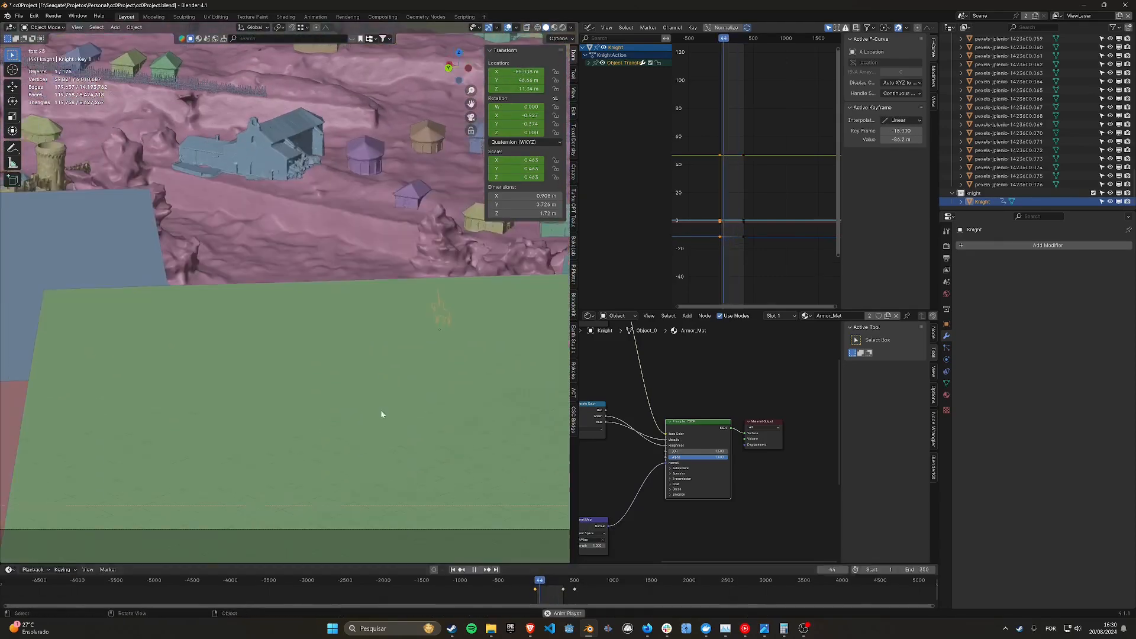
Step: Keyframe the Key 1 shape key value and make its F-curve cyclic for a repeating walk
{"action": "key", "text": "space"}
{"action": "left_click", "coordinate": [947, 383]}
{"action": "left_click_drag", "start_coordinate": [1117, 388], "coordinate": [1104, 389]}
{"action": "key", "text": "i"}
{"action": "key", "text": "shift+e"}
{"action": "key", "text": "space"}
{"action": "scroll", "coordinate": [368, 300], "scroll_direction": "down", "scroll_amount": 3}
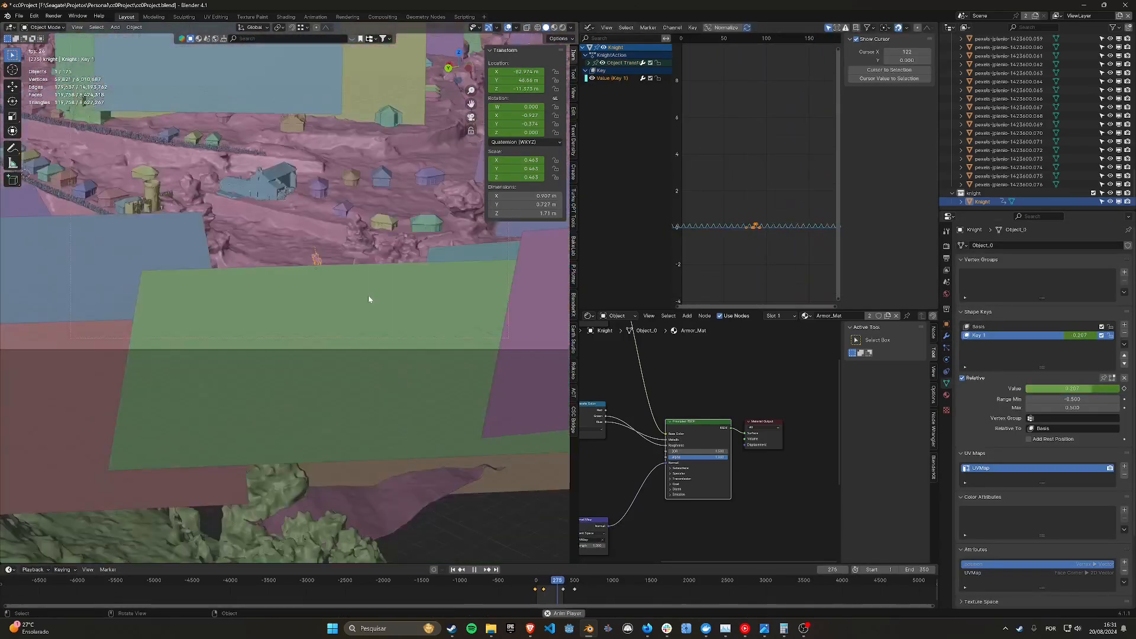
Step: Limit the render region to the area around the knight and play back its walk cycle
{"action": "key", "text": "space"}
{"action": "key", "text": "ctrl+b"}
{"action": "left_click_drag", "start_coordinate": [345, 168], "coordinate": [550, 347]}
{"action": "key", "text": "z"}
{"action": "key", "text": "z"}
{"action": "left_click", "coordinate": [589, 63]}
{"action": "scroll", "coordinate": [720, 81], "scroll_direction": "up", "scroll_amount": 3}
{"action": "key", "text": "space"}
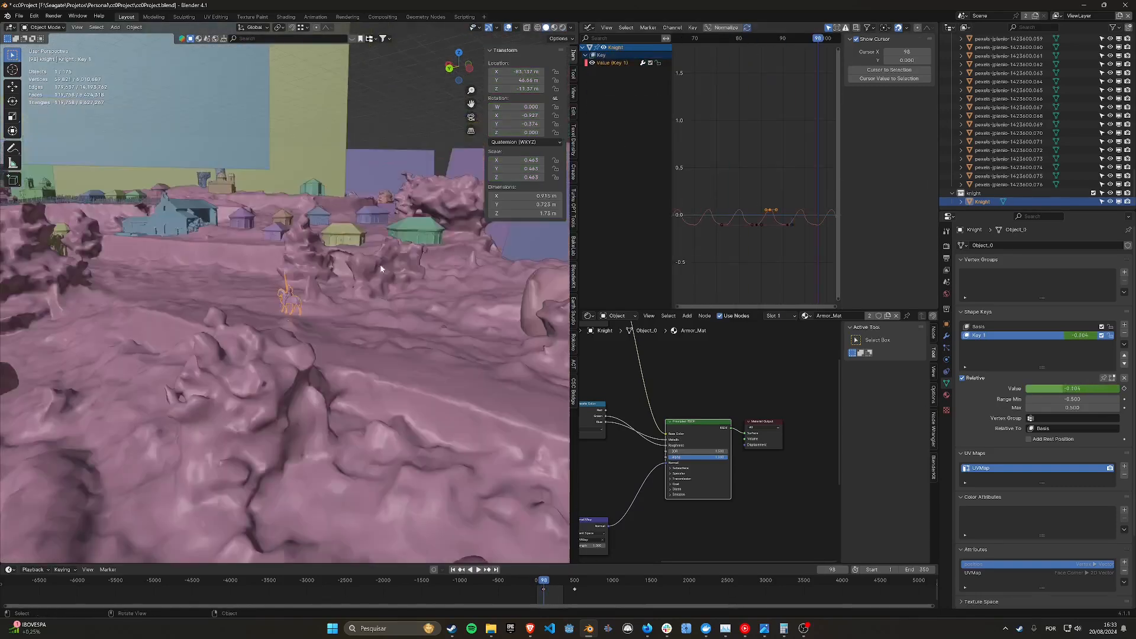
Step: Add a Plain Axes empty at the knight's position and parent the knight to it
{"action": "key", "text": "shift+s"}
{"action": "key", "text": "shift+a"}
{"action": "key", "text": "g"}
{"action": "key", "text": "ctrl+p"}
Step: Keyframe the new empty and rename it HeightControl
{"action": "scroll", "coordinate": [338, 342], "scroll_direction": "down", "scroll_amount": 5}
{"action": "key", "text": "i"}
{"action": "key", "text": "F2"}
{"action": "type", "text": "HeightControl"}
{"action": "key", "text": "Return"}
Step: Add a Sphere empty at HeightControl's location as the knight's position control
{"action": "key", "text": "shift+s"}
{"action": "key", "text": "shift+a"}
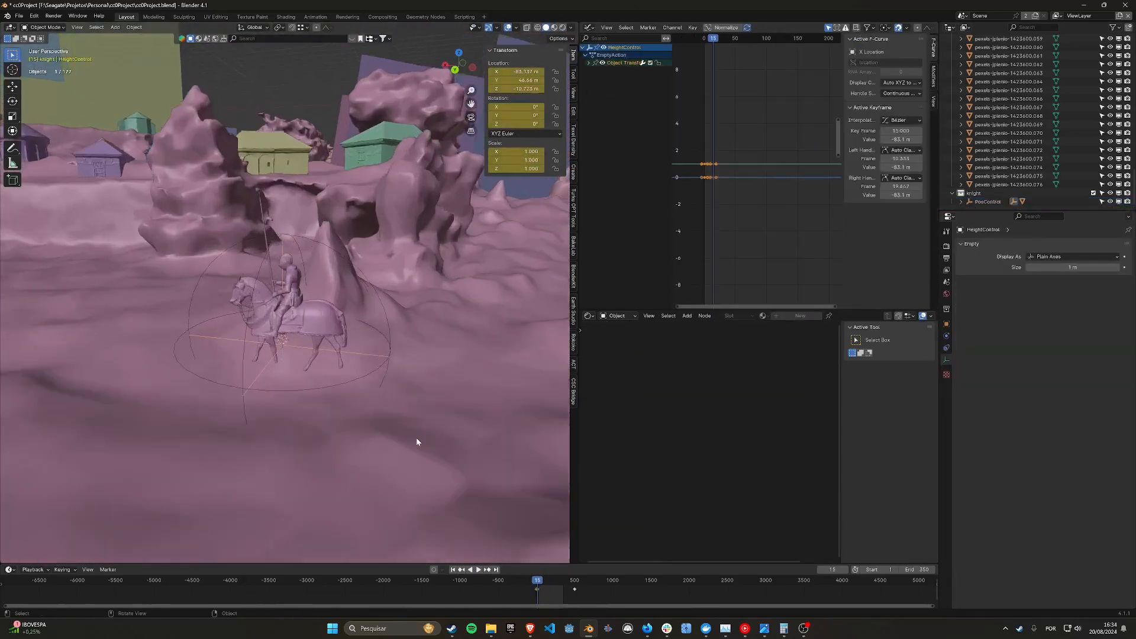
Step: Keyframe PosControl, move it across the terrain, keyframe it again and play back the ride
{"action": "left_click", "coordinate": [640, 583]}
{"action": "key", "text": "shift+z"}
{"action": "left_click", "coordinate": [368, 254]}
{"action": "key", "text": "i"}
{"action": "key", "text": "g"}
{"action": "key", "text": "i"}
{"action": "key", "text": "shift+z"}
{"action": "key", "text": "space"}
Step: Adjust PosControl's position and location keyframes, and turn on auto keying
{"action": "key", "text": "shift+z"}
{"action": "scroll", "coordinate": [368, 334], "scroll_direction": "down", "scroll_amount": 5}
{"action": "key", "text": "z"}
{"action": "key", "text": "g"}
{"action": "left_click", "coordinate": [589, 63]}
{"action": "key", "text": "g"}
{"action": "left_click", "coordinate": [433, 570]}
{"action": "key", "text": "space"}
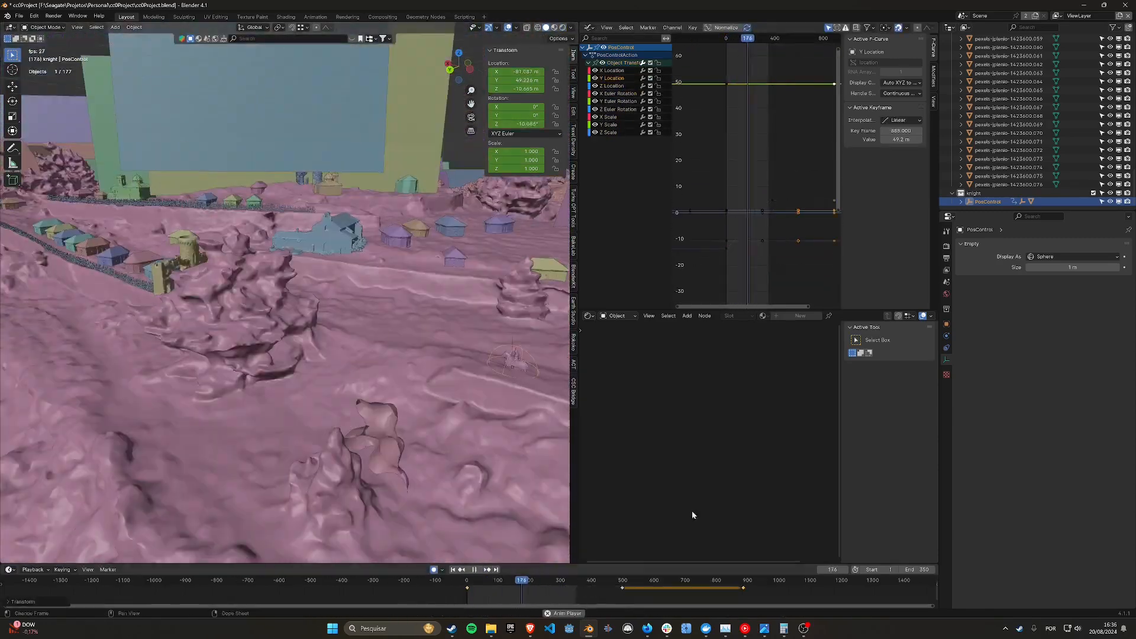
Step: Check the knight's placement from the camera in Rendered shading and return to Solid shading
{"action": "key", "text": "space"}
{"action": "key", "text": "KP_0"}
{"action": "key", "text": "z"}
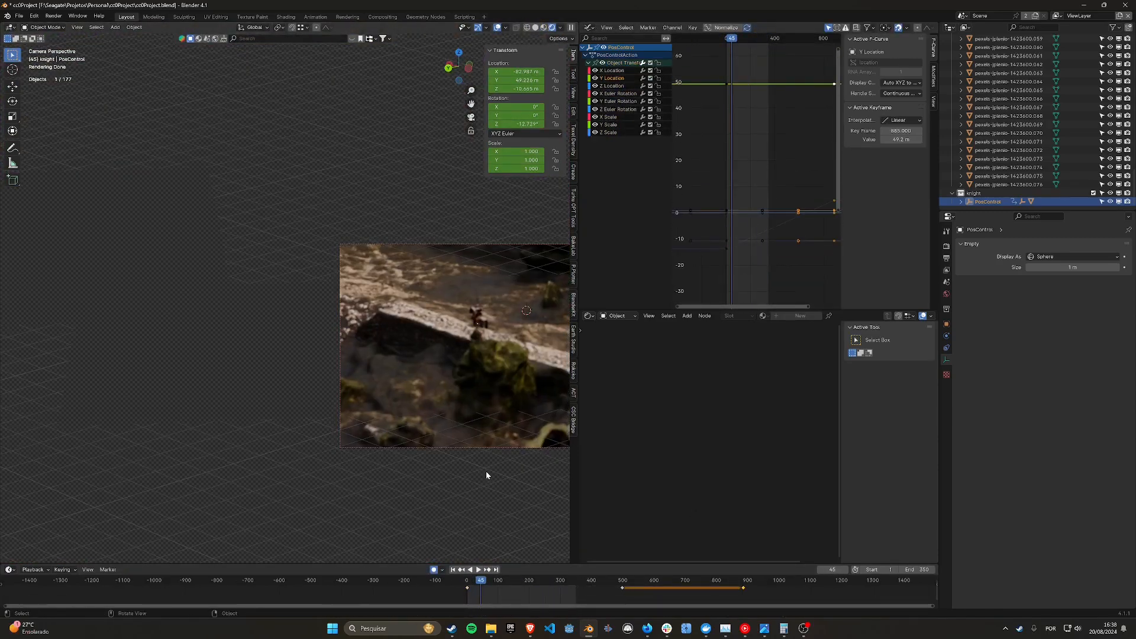
{"action": "key", "text": "z"}
{"action": "left_click", "coordinate": [295, 258]}
Step: Select HeightControl and shift its selected Z Location keyframe 4 frames earlier
{"action": "left_click", "coordinate": [284, 308]}
{"action": "key", "text": "space"}
{"action": "key", "text": "space"}
{"action": "key", "text": "g"}
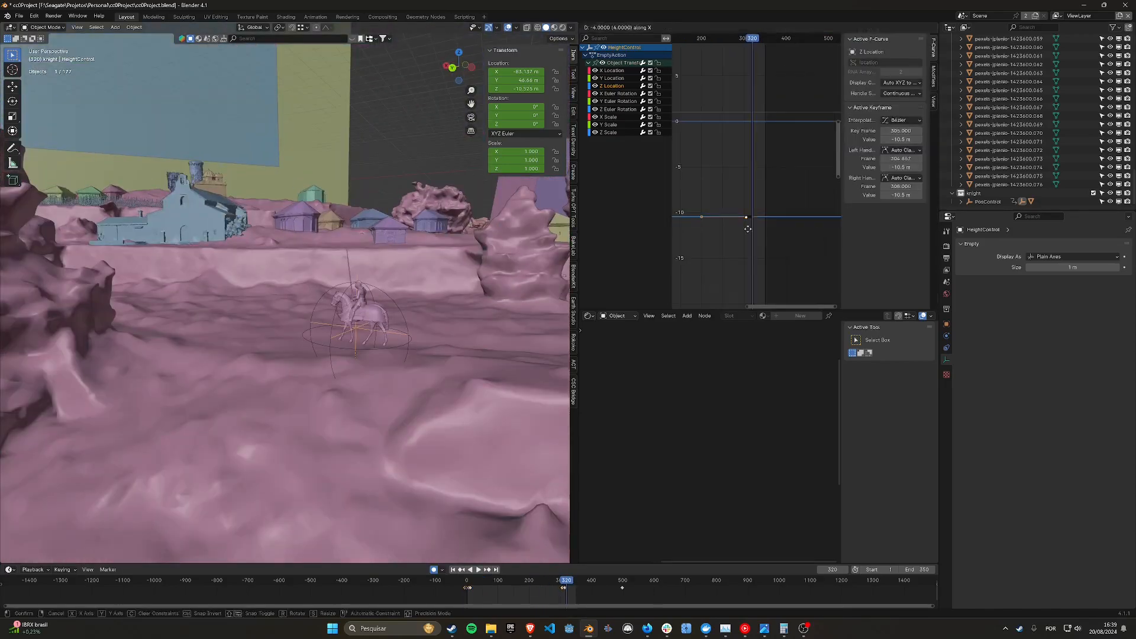
{"action": "left_click", "coordinate": [748, 229]}
Step: Try to place a duplicate of the knight and its control empties beside the original
{"action": "left_click", "coordinate": [409, 335]}
{"action": "scroll", "coordinate": [355, 331], "scroll_direction": "down", "scroll_amount": 4}
{"action": "key", "text": "g"}
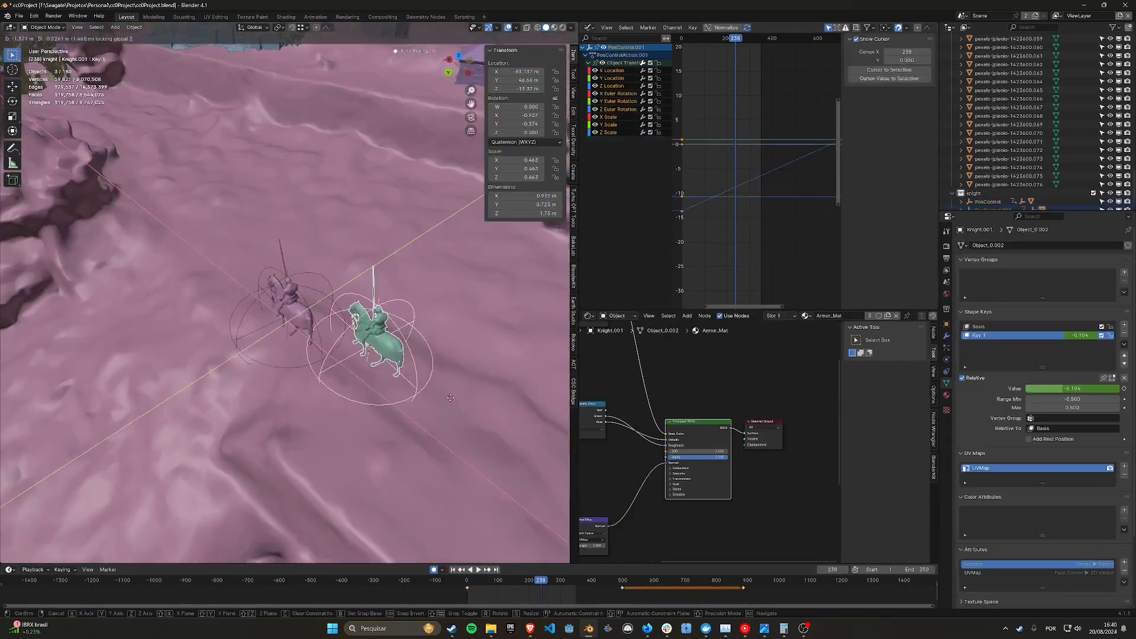
Step: Play back the original knight's ride, adjust its control's height along Z and keyframe it
{"action": "left_click_drag", "start_coordinate": [243, 248], "coordinate": [361, 360]}
{"action": "key", "text": "space"}
{"action": "middle_click_drag", "start_coordinate": [451, 330], "coordinate": [258, 277]}
{"action": "key", "text": "space"}
{"action": "key", "text": "g"}
{"action": "key", "text": "z"}
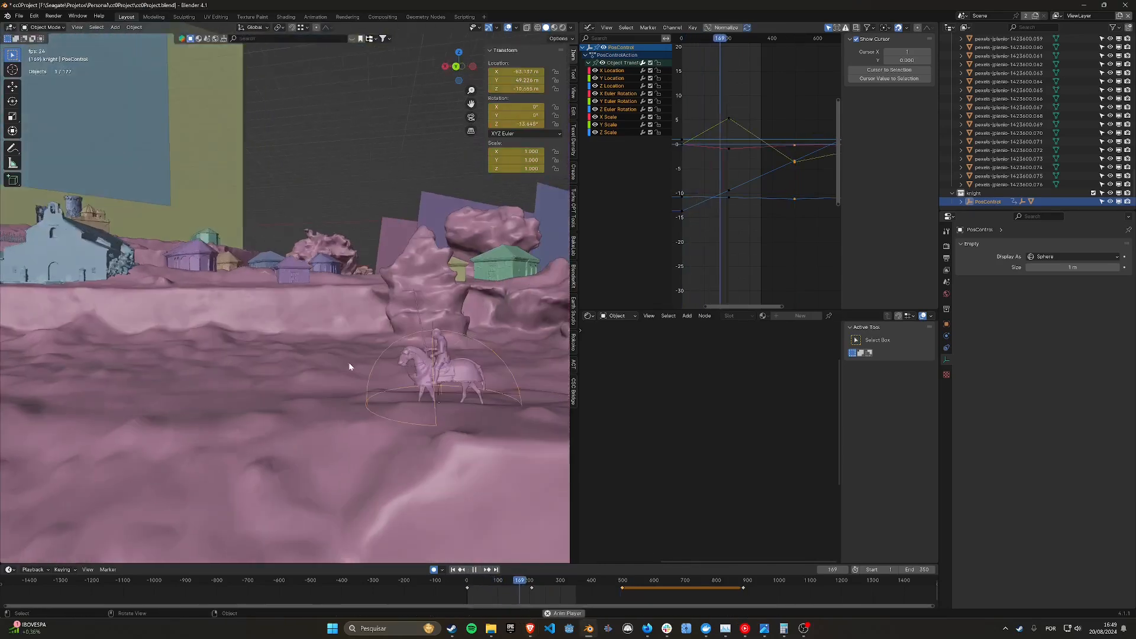
{"action": "key", "text": "i"}
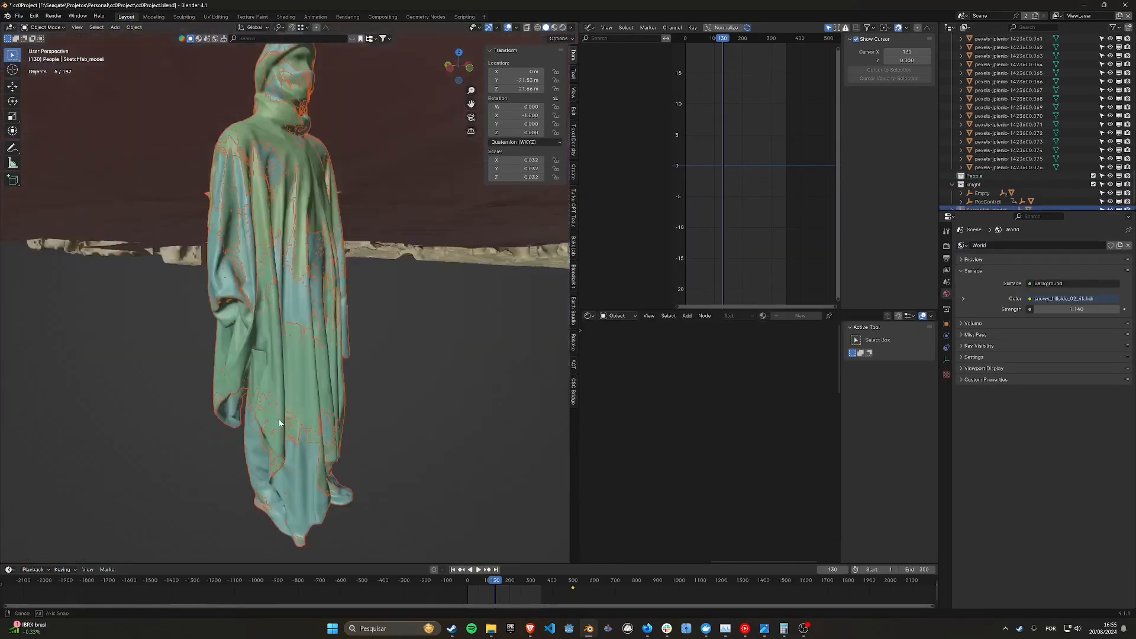
Step: Show the imported robed figure in Rendered shading
{"action": "scroll", "coordinate": [259, 342], "scroll_direction": "down", "scroll_amount": 4}
{"action": "key", "text": "z"}
{"action": "left_click", "coordinate": [351, 312]}
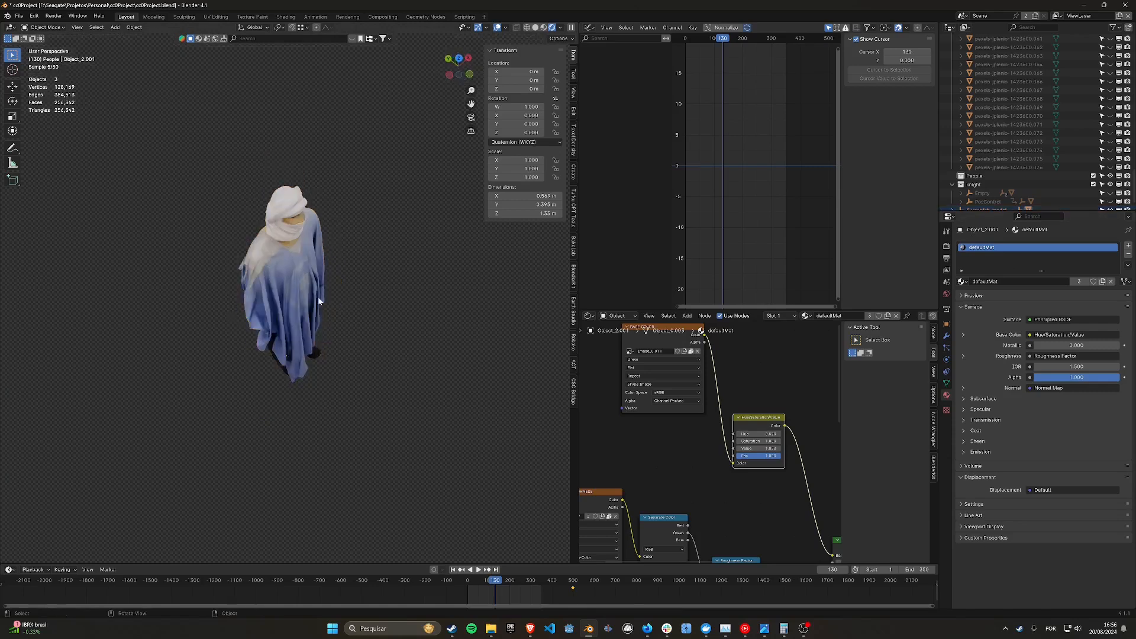
Step: Build a black-and-white mask for the robed figure's defaultMat by feeding Roughness Factor into a Color Ramp with its white stop at 0.471
{"action": "left_click_drag", "start_coordinate": [769, 379], "coordinate": [672, 460]}
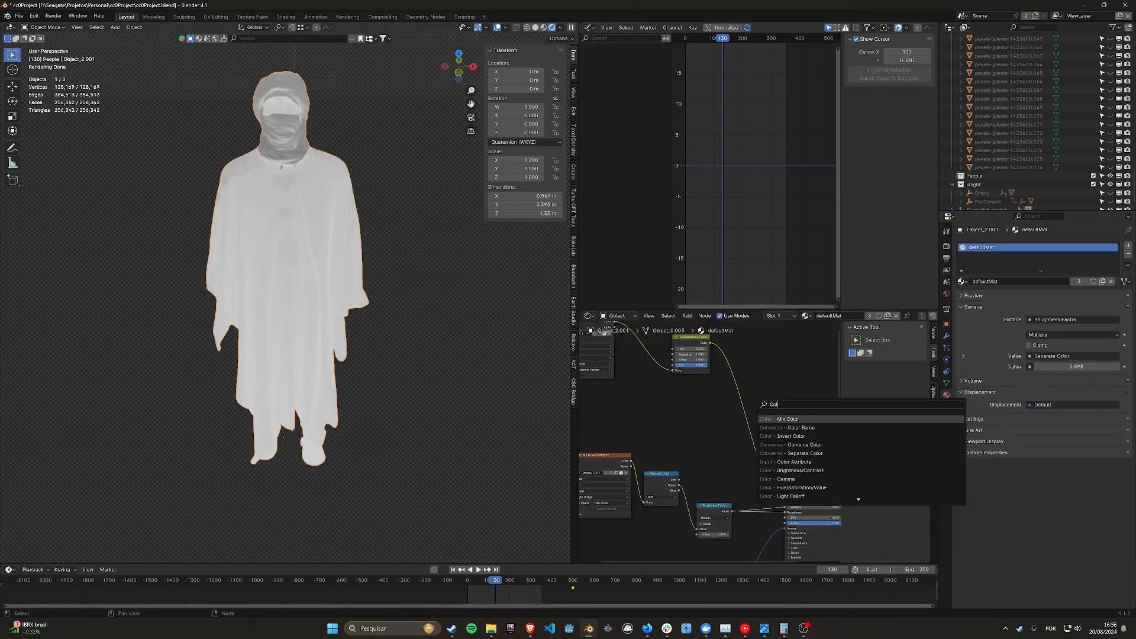
{"action": "left_click_drag", "start_coordinate": [667, 453], "coordinate": [684, 425]}
{"action": "left_click_drag", "start_coordinate": [712, 424], "coordinate": [712, 423]}
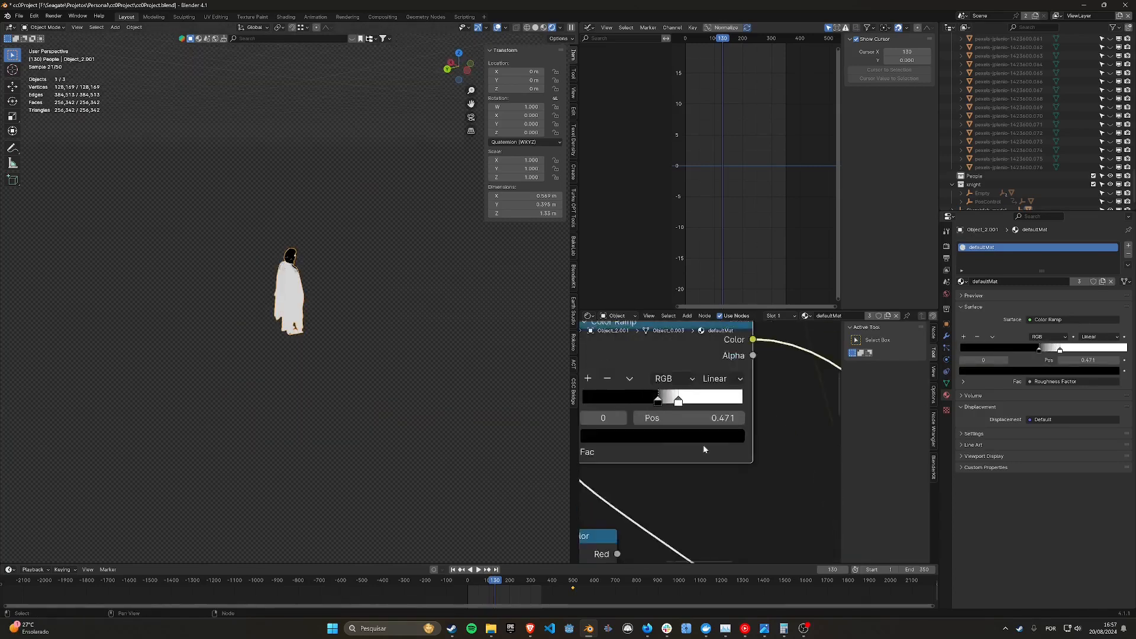
Step: Tint the robe in defaultMat red with a Multiply node masked by the Color Ramp, and adjust the second ramp fed by Object Info's Random
{"action": "key", "text": "Home"}
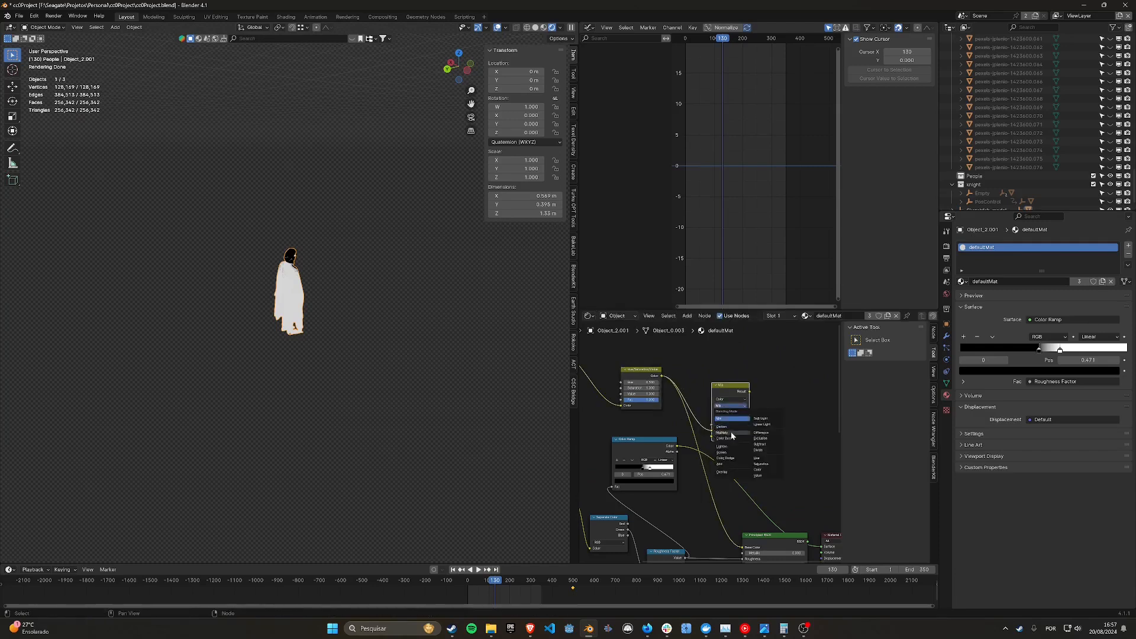
{"action": "left_click", "coordinate": [732, 436]}
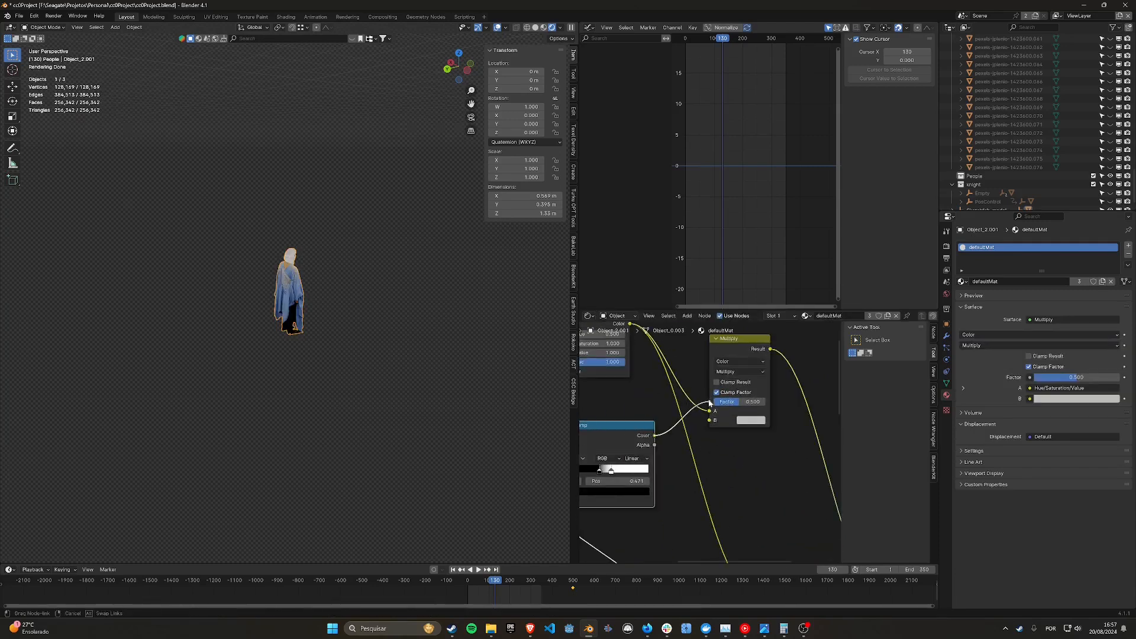
{"action": "left_click", "coordinate": [766, 412]}
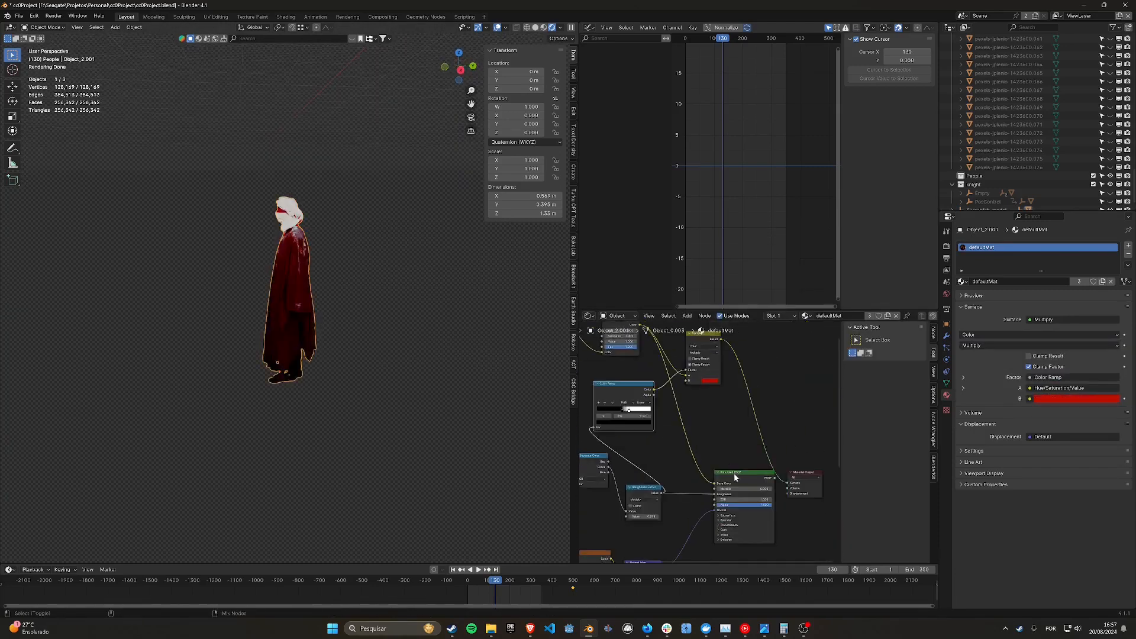
{"action": "left_click_drag", "start_coordinate": [794, 460], "coordinate": [794, 467]}
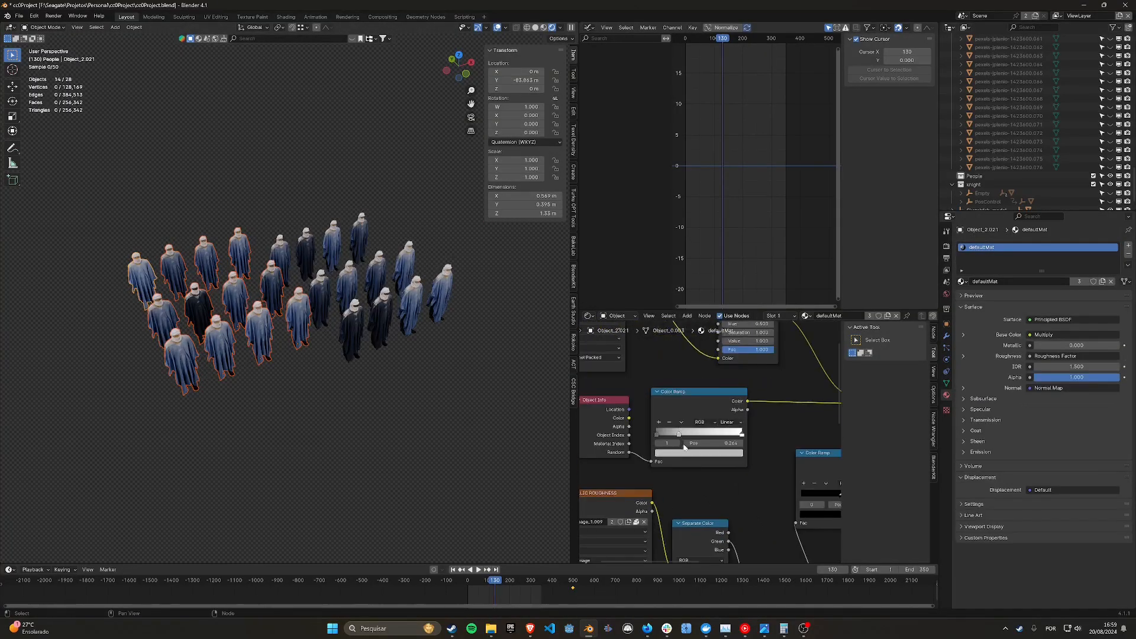
{"action": "left_click", "coordinate": [641, 415]}
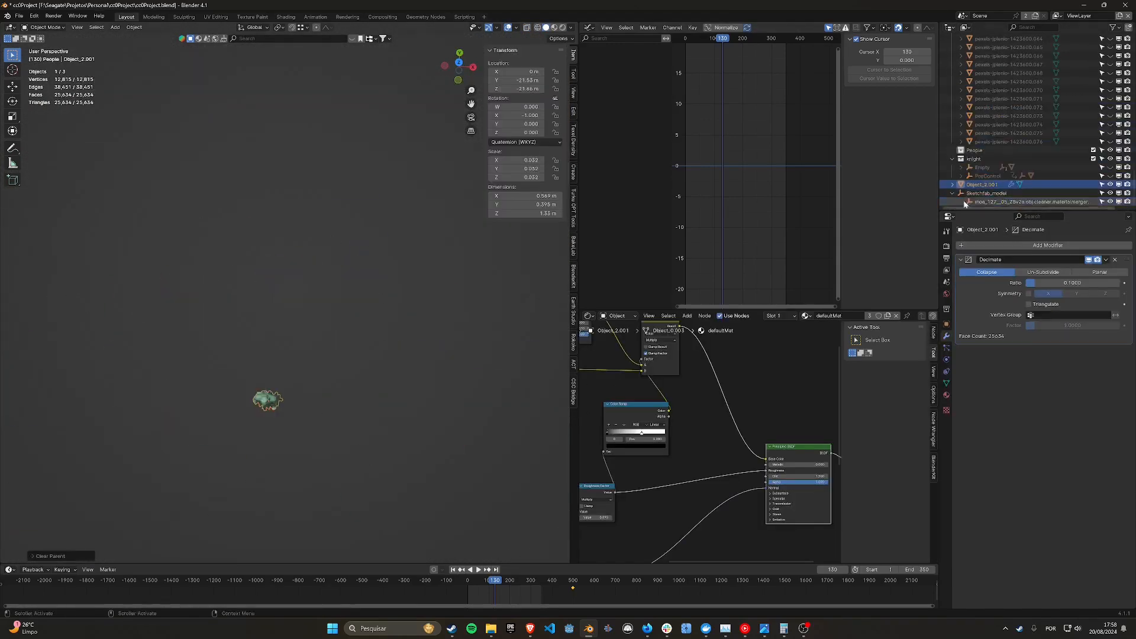
Step: Move the rigged robed figure's armature across the terrain near the stone house
{"action": "left_click", "coordinate": [225, 175]}
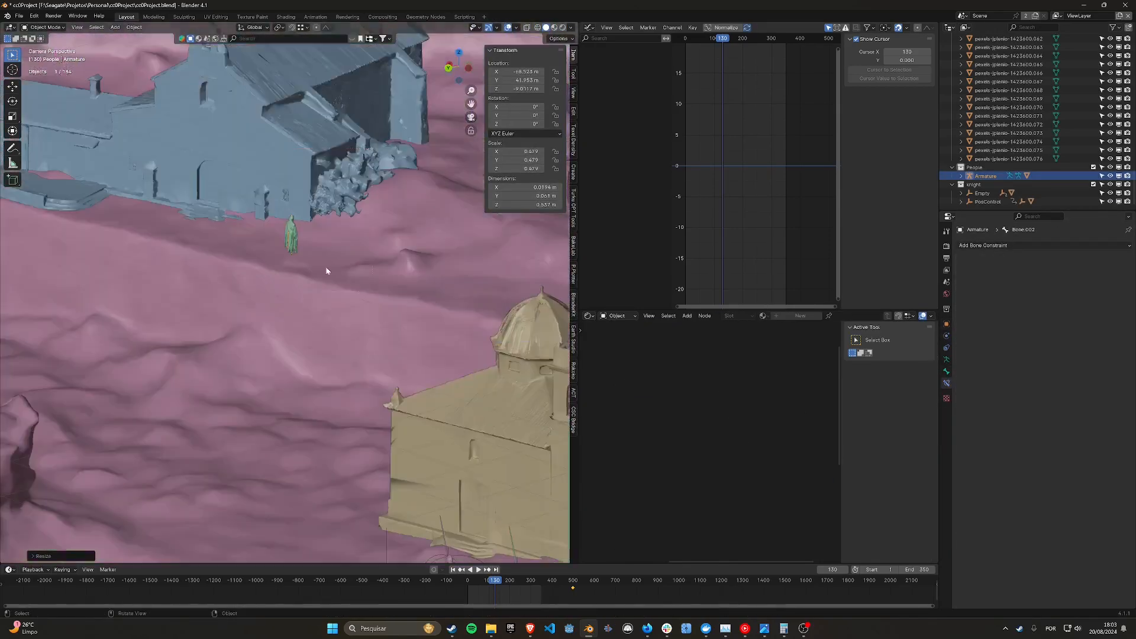
{"action": "key", "text": "g"}
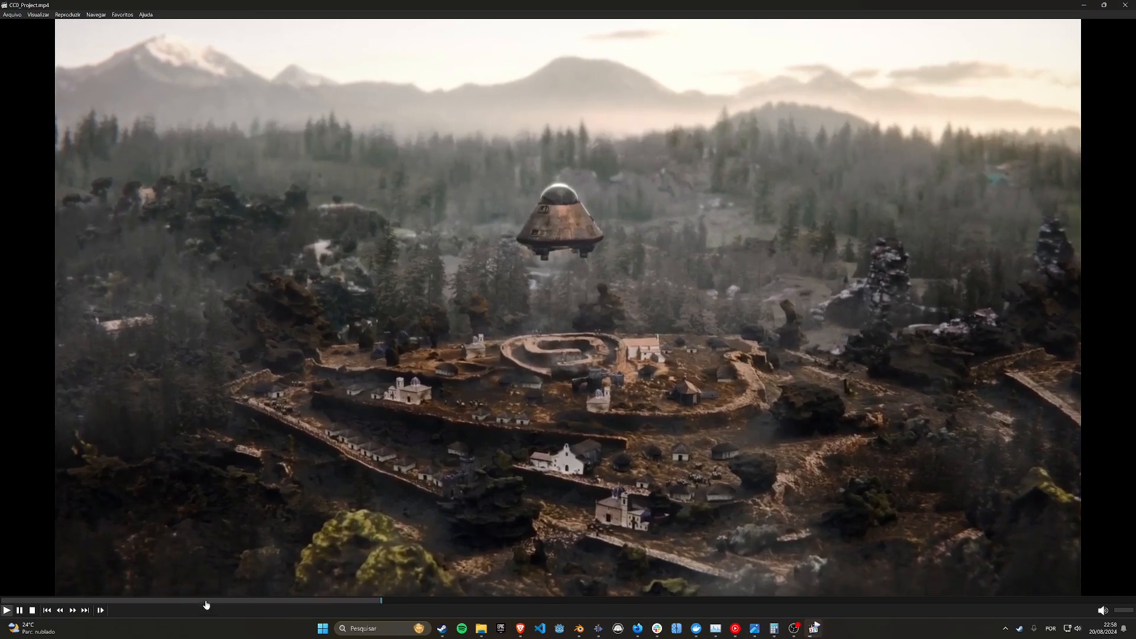
Step: Review the exported CC0_Project.mp4 from its start, then close the player and Kdenlive's rendering window
{"action": "left_click_drag", "start_coordinate": [205, 601], "coordinate": [3, 597]}
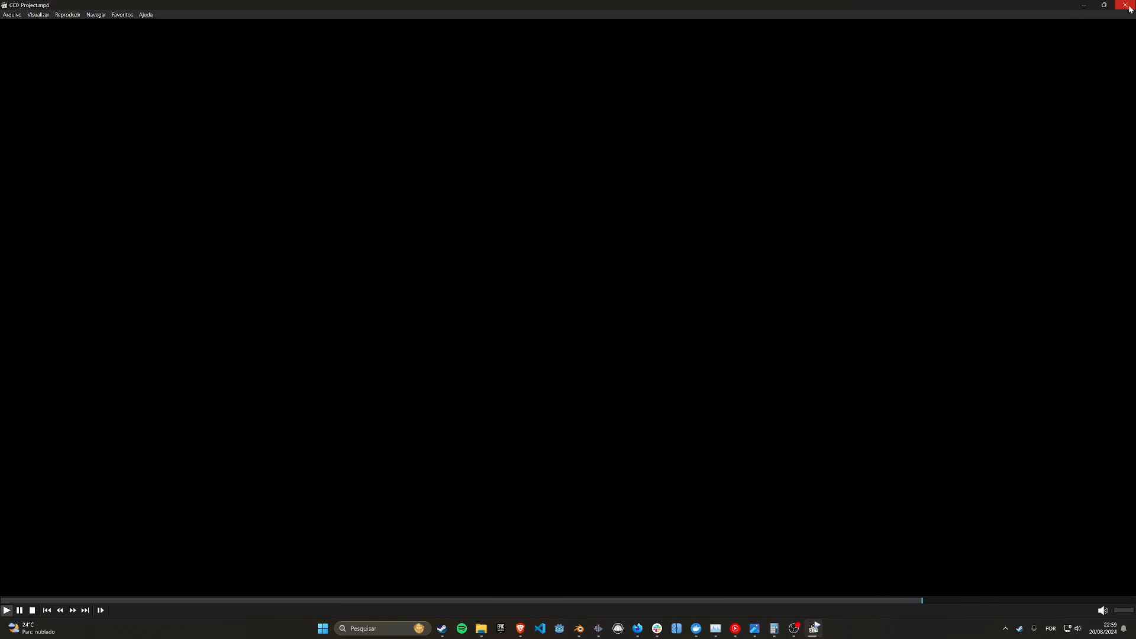
{"action": "left_click", "coordinate": [1126, 6]}
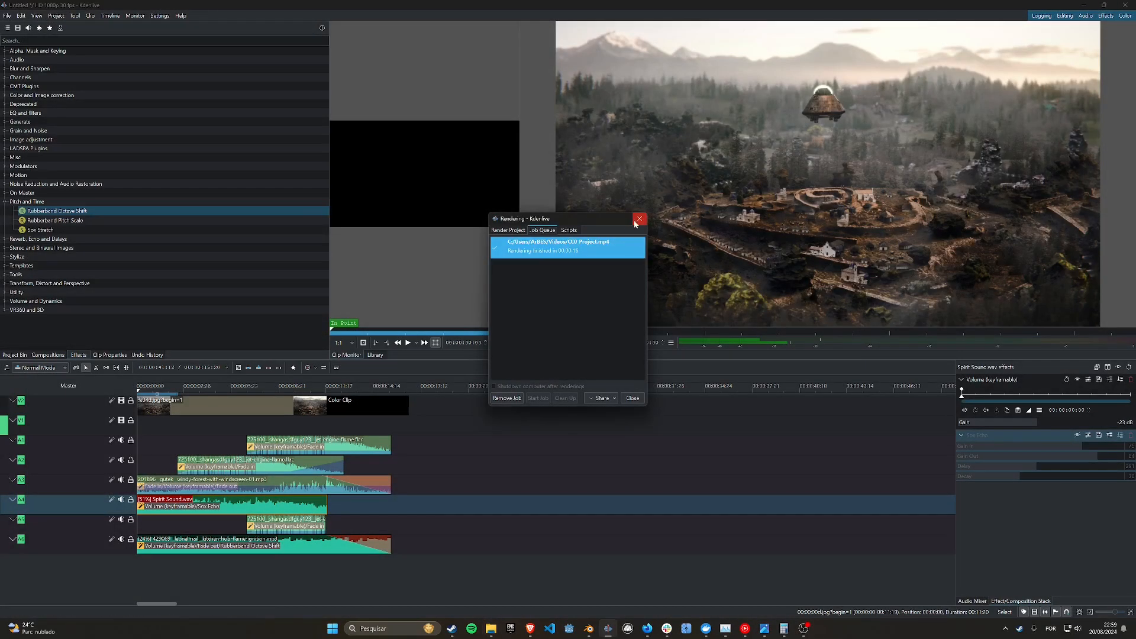
{"action": "left_click", "coordinate": [632, 398]}
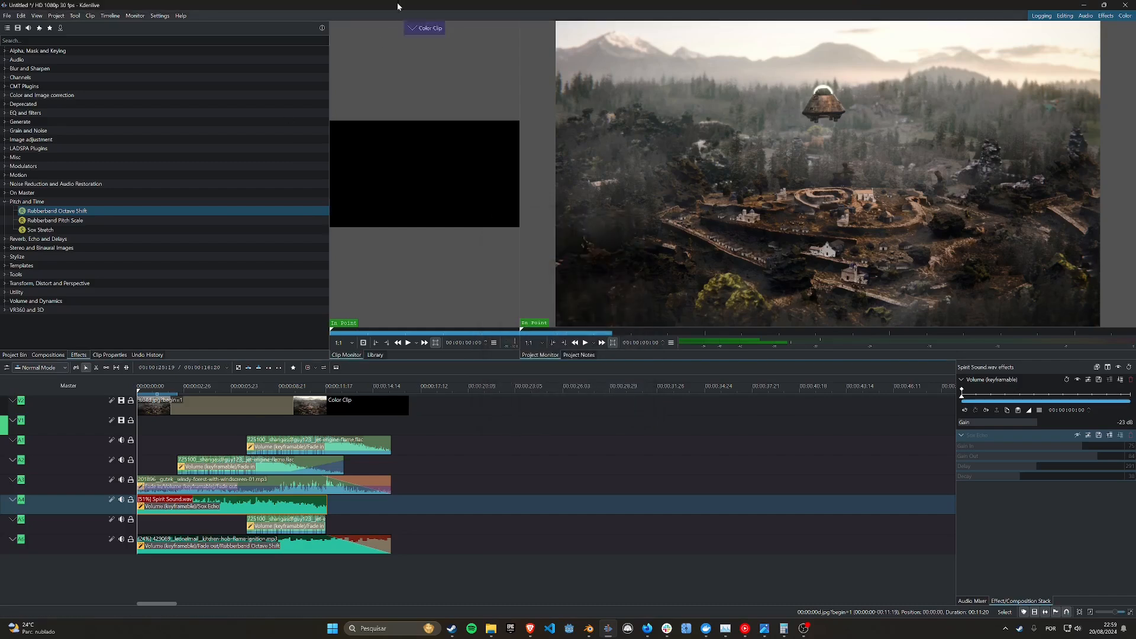
Step: Save the Kdenlive project as cc0project in the cc0Project folder and close the video editor
{"action": "key", "text": "ctrl+s"}
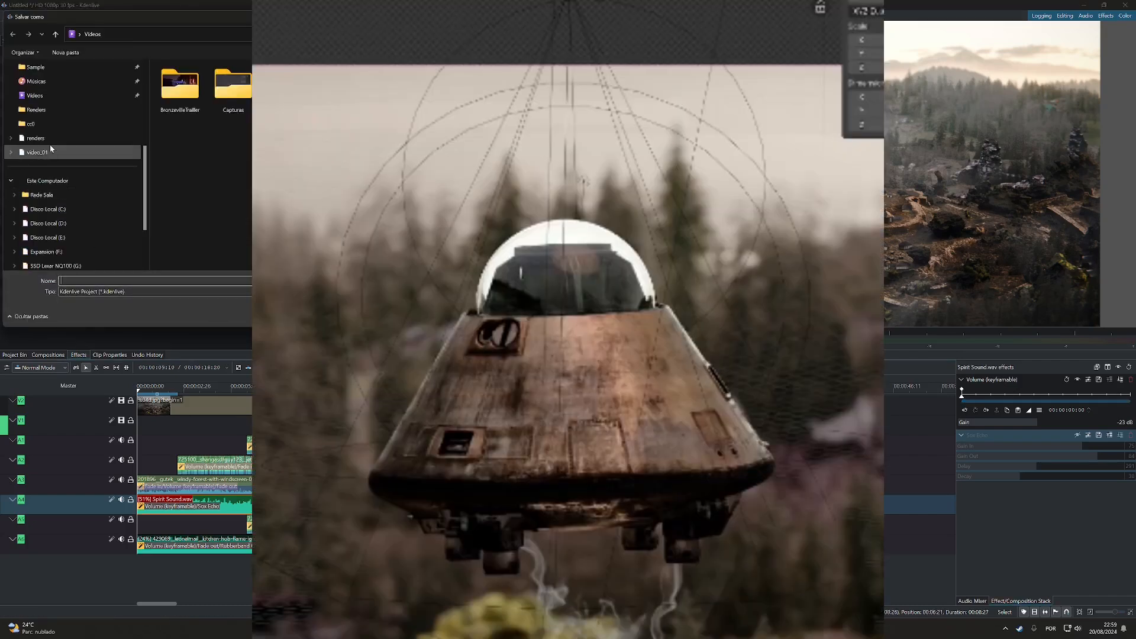
{"action": "left_click", "coordinate": [52, 125]}
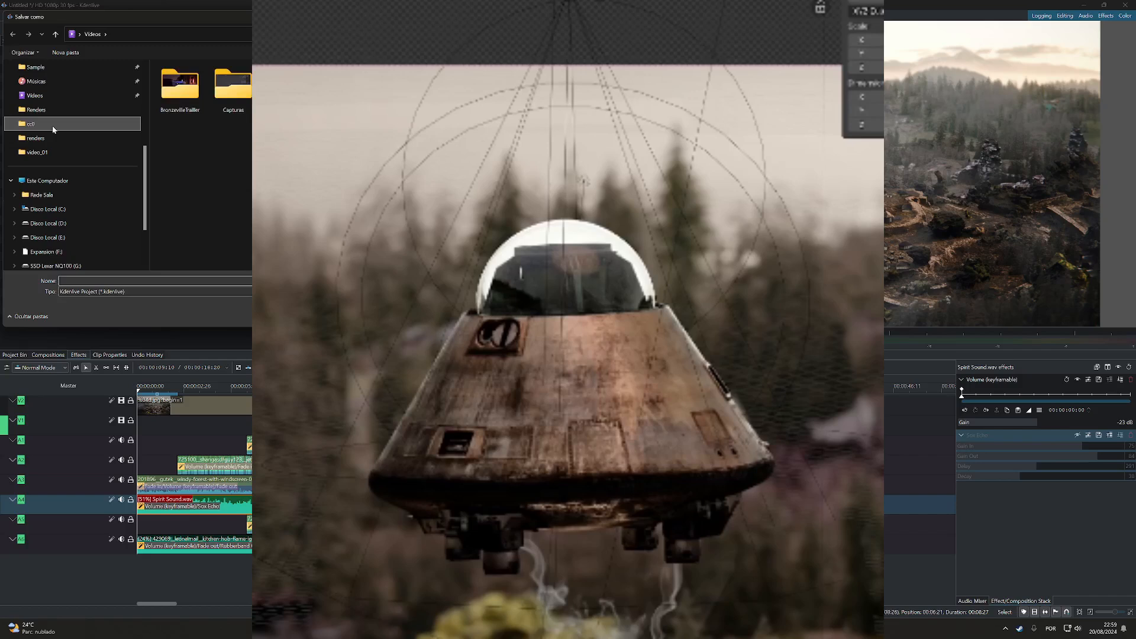
{"action": "scroll", "coordinate": [52, 209], "scroll_direction": "up", "scroll_amount": 3}
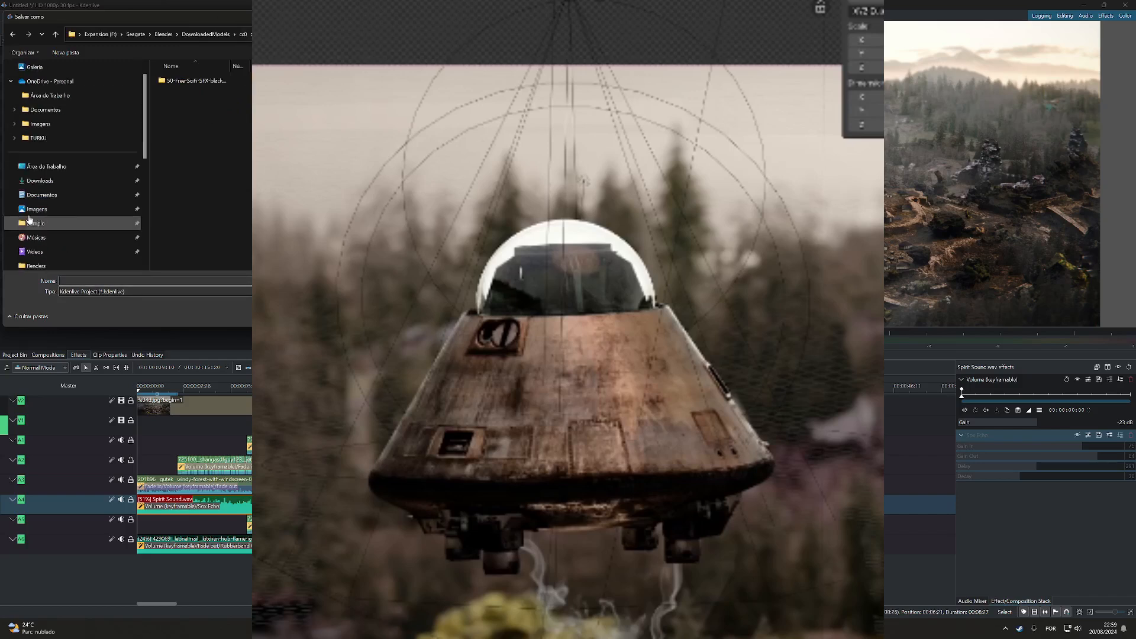
{"action": "scroll", "coordinate": [55, 201], "scroll_direction": "down", "scroll_amount": 1}
{"action": "left_click", "coordinate": [55, 211]}
{"action": "left_click", "coordinate": [224, 34]}
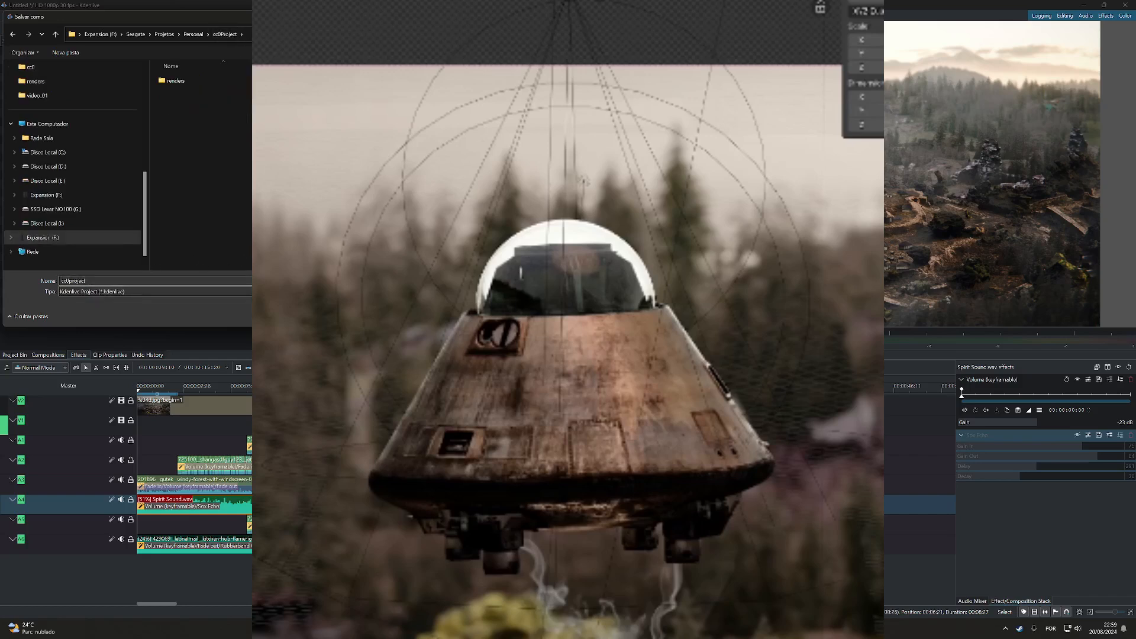
{"action": "key", "text": "Return"}
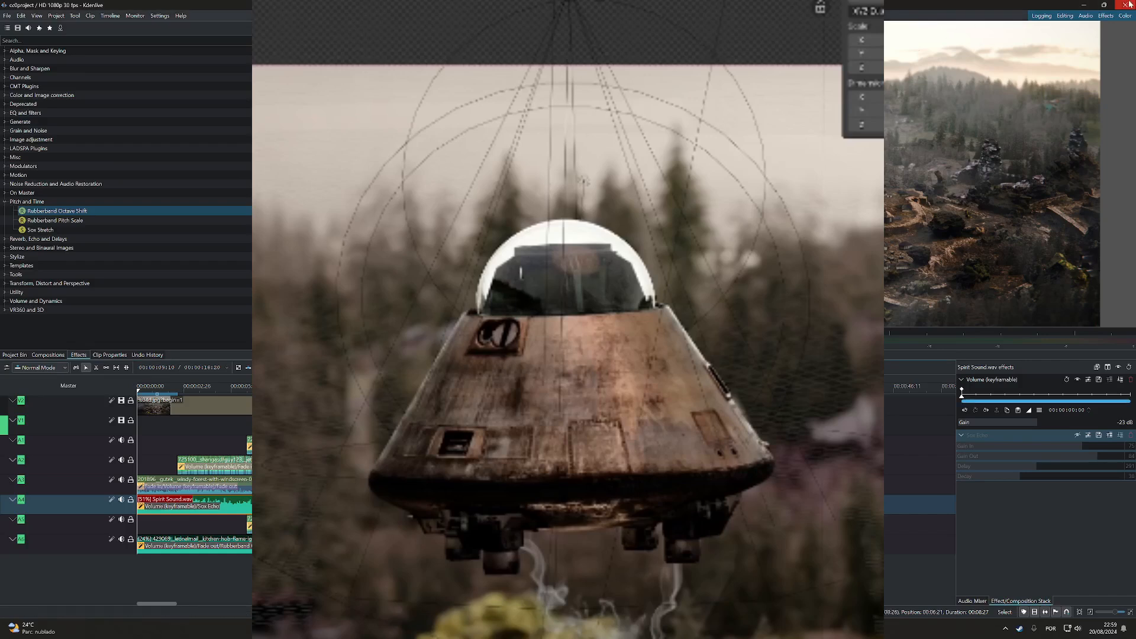
{"action": "left_click", "coordinate": [1129, 5]}
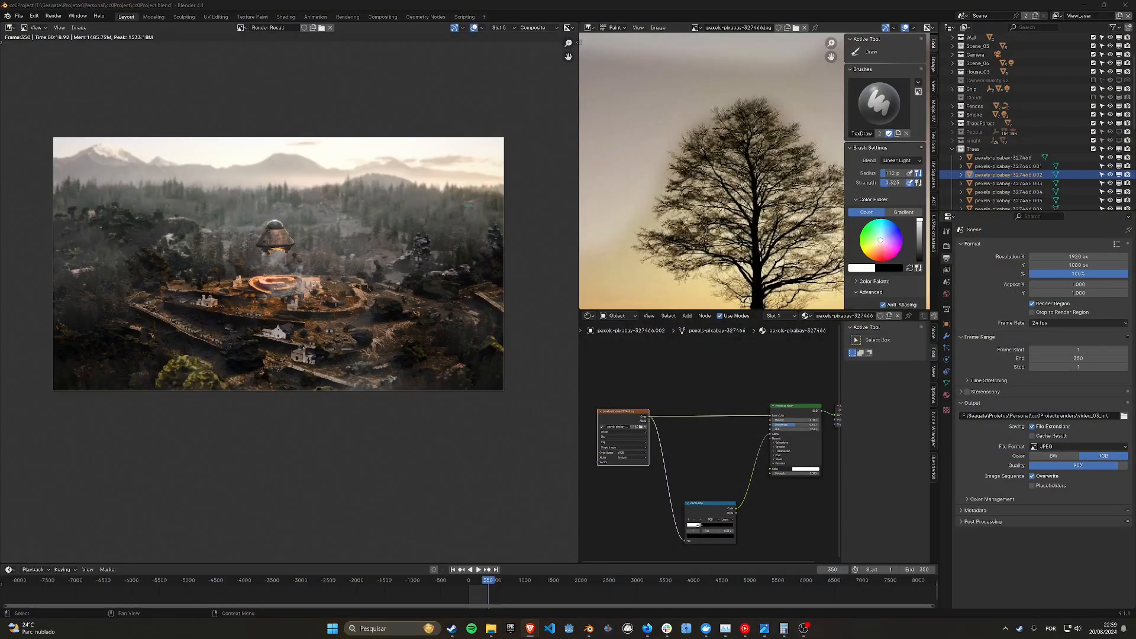